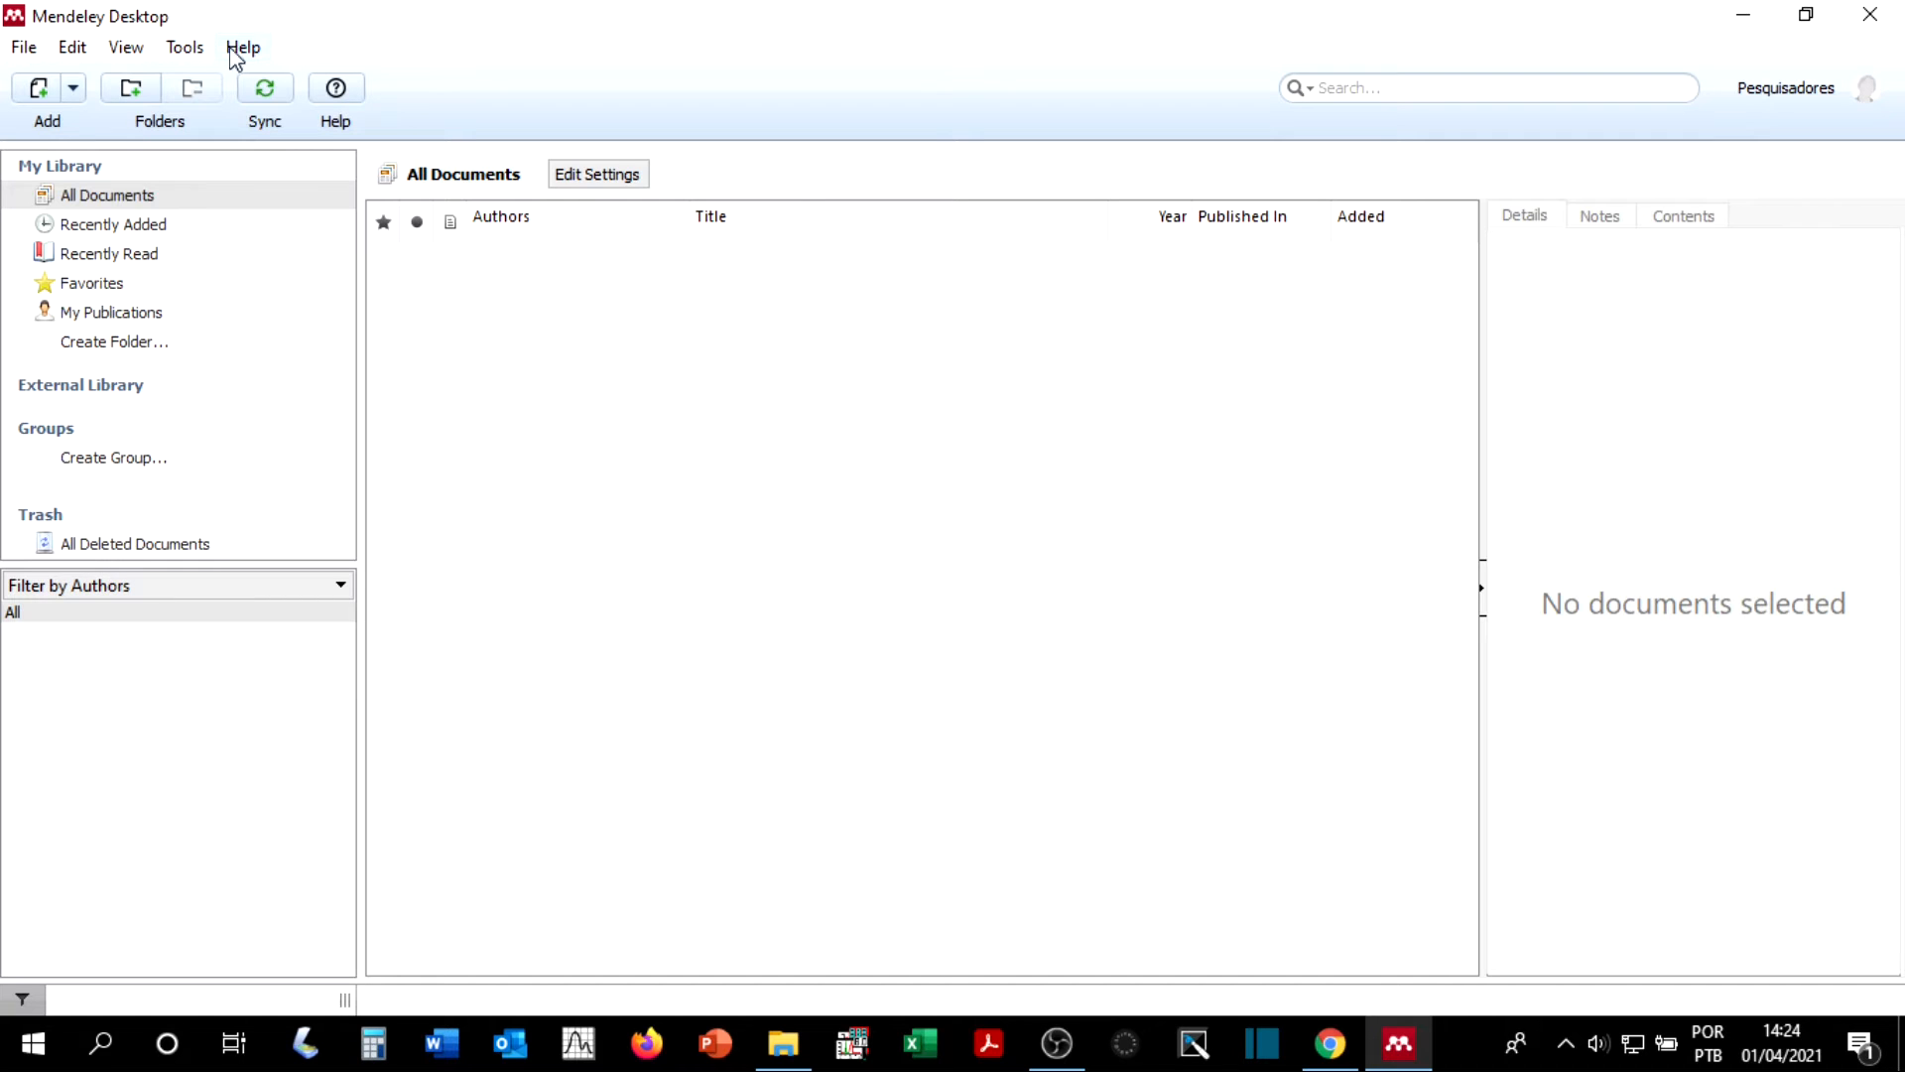
Step: Synchronize the library with the online account and dismiss the notice about invite-only groups
click(24, 49)
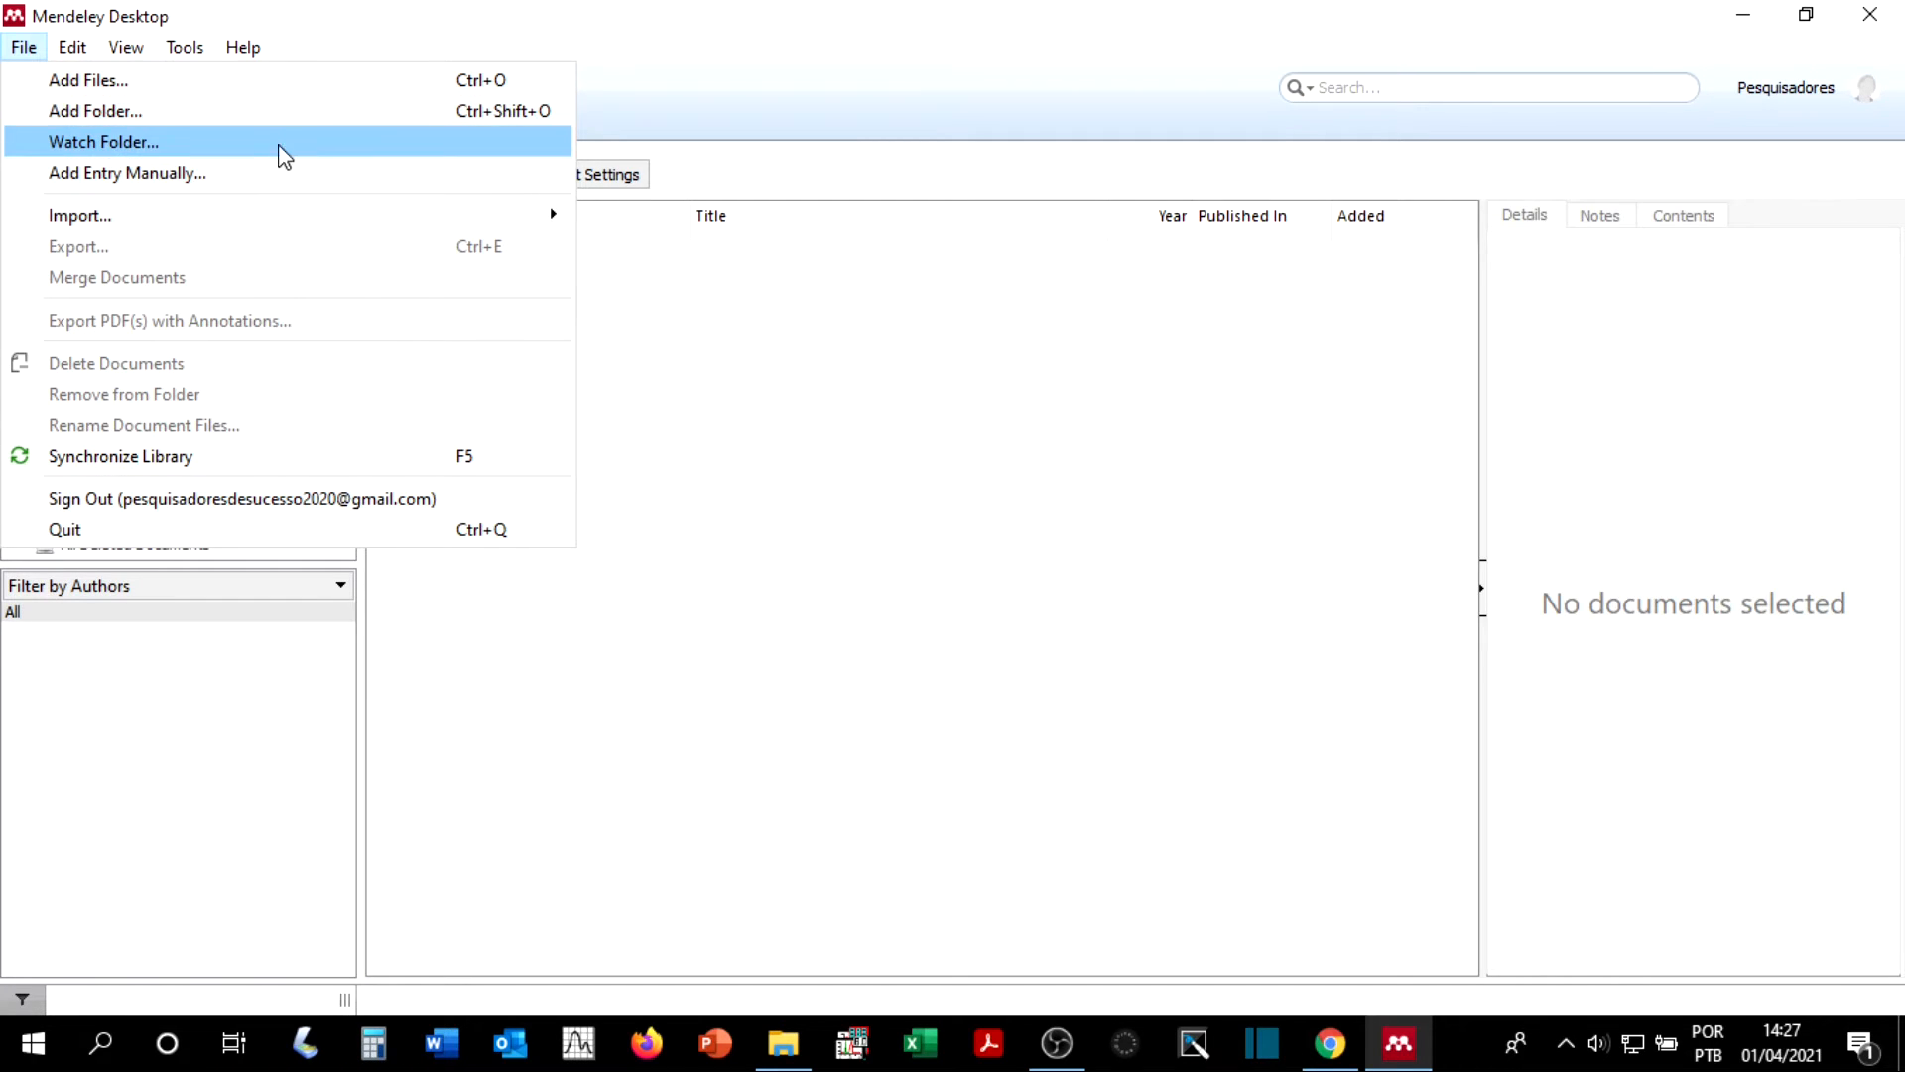
mouse_move(262, 213)
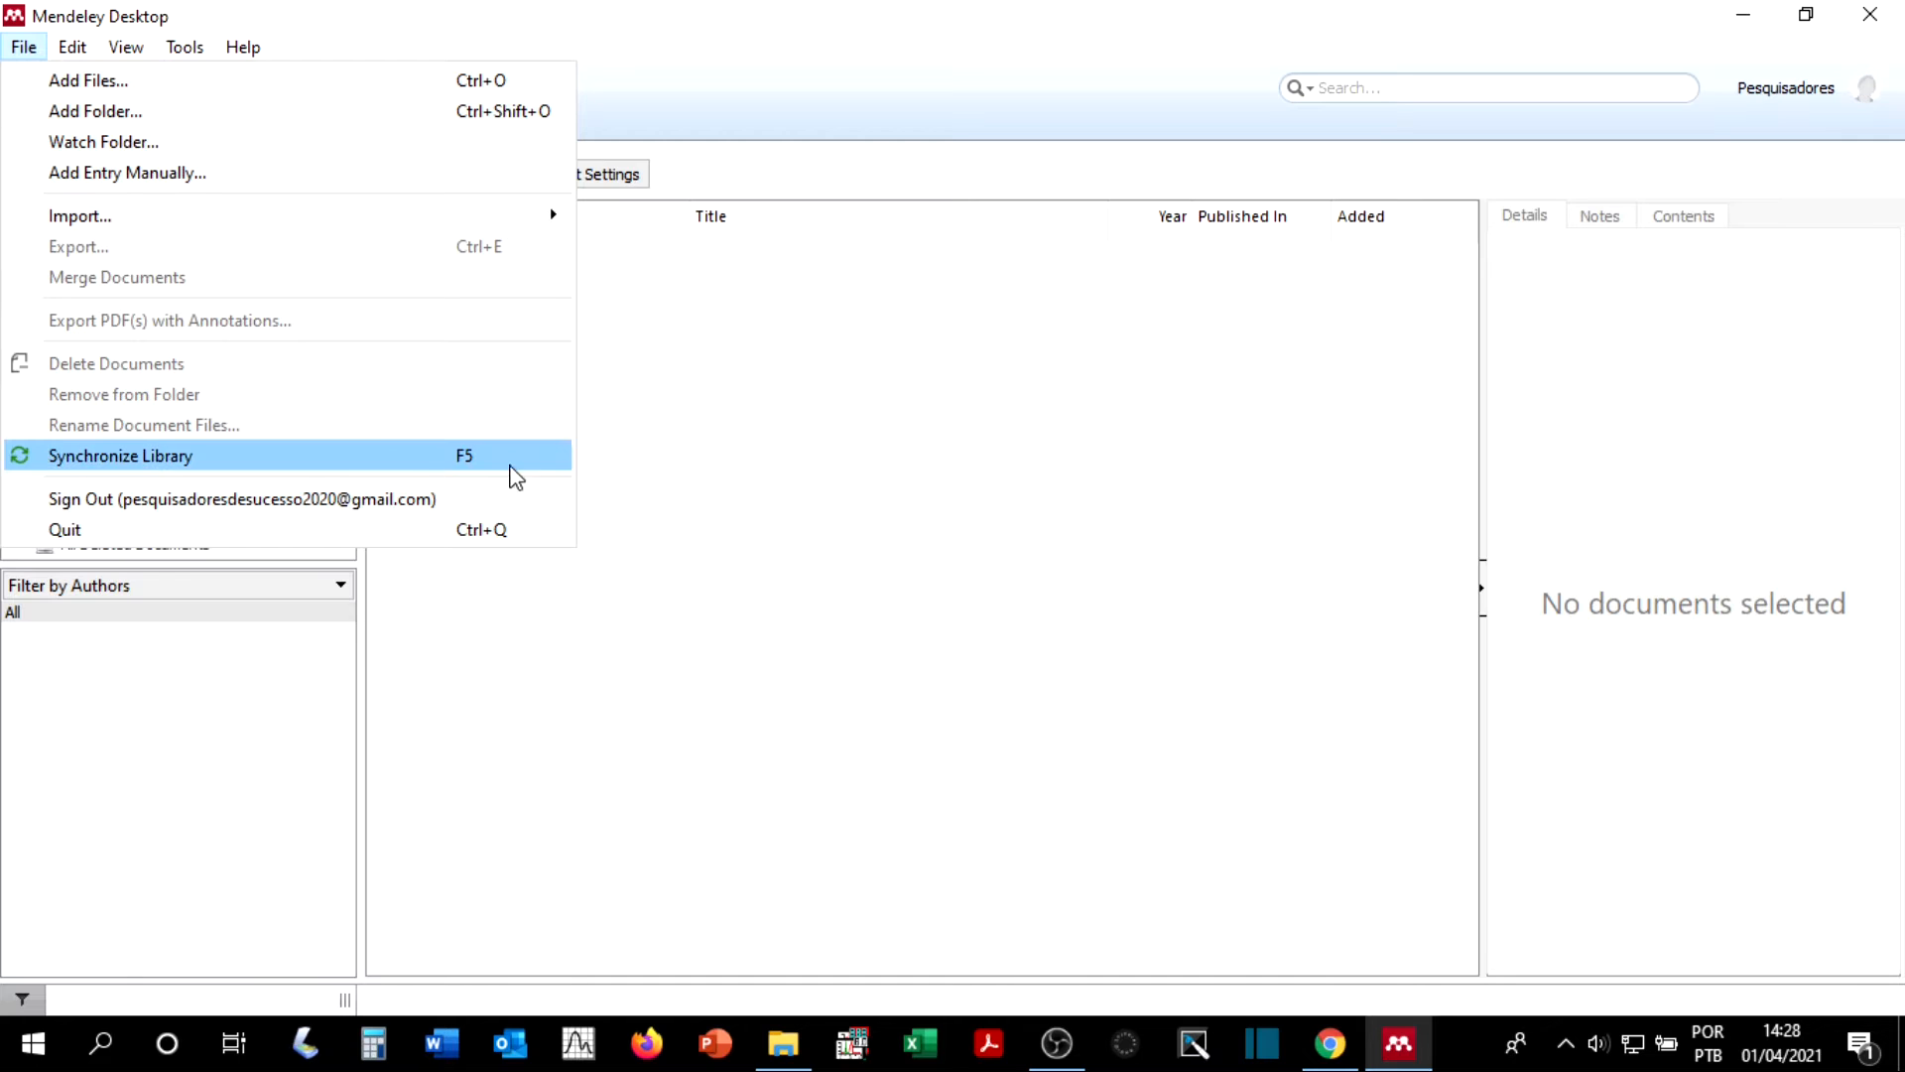
click(335, 457)
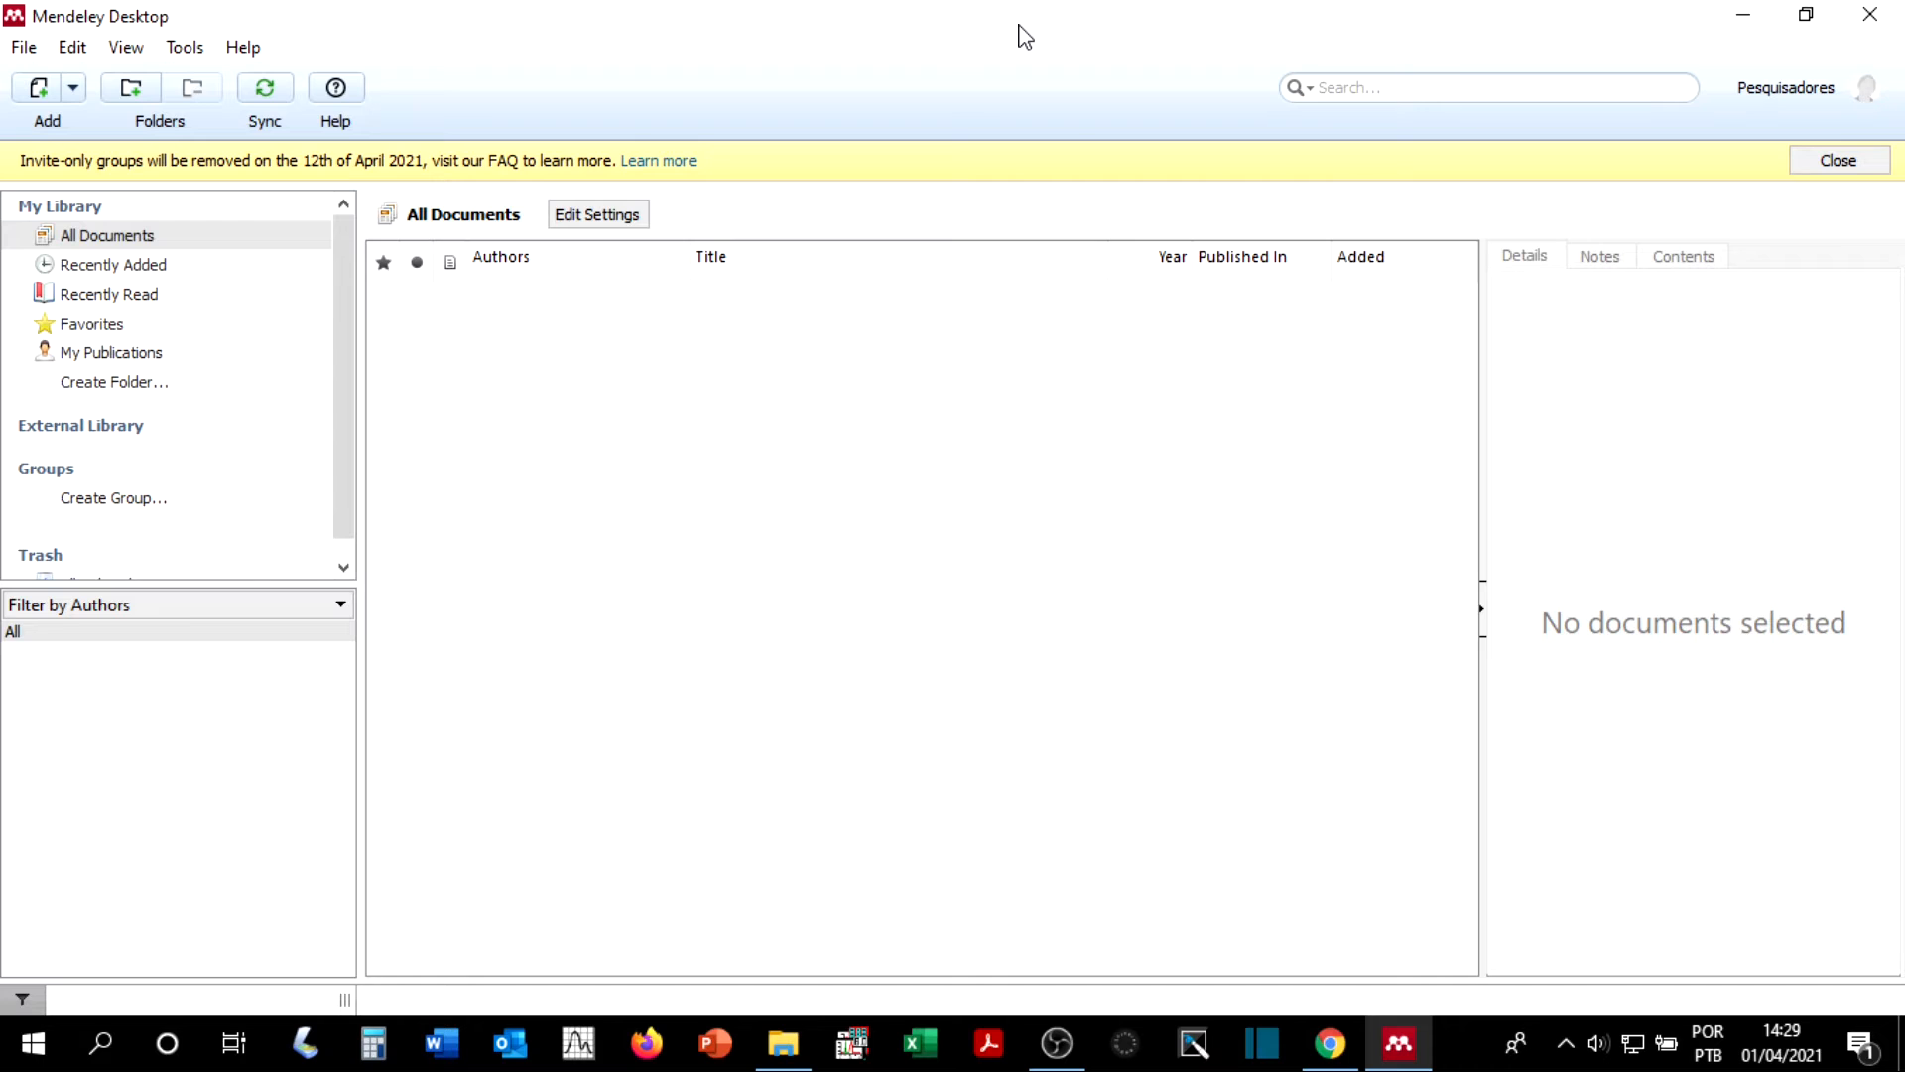
click(264, 95)
click(1841, 161)
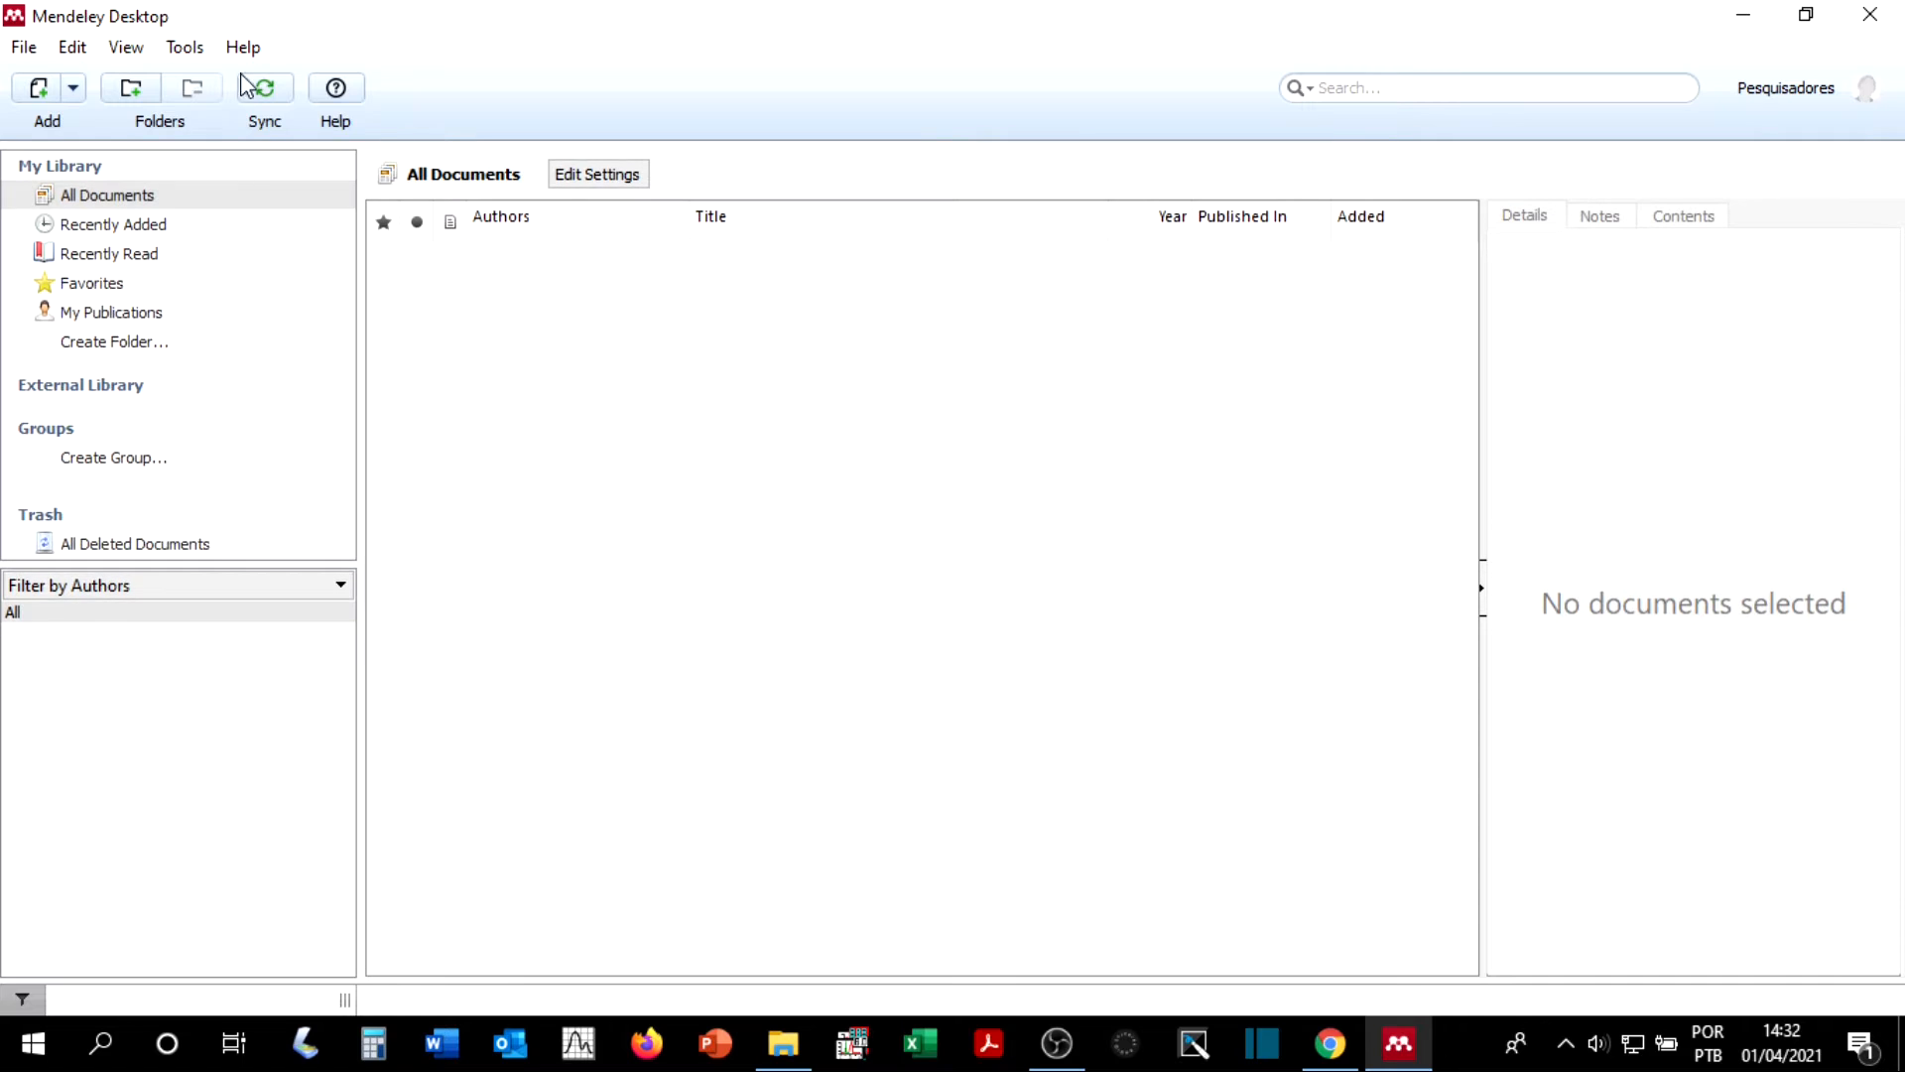
click(24, 47)
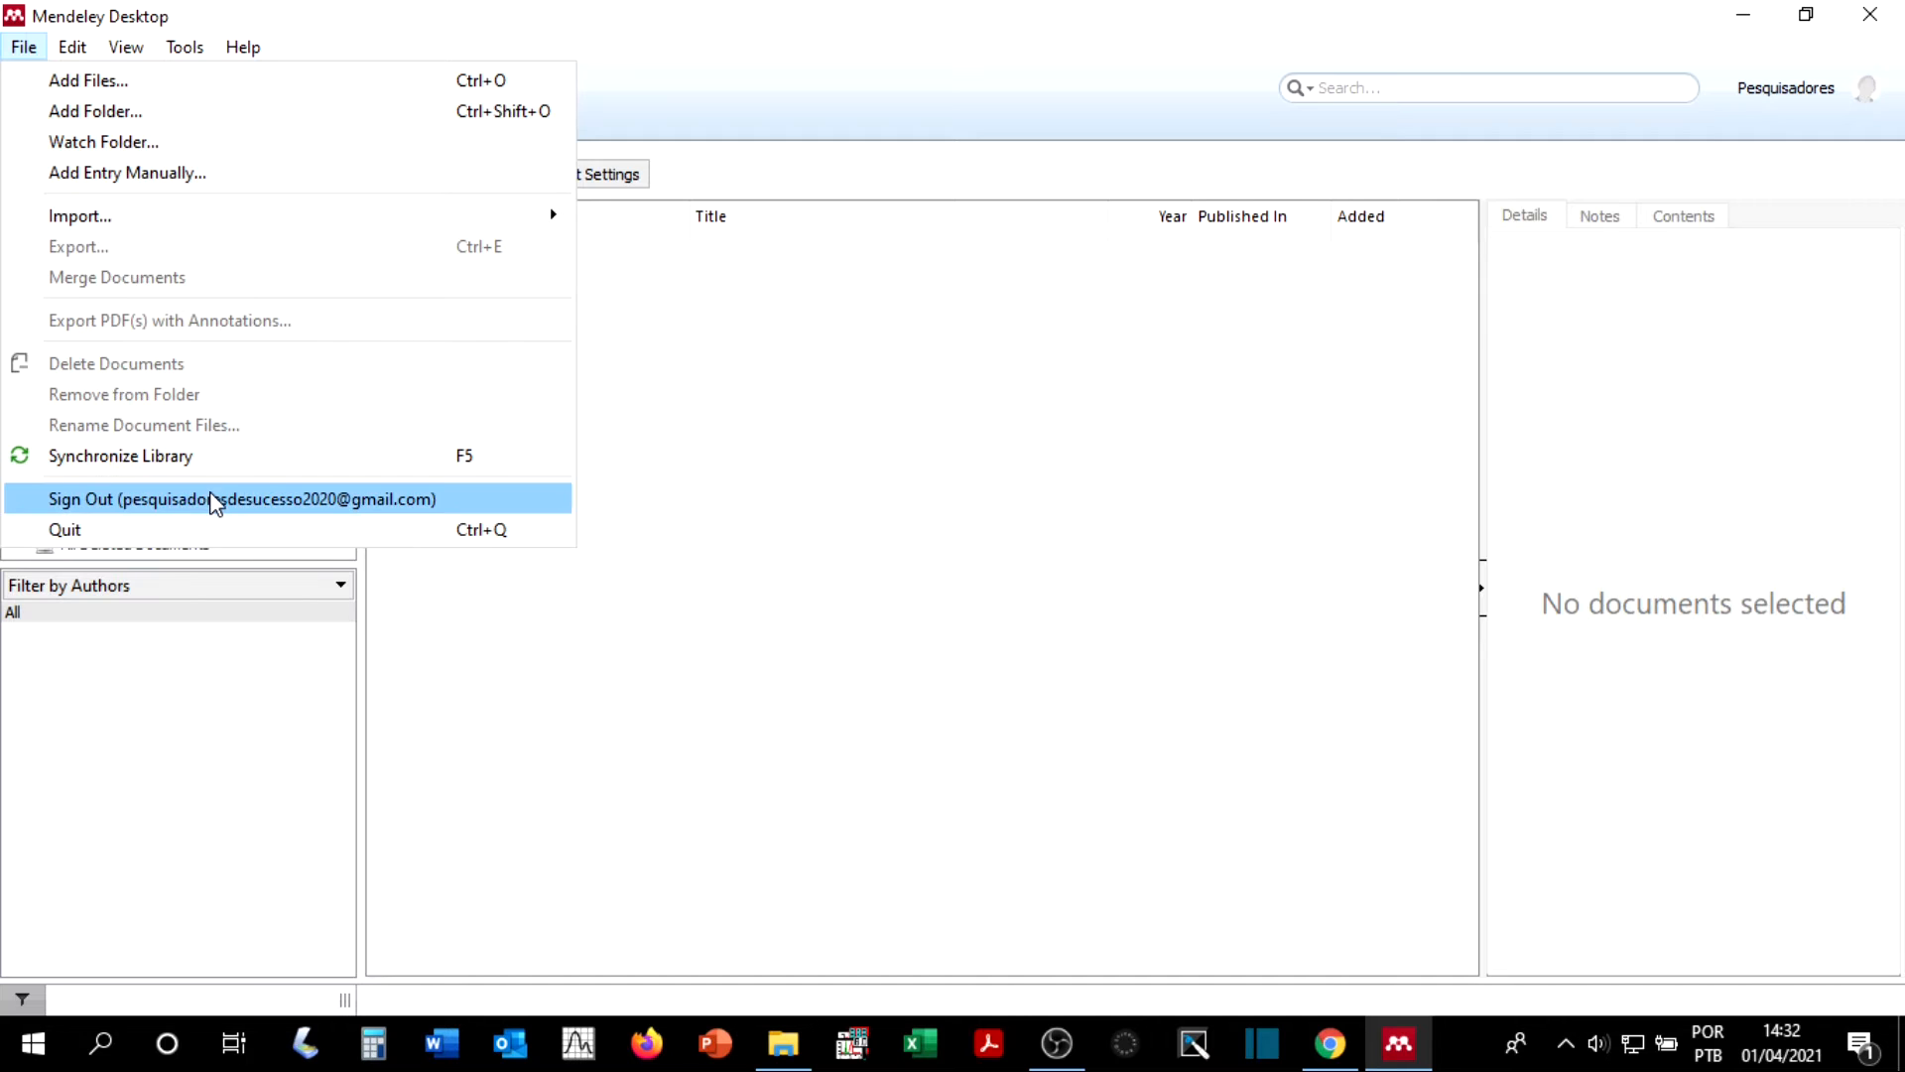
click(1774, 100)
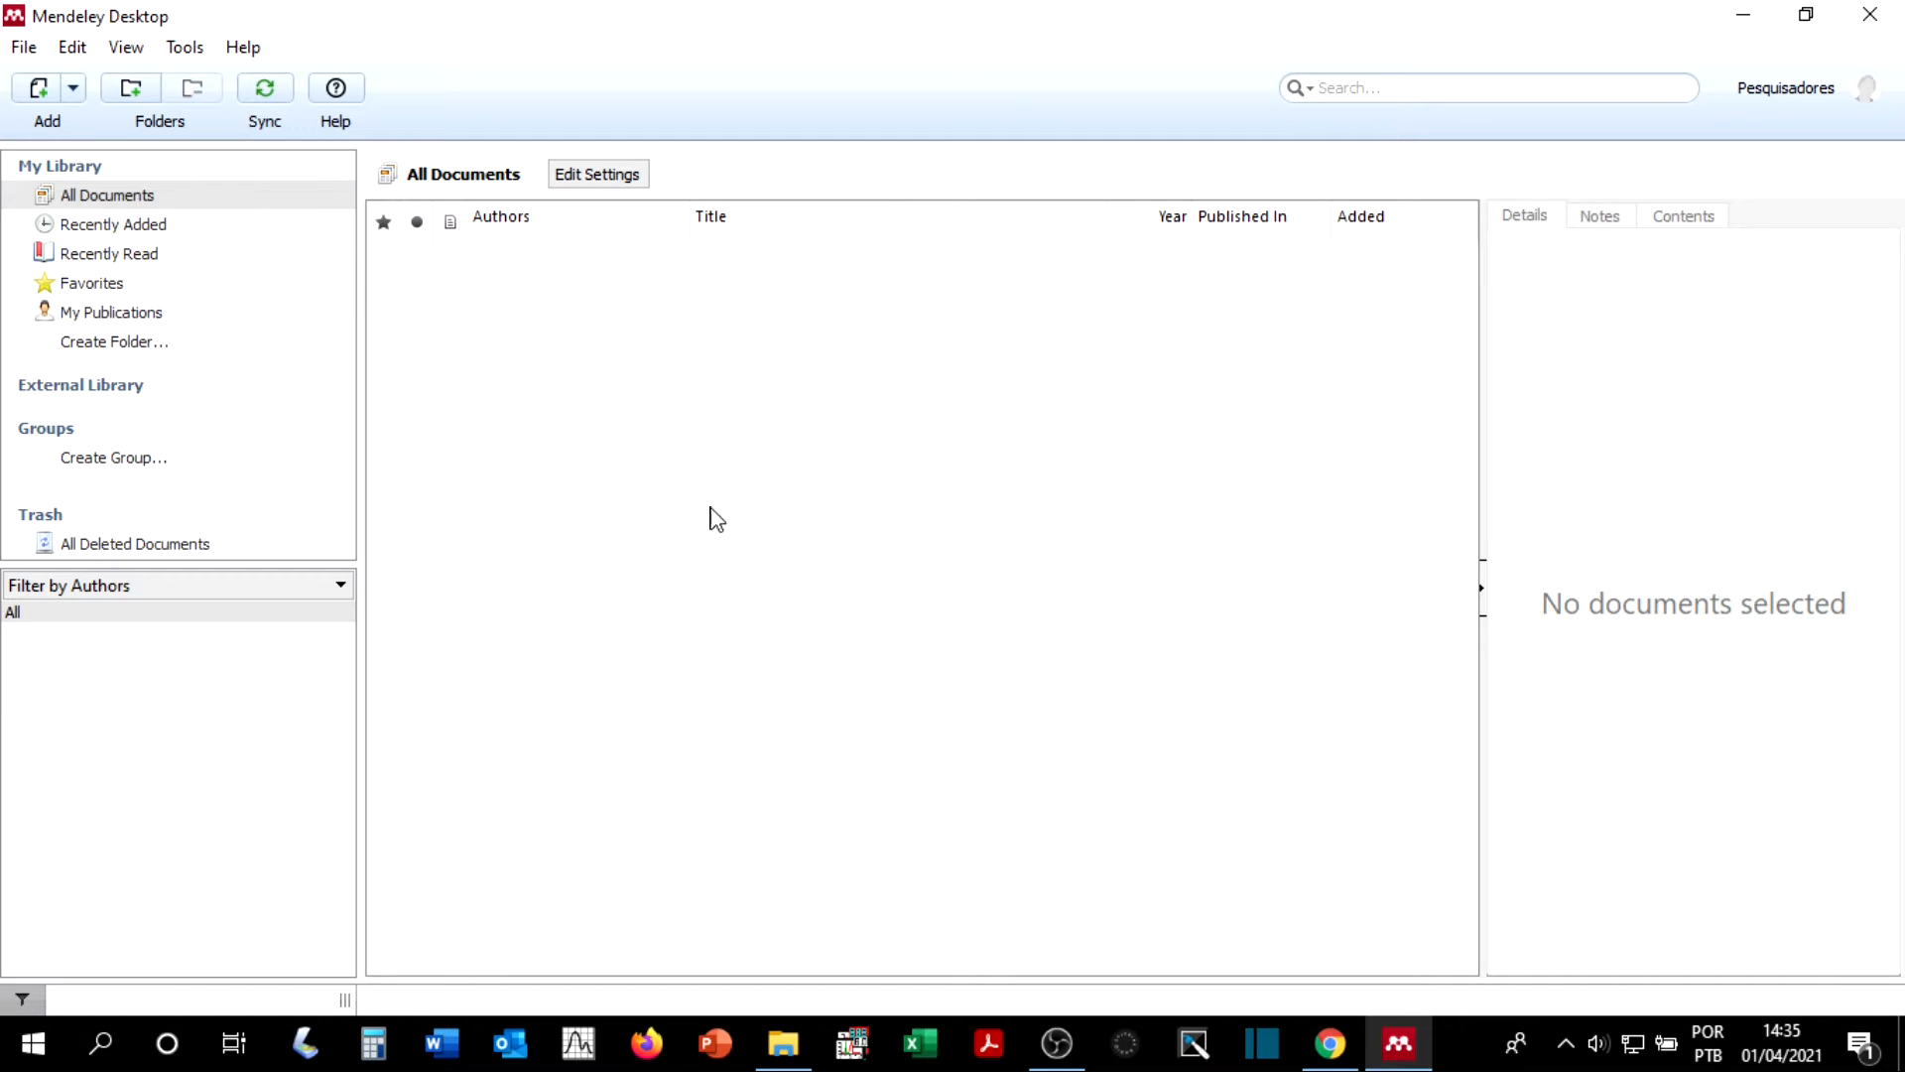
Step: Add the PDF CMIC-D-20-01100_R2 (1) from the Current Microbiology folder to the library and decline reviewing the other PDFs found there
click(24, 49)
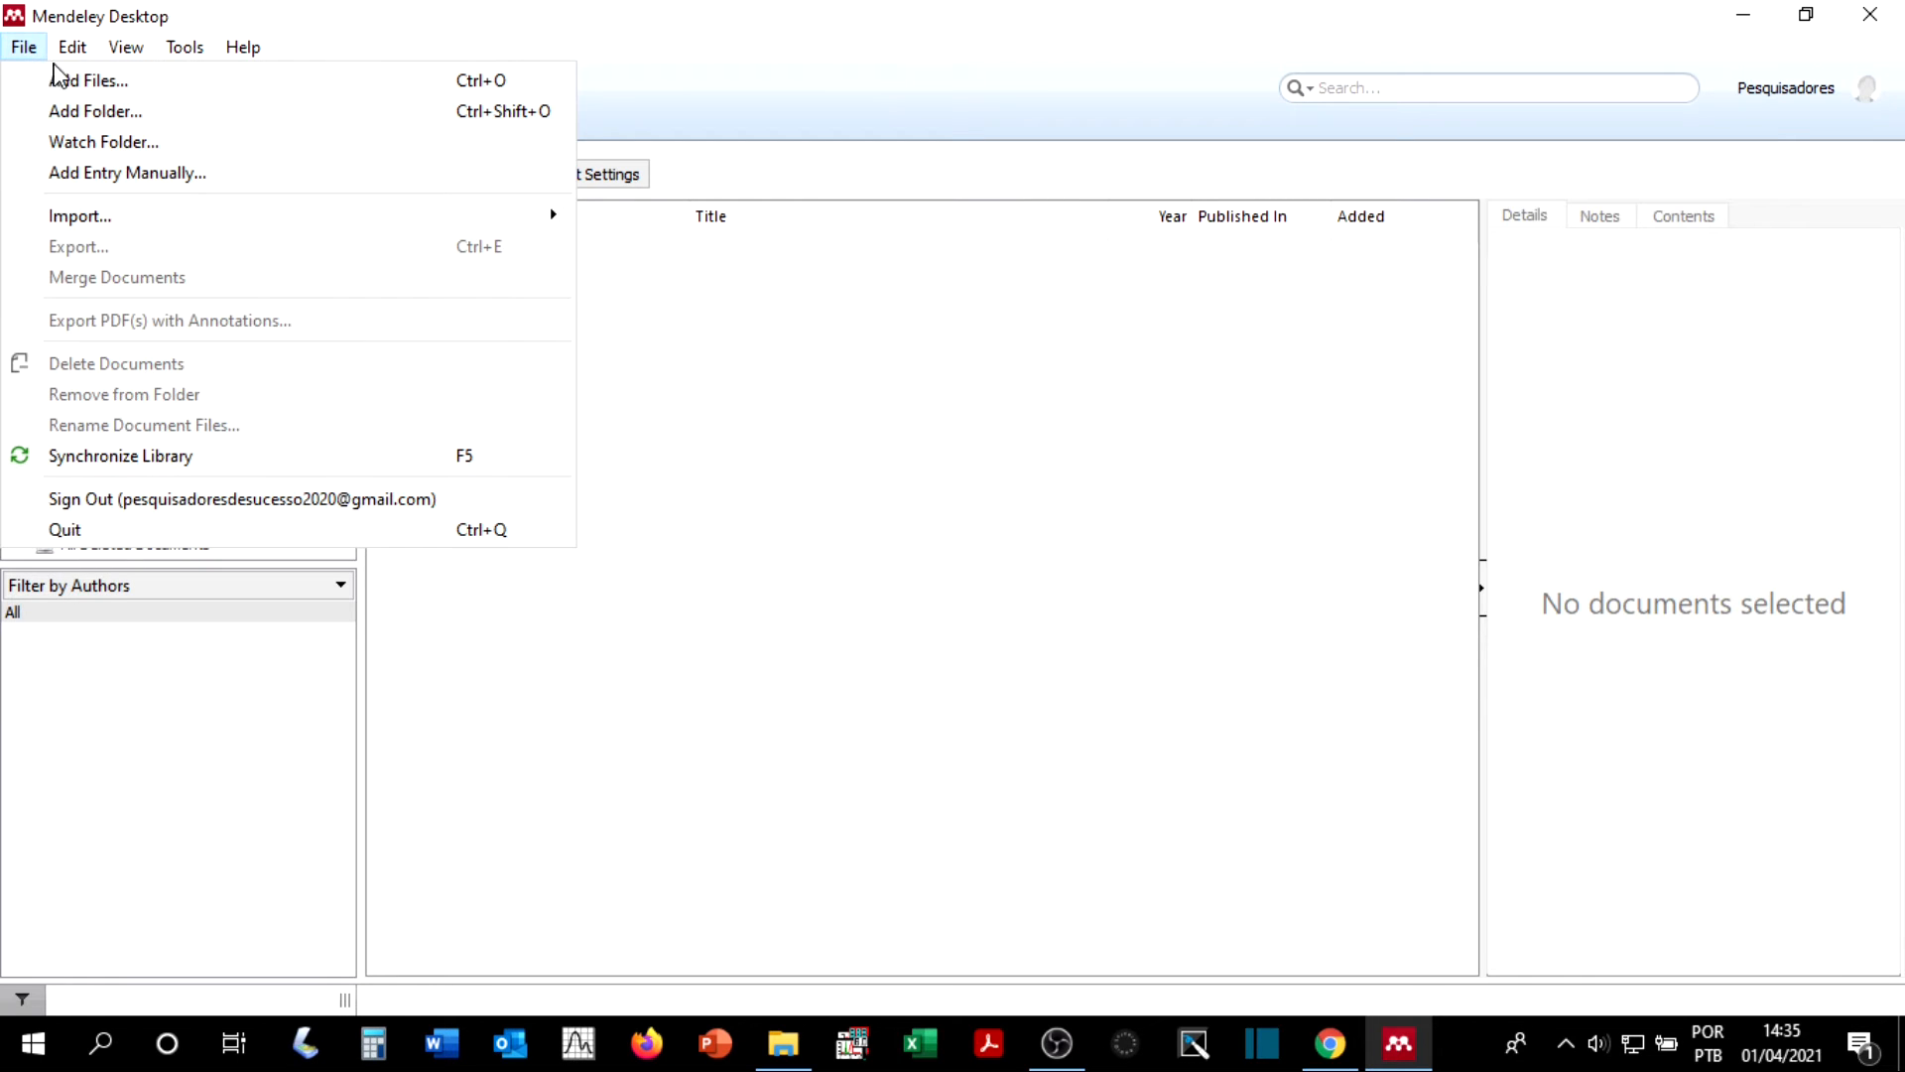
click(145, 83)
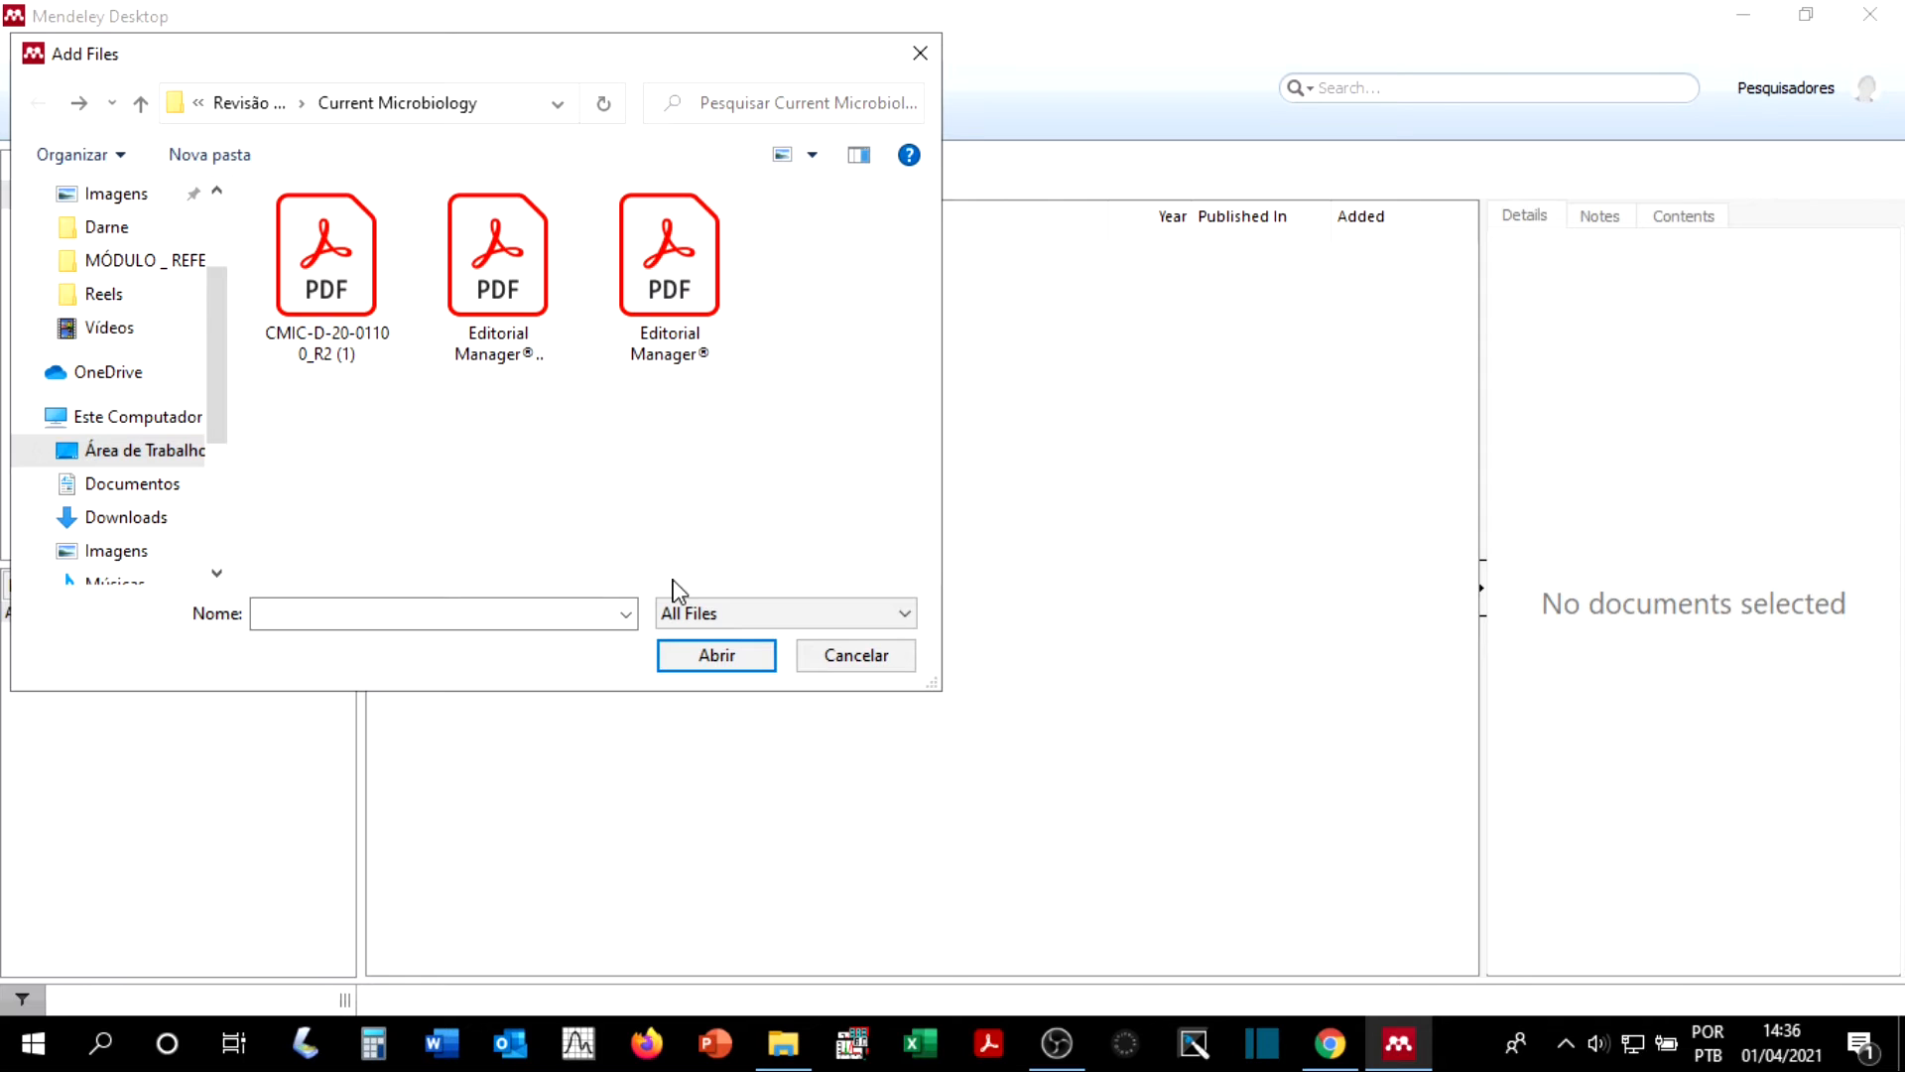
click(319, 326)
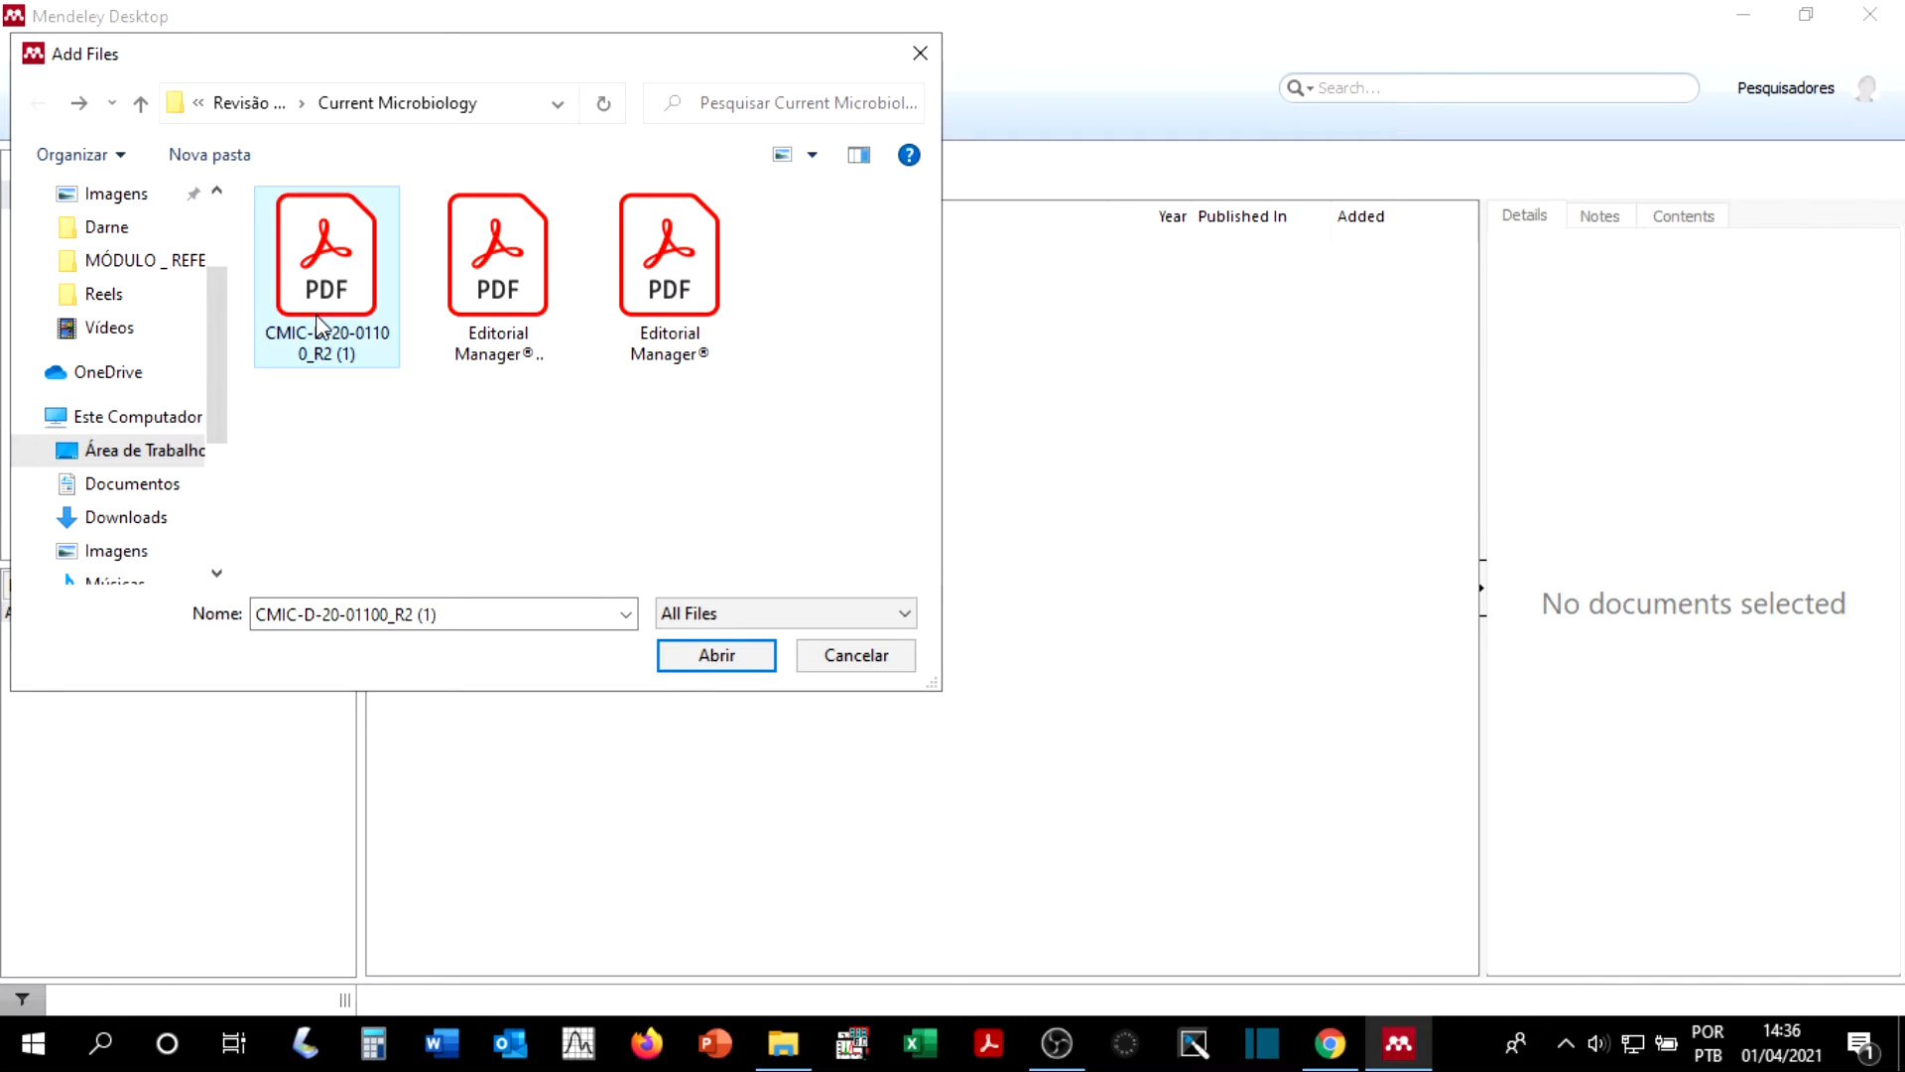
click(717, 657)
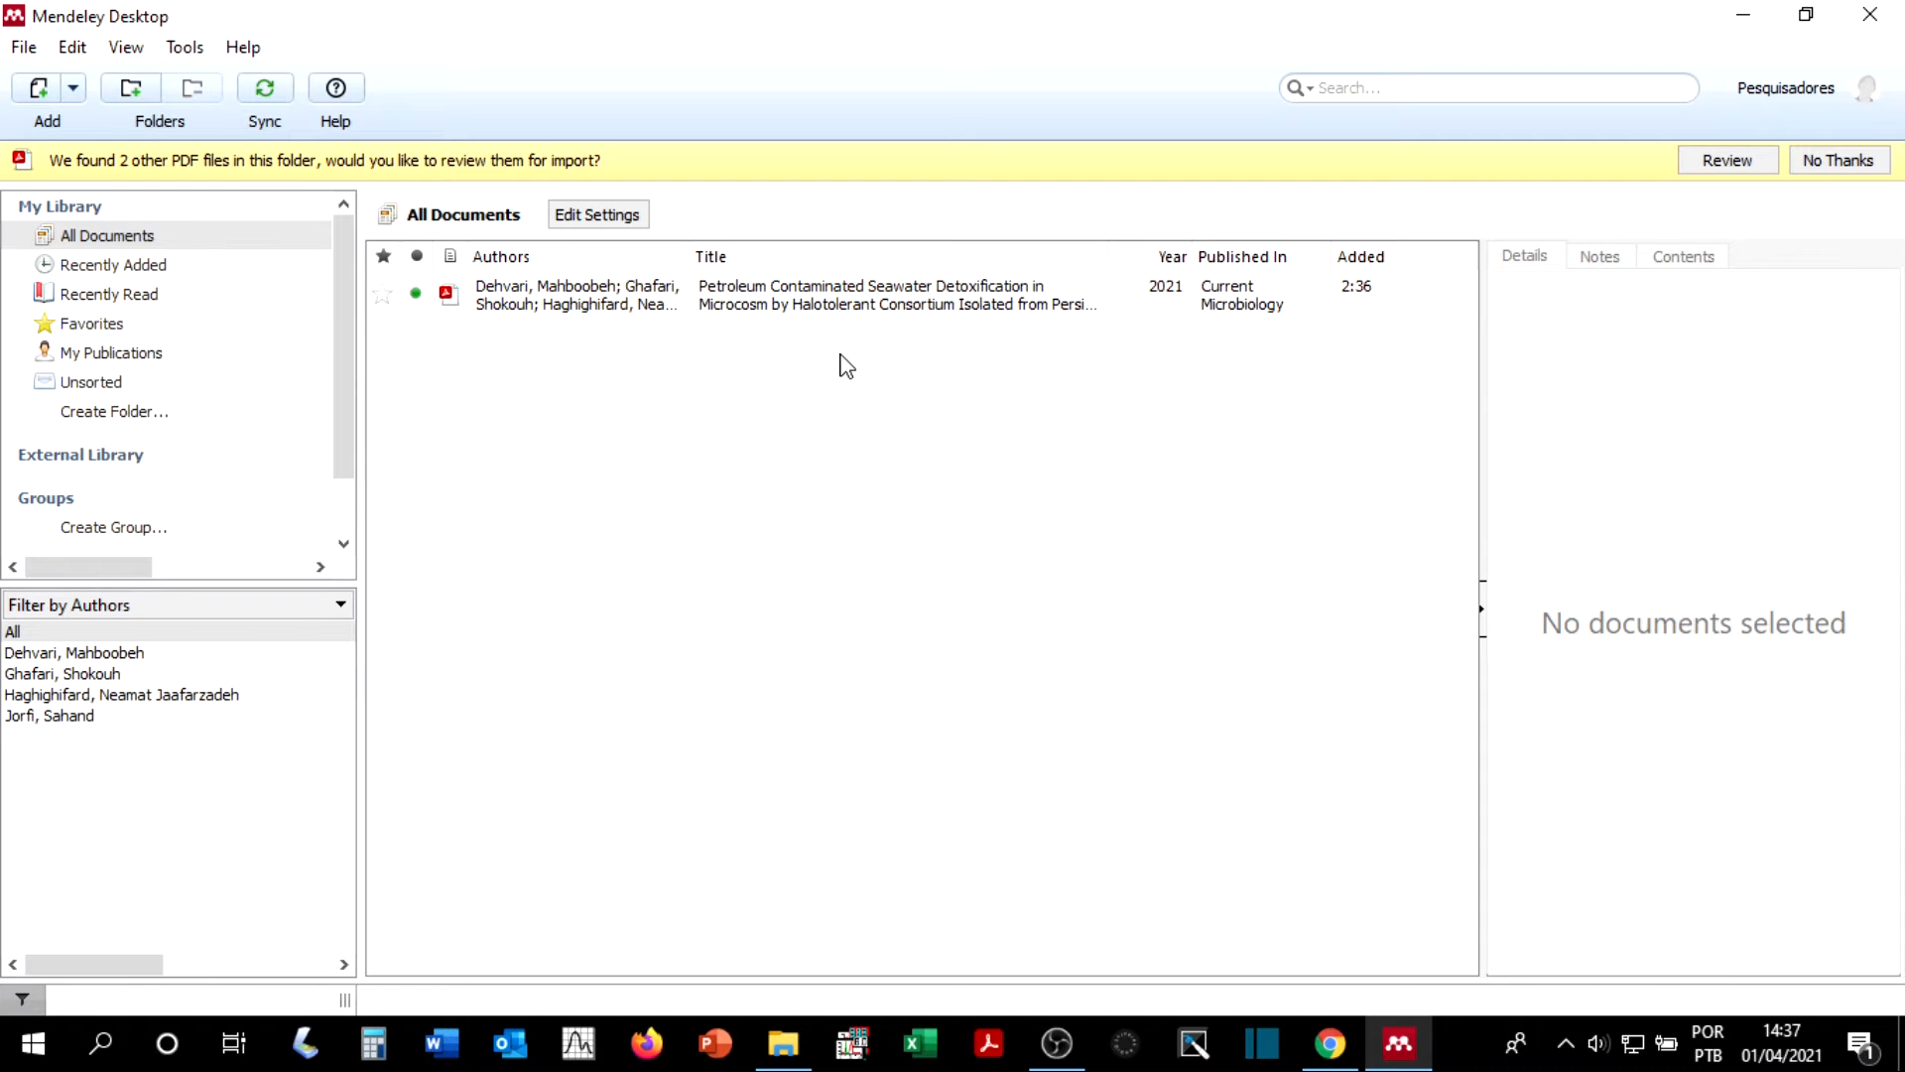
click(1836, 160)
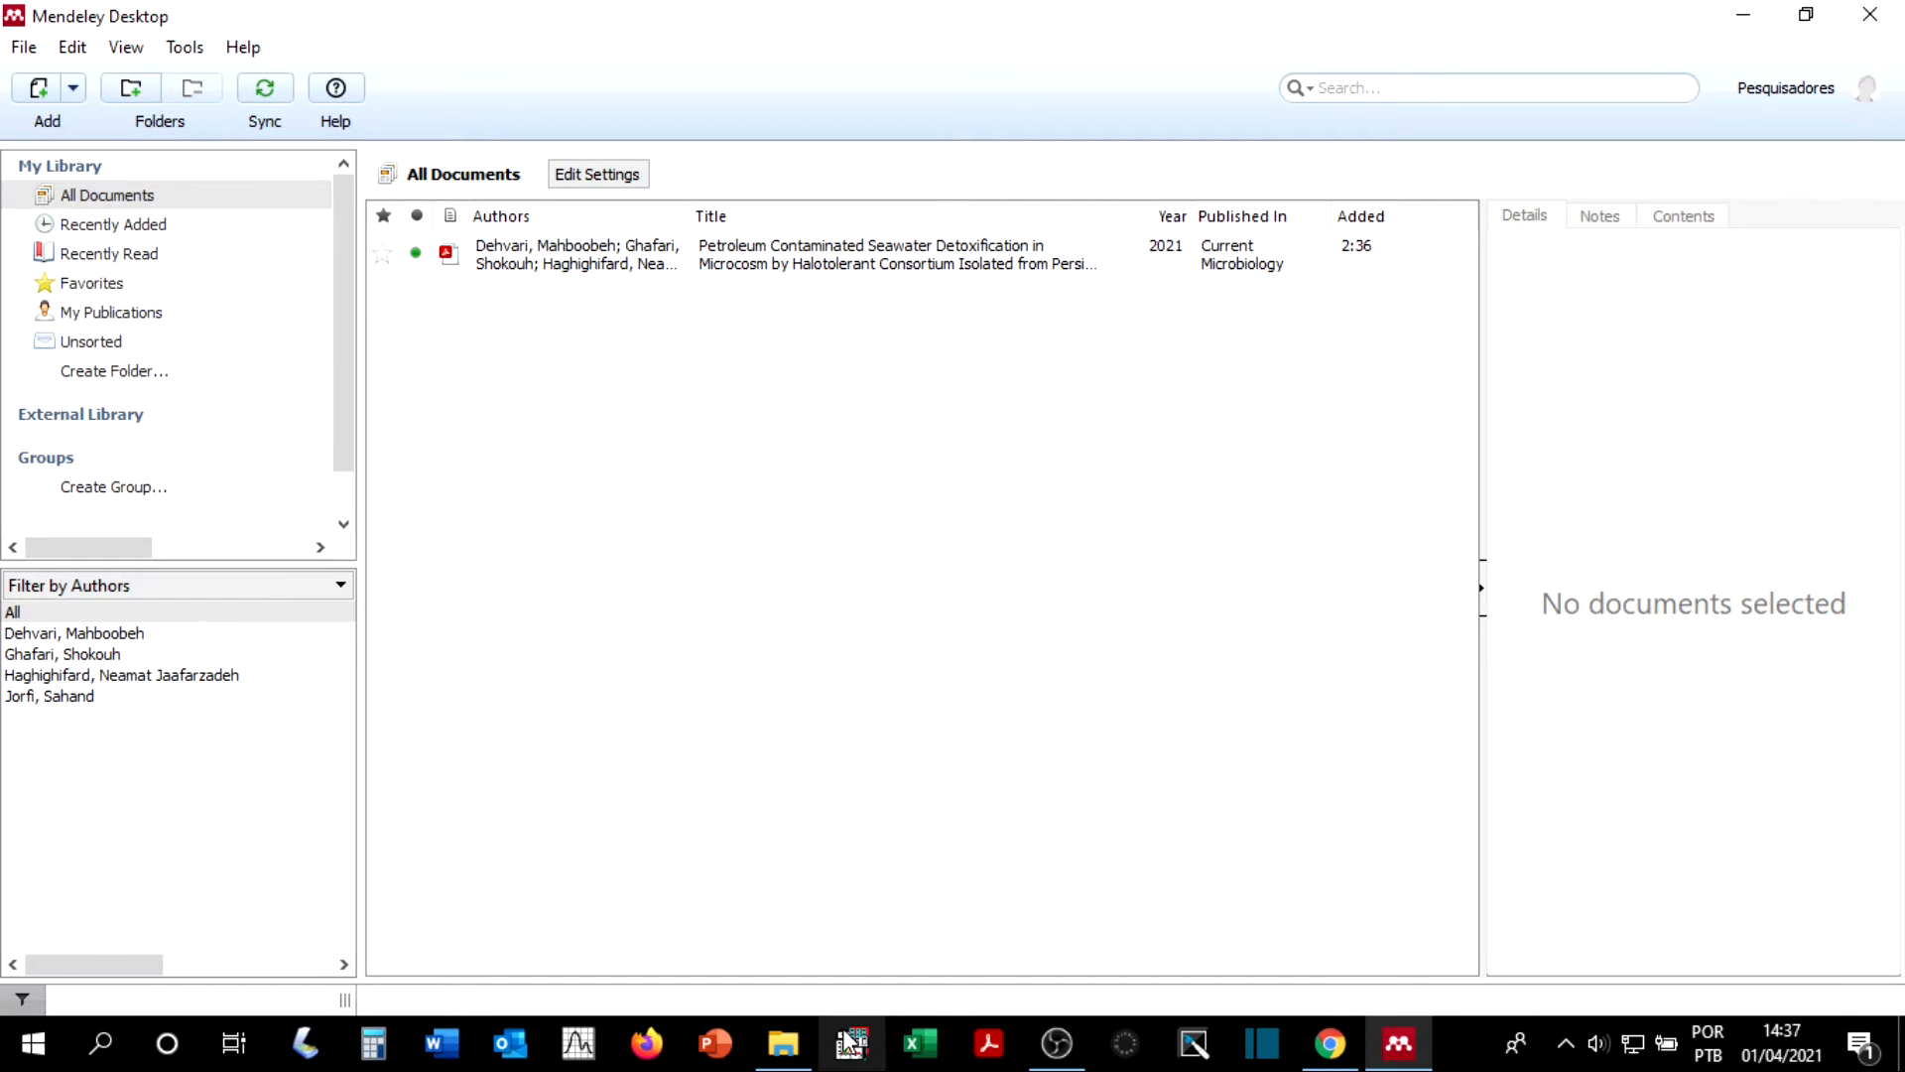
Step: Switch to File Explorer, bring the PDFs fmicb-08-00157 and ijms-15-12523 from the AULA 03 folder into the Mendeley library, and check their imported entries
click(791, 1052)
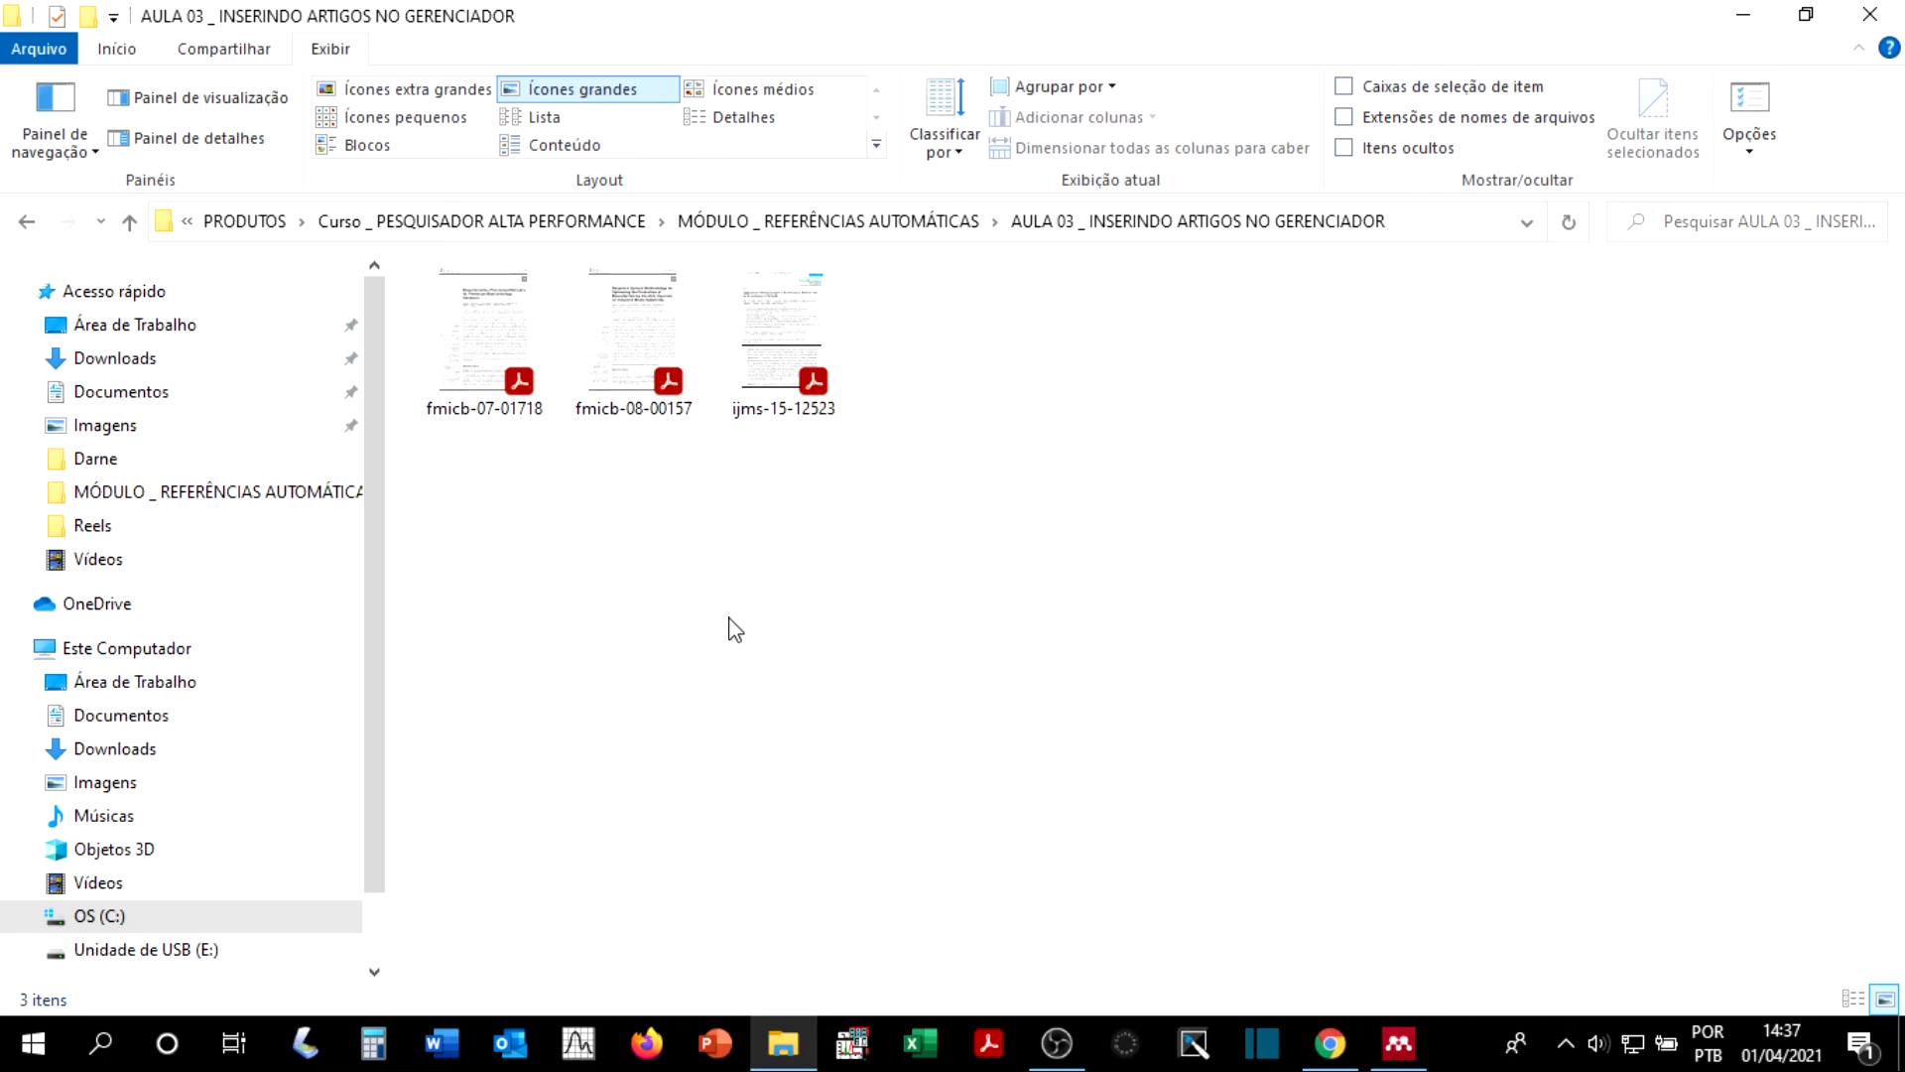
click(1807, 15)
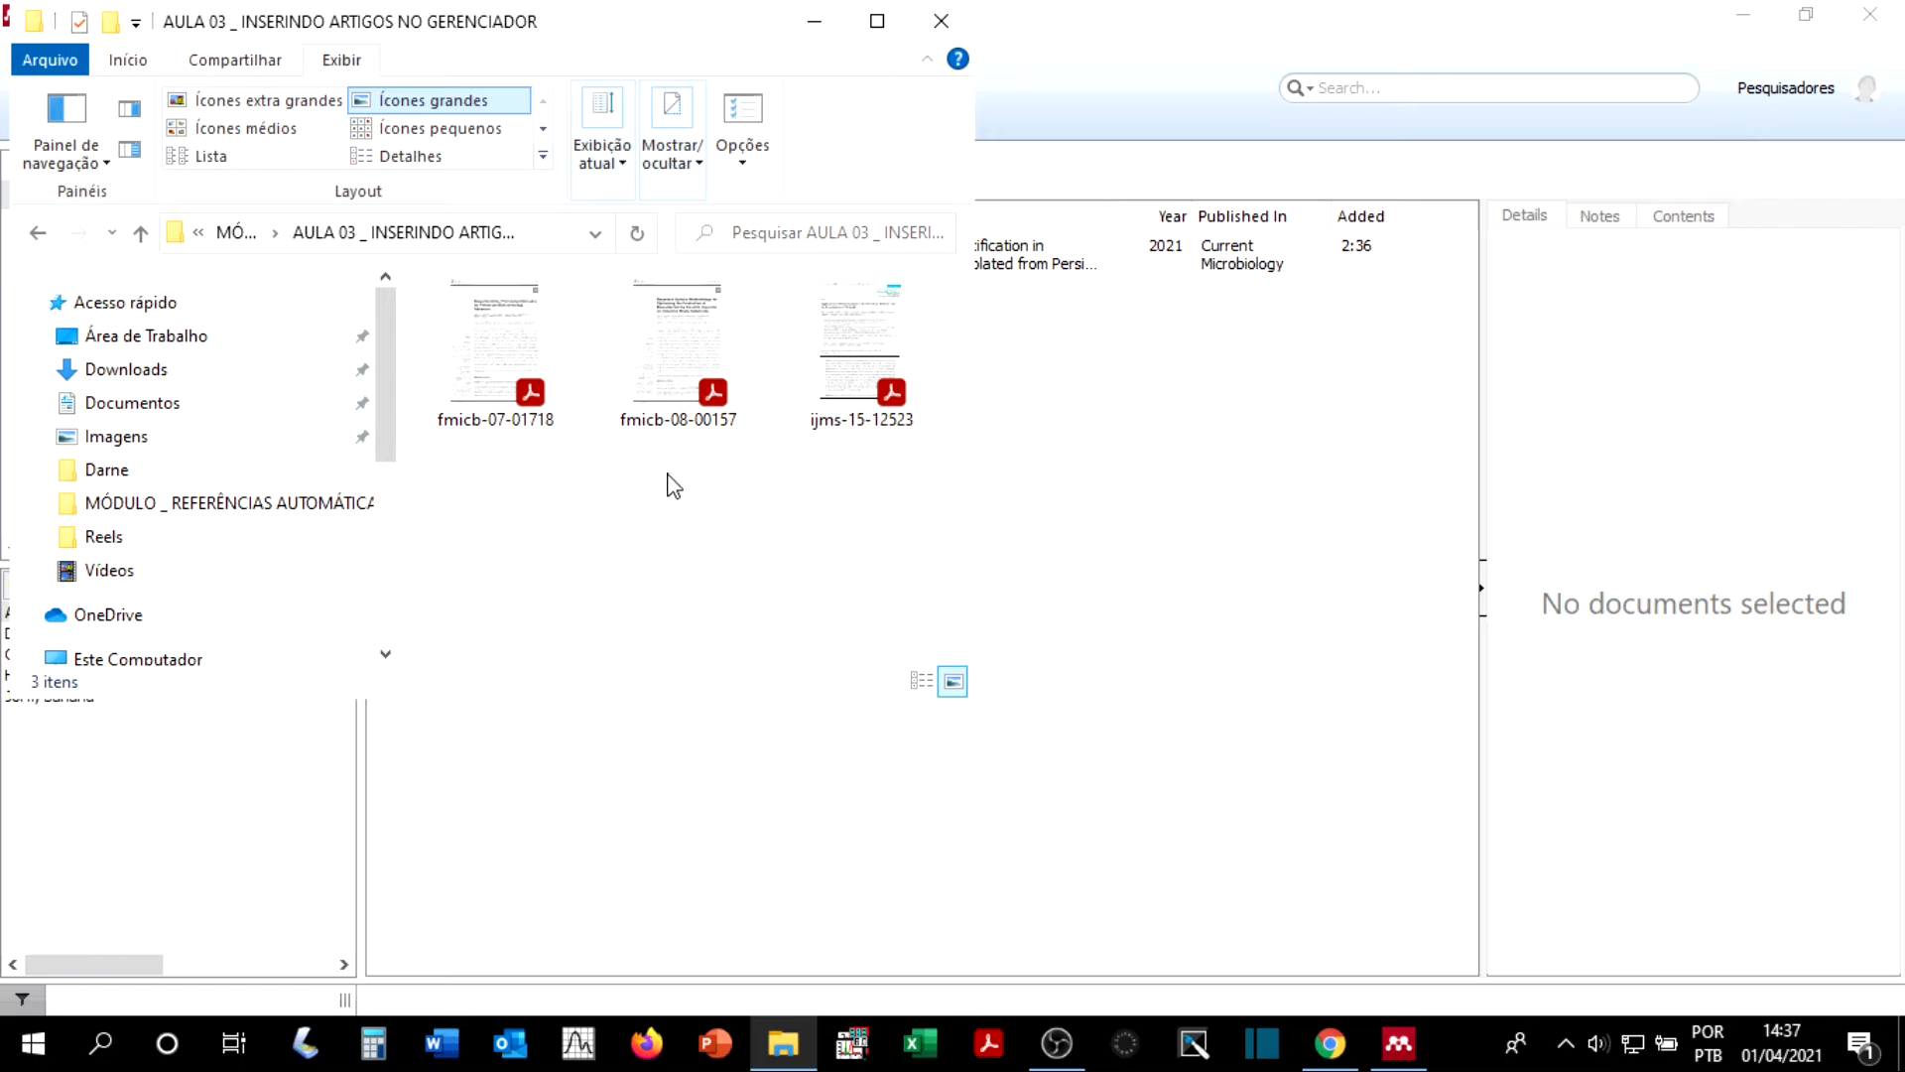
drag(645, 506, 1119, 450)
click(815, 20)
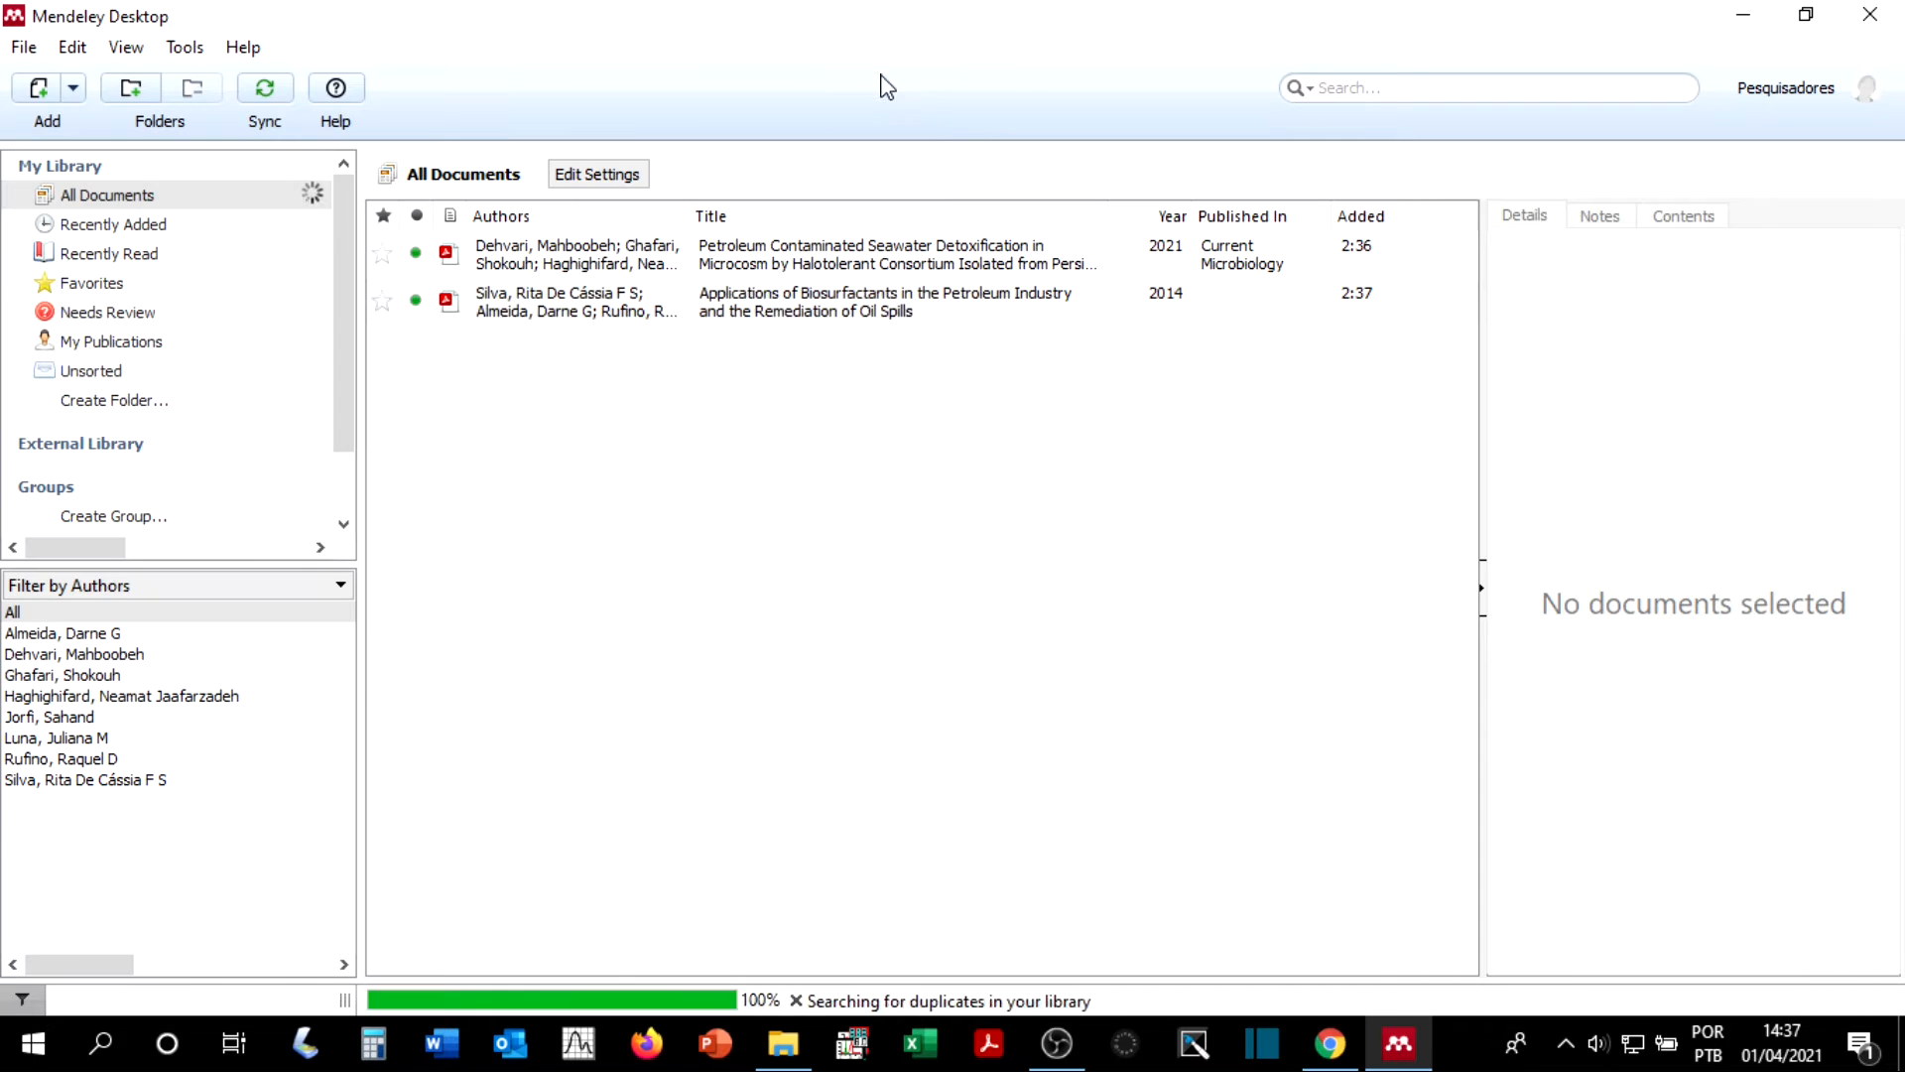
click(839, 302)
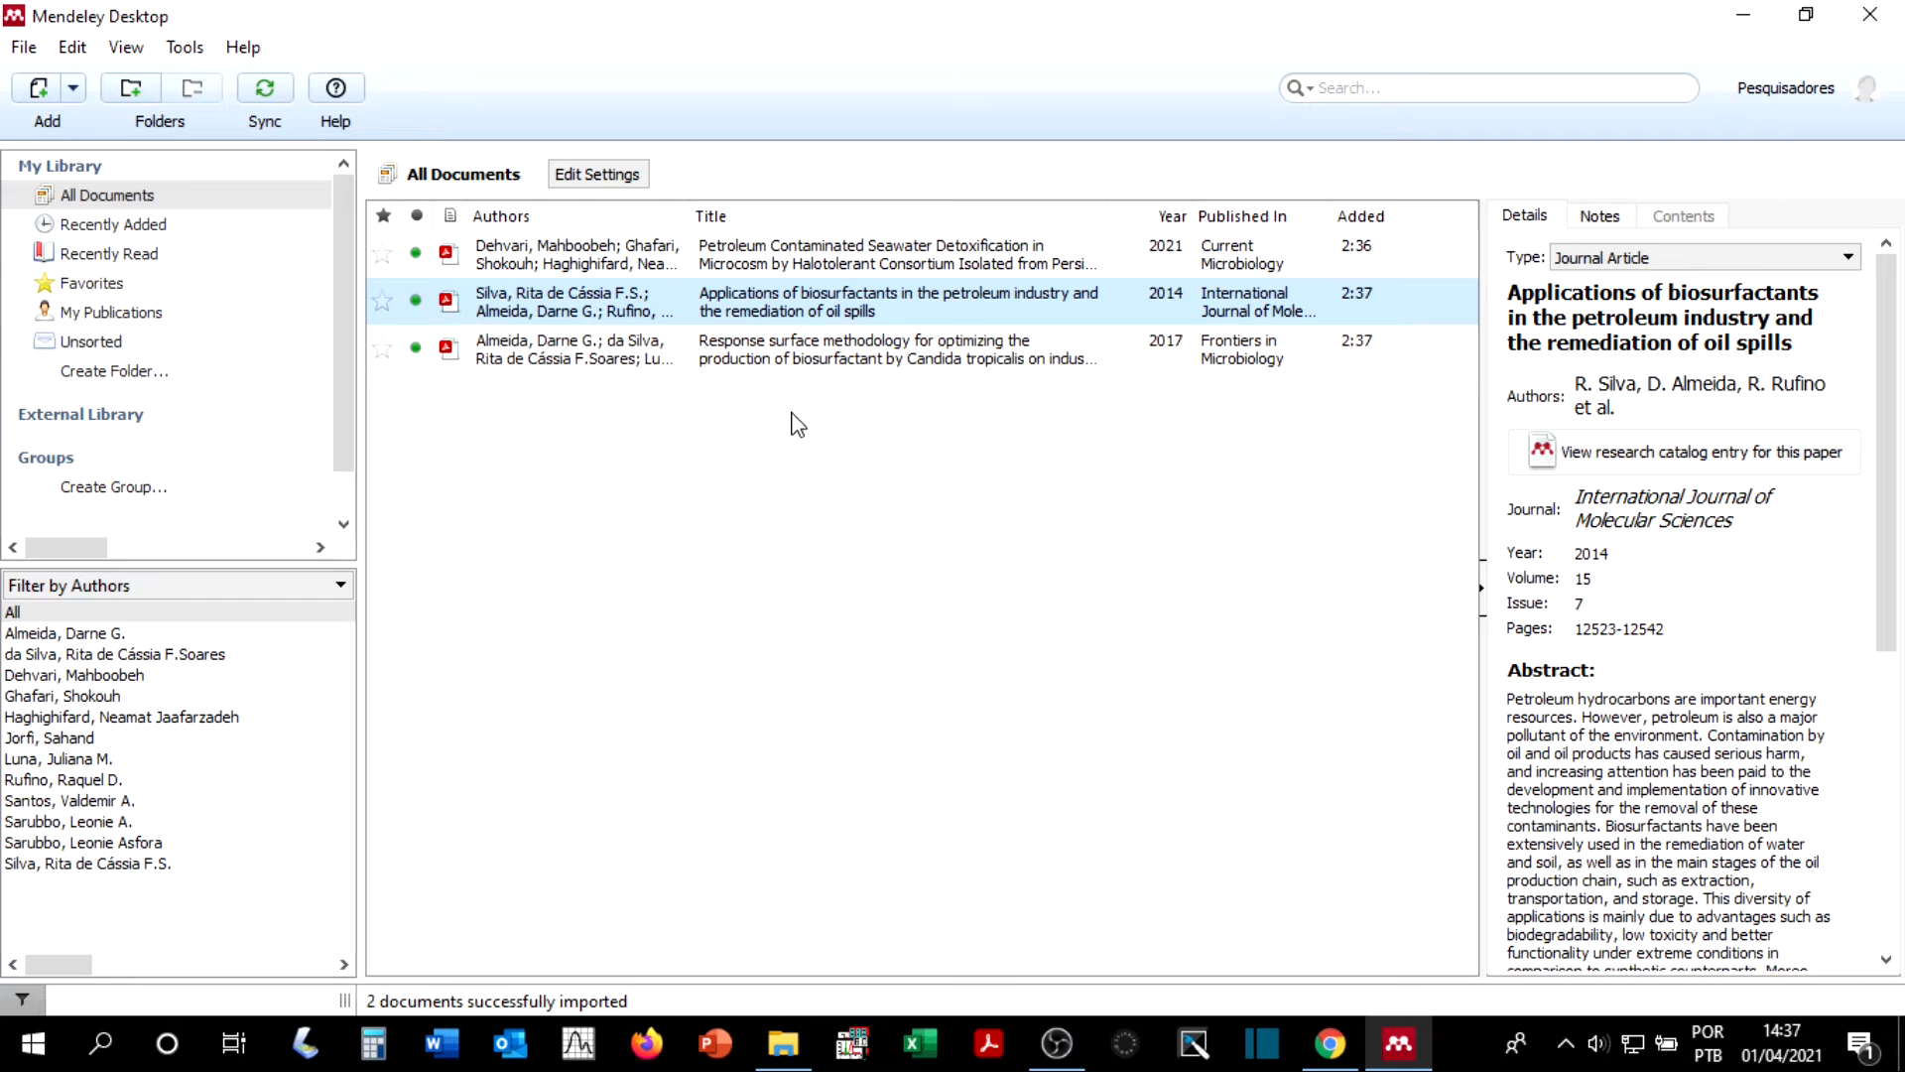
click(742, 353)
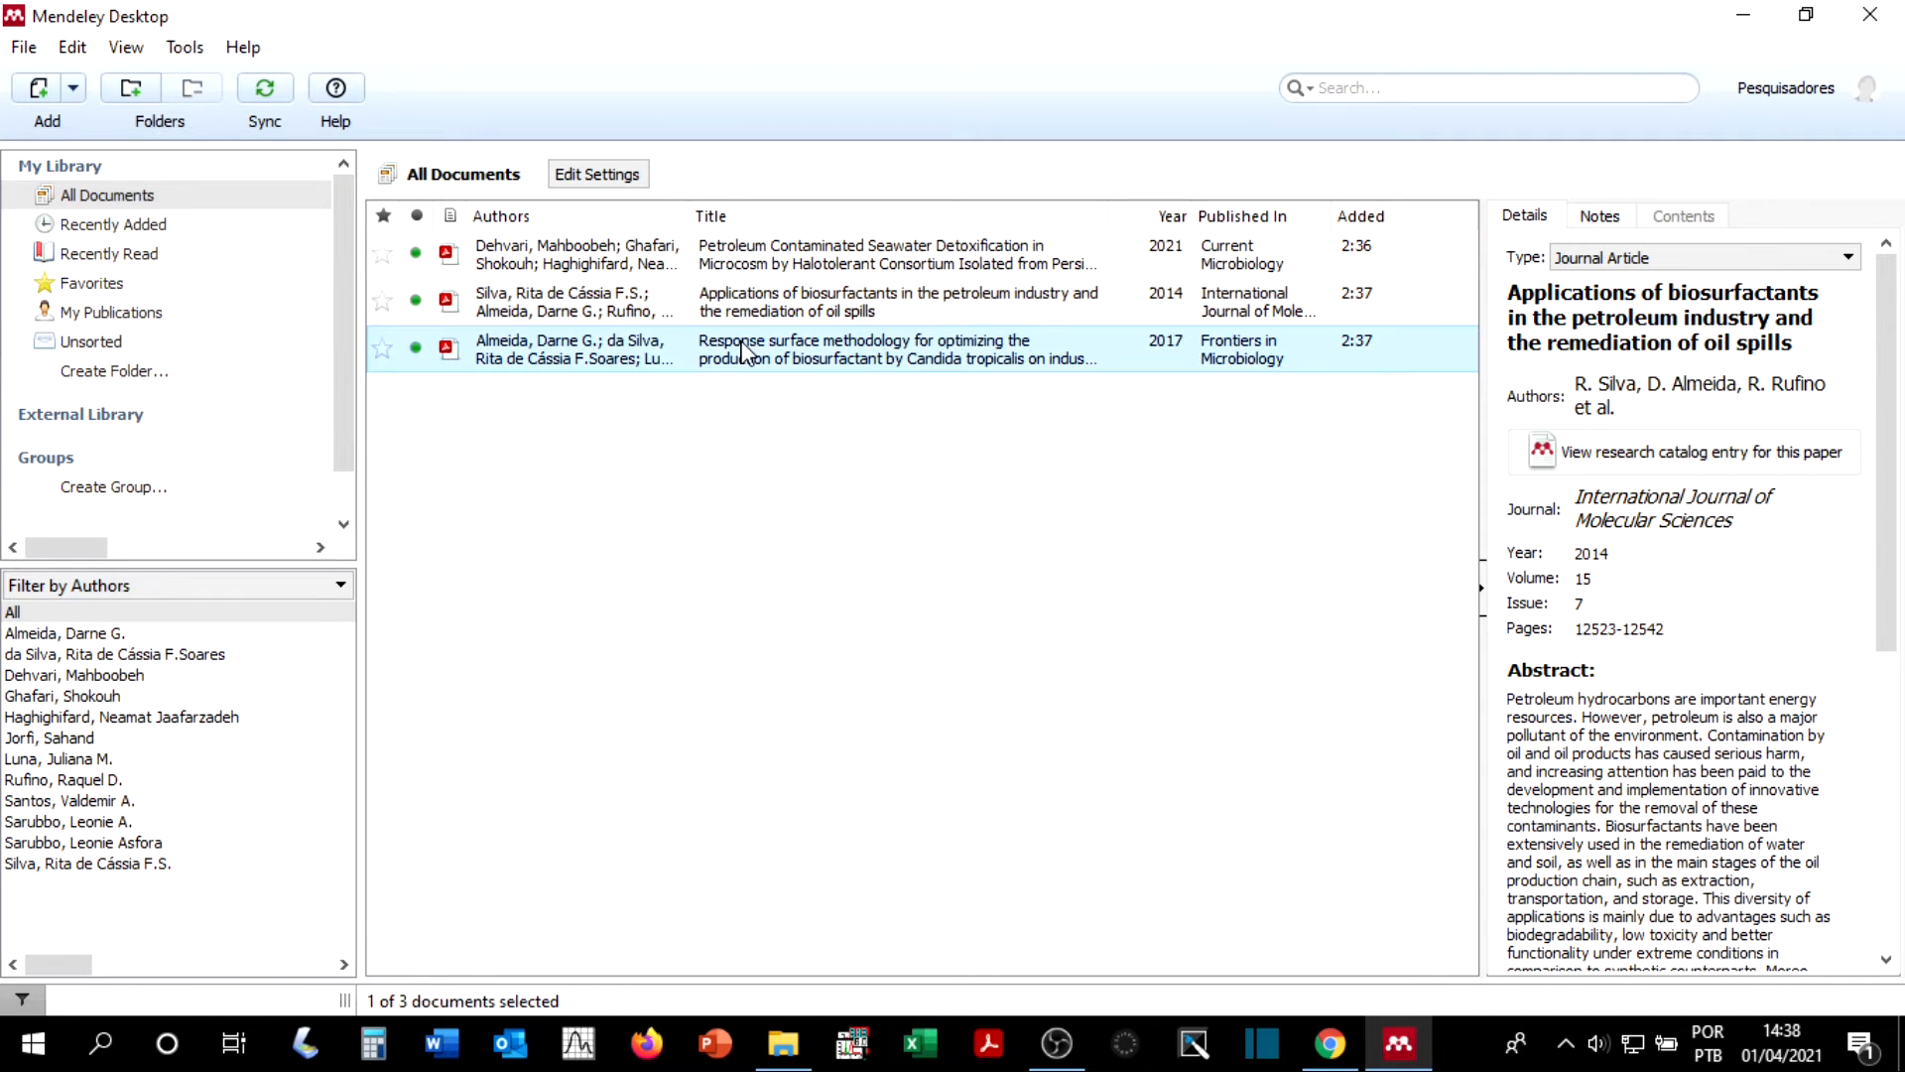
click(754, 310)
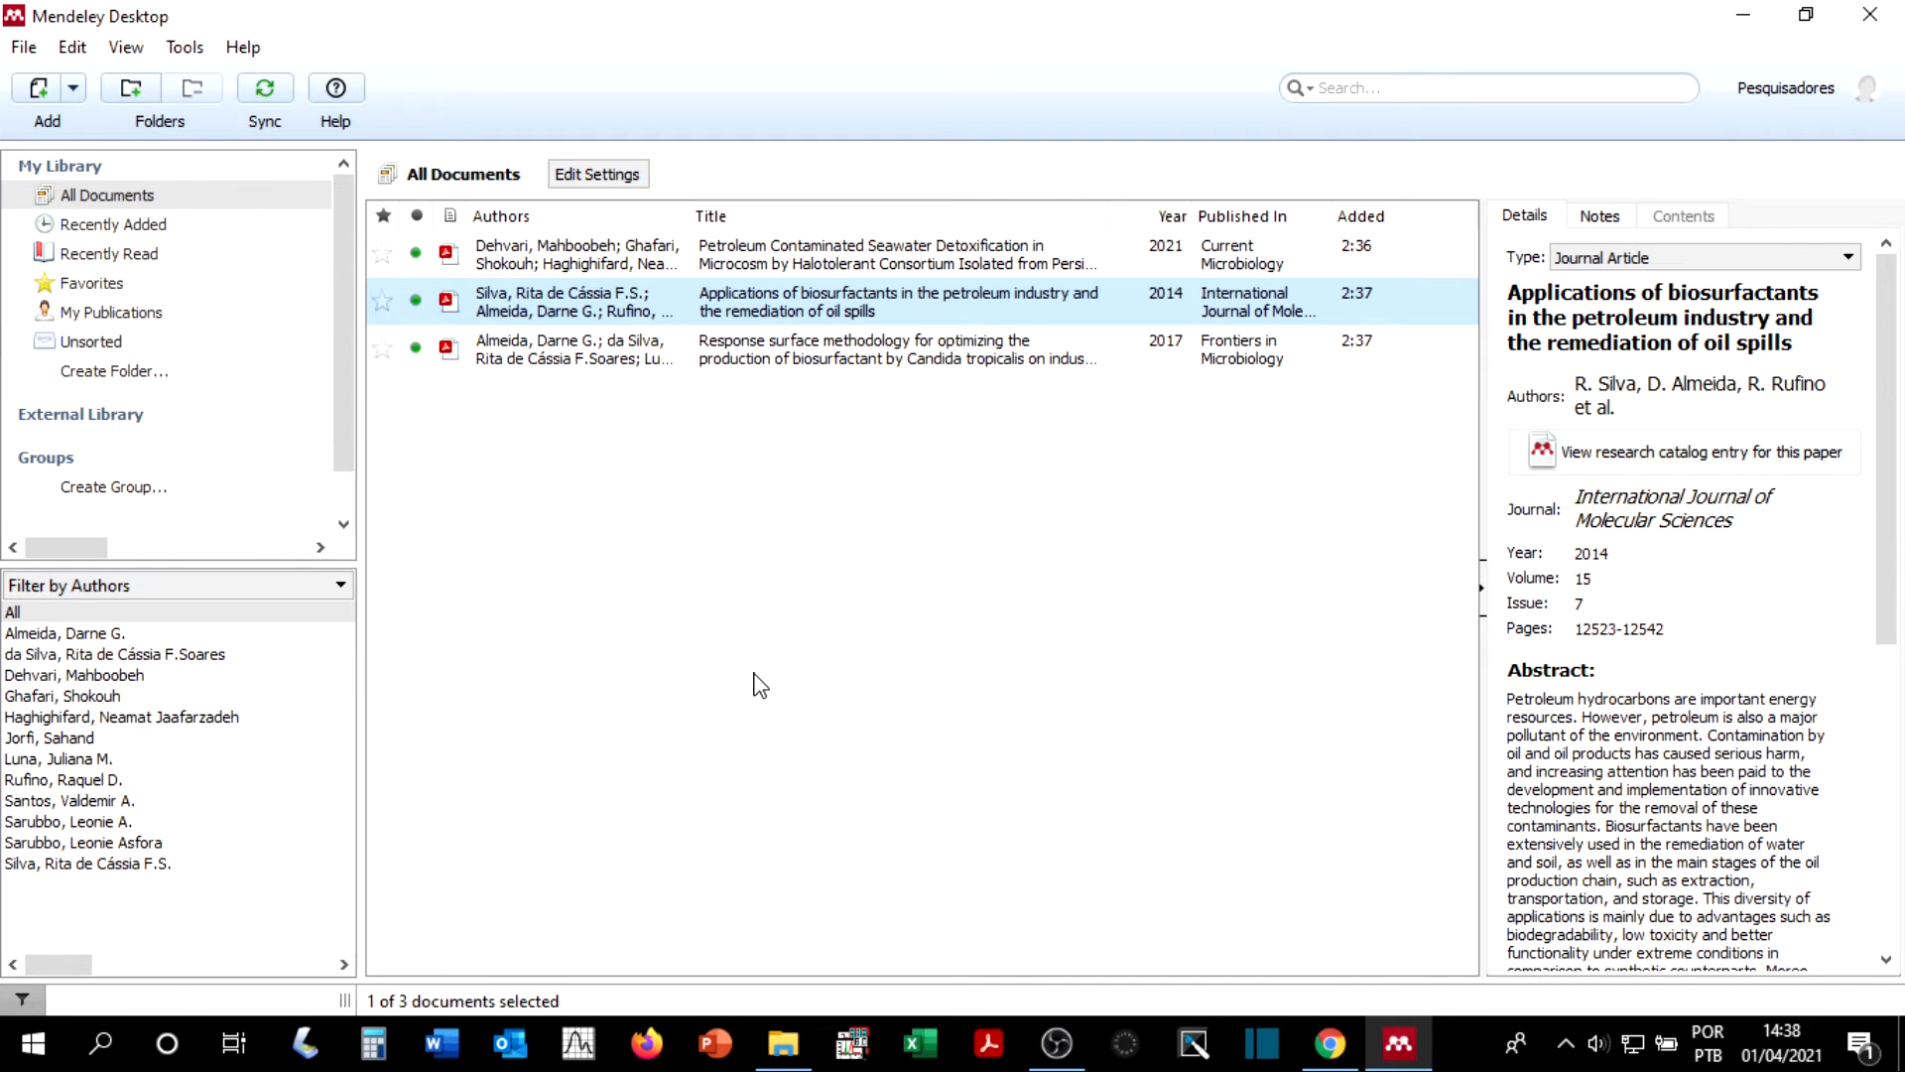
click(760, 529)
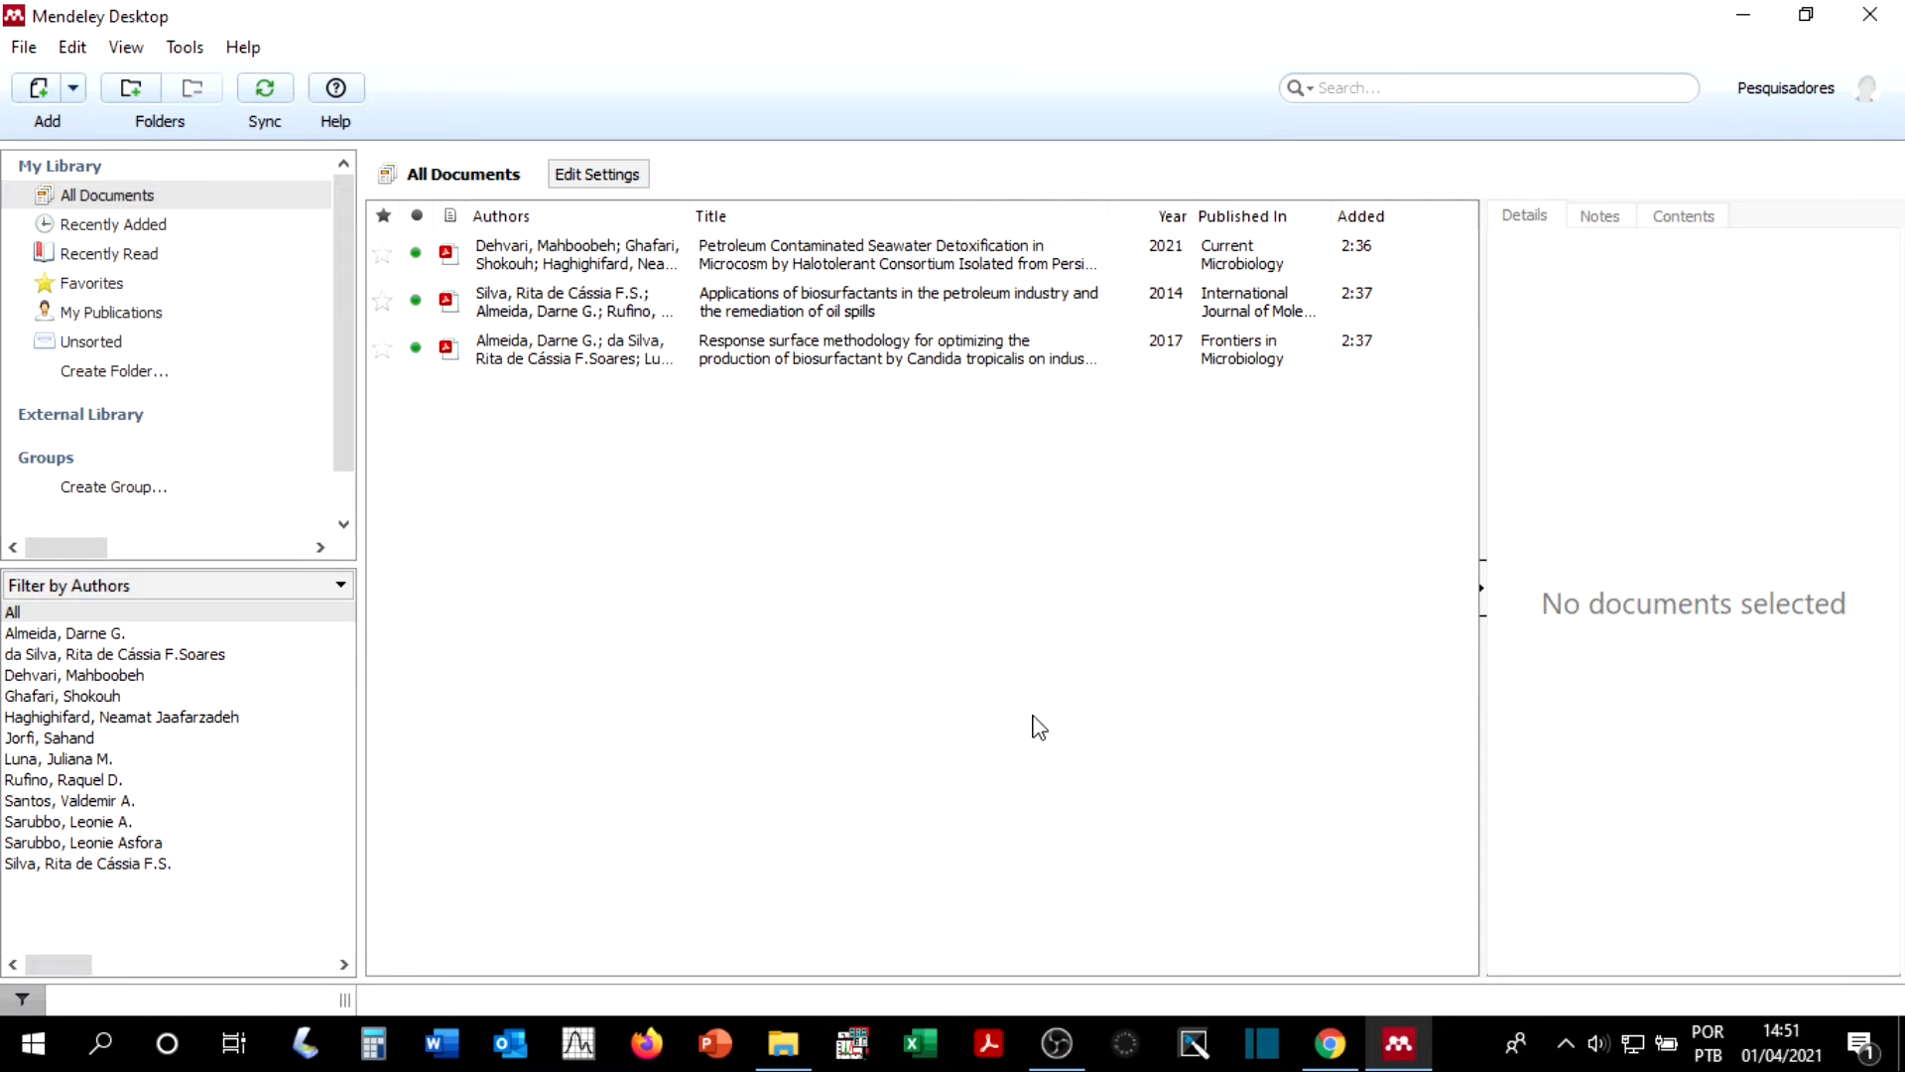
Step: Import the folder Pasta 2, located inside MÓDULO _ REFERÊNCIAS AUTOMÁTICAS, into the library
click(24, 49)
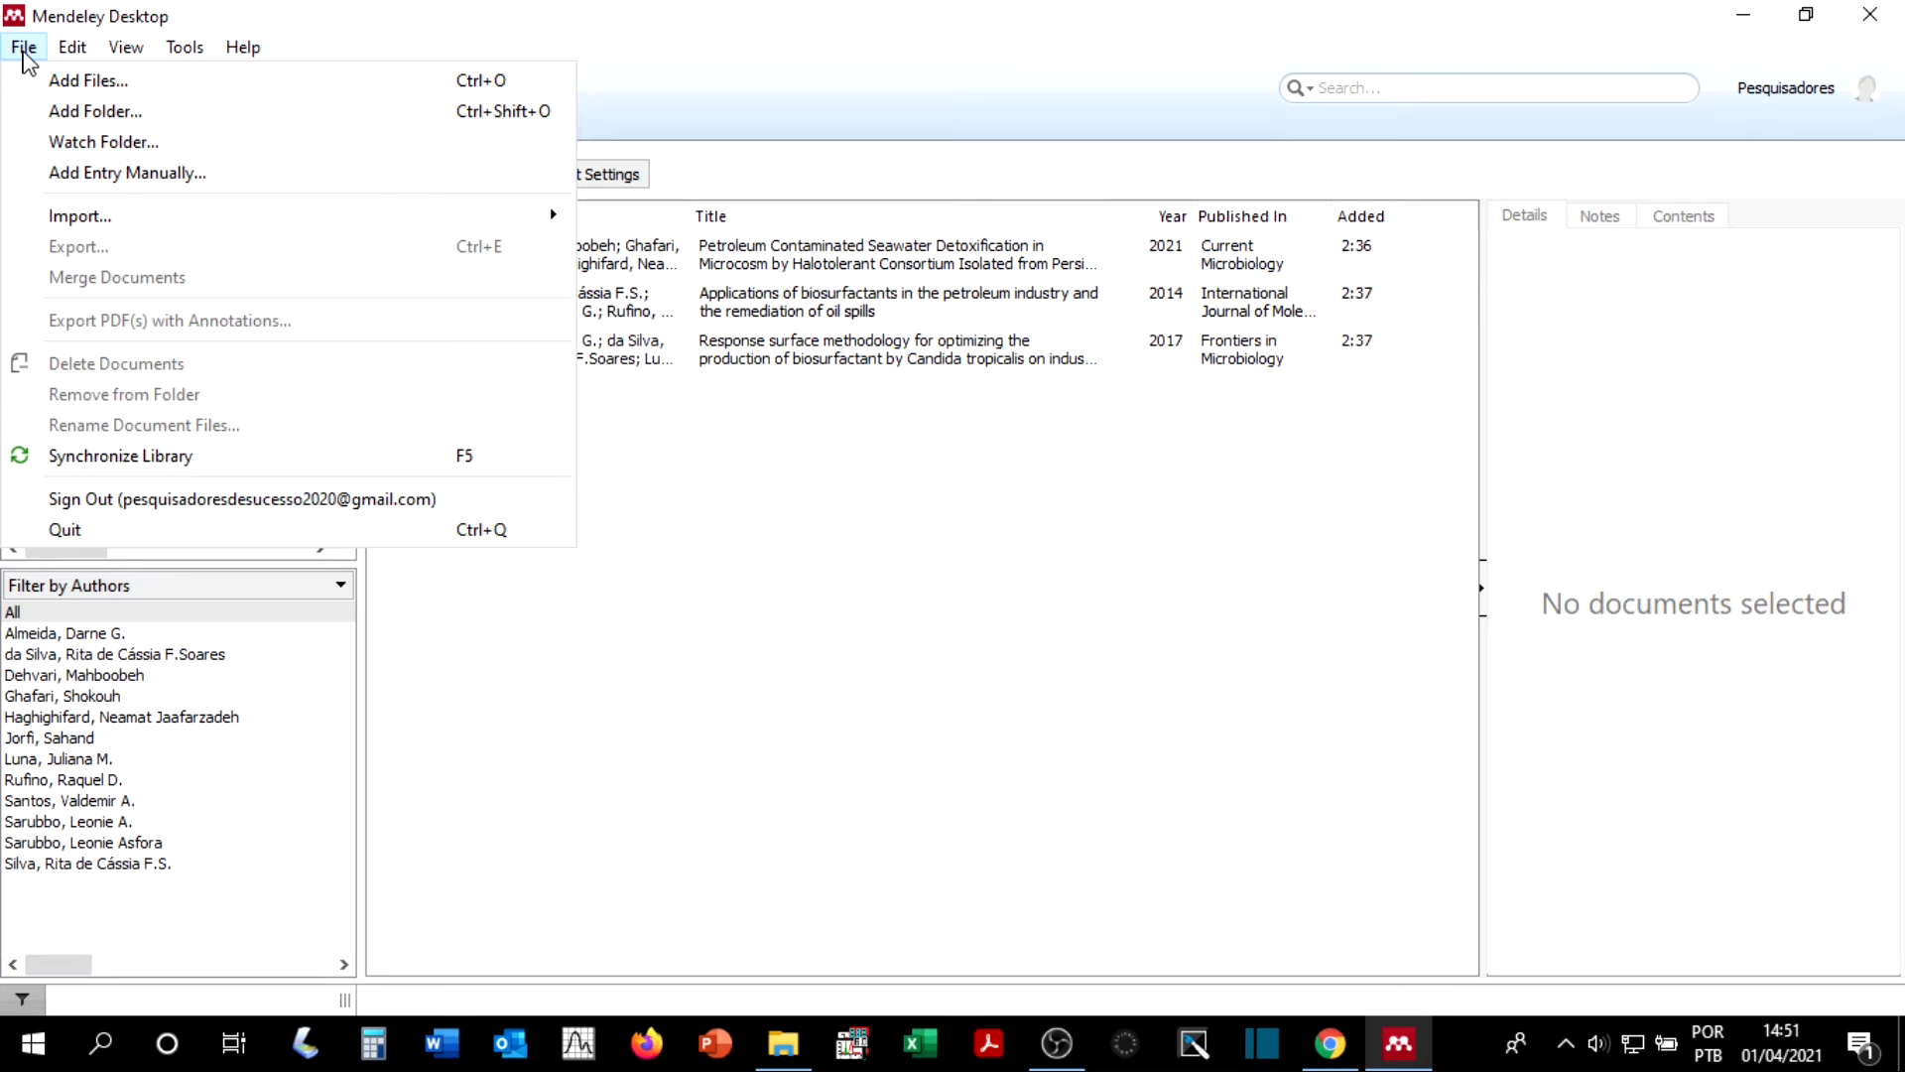
click(136, 119)
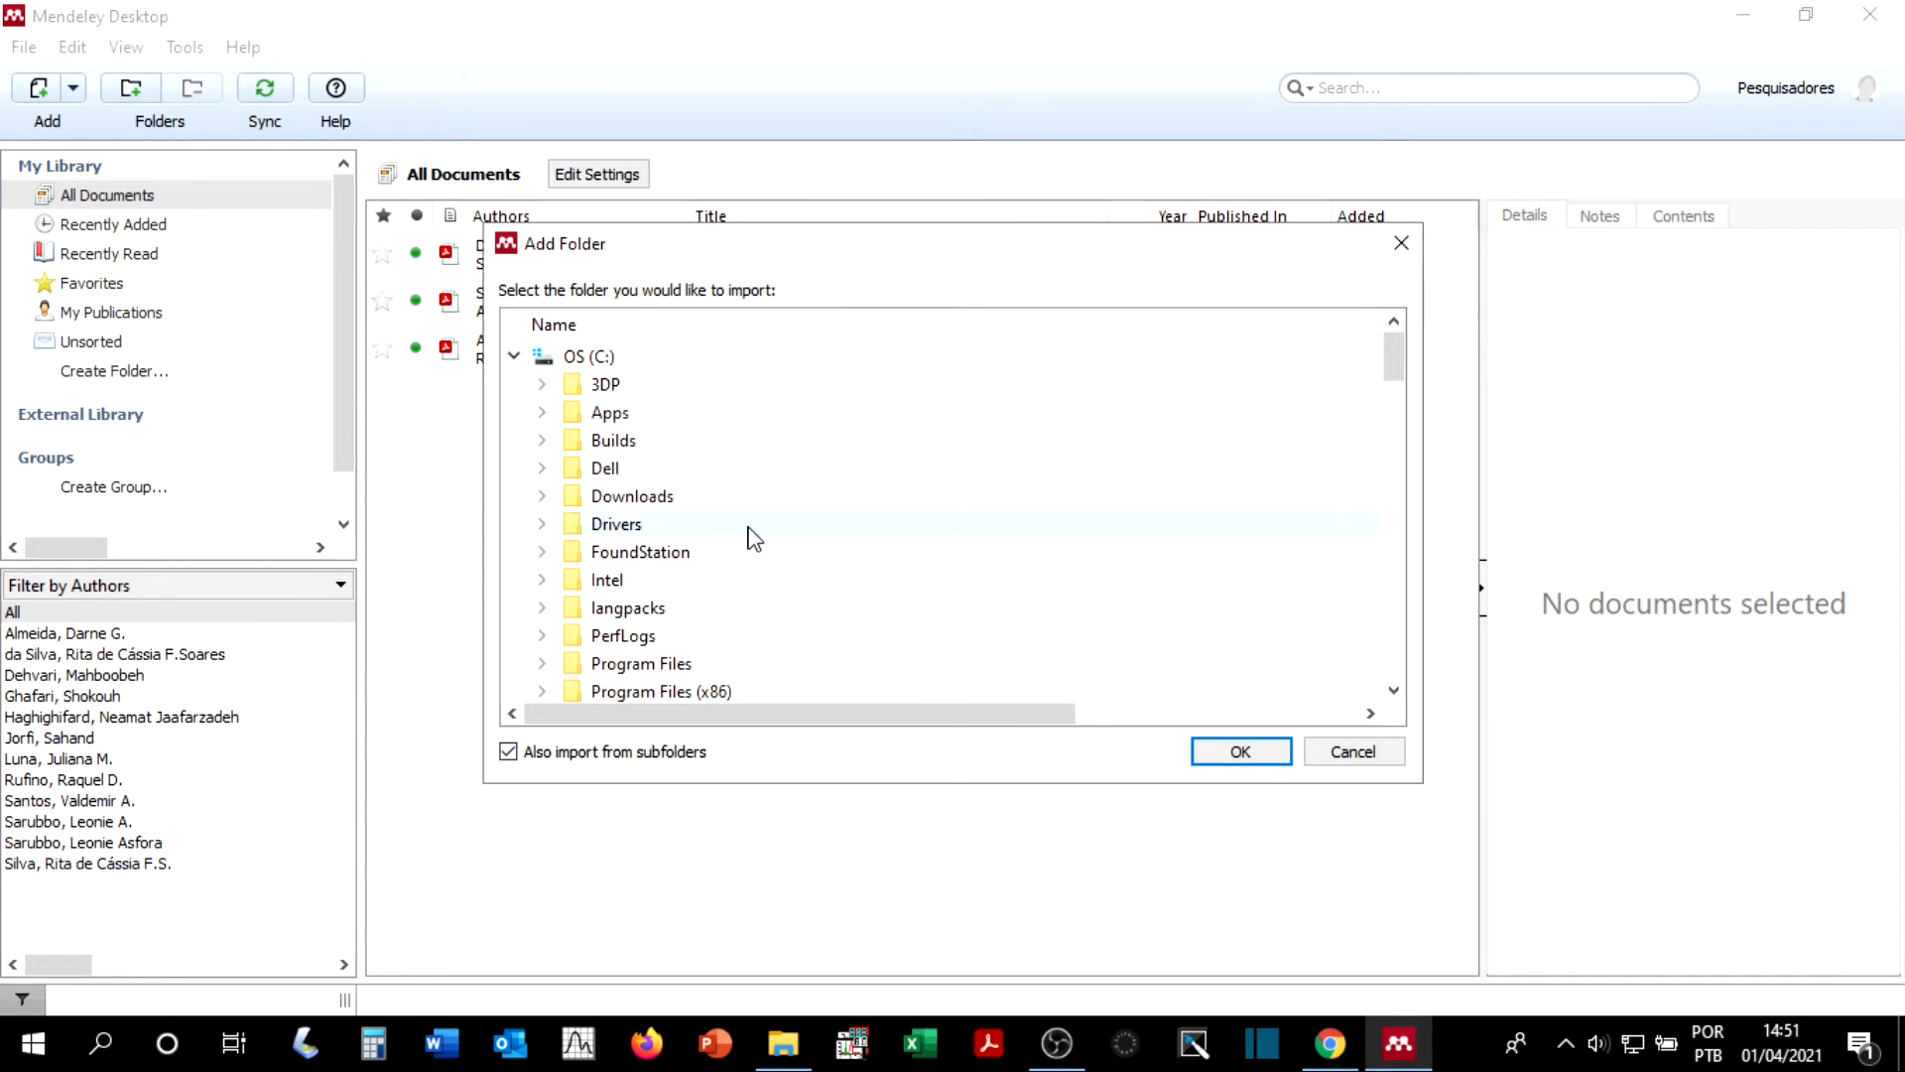
scroll(615, 585, down, 4)
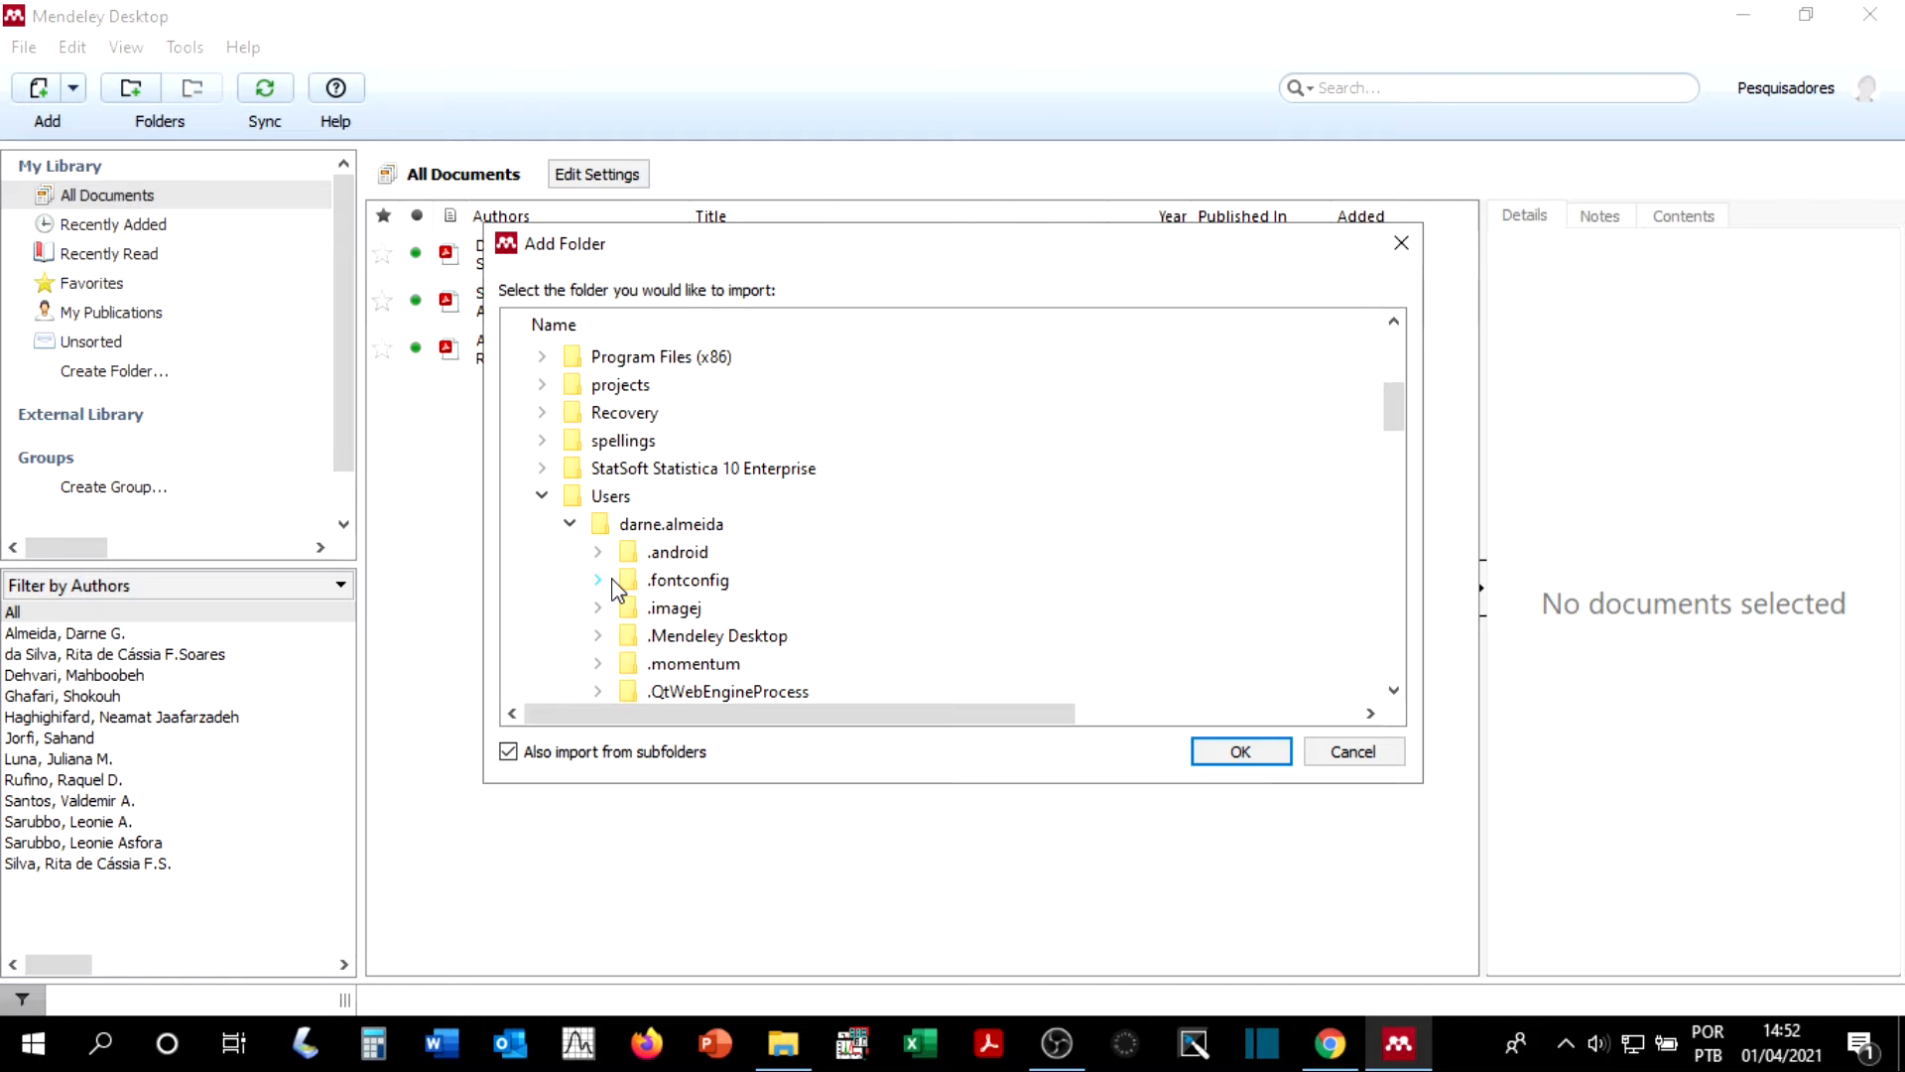
scroll(585, 594, up, 2)
scroll(574, 573, down, 4)
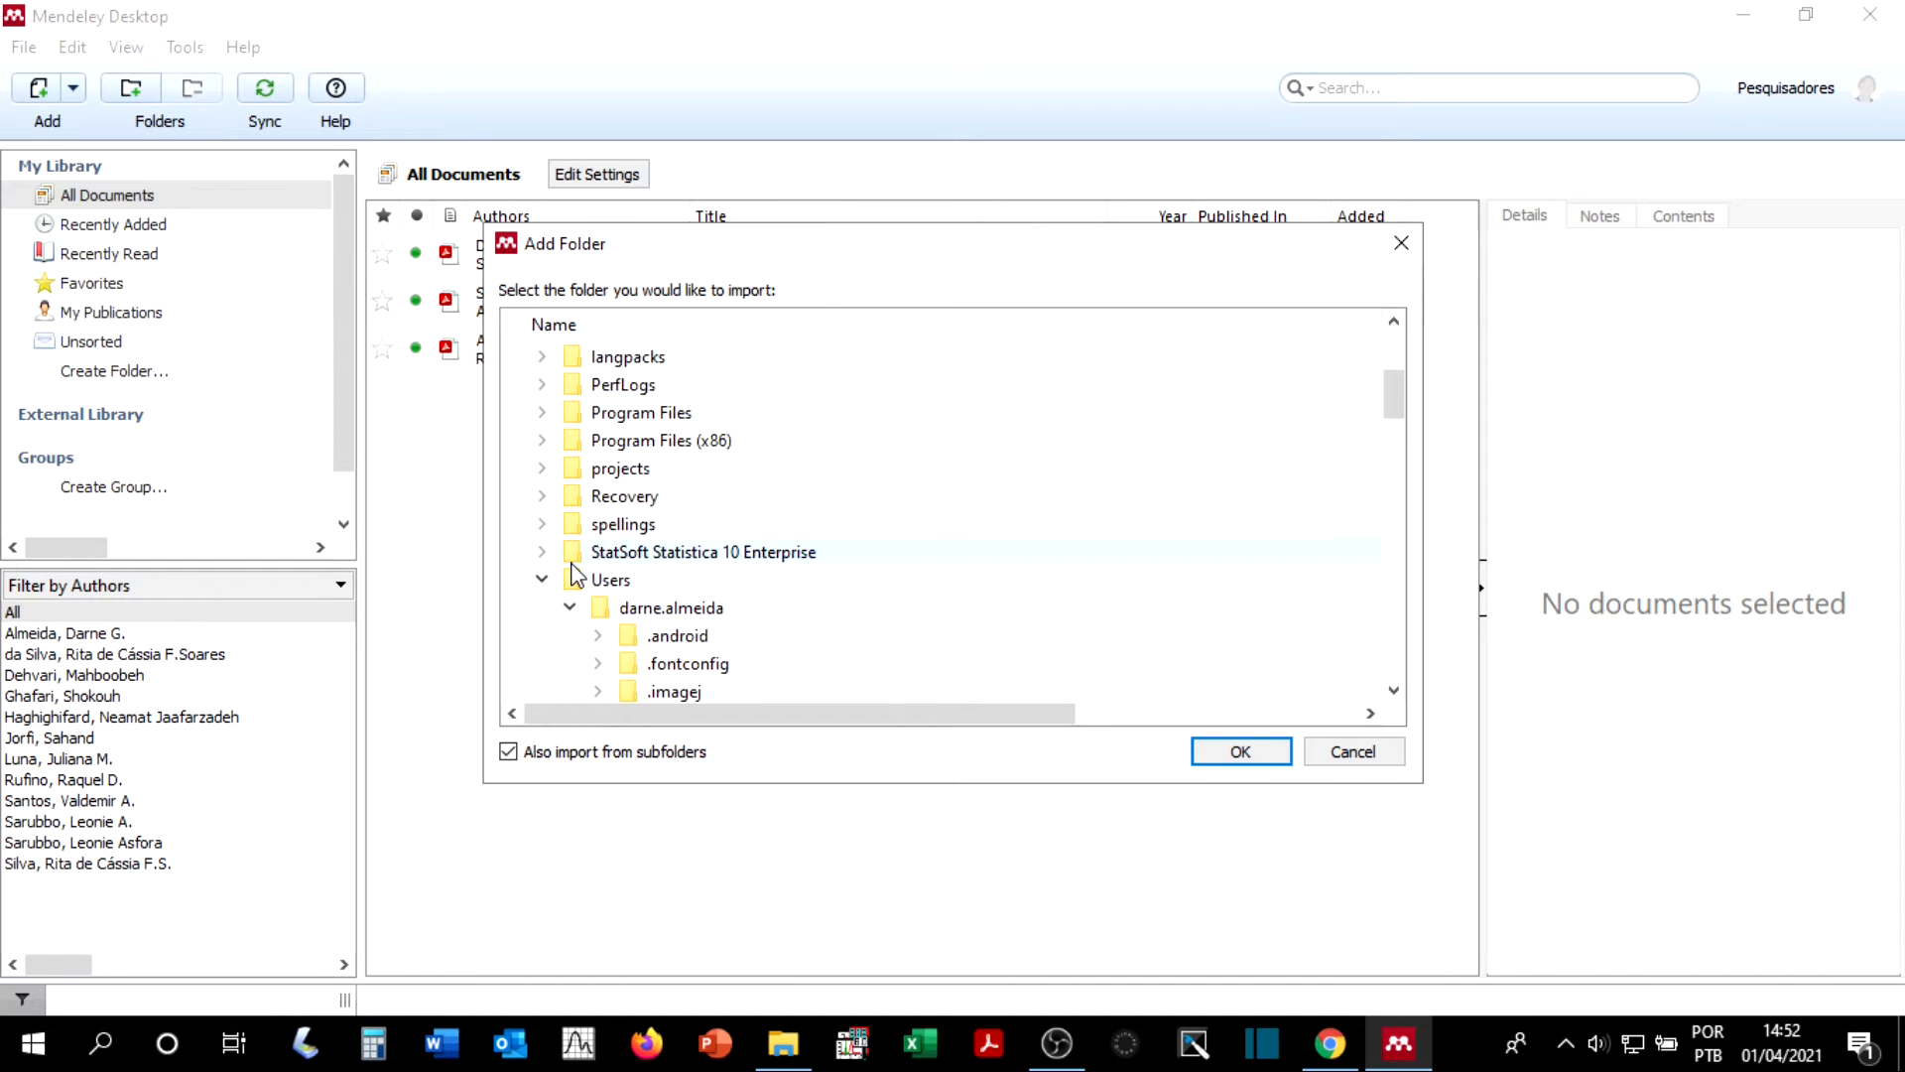
scroll(564, 519, down, 15)
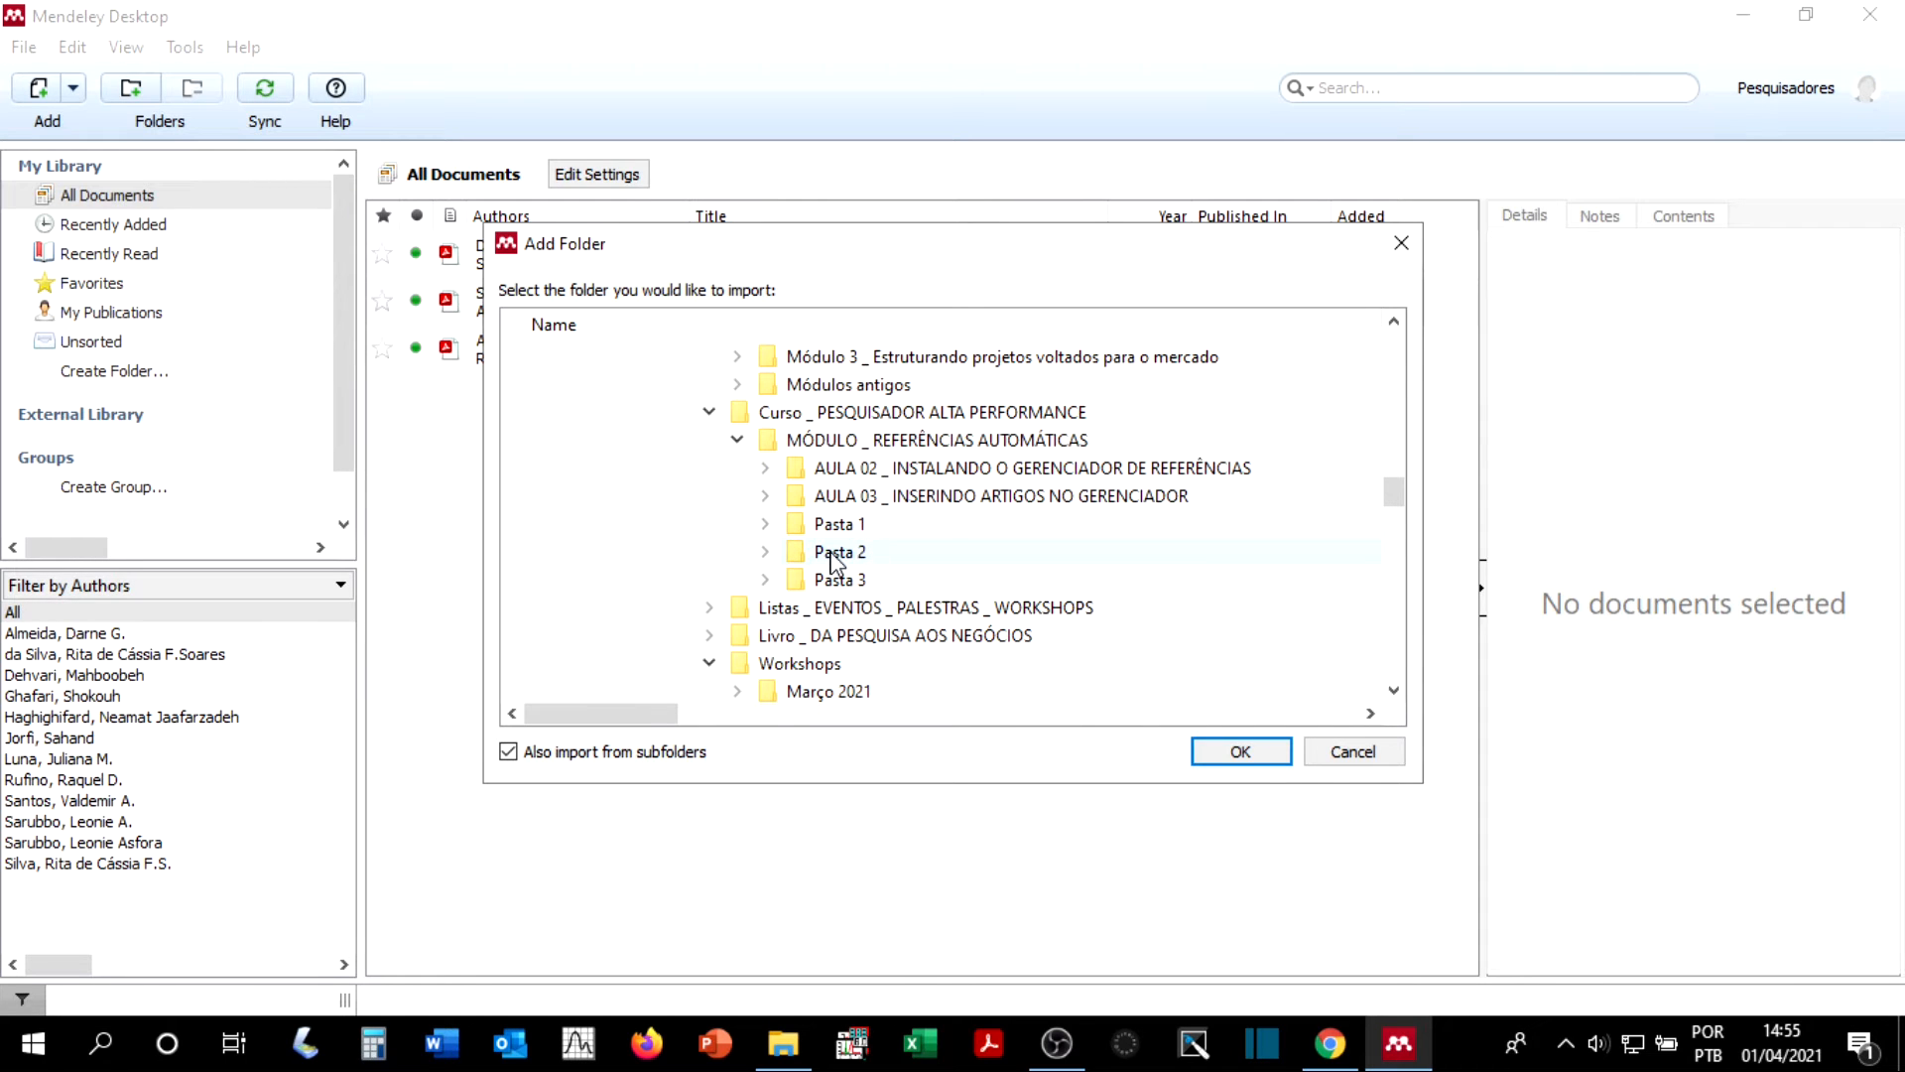
click(844, 562)
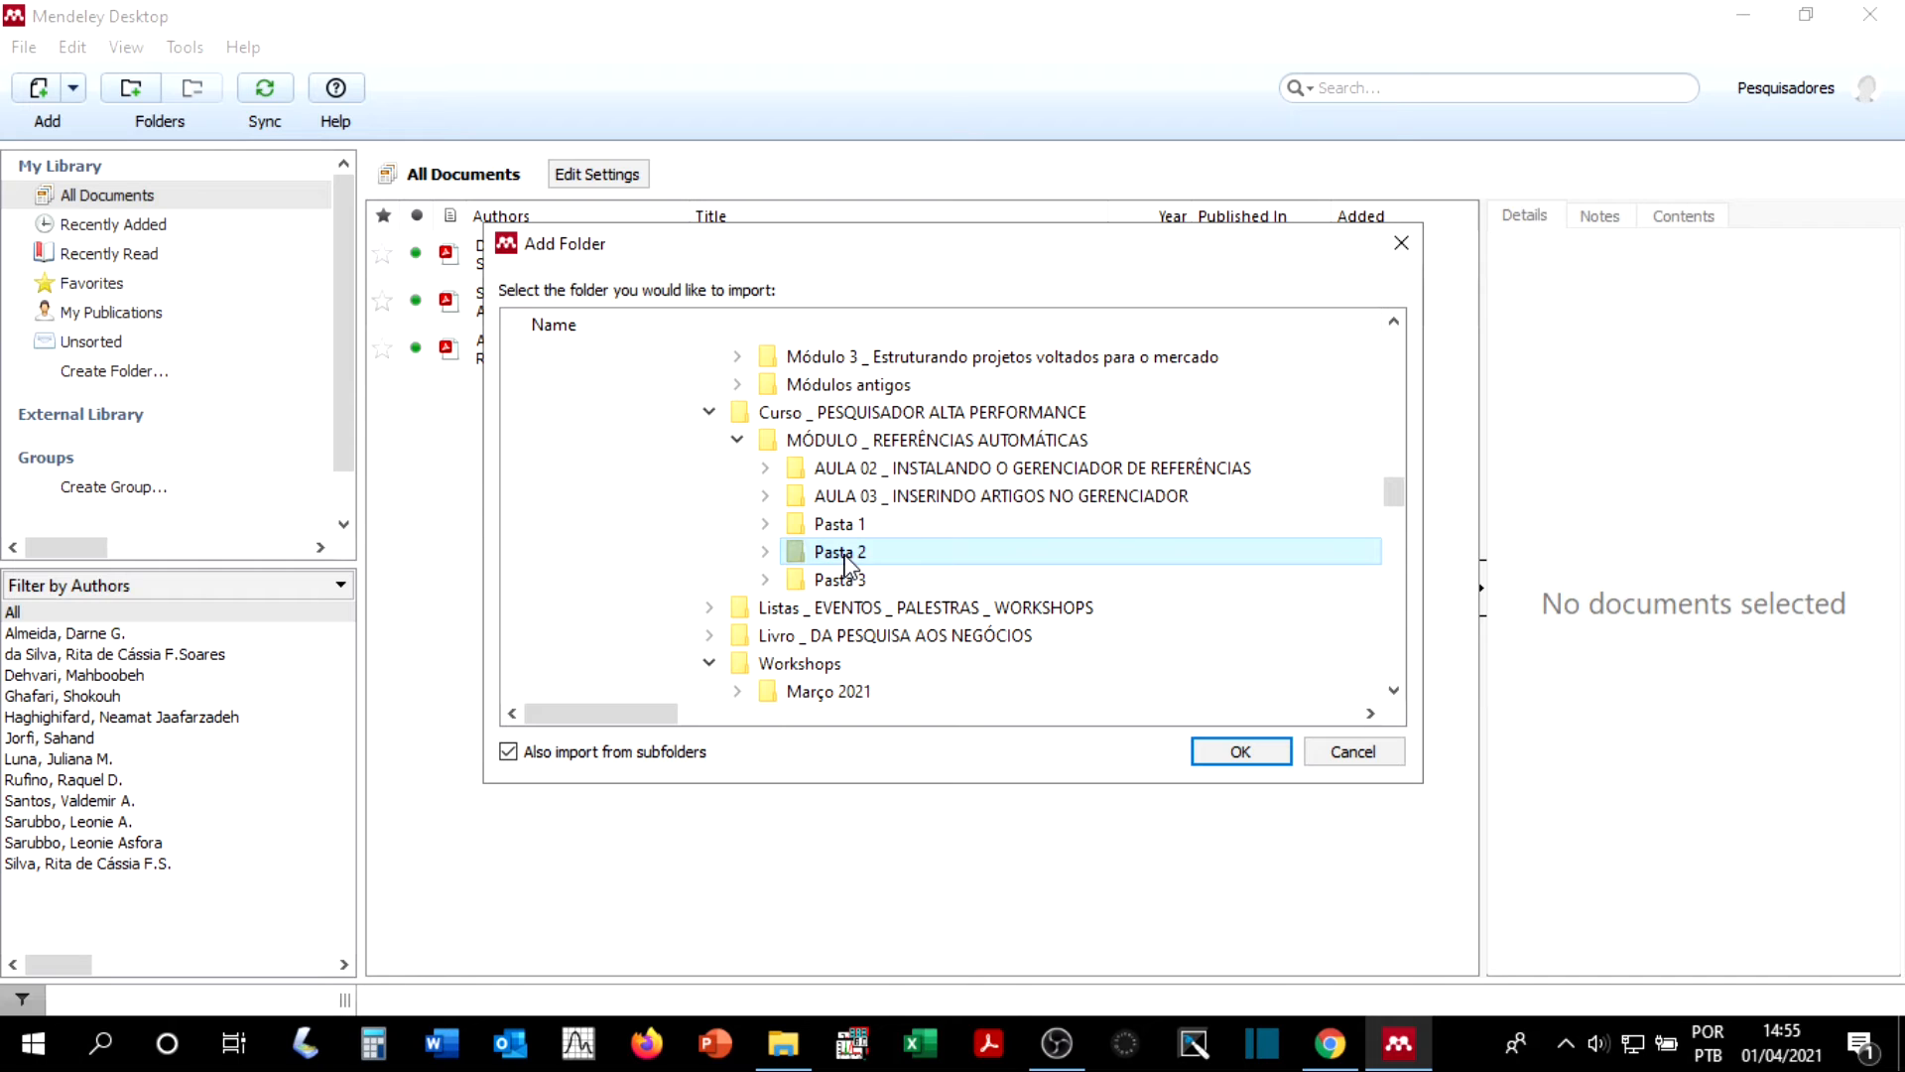
click(1240, 751)
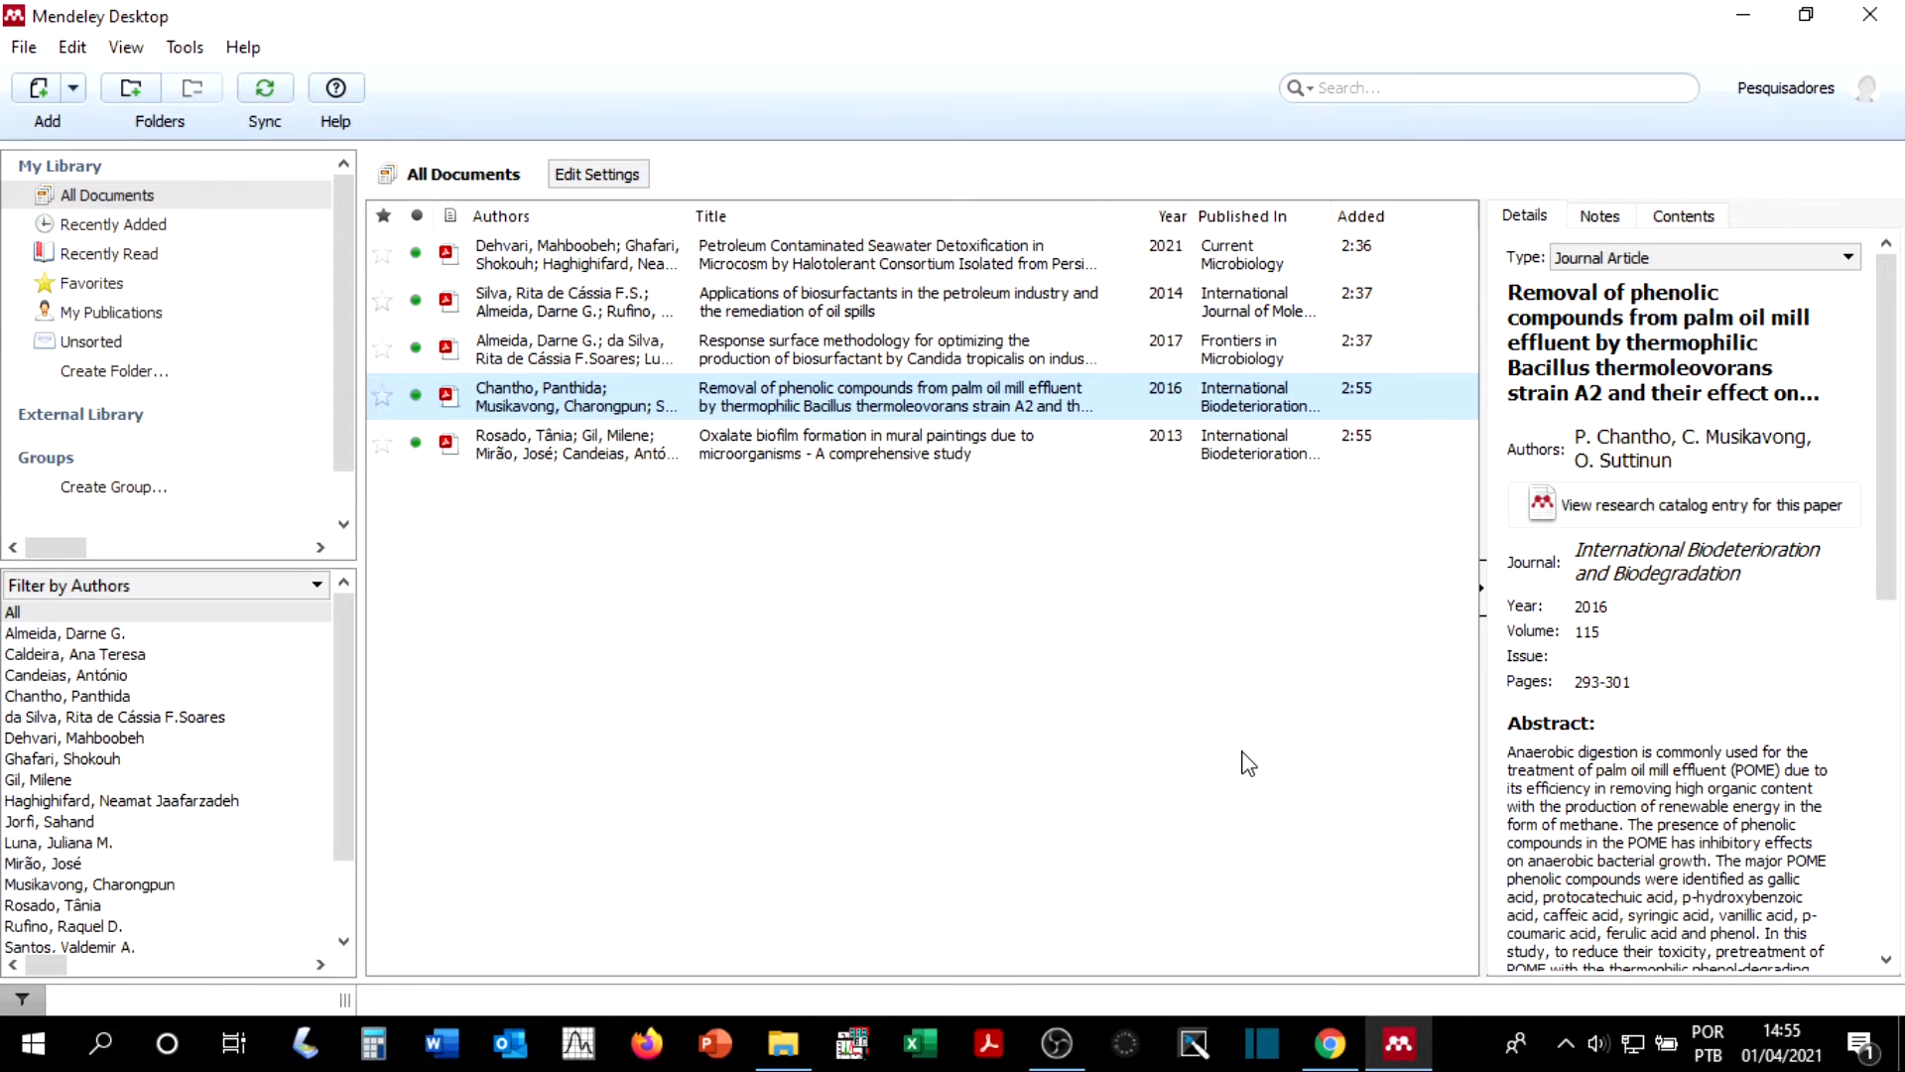
scroll(178, 395, down, 2)
scroll(170, 379, up, 2)
Step: Set Pasta 1 and Pasta 3 inside MÓDULO _ REFERÊNCIAS AUTOMÁTICAS as watched folders so their PDFs are imported automatically
click(24, 48)
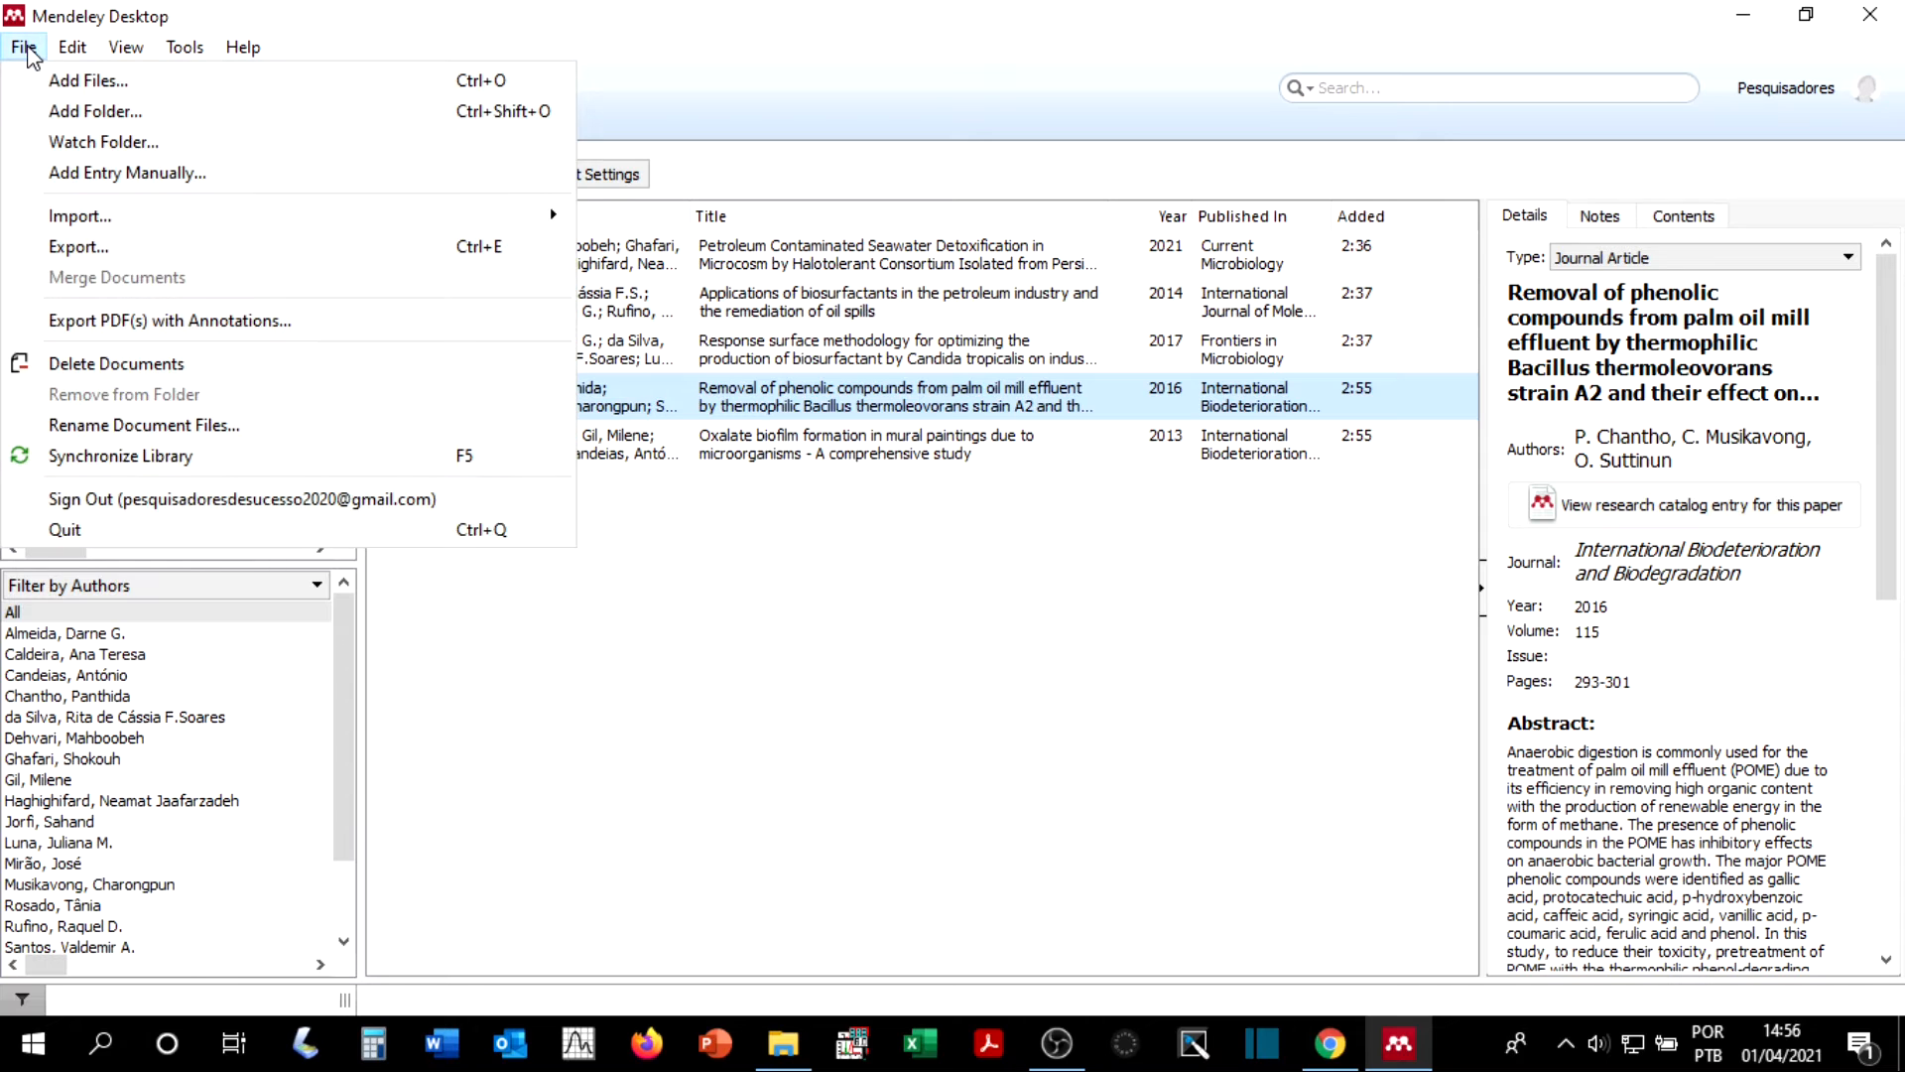
click(117, 144)
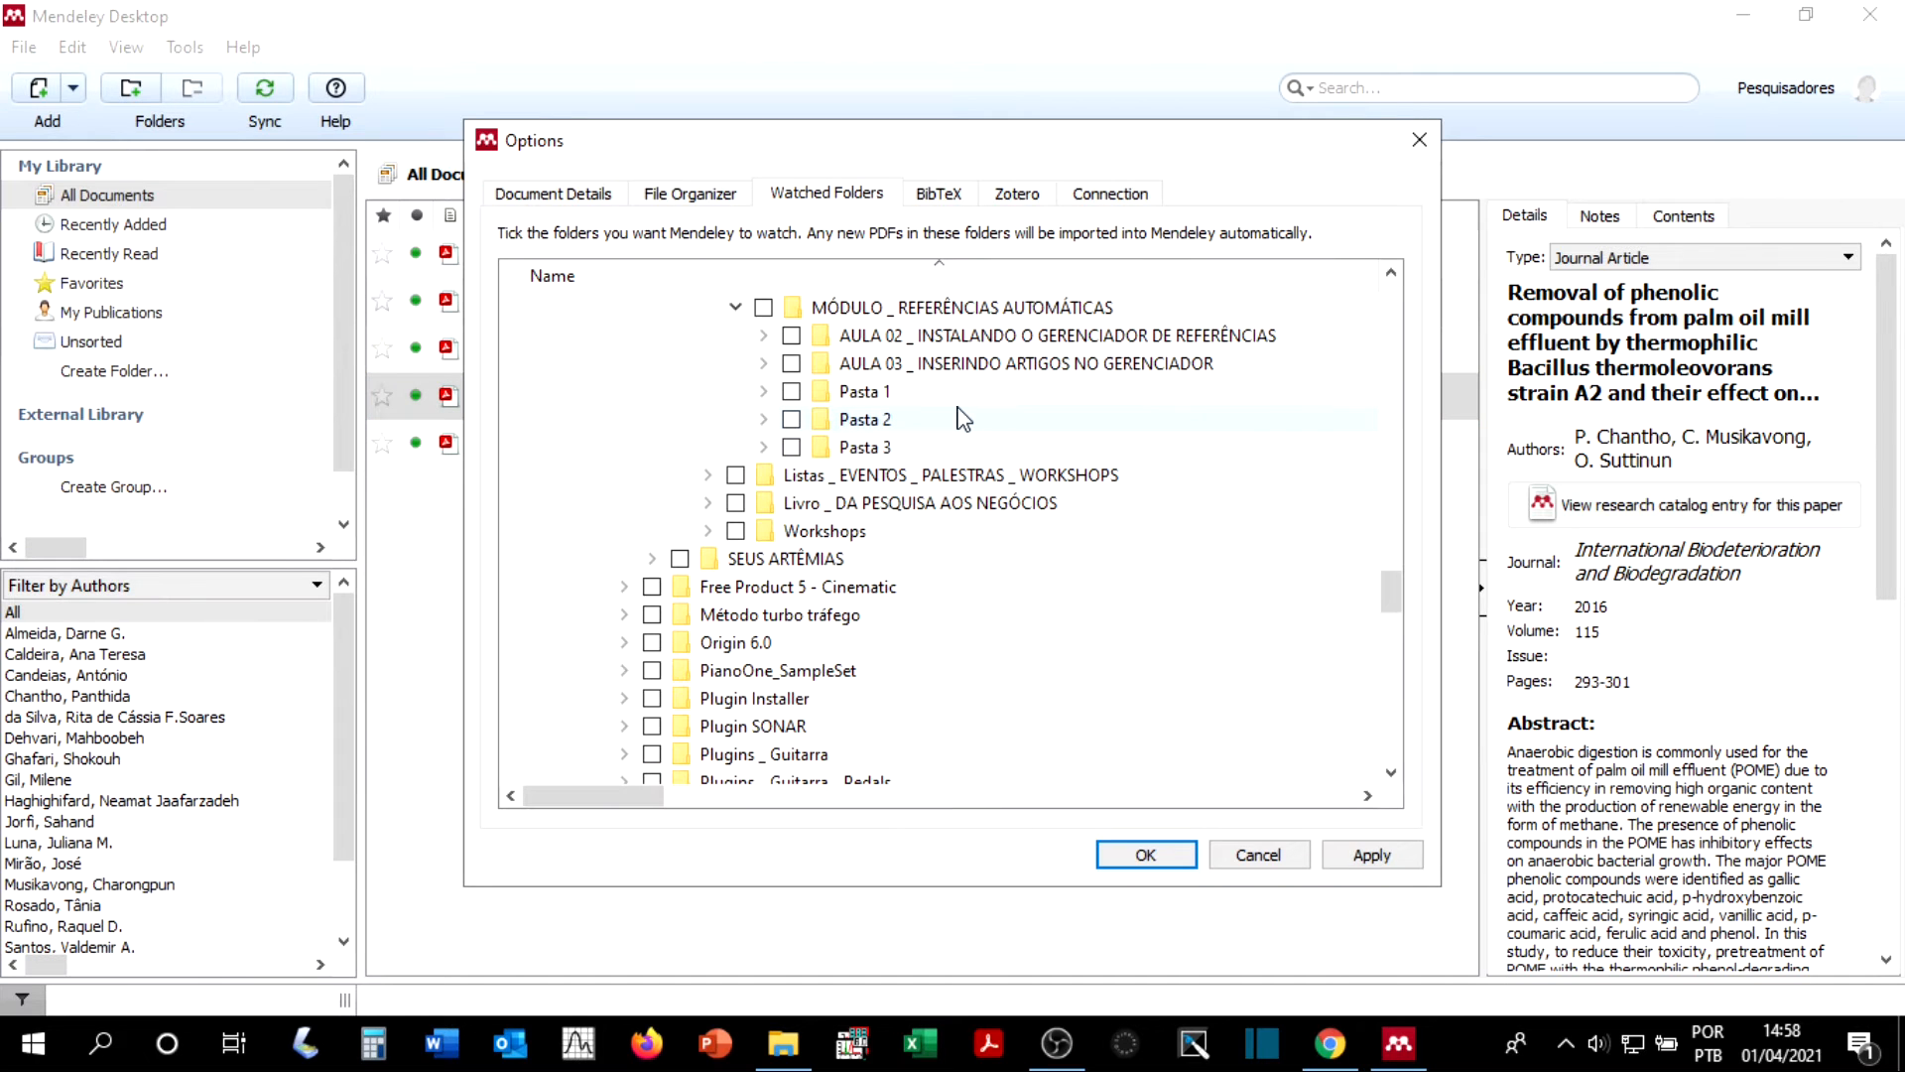
click(790, 392)
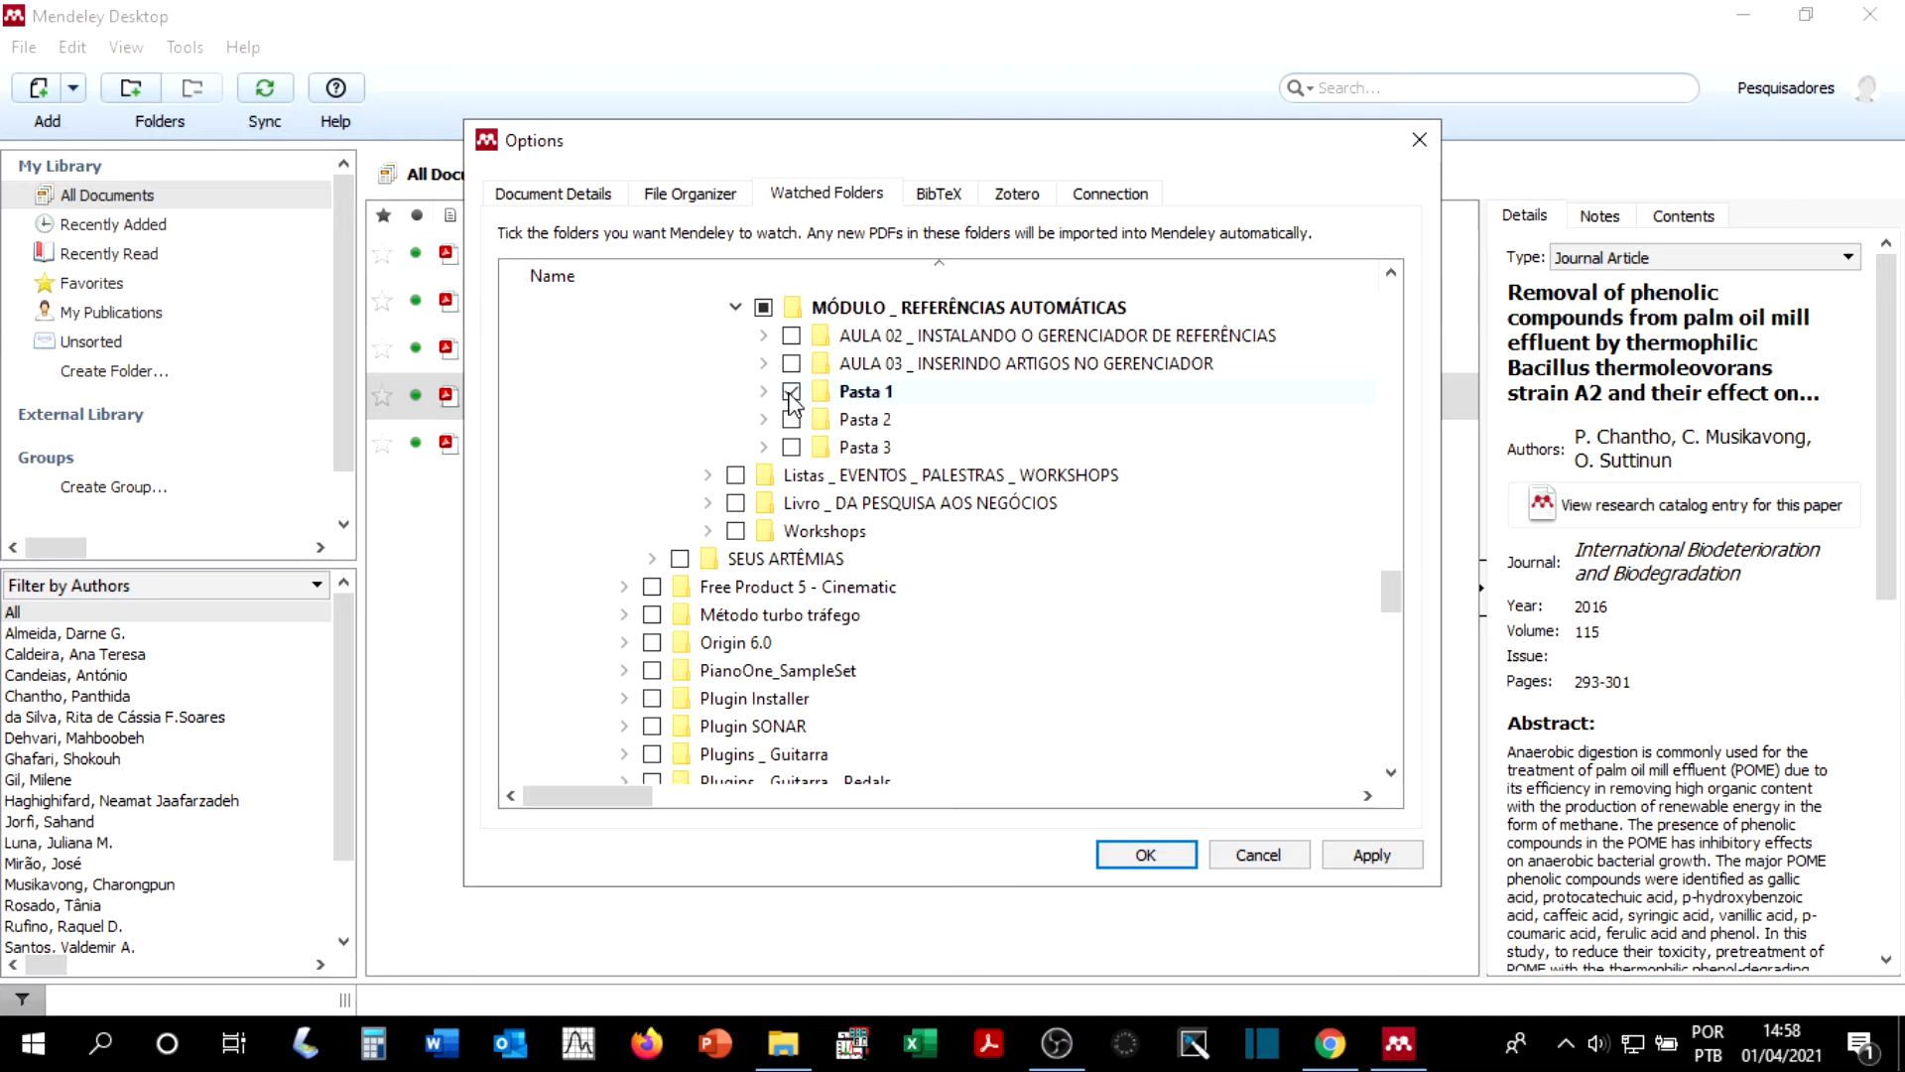
click(791, 447)
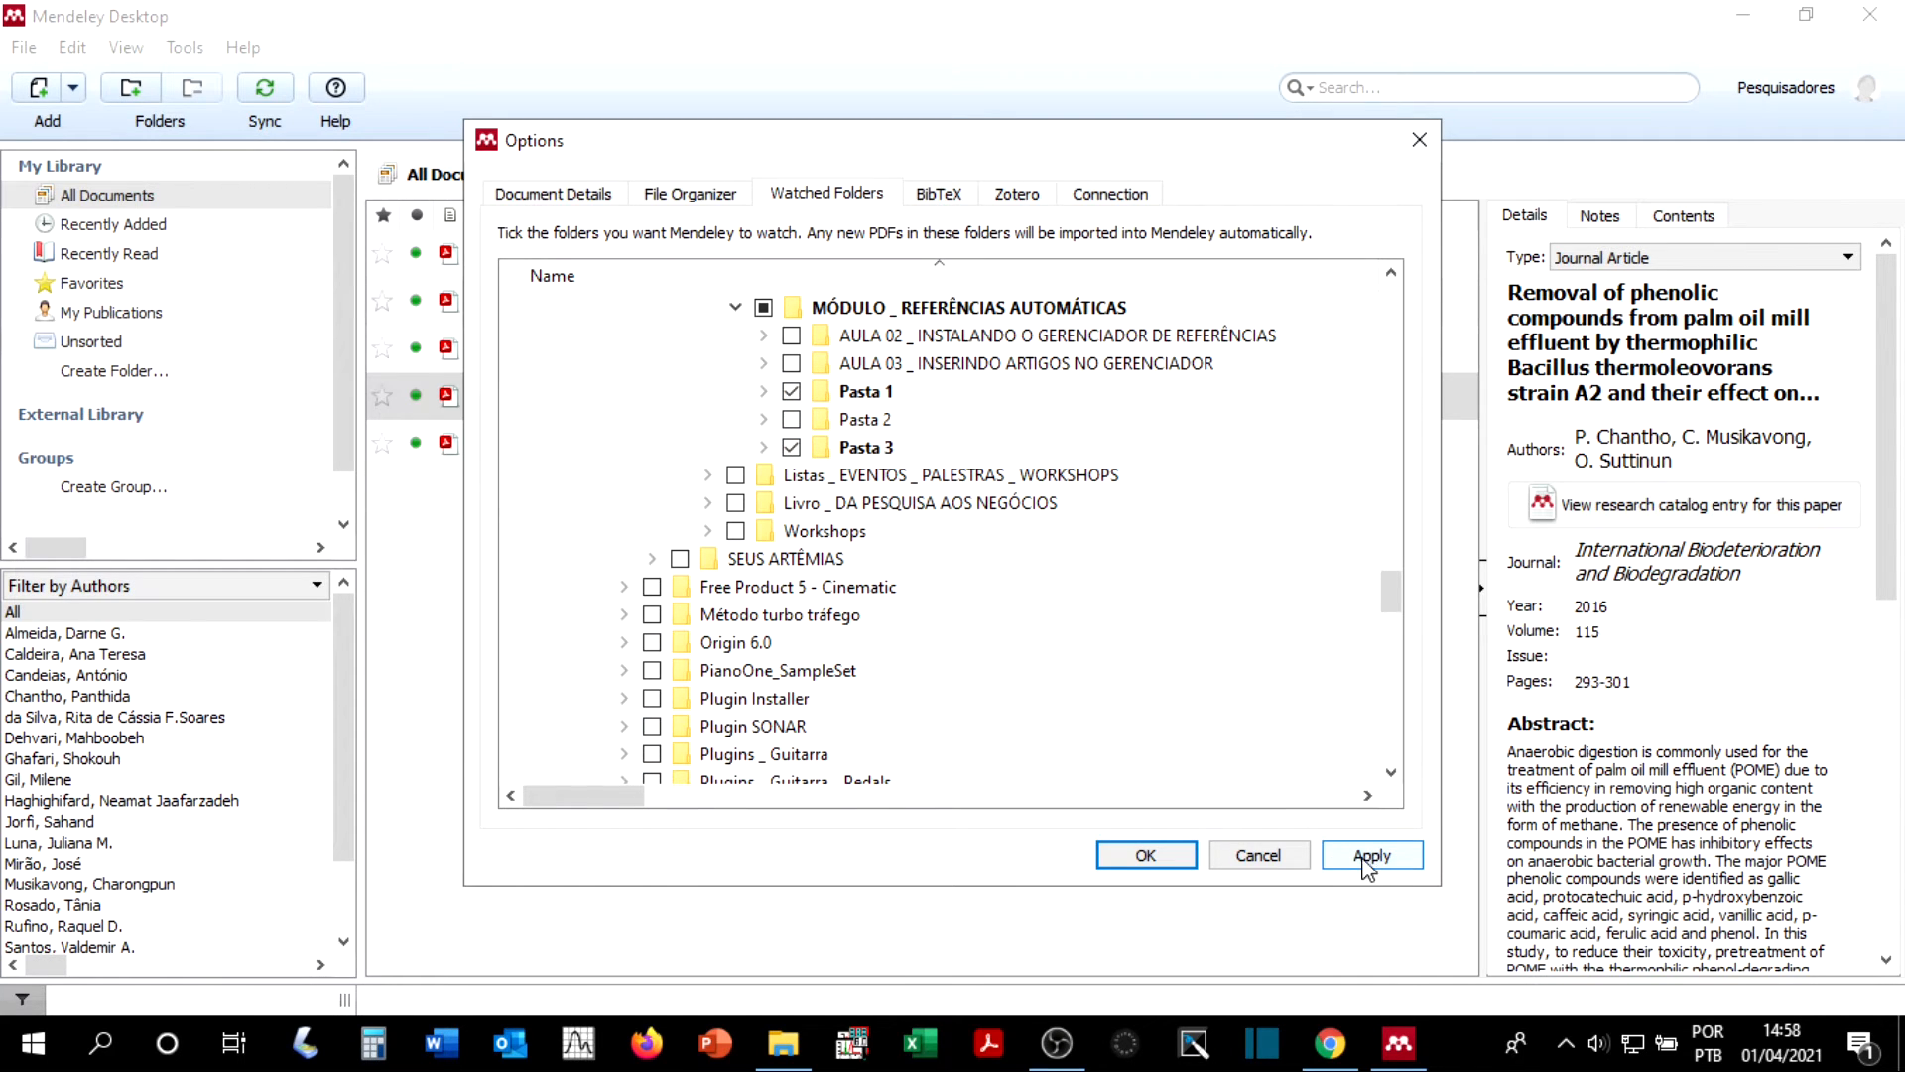
click(1187, 865)
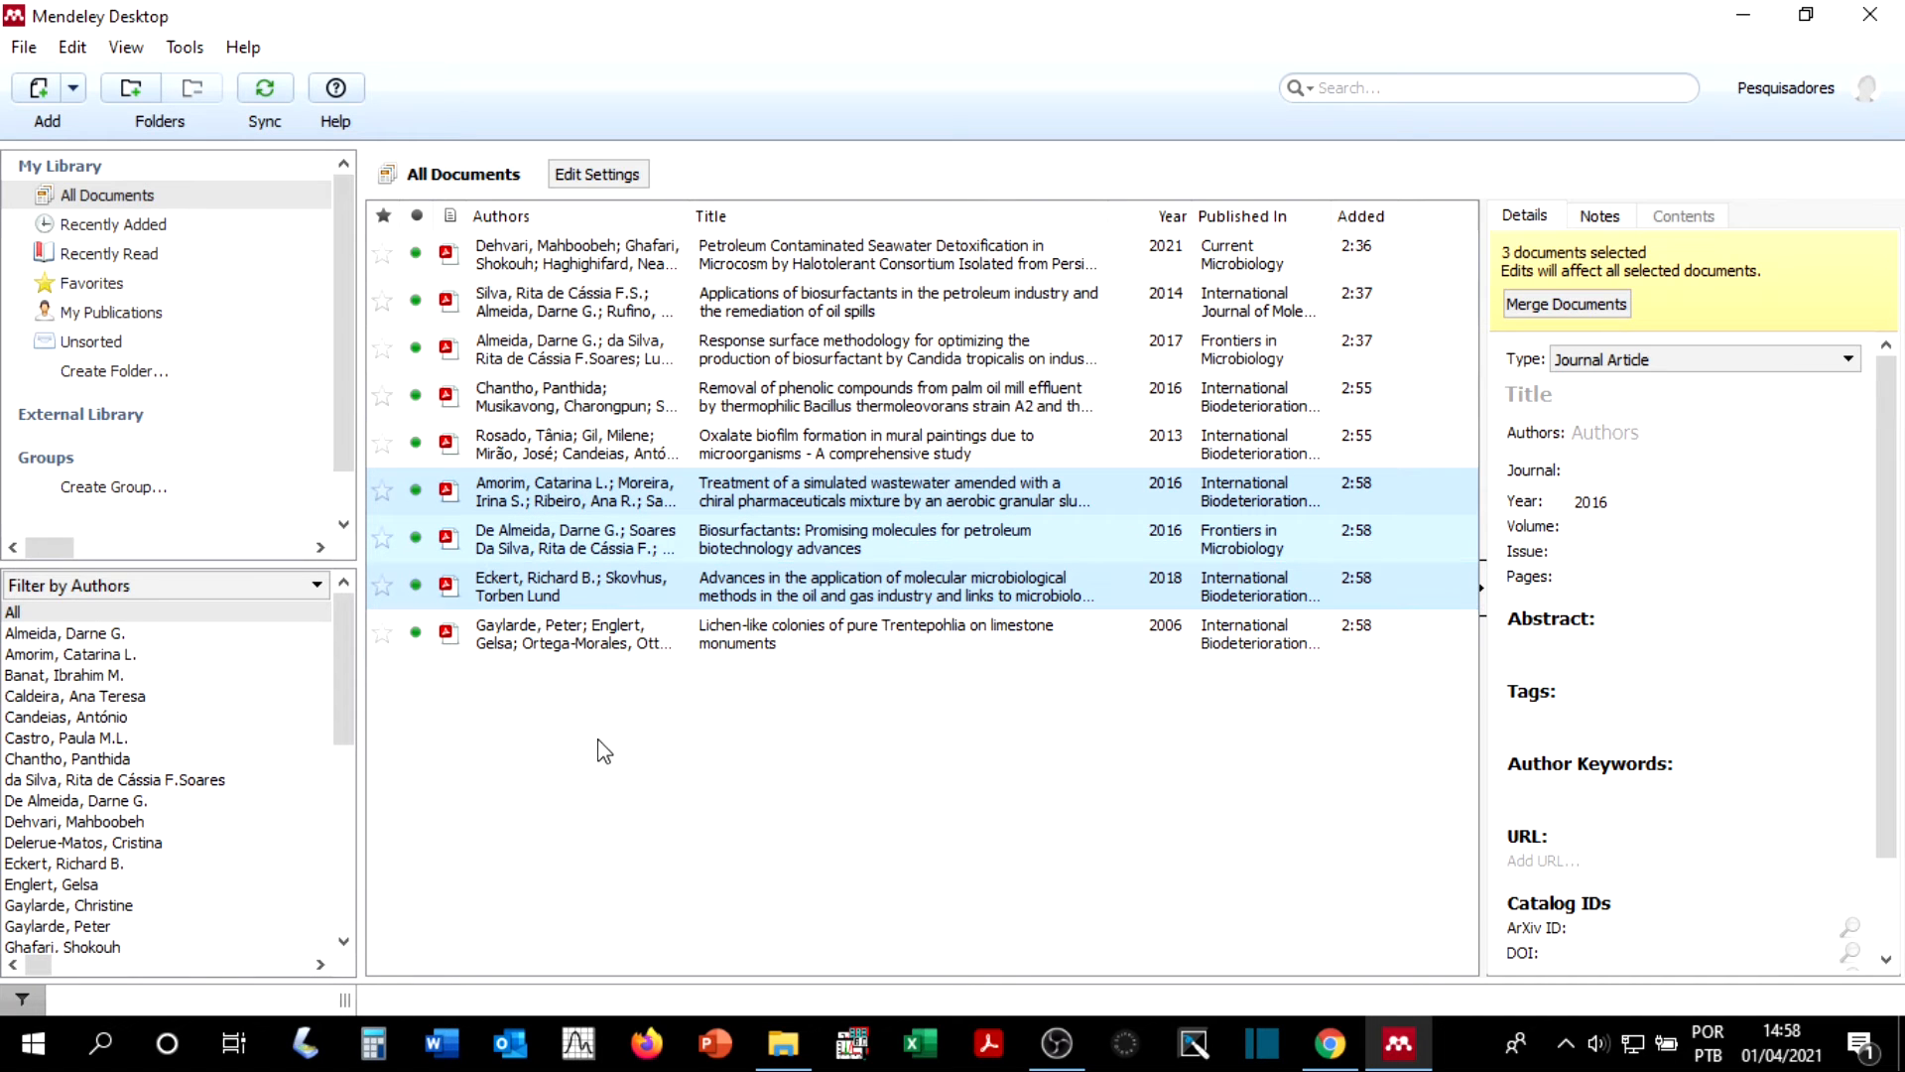
click(691, 753)
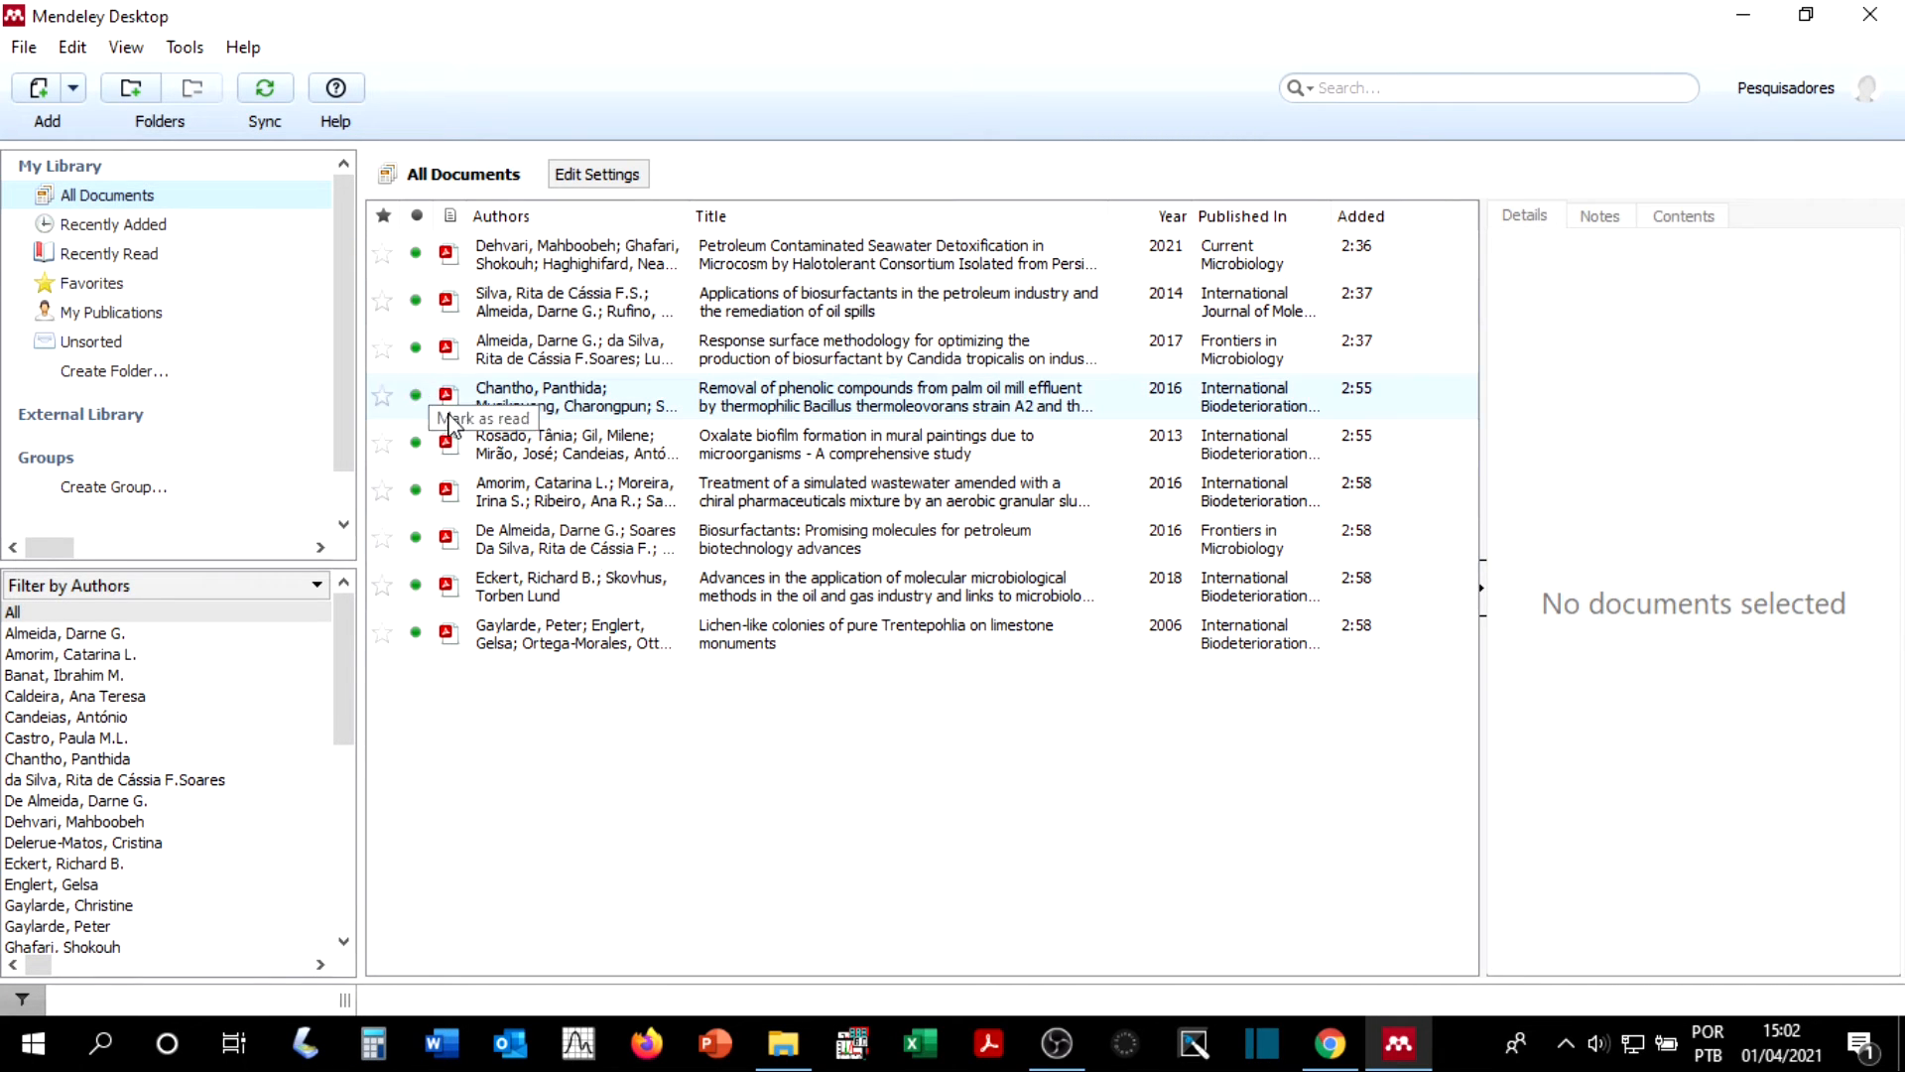
Step: Compare the library's Recently Added, All Documents and Recently Read collections, ending on Recently Added
click(110, 226)
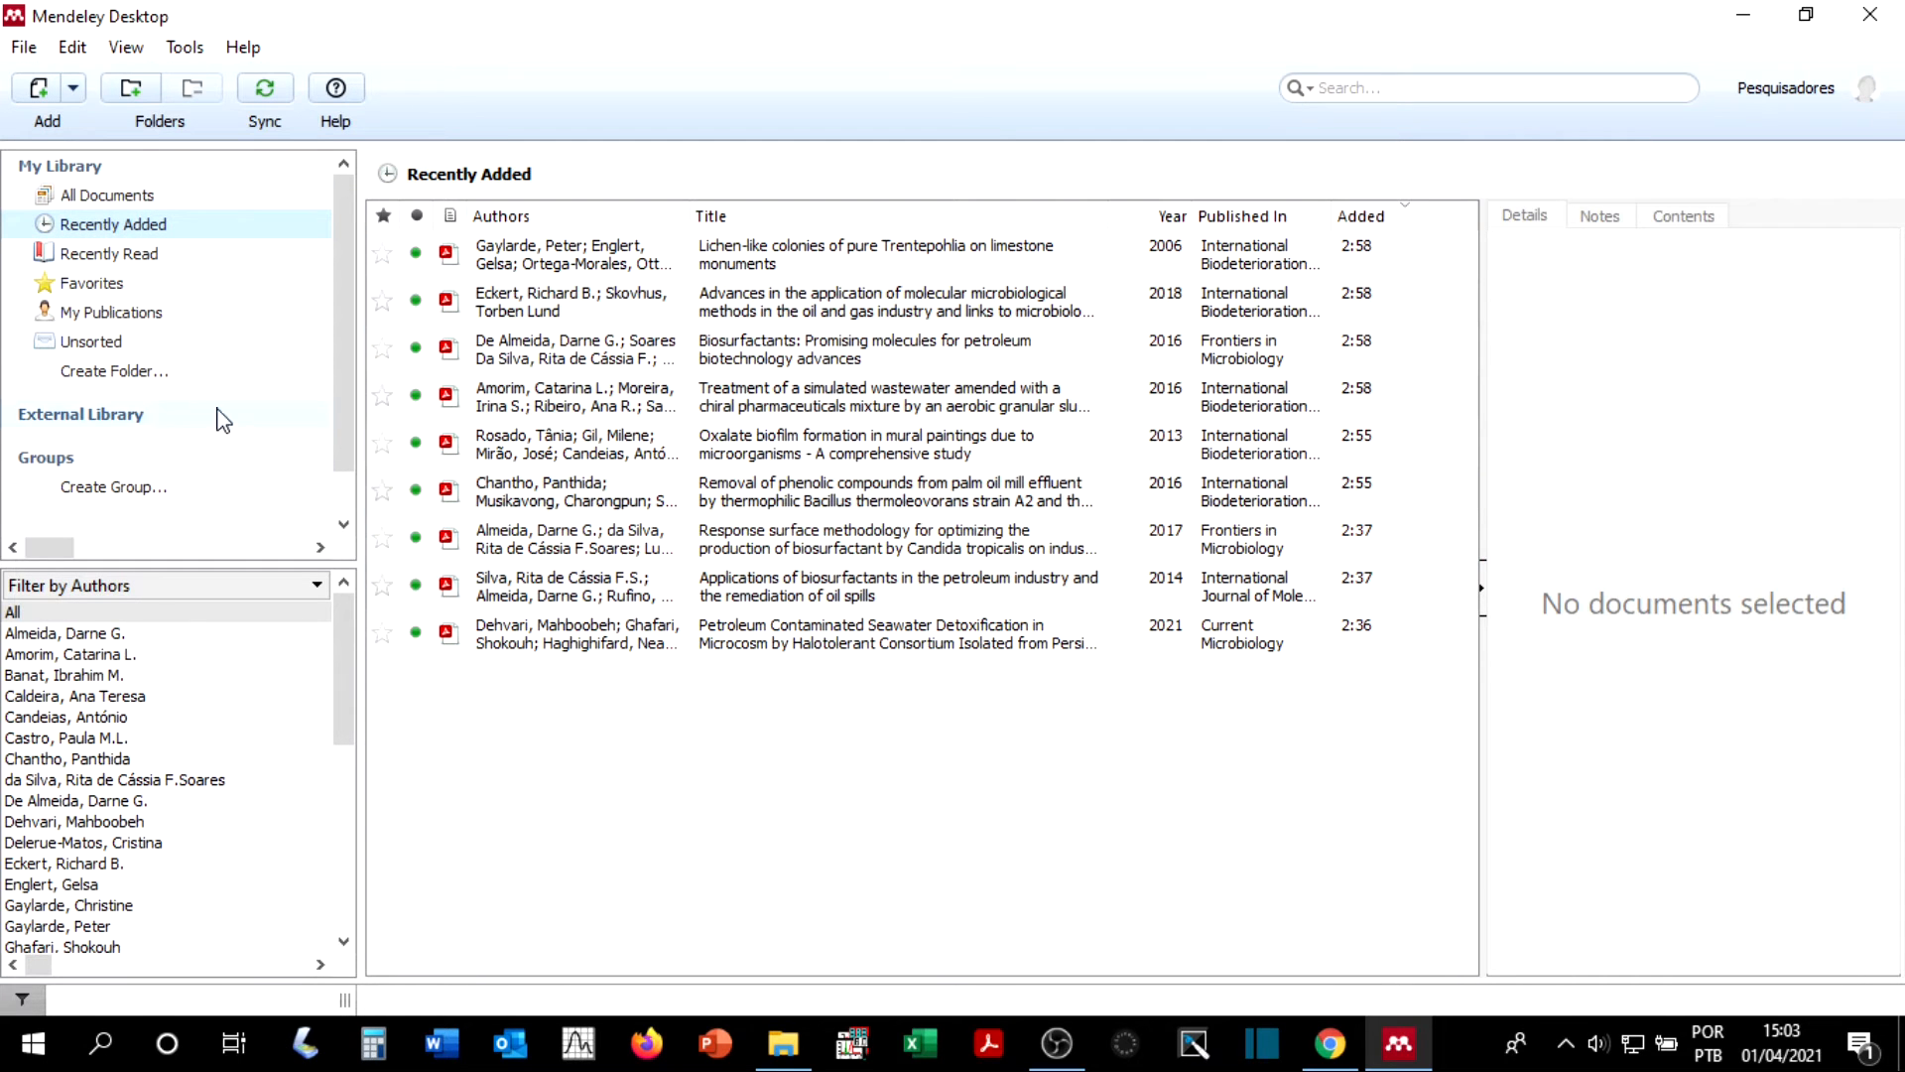
click(151, 198)
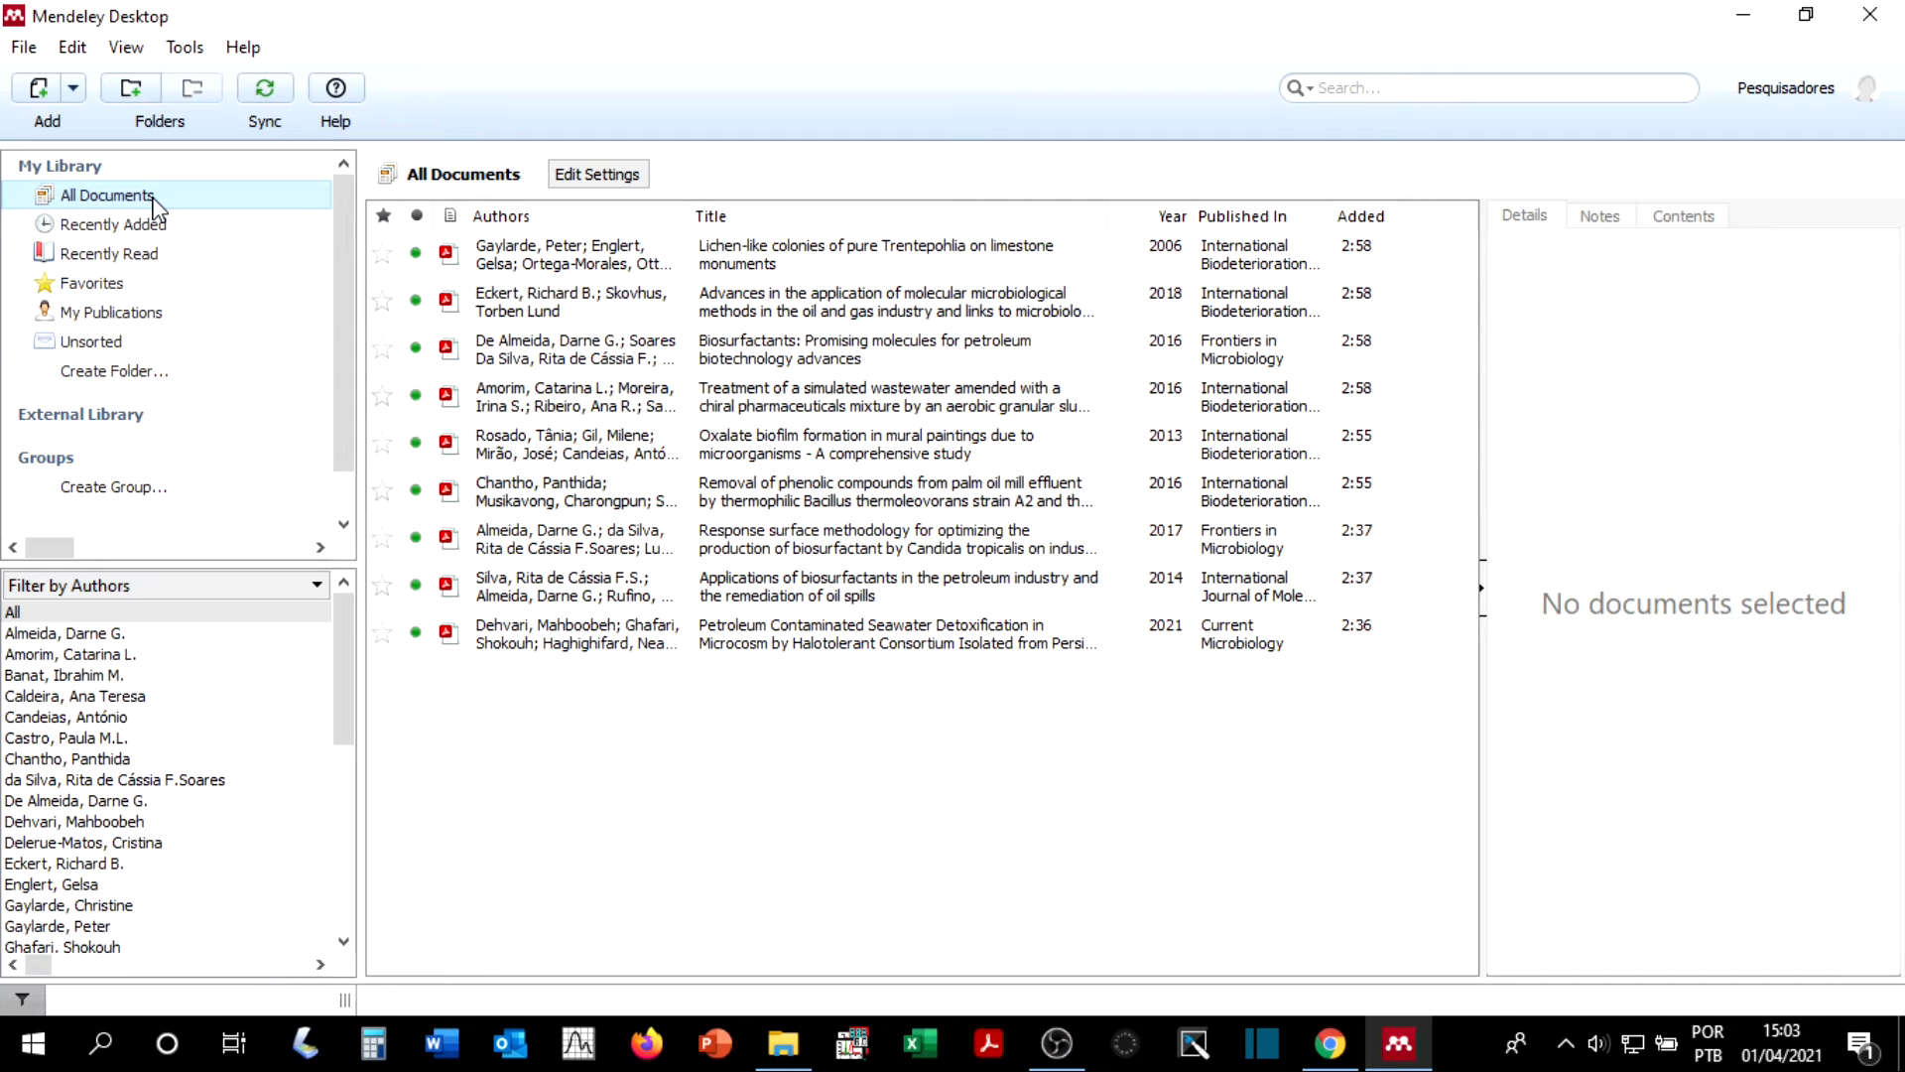
click(162, 225)
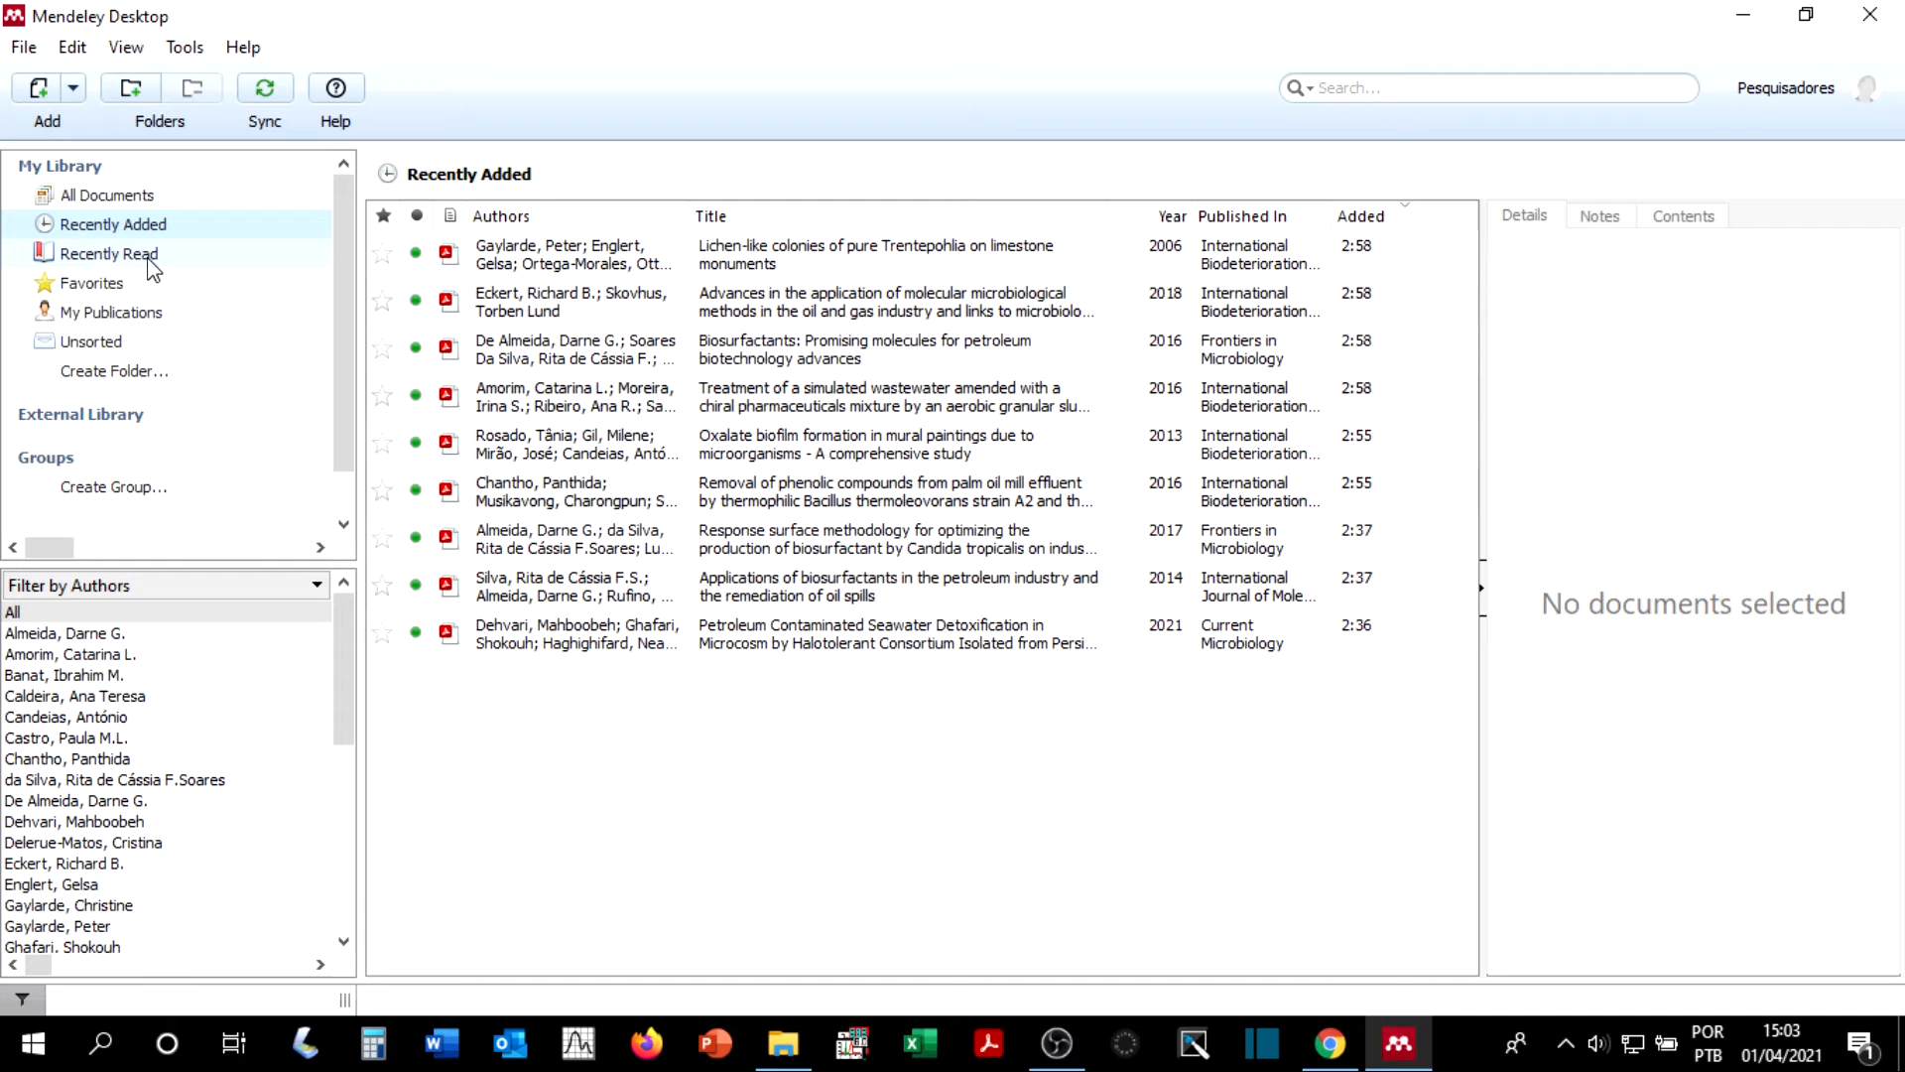
click(164, 263)
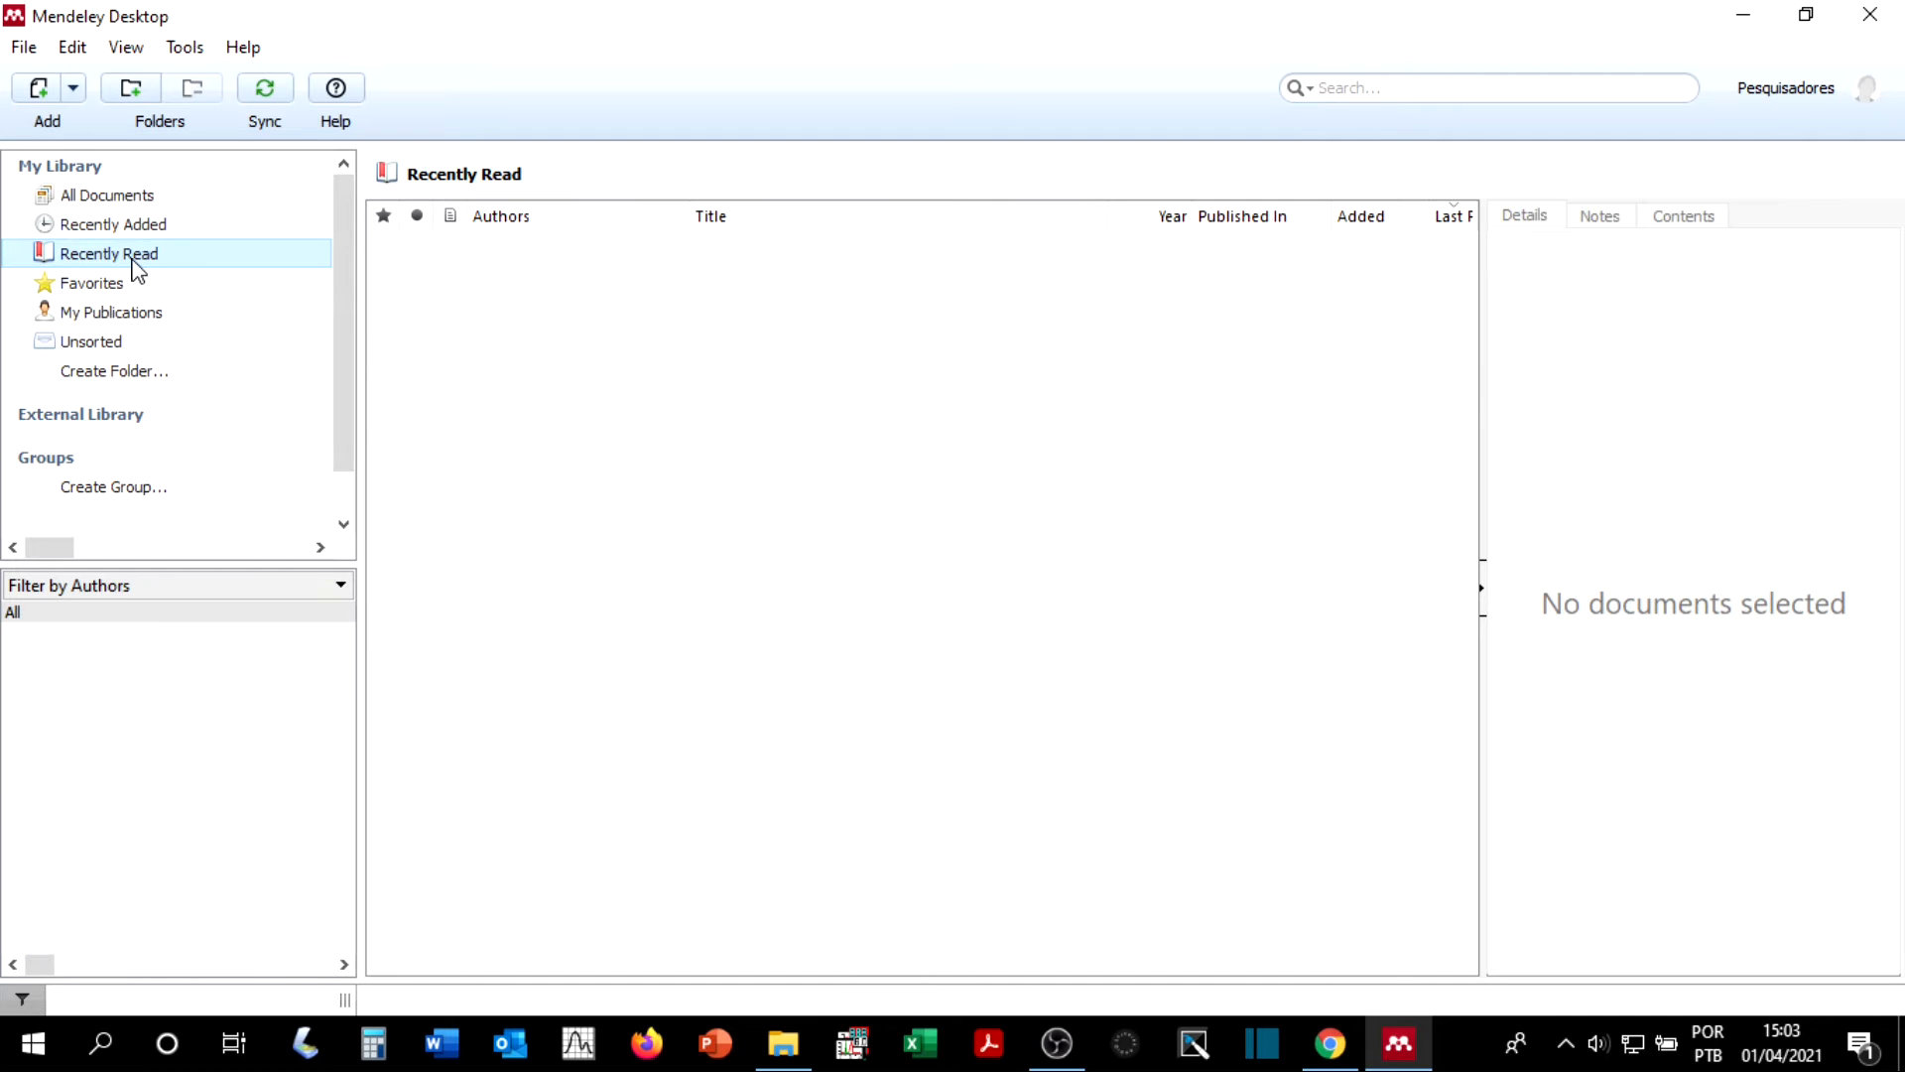
click(184, 229)
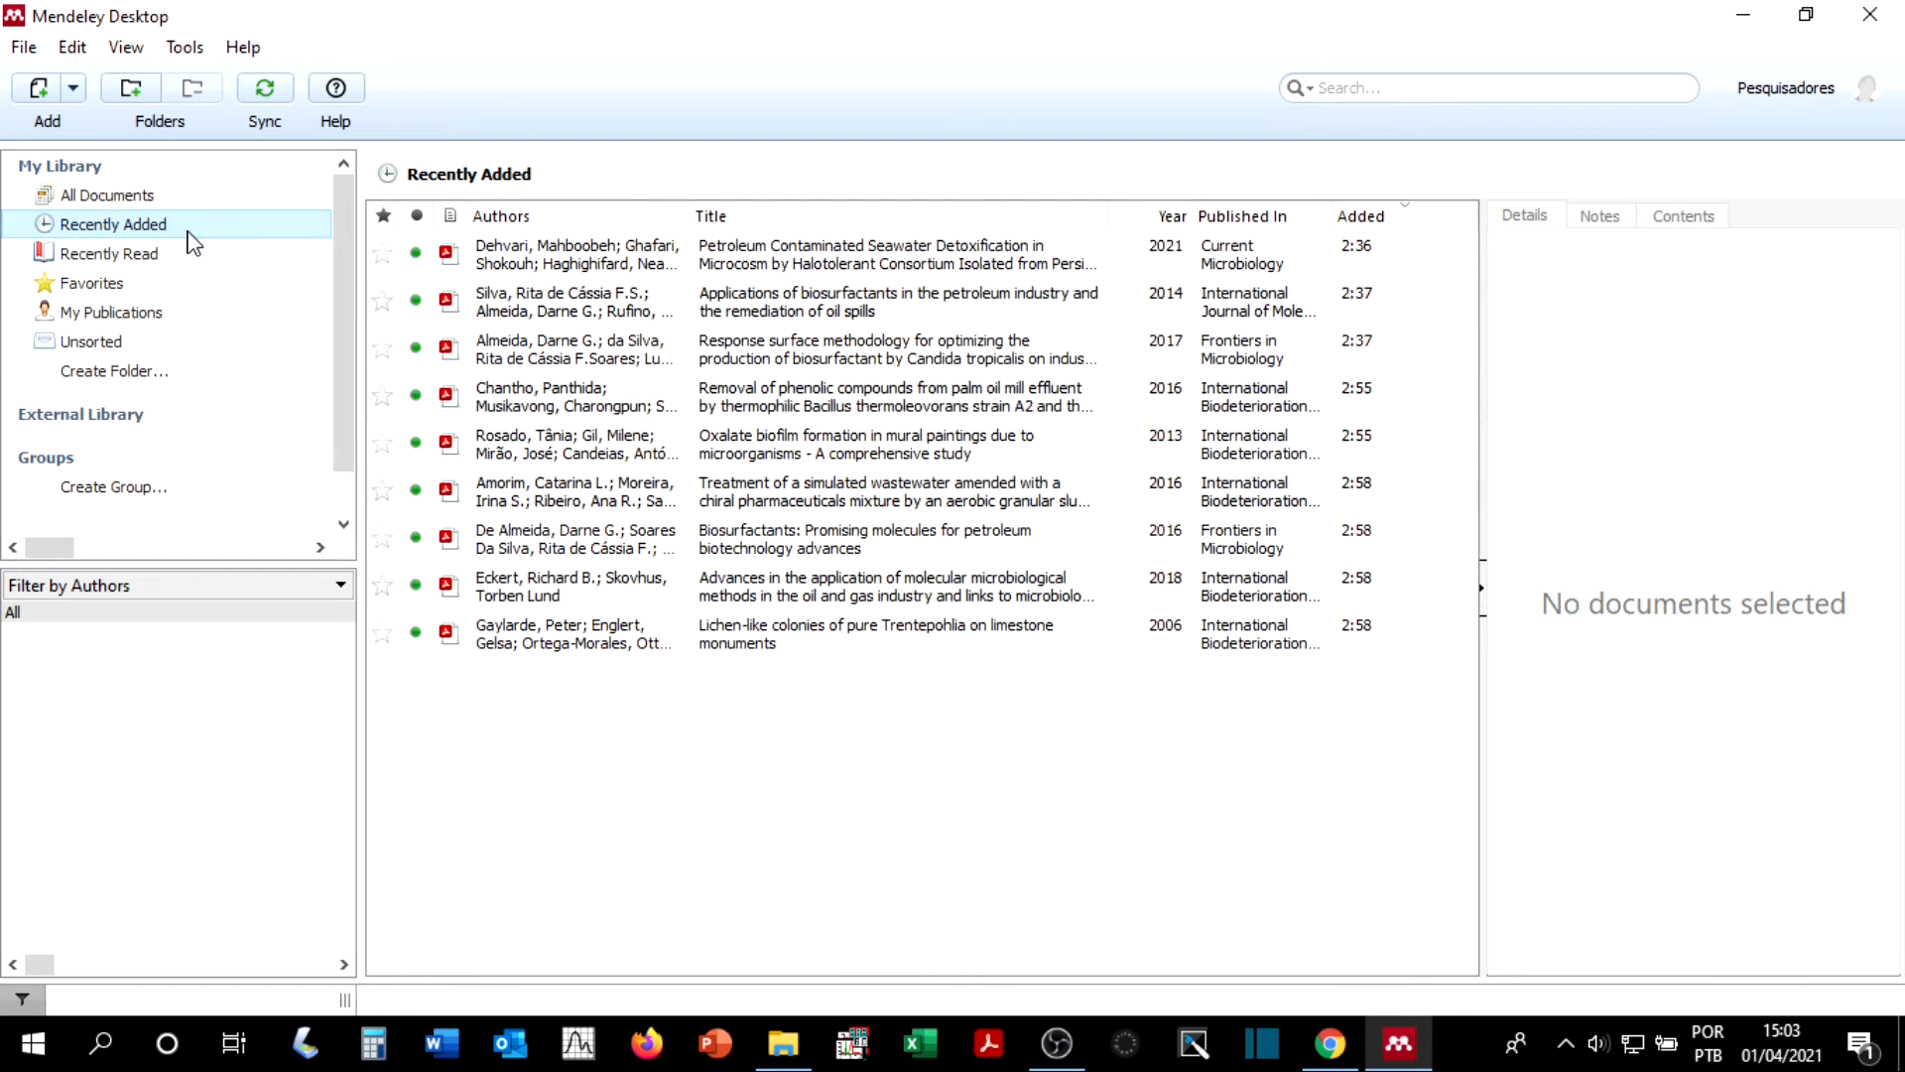
Step: Open the article "Lichen-like colonies of pure Trentepohlia on limestone monuments" in the reader, close it and check the Recently Read collection
click(720, 260)
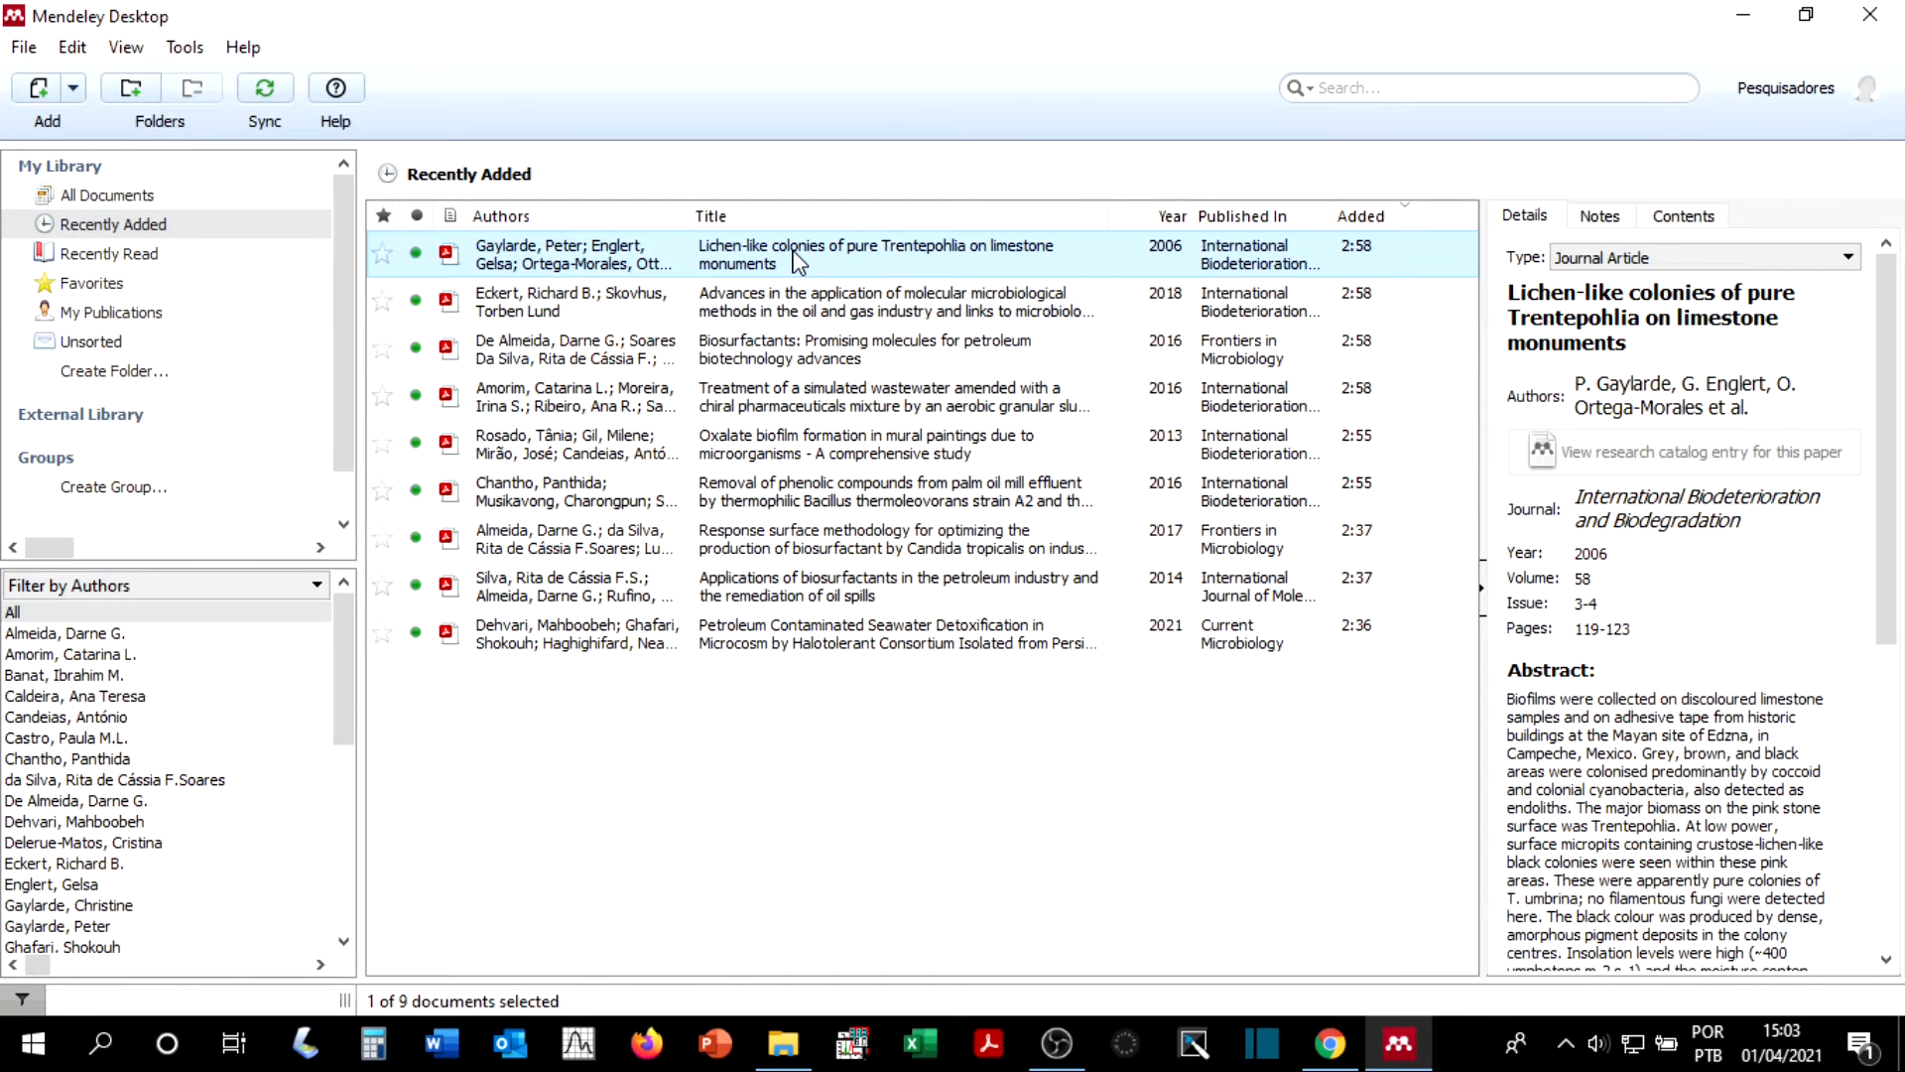
double_click(737, 264)
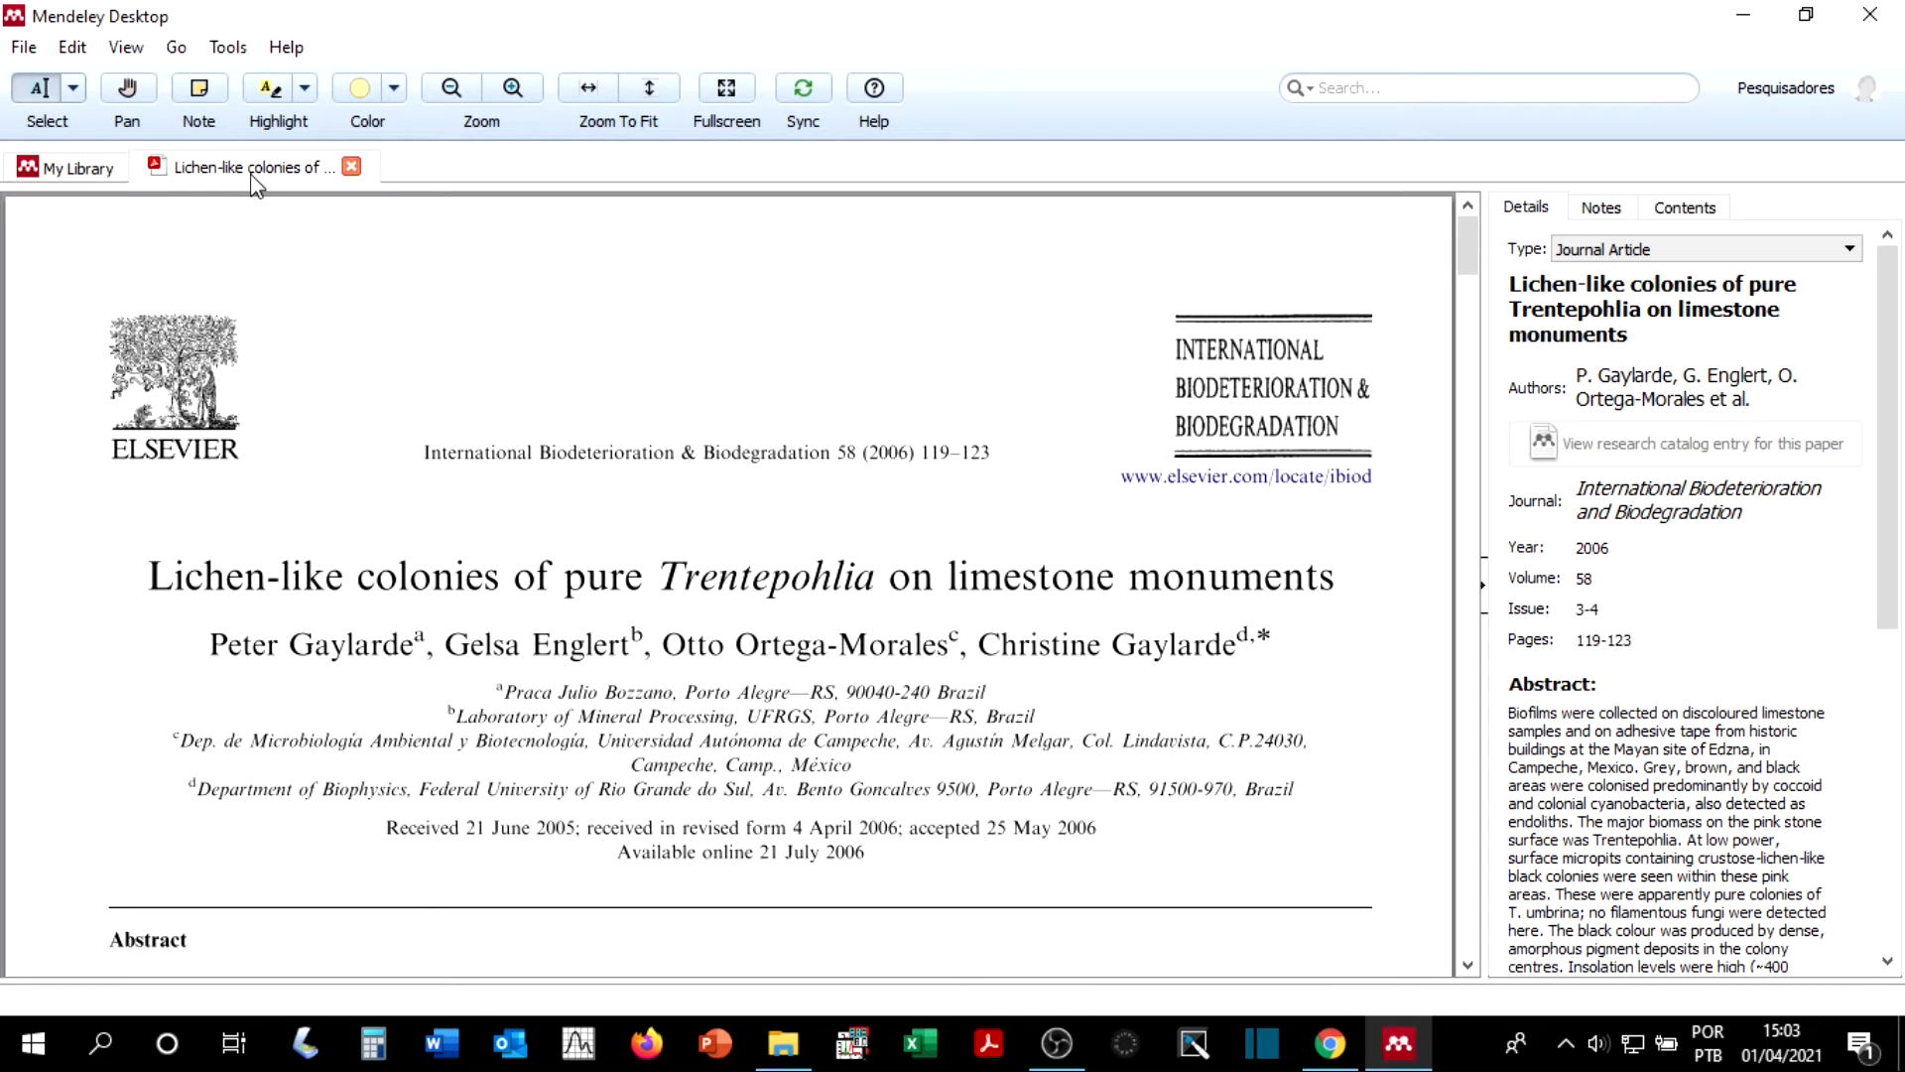
click(59, 171)
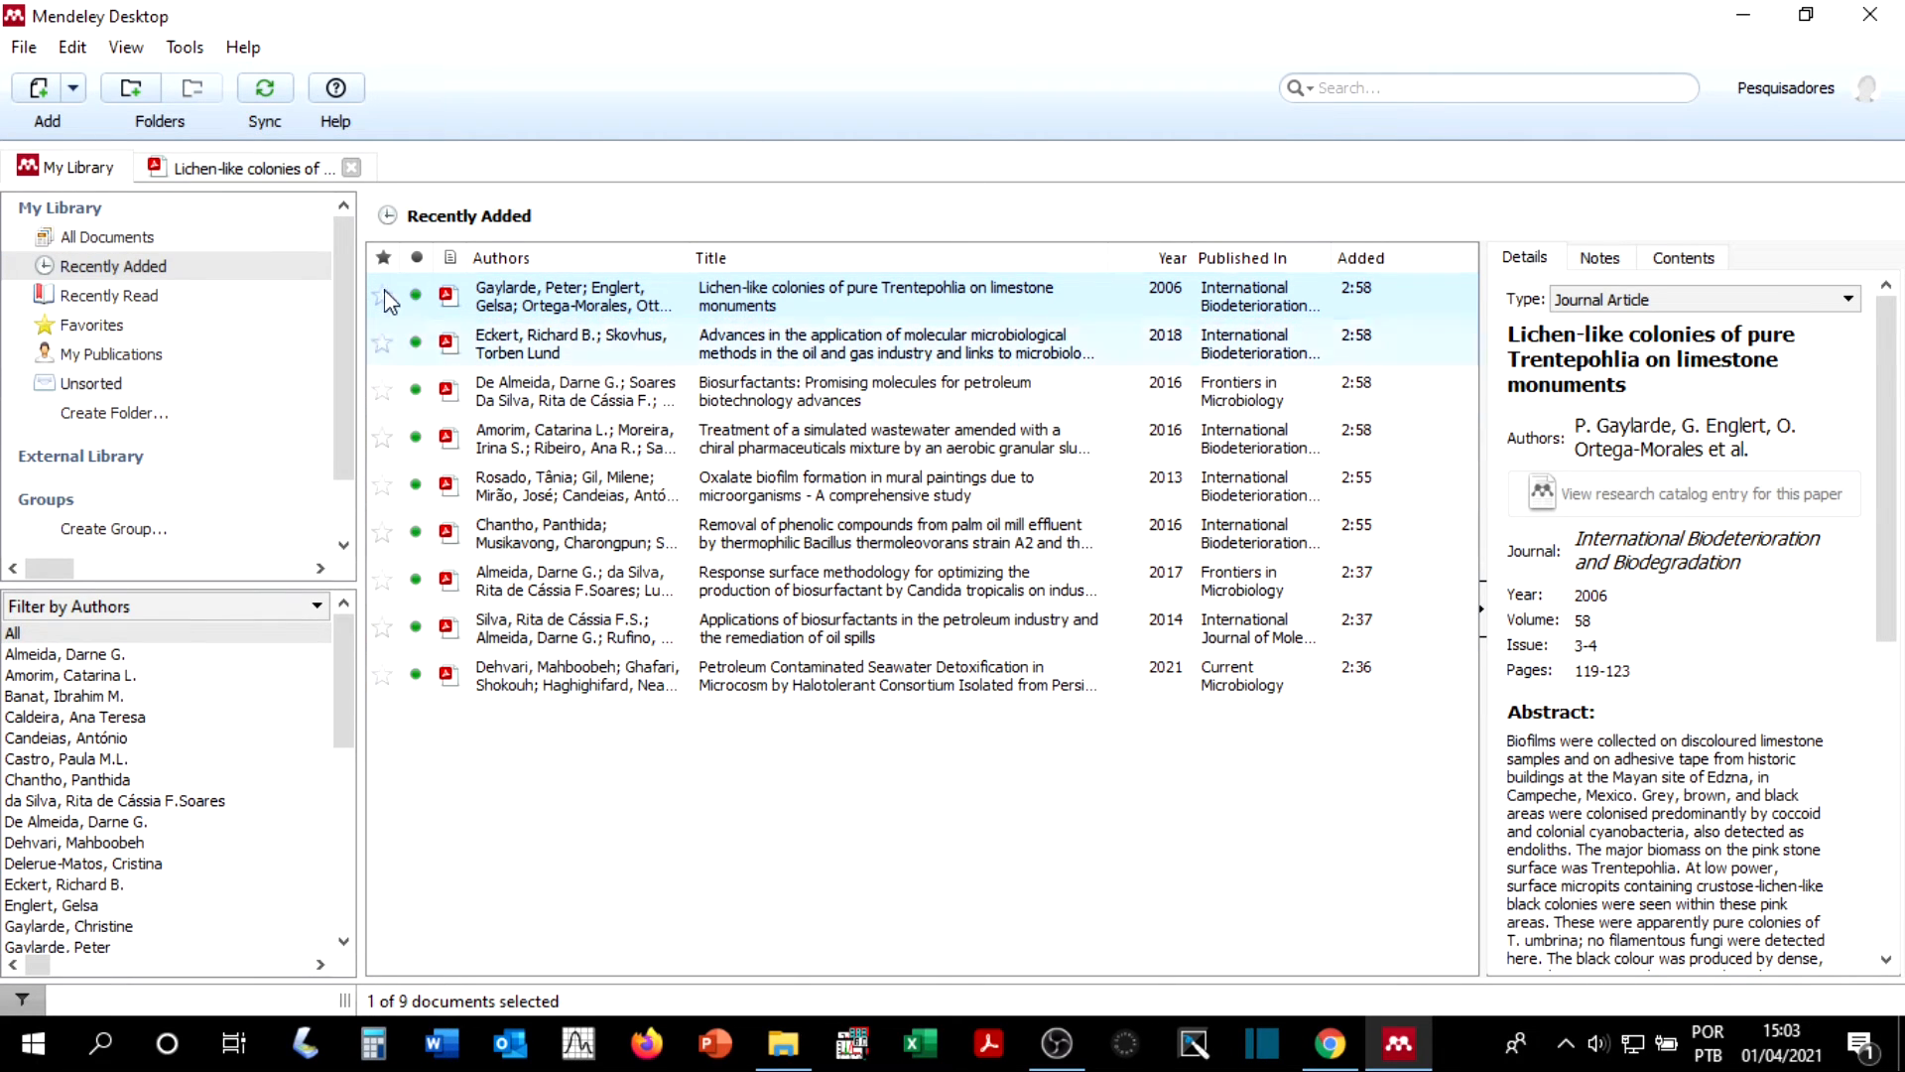
click(127, 242)
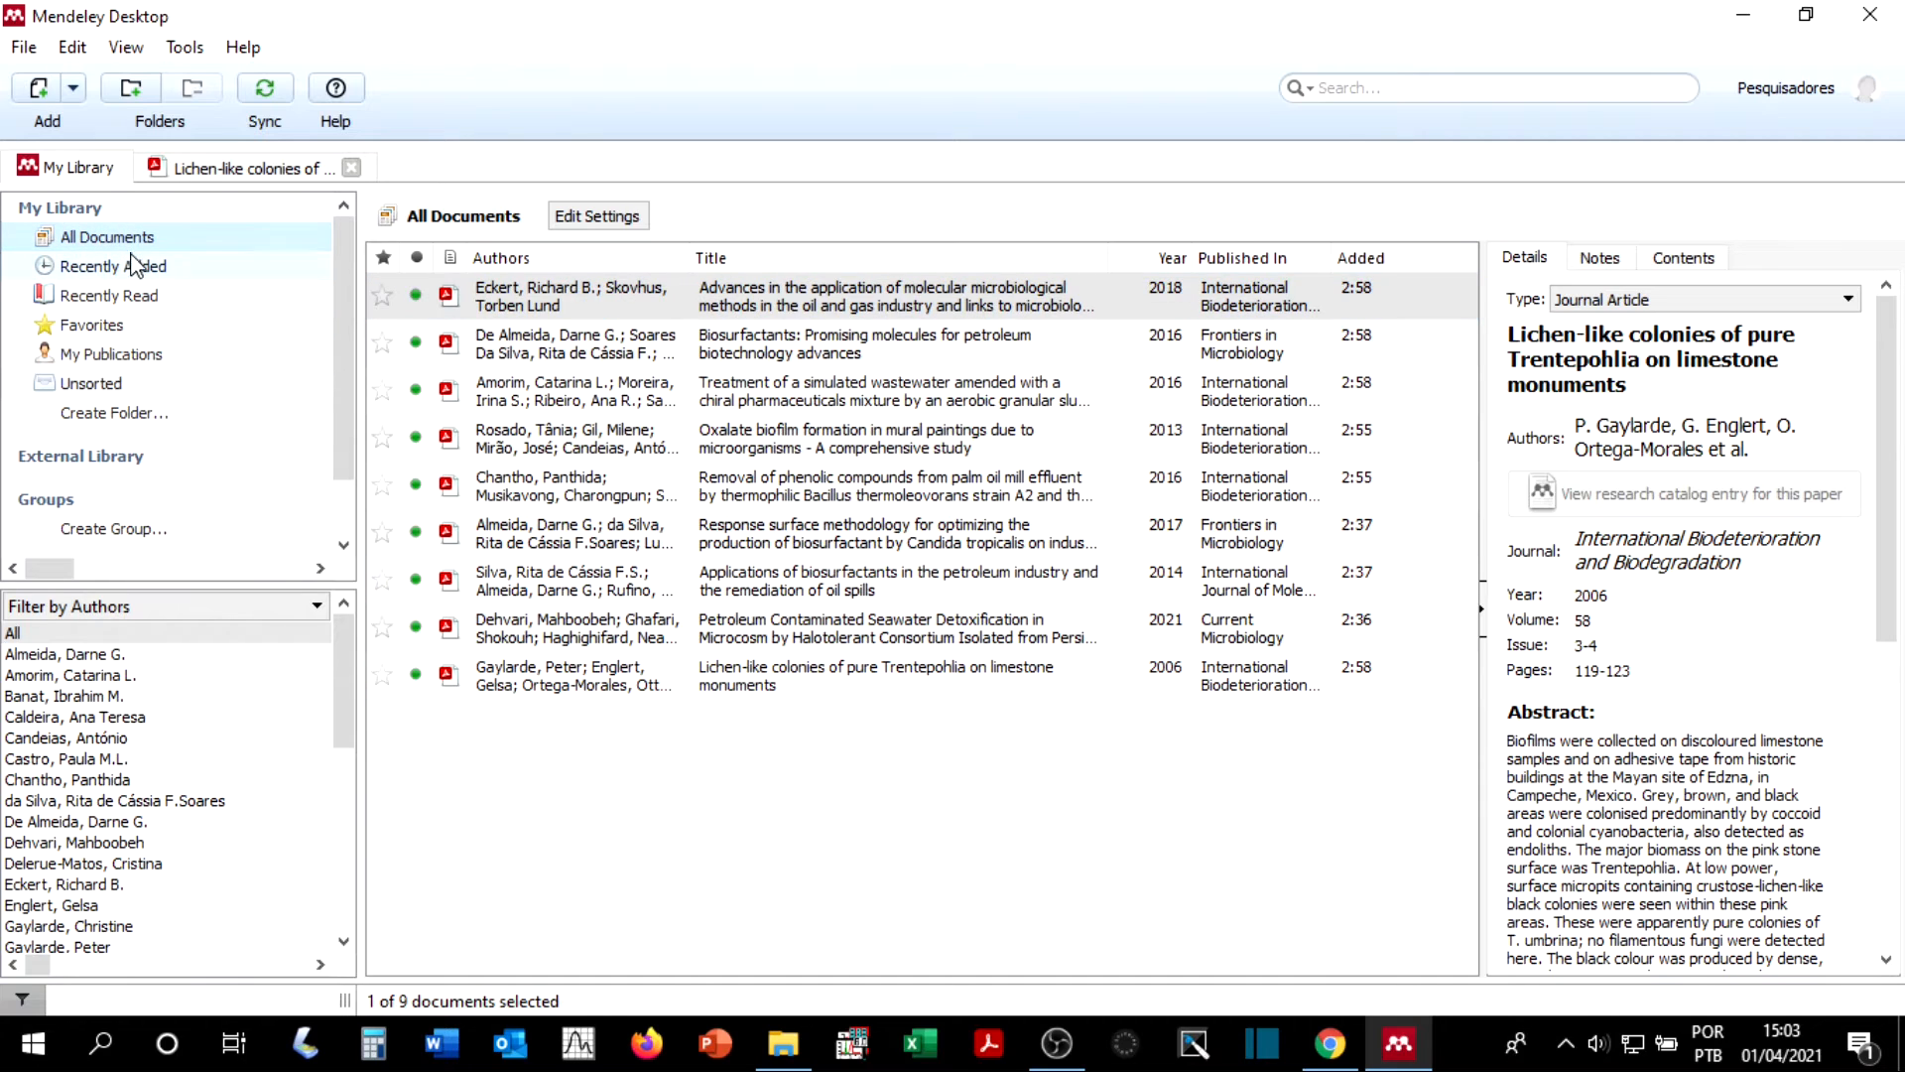
click(213, 166)
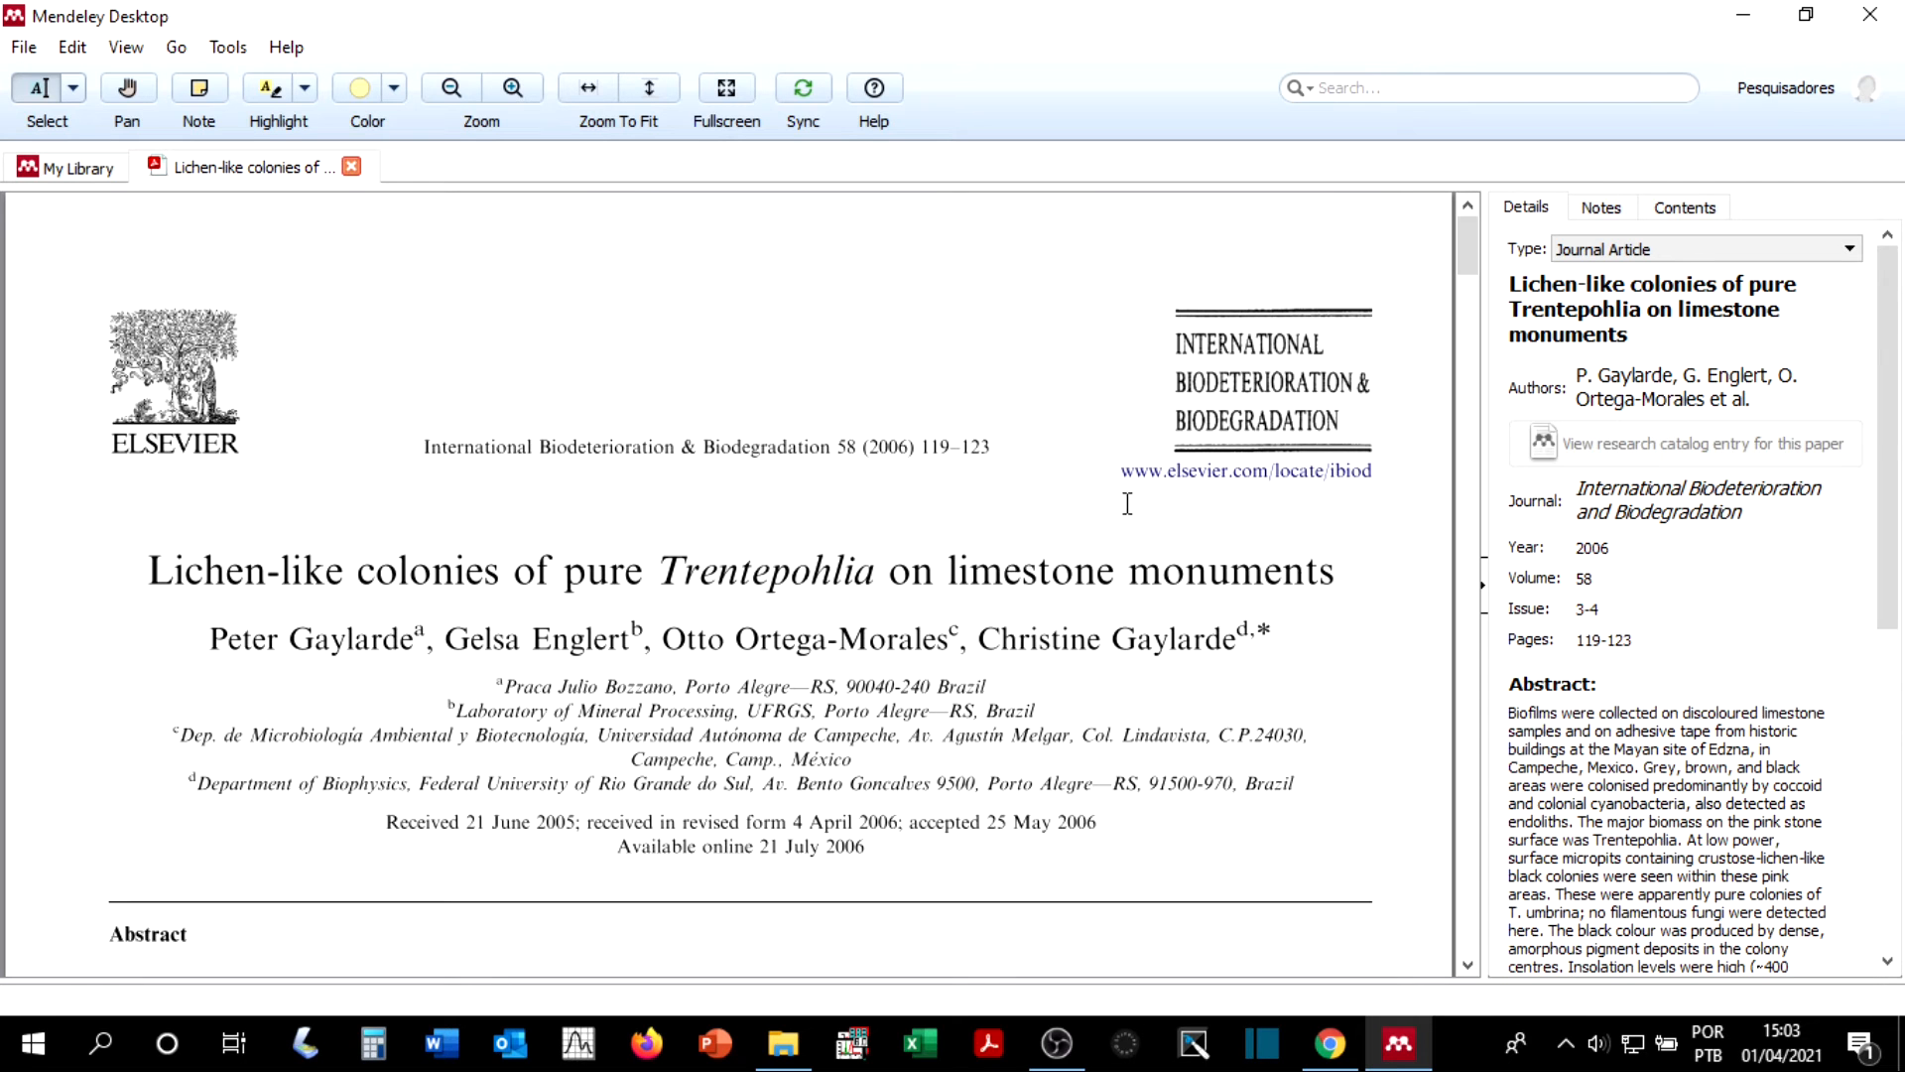
scroll(559, 402, down, 5)
scroll(622, 569, up, 4)
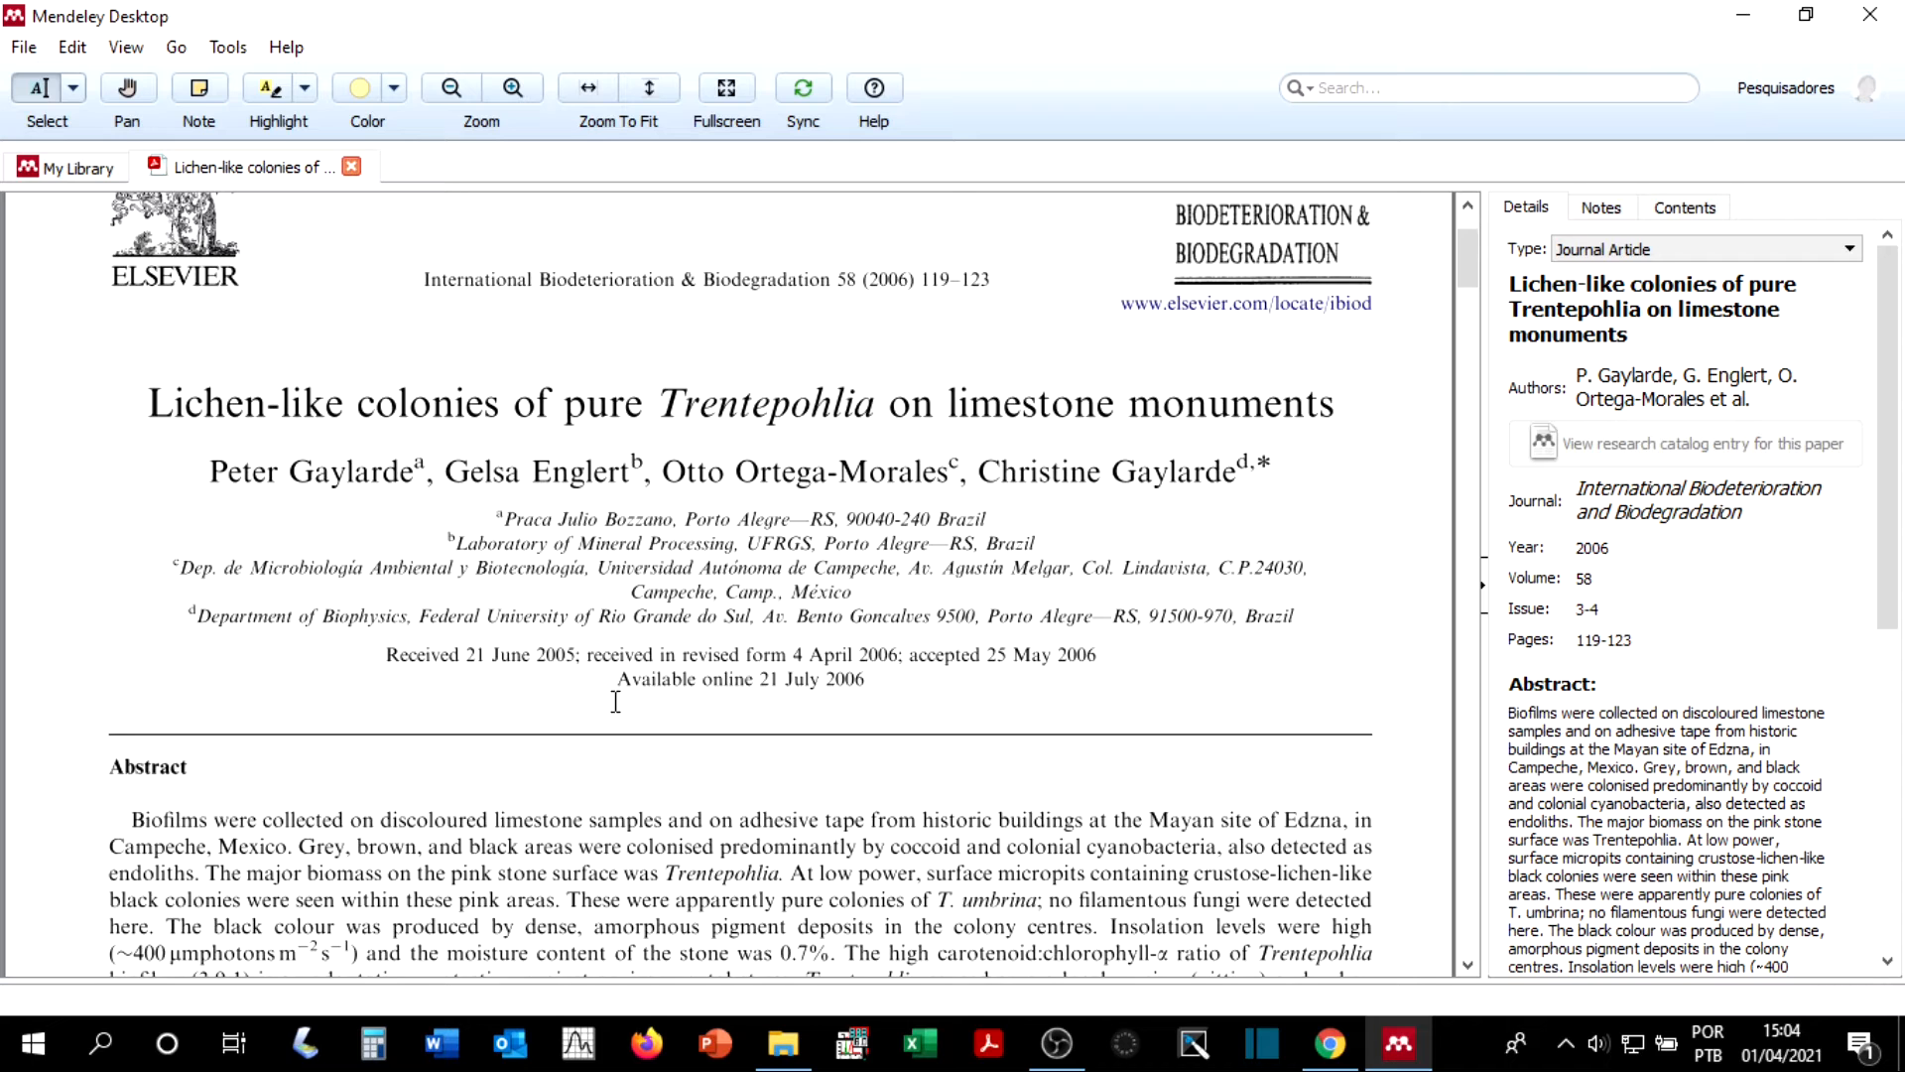
click(114, 169)
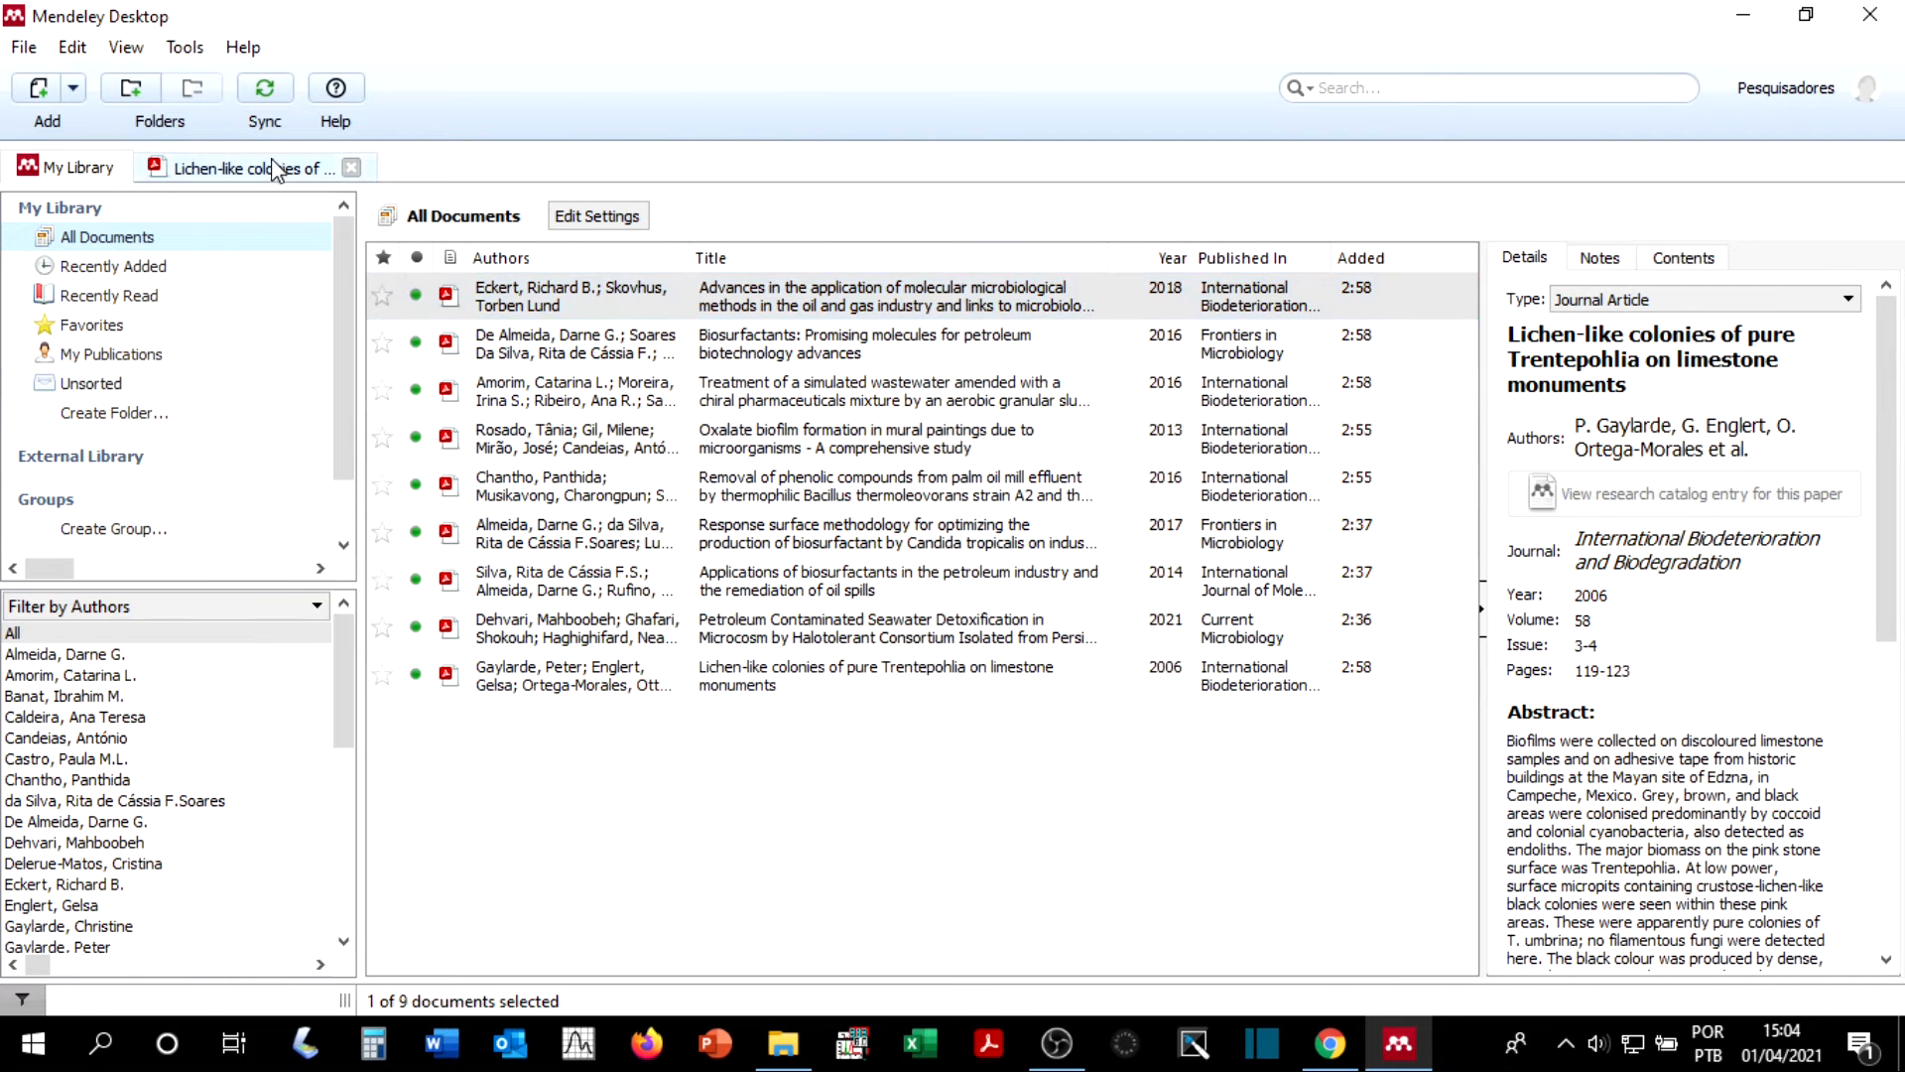
click(351, 167)
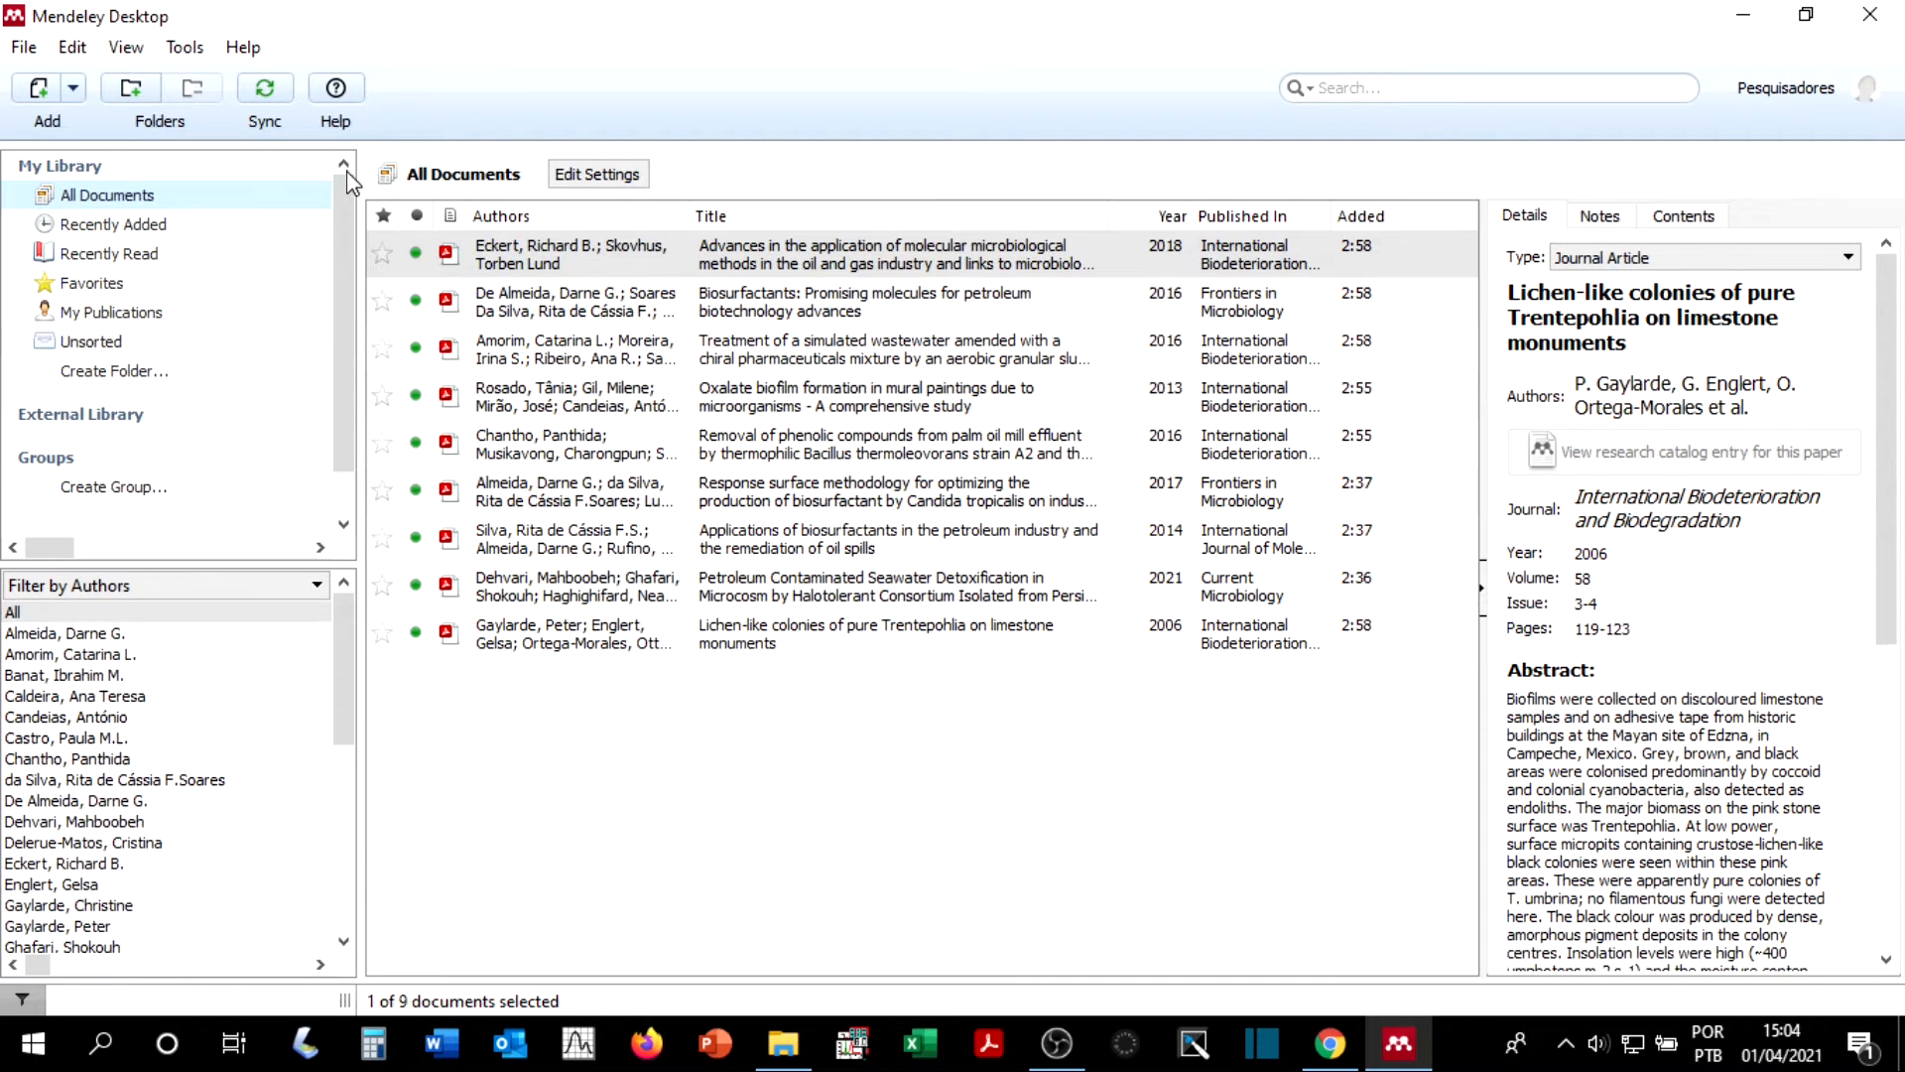
click(179, 258)
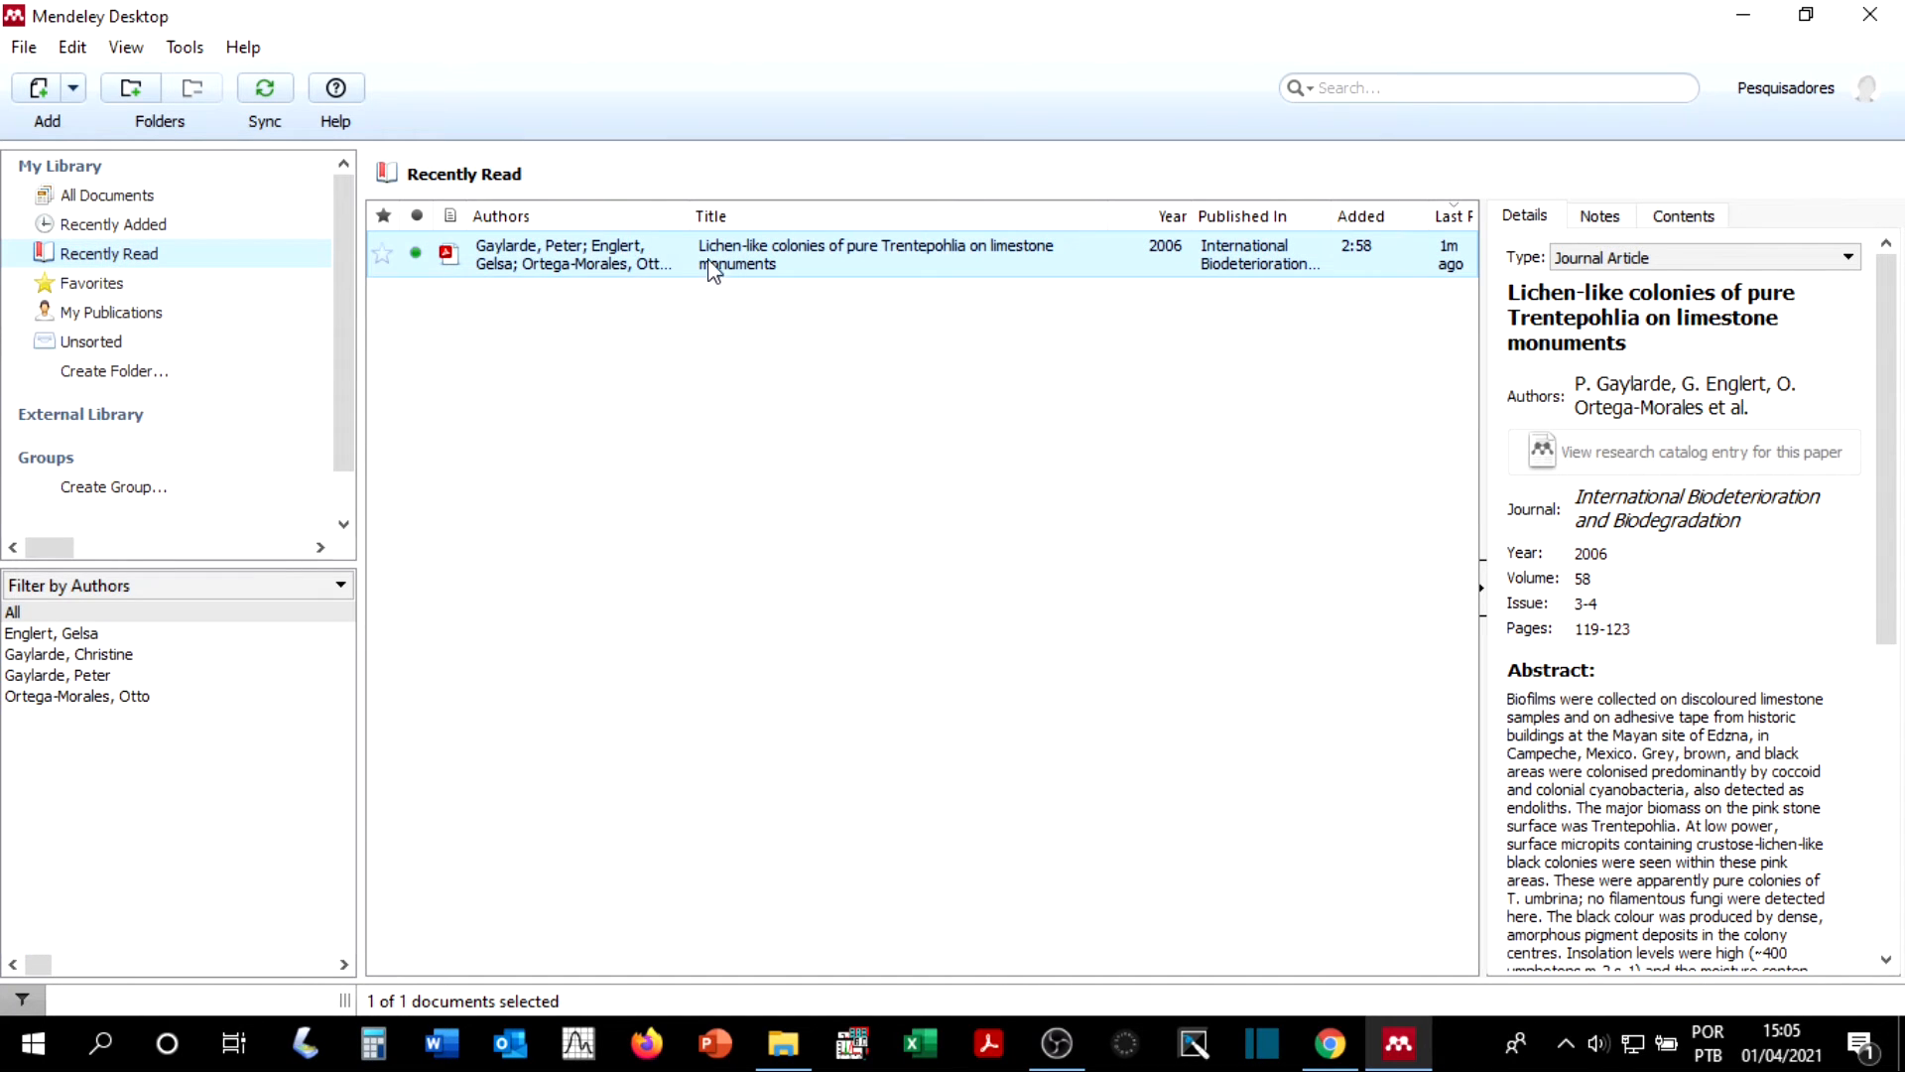
Step: Open "Applications of biosurfactants in the petroleum industry and the remediation of oil spills" from All Documents, close it and recheck Recently Read
click(149, 195)
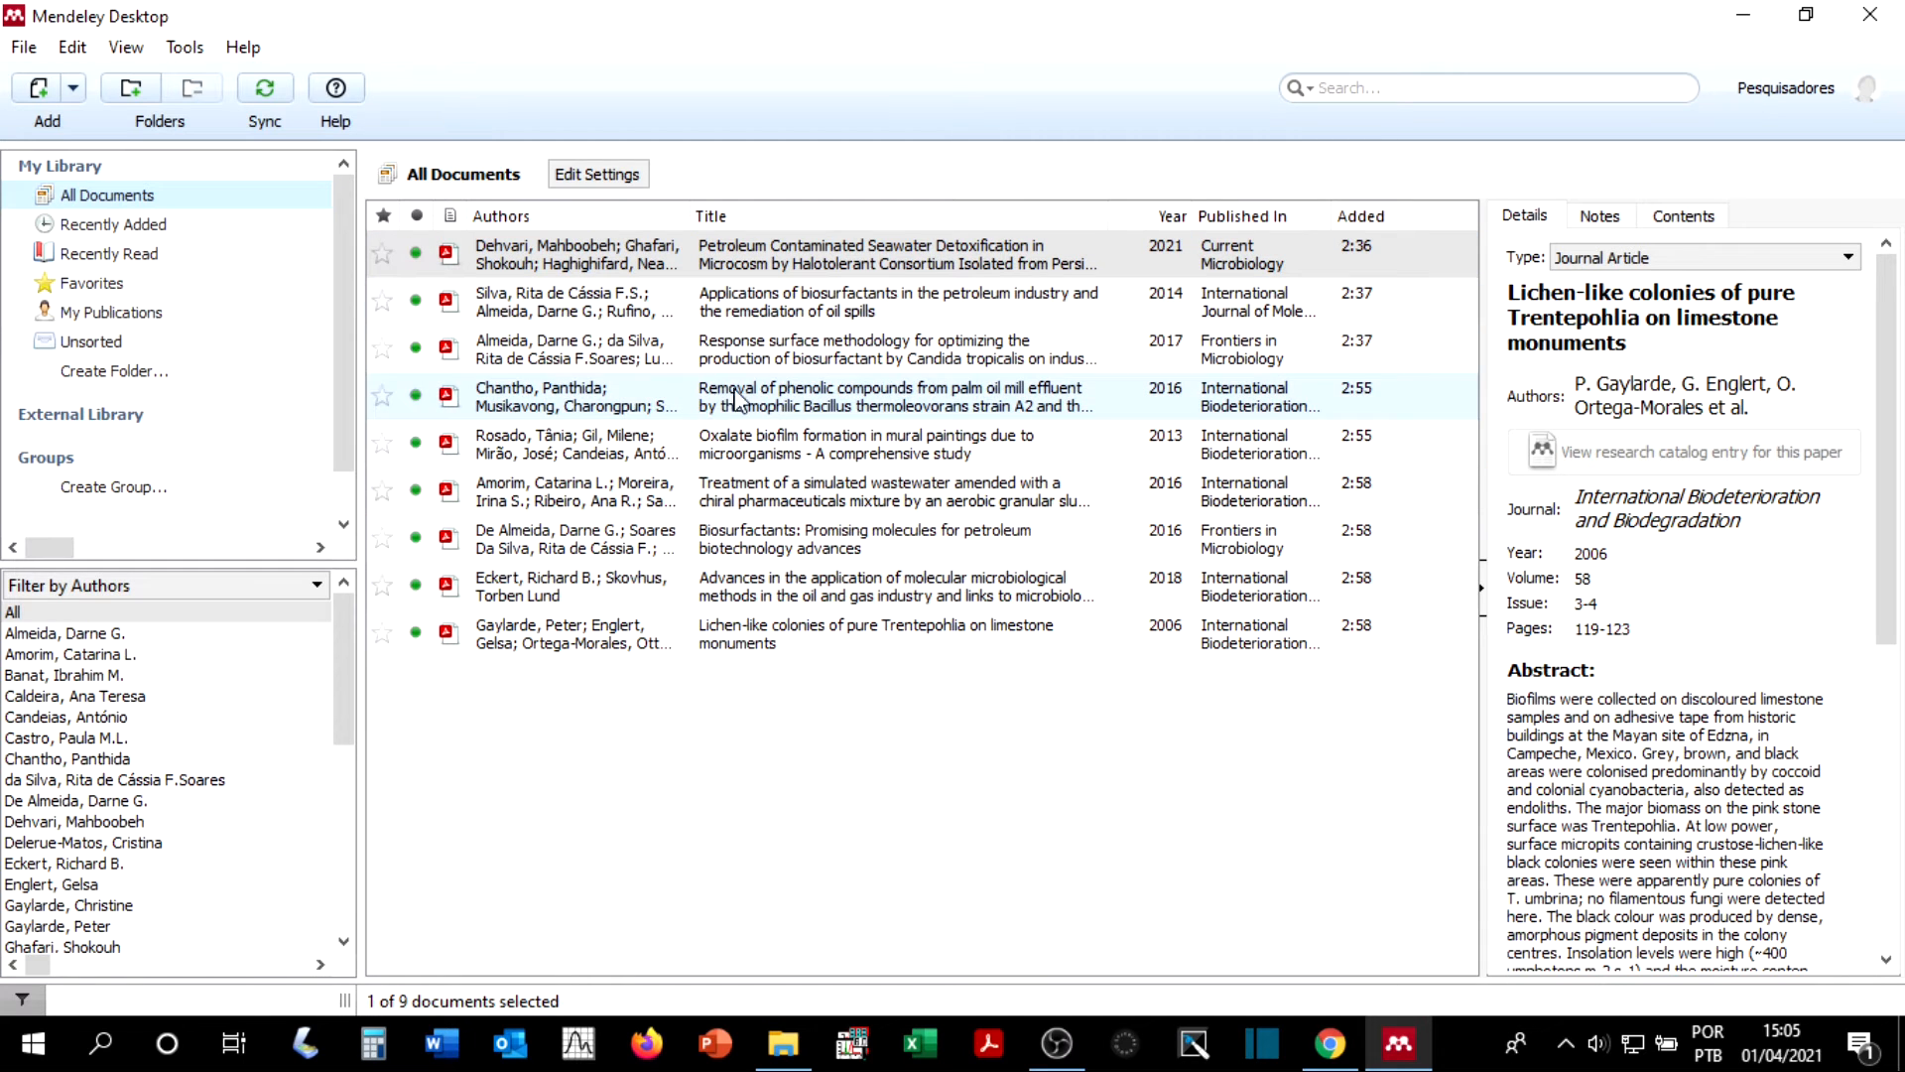
click(759, 308)
double_click(759, 307)
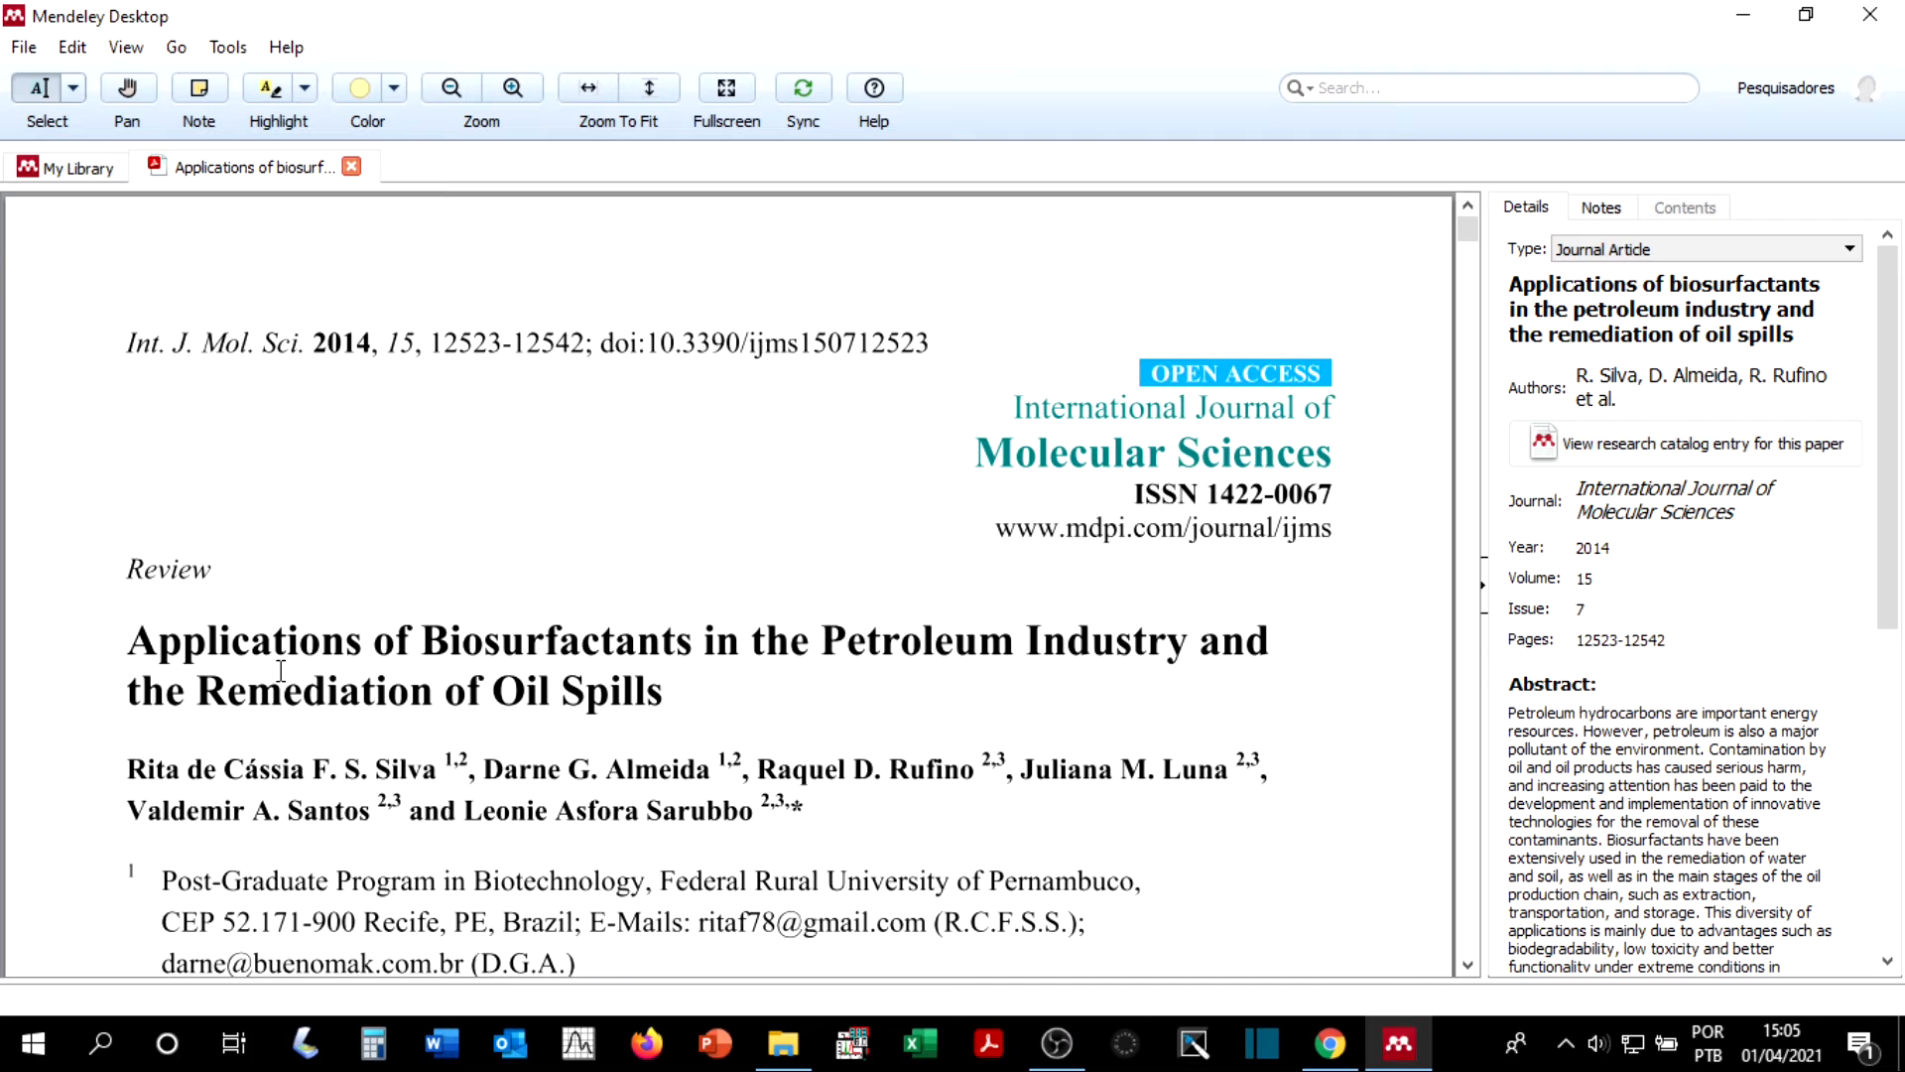
scroll(278, 615, down, 1)
scroll(344, 414, up, 1)
click(352, 165)
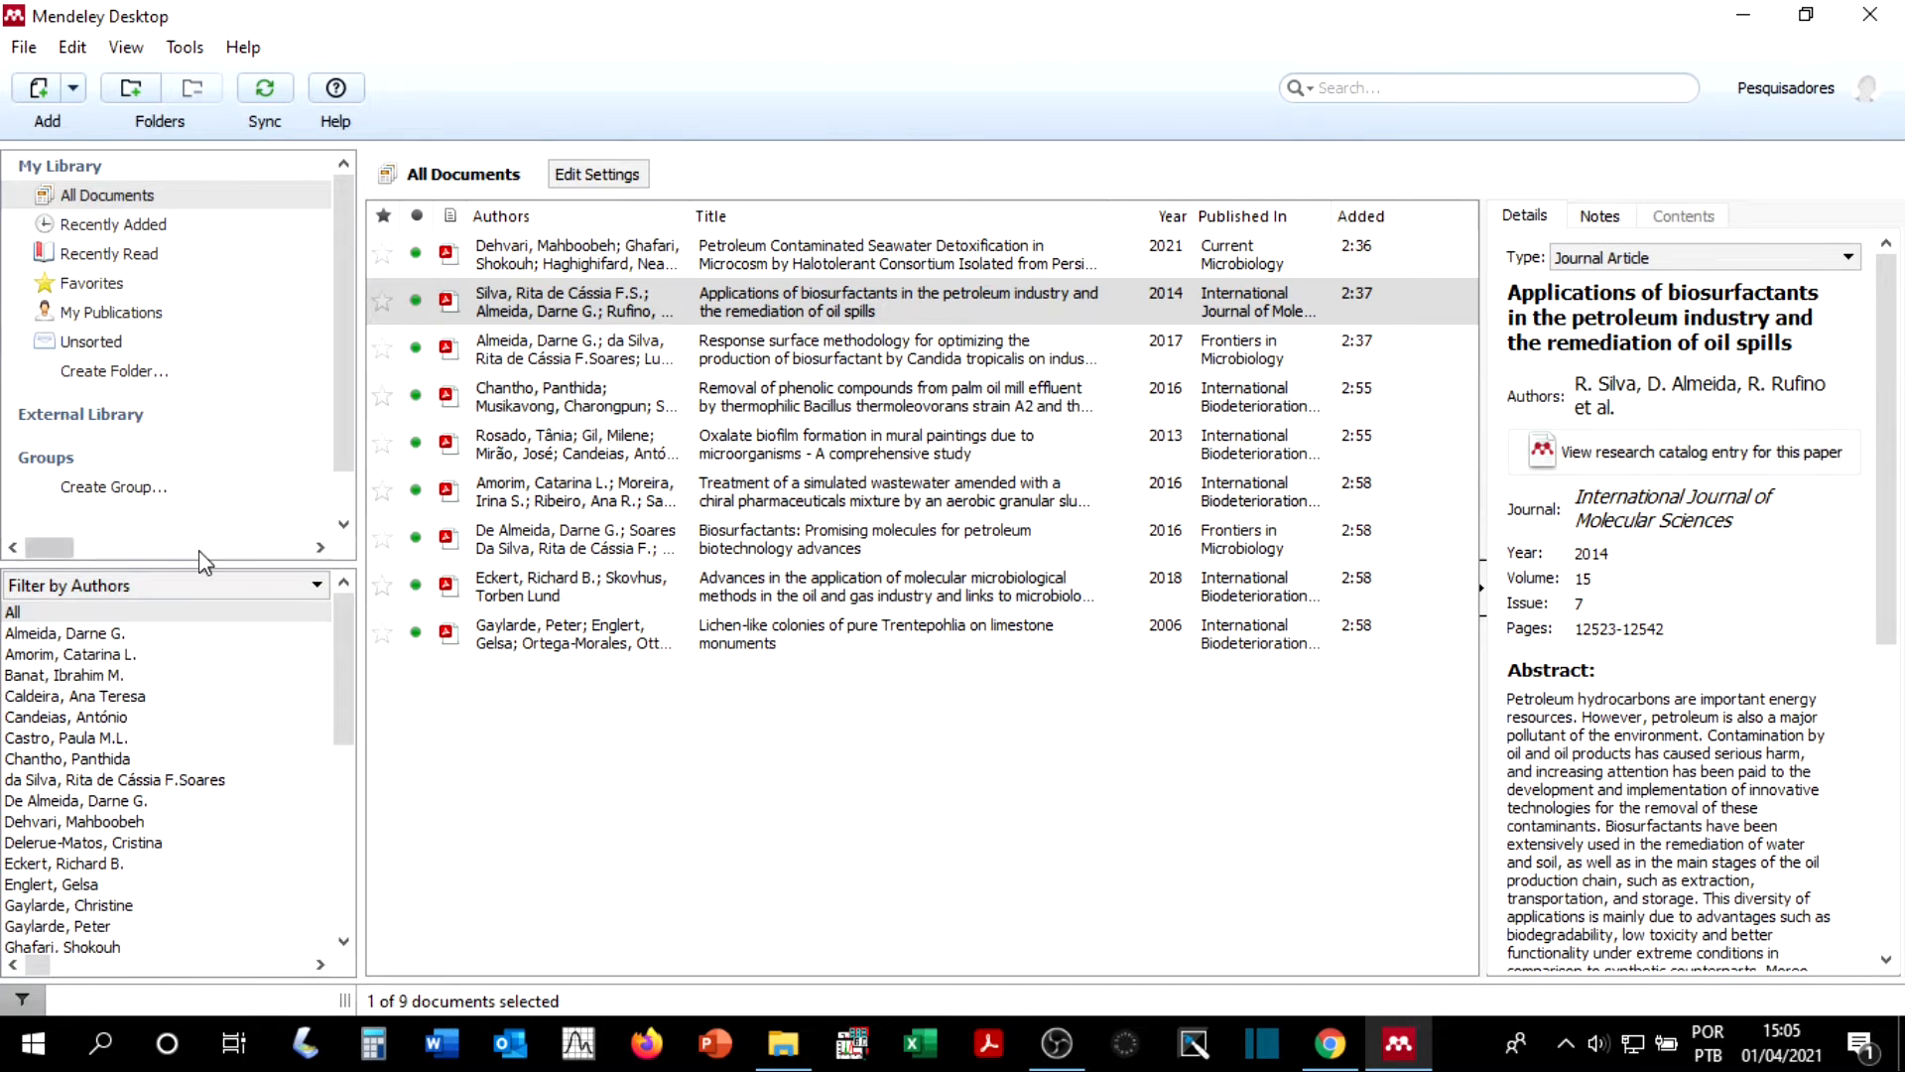
click(140, 257)
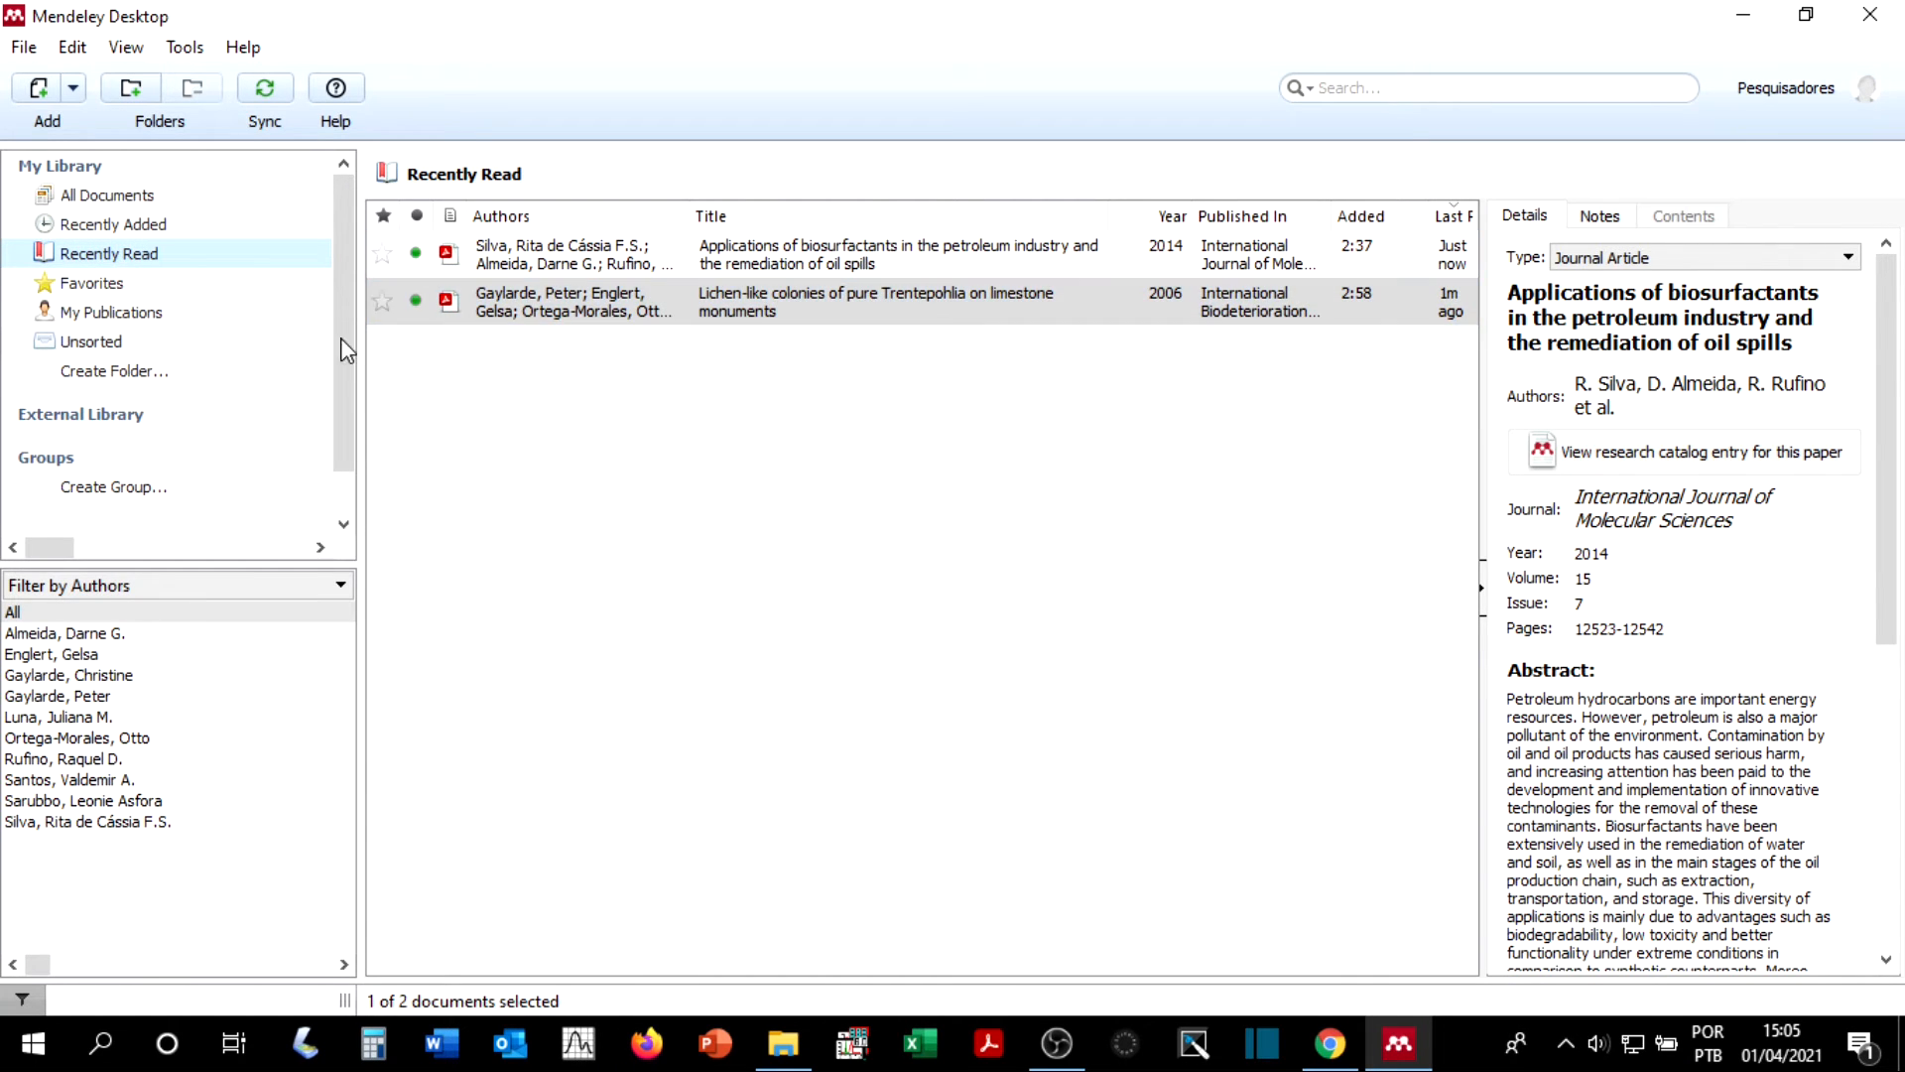
Step: Mark the 2021 "Petroleum Contaminated Seawater Detoxification" and 2017 "Response surface methodology" articles as favorites and display the Favorites collection
click(111, 197)
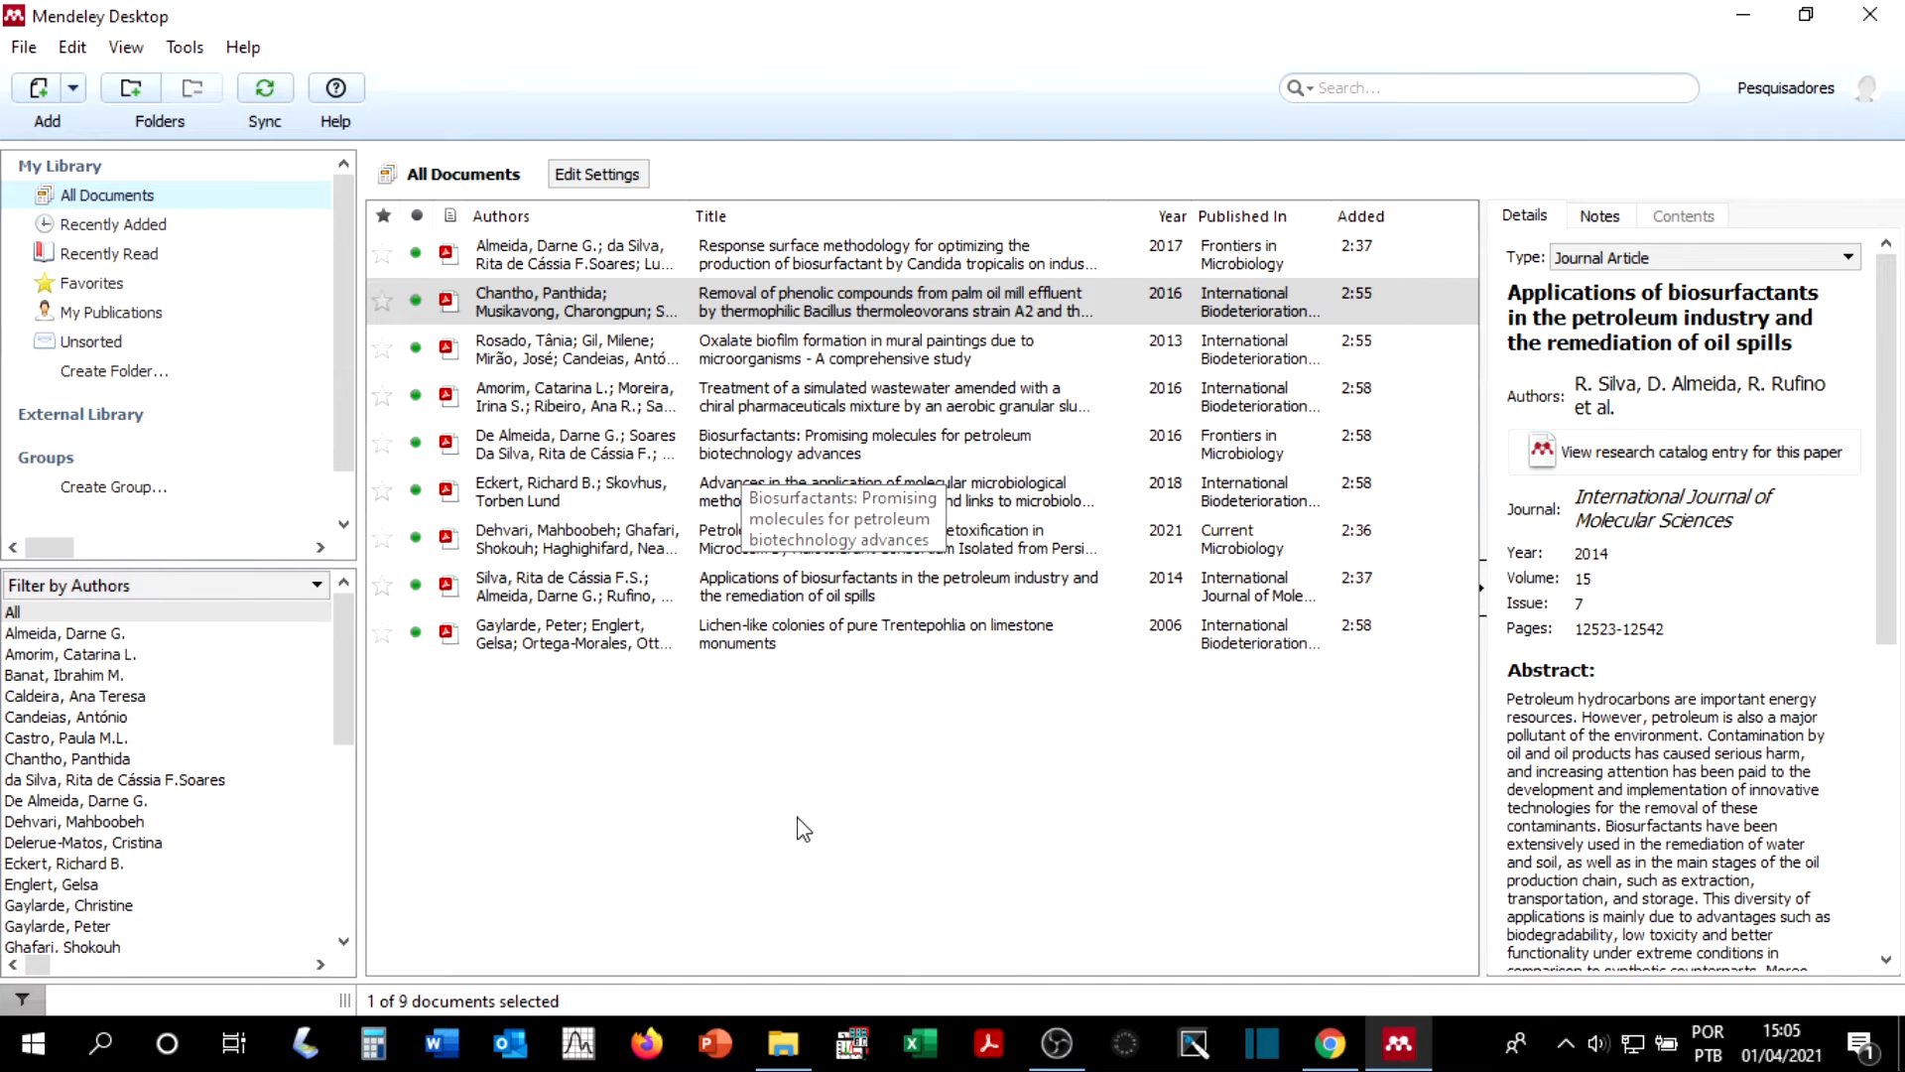
click(388, 261)
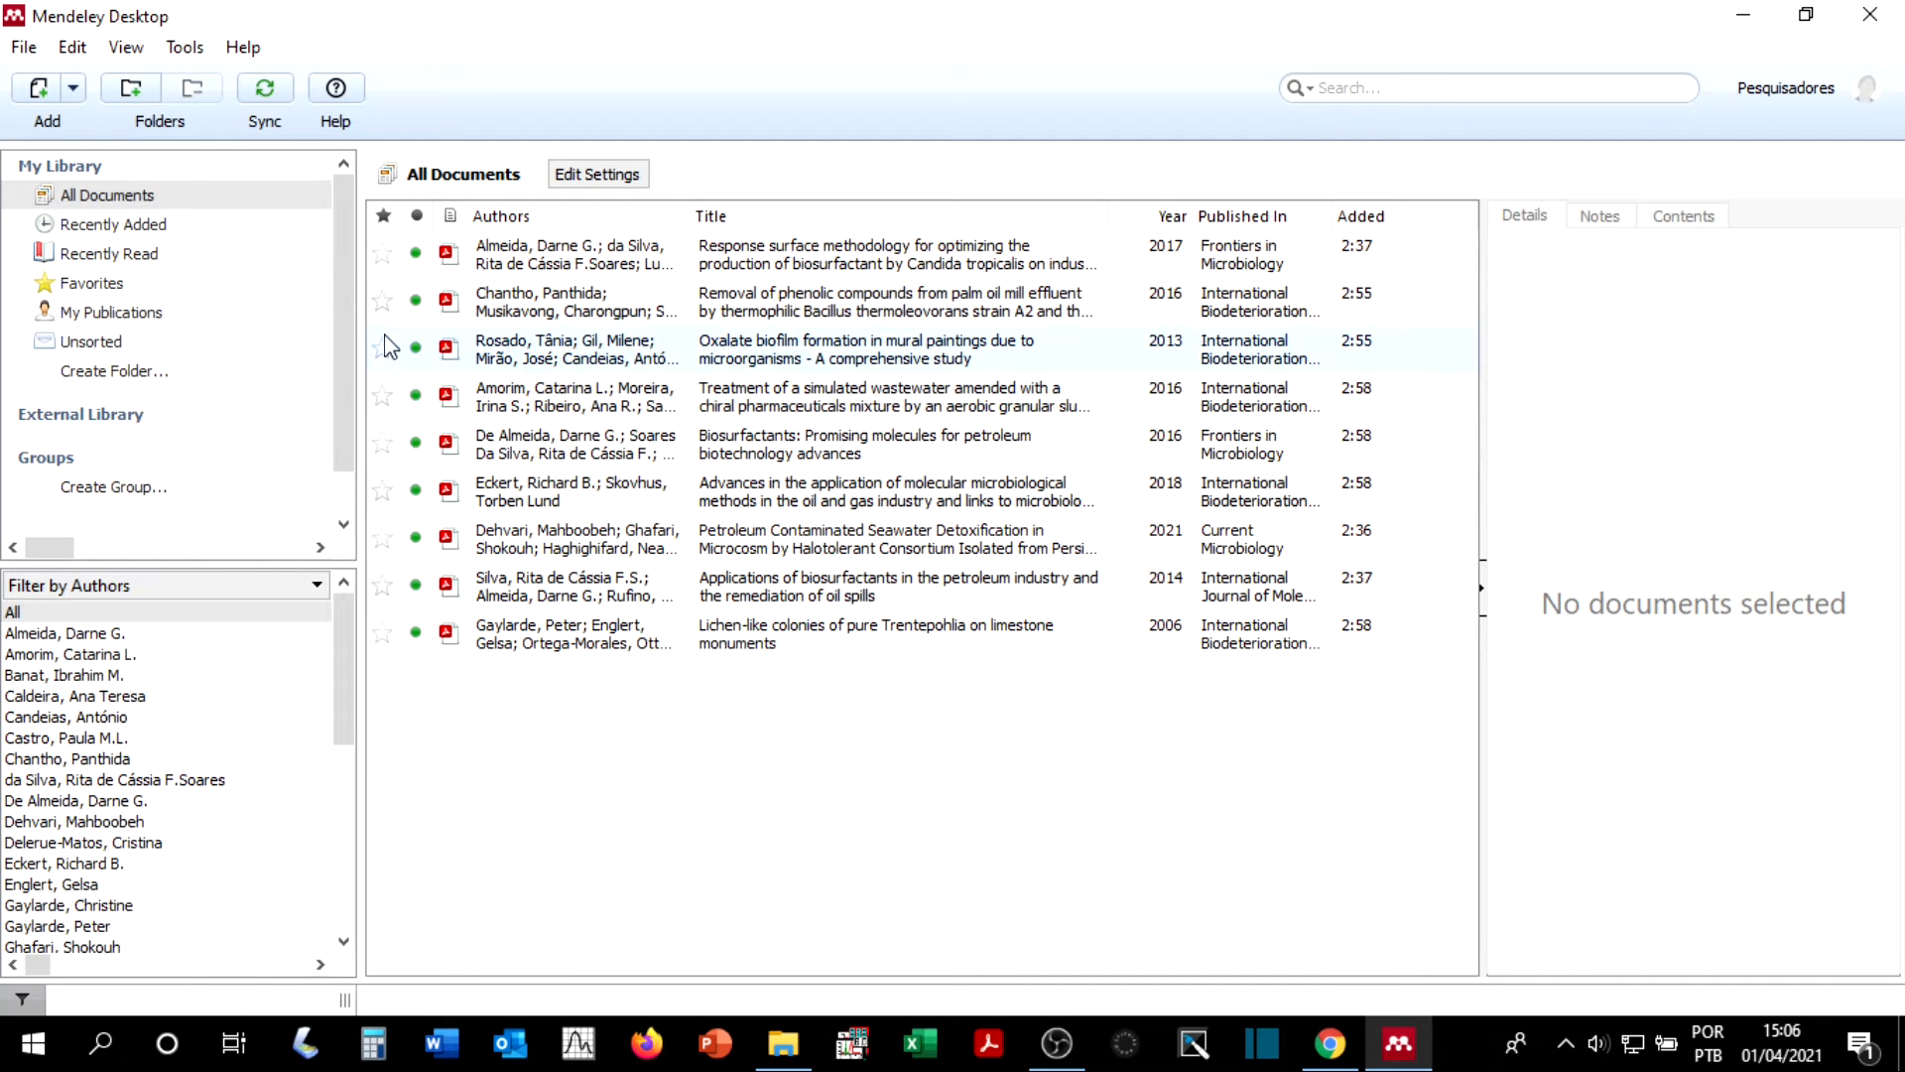
click(132, 295)
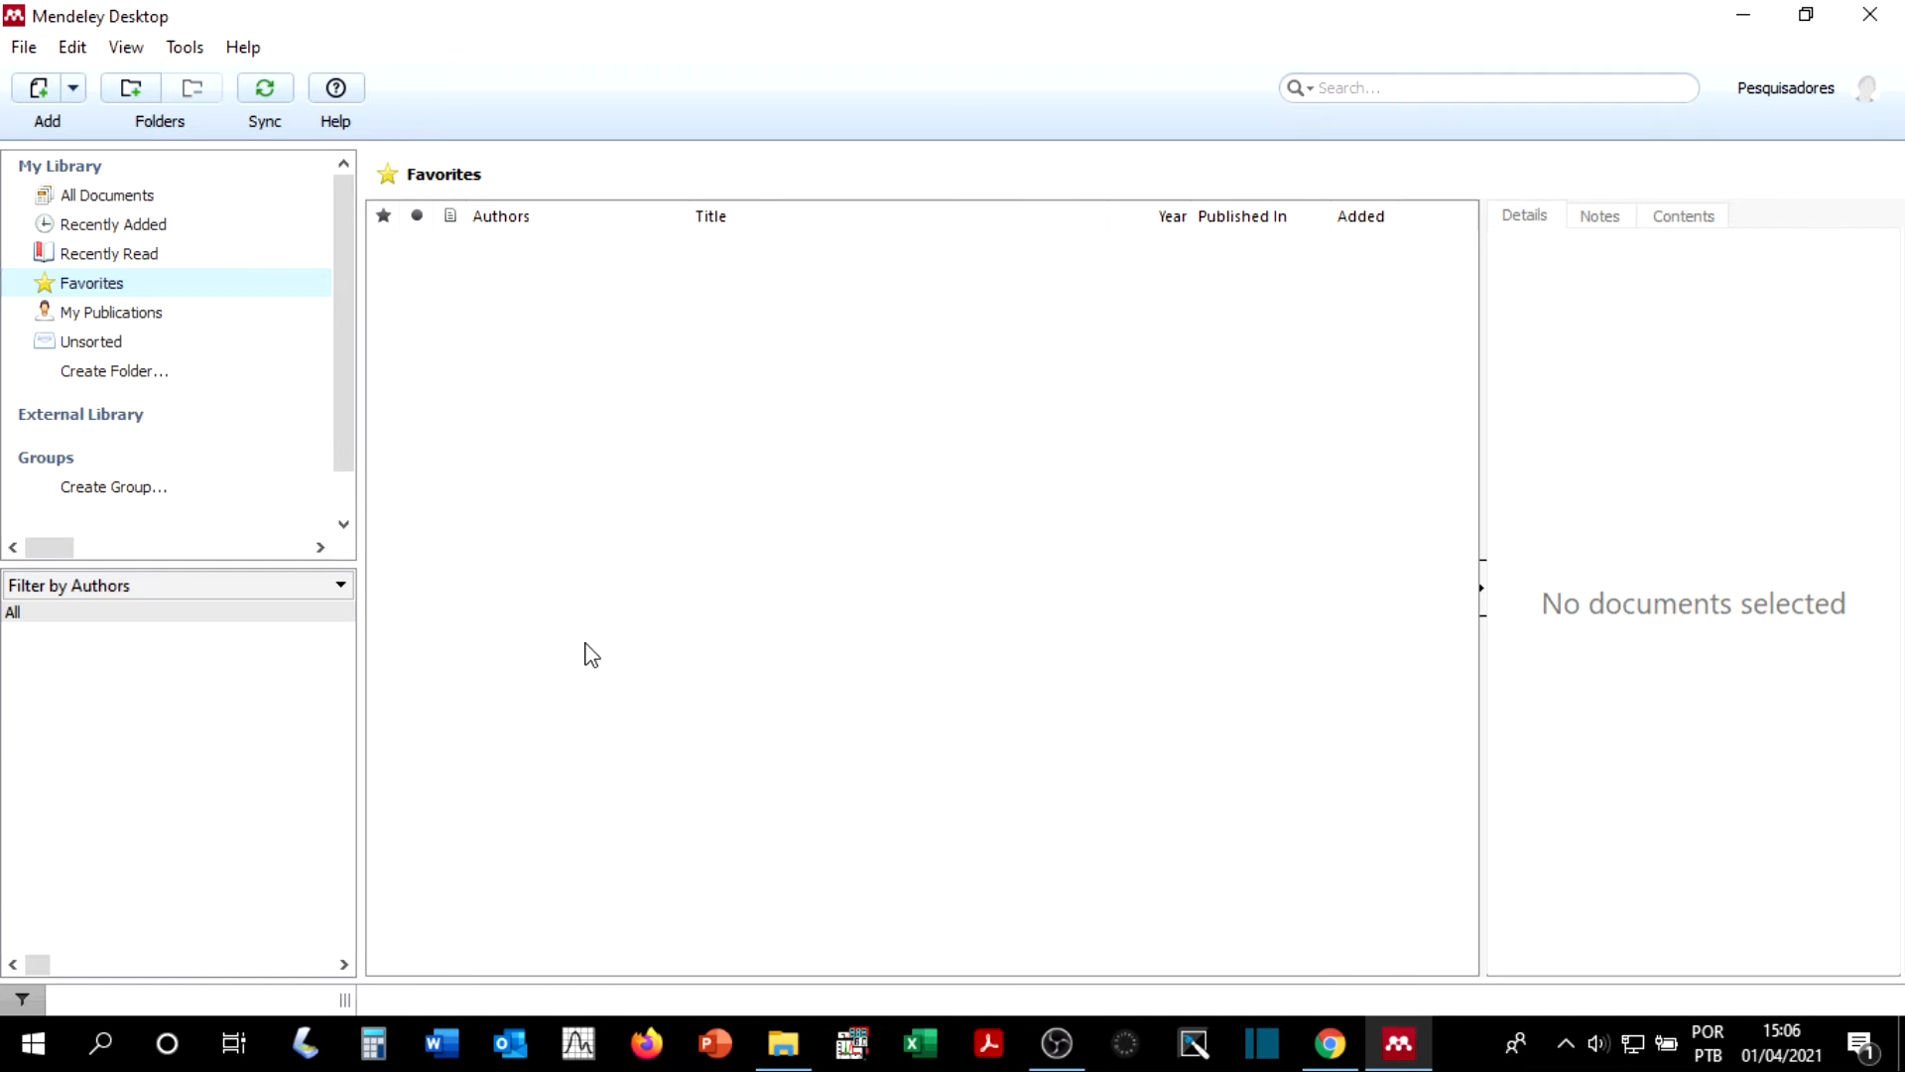
click(109, 196)
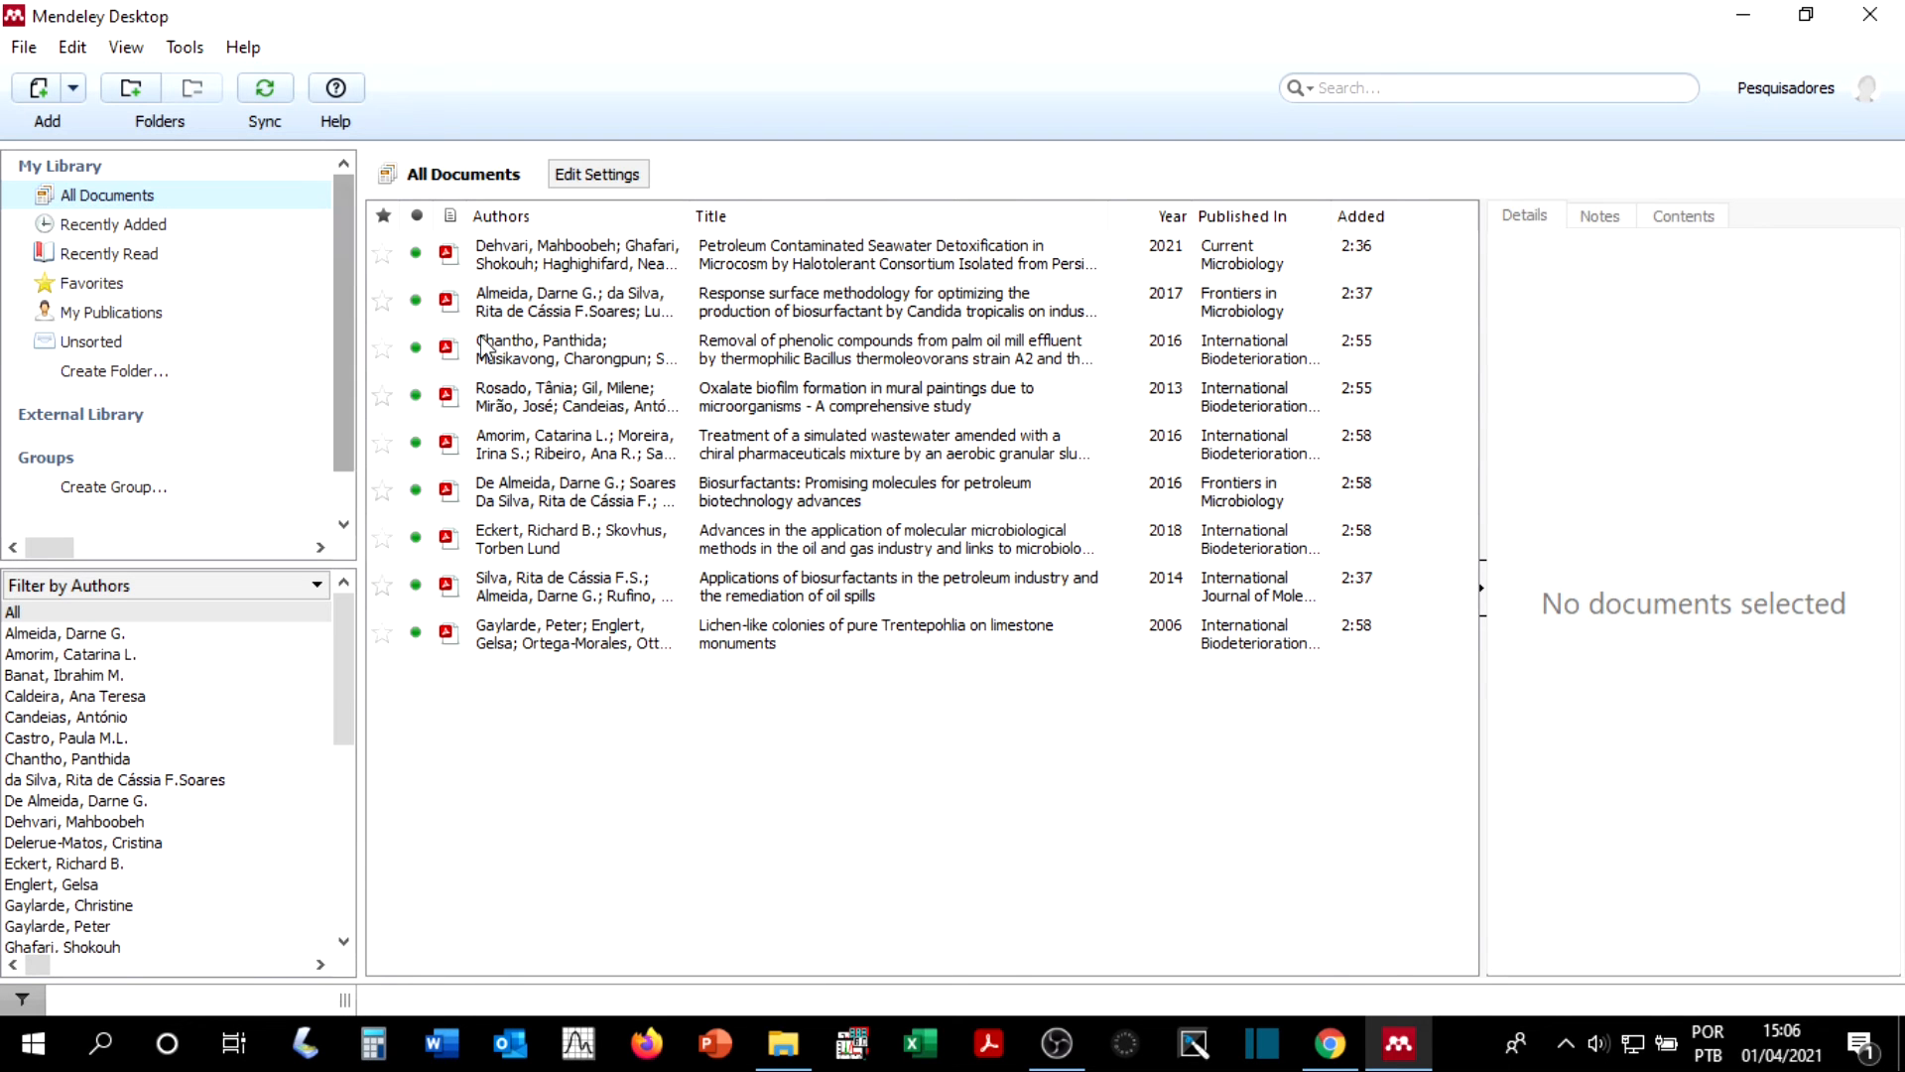
click(383, 255)
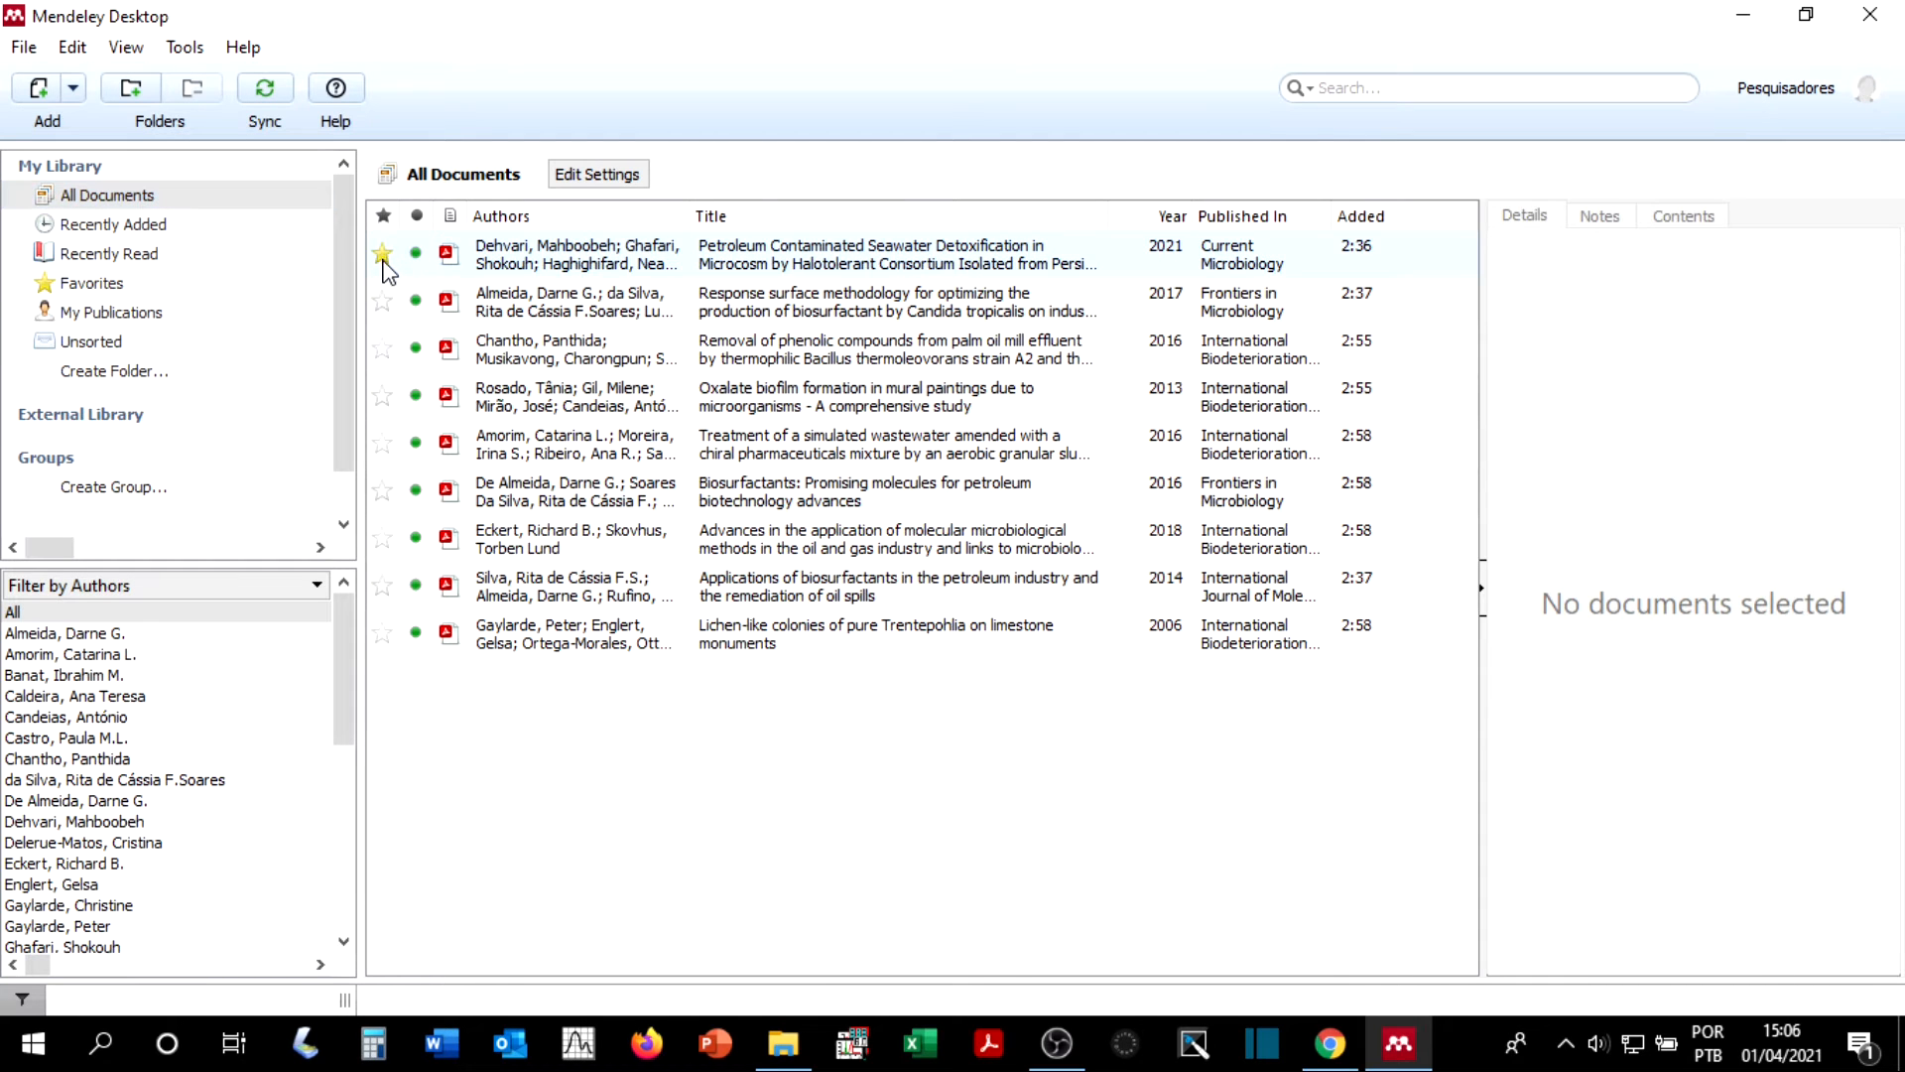
click(382, 303)
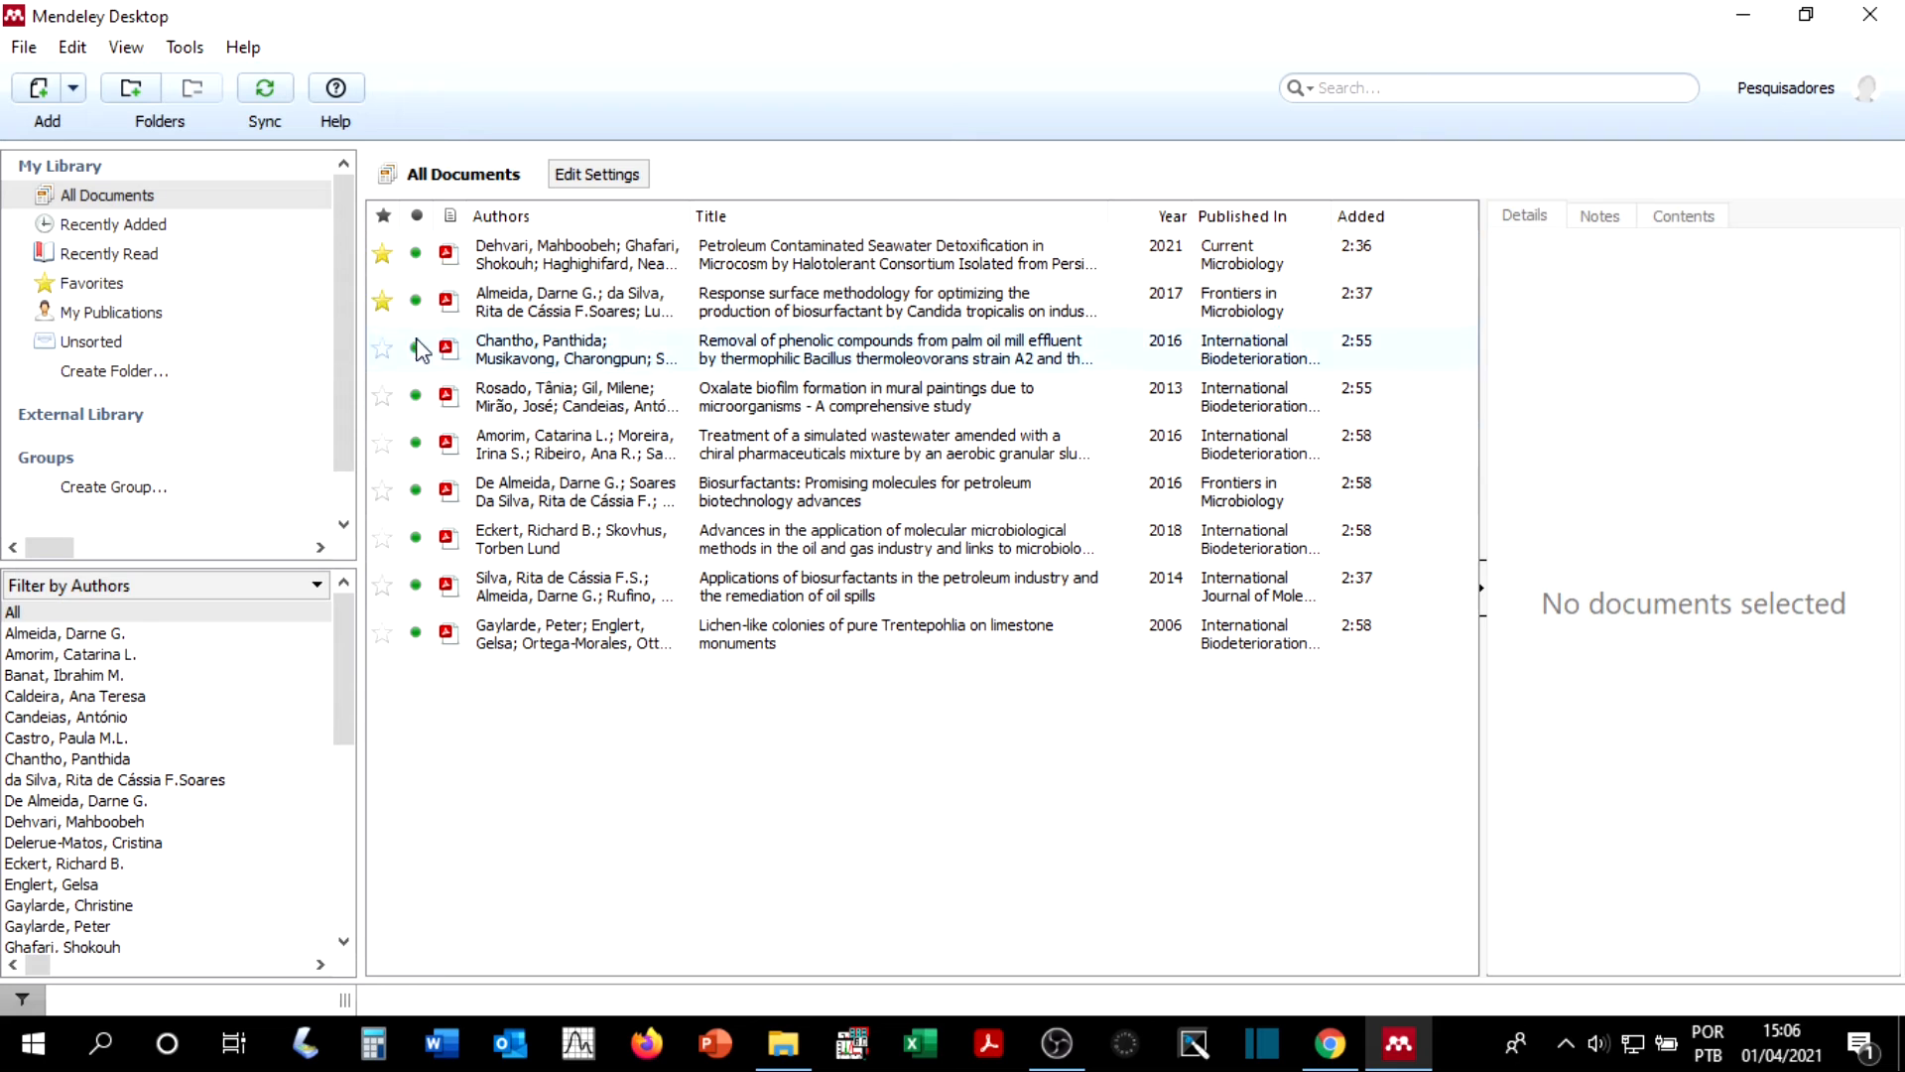
click(115, 287)
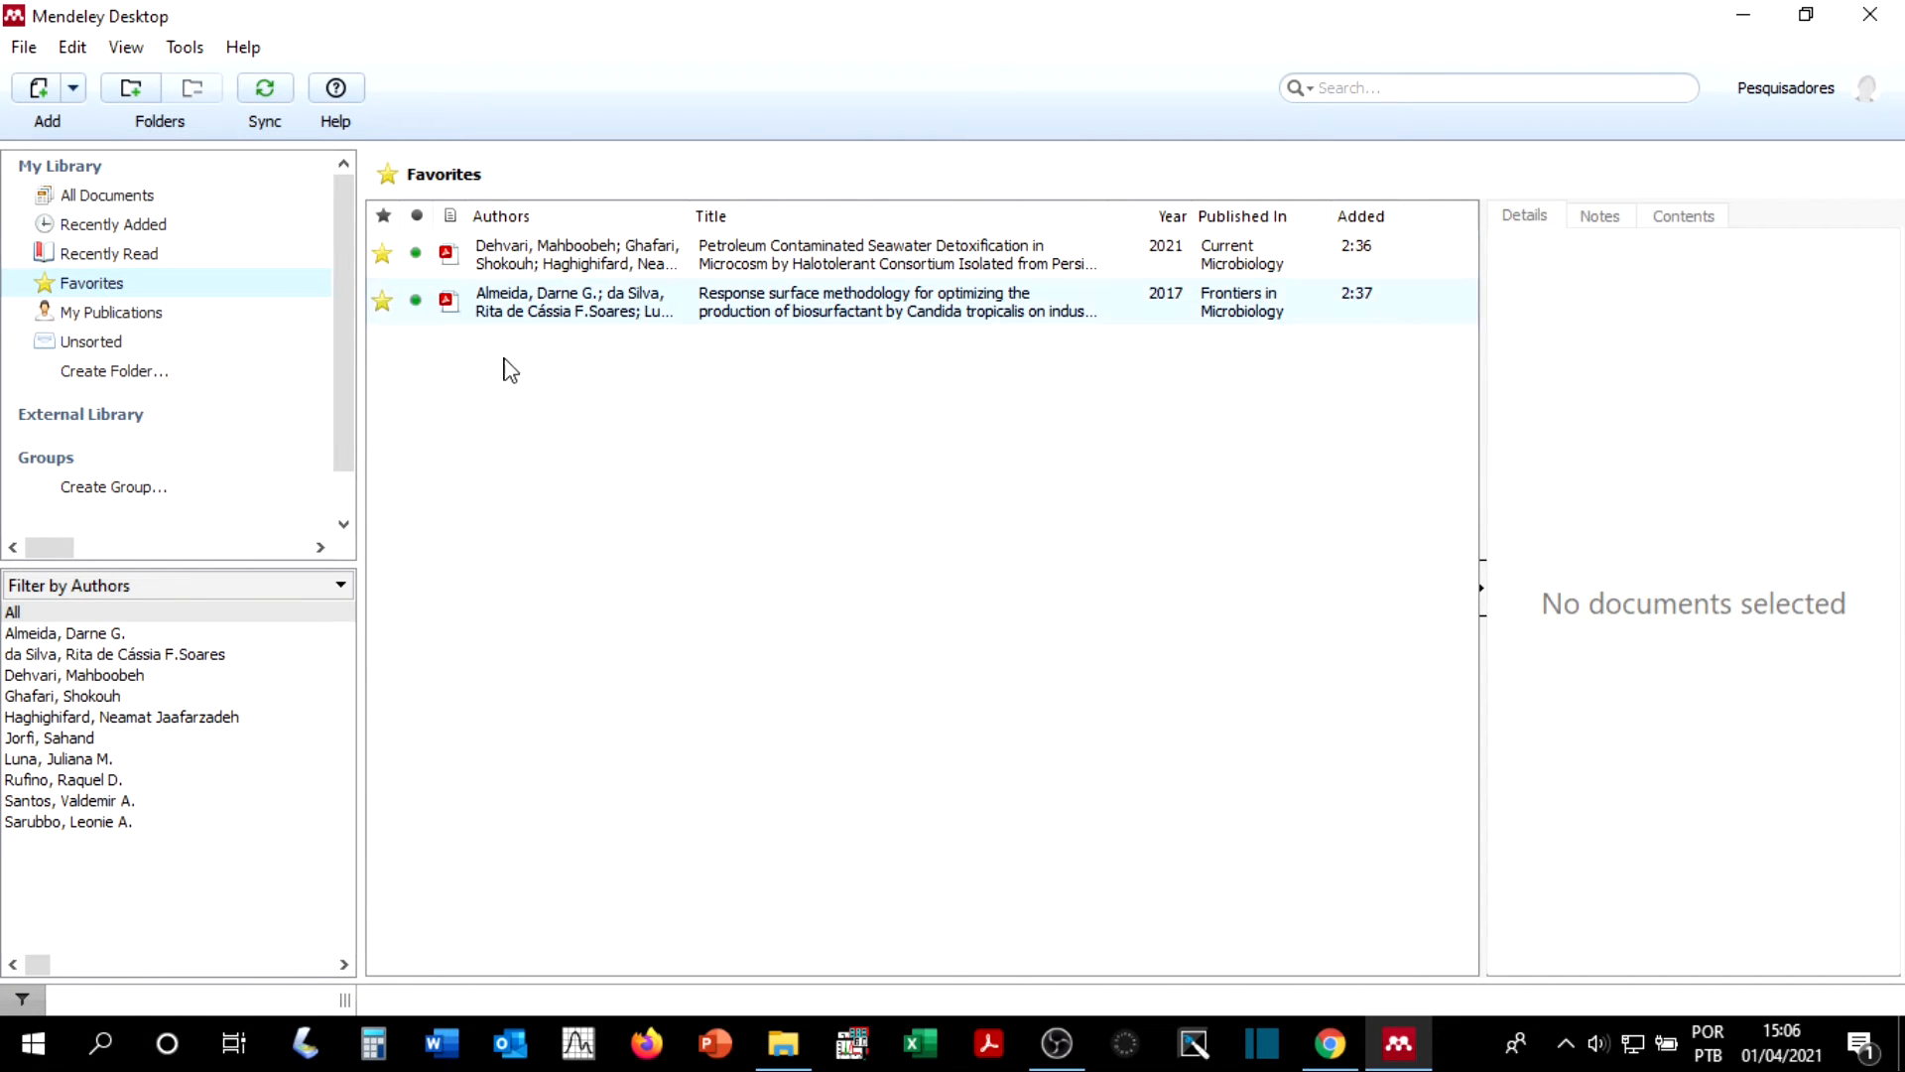
Step: Remove the favorite mark from both articles in the Favorites collection
click(380, 256)
click(382, 268)
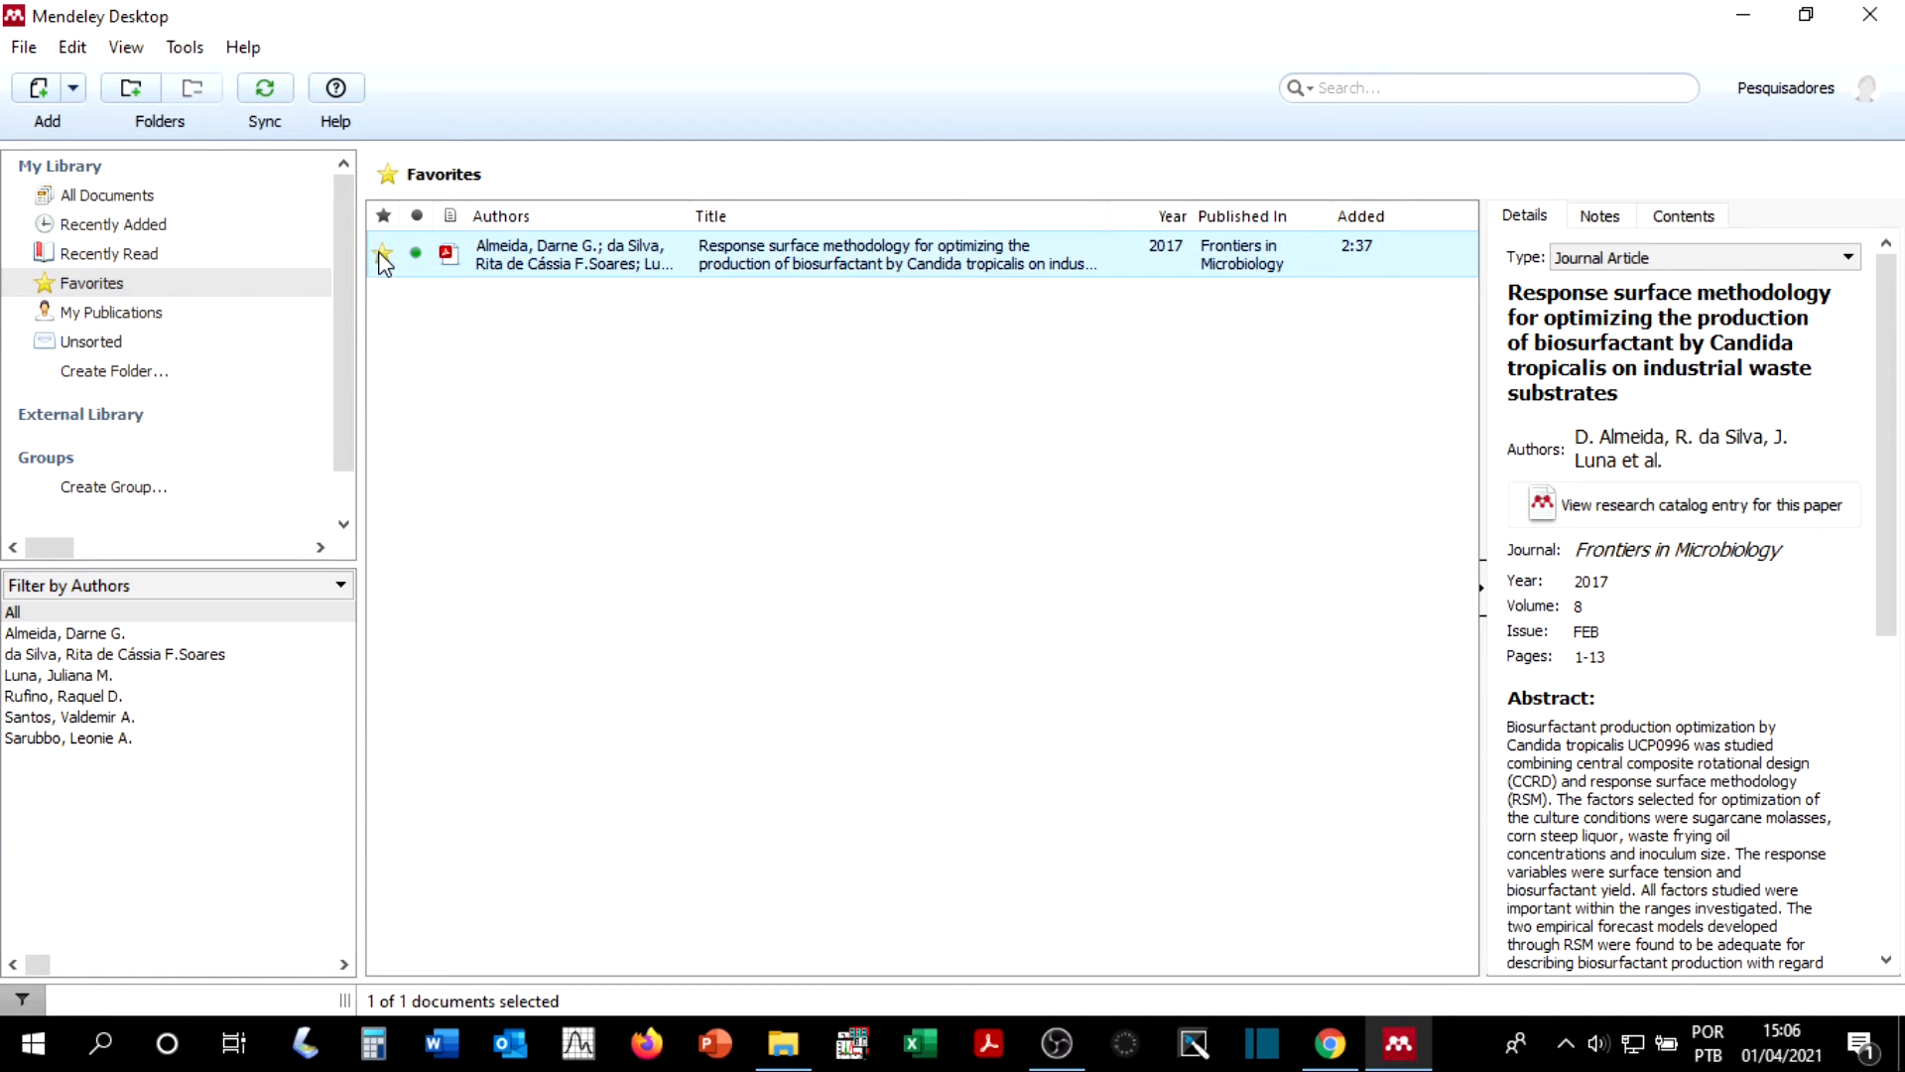
click(382, 257)
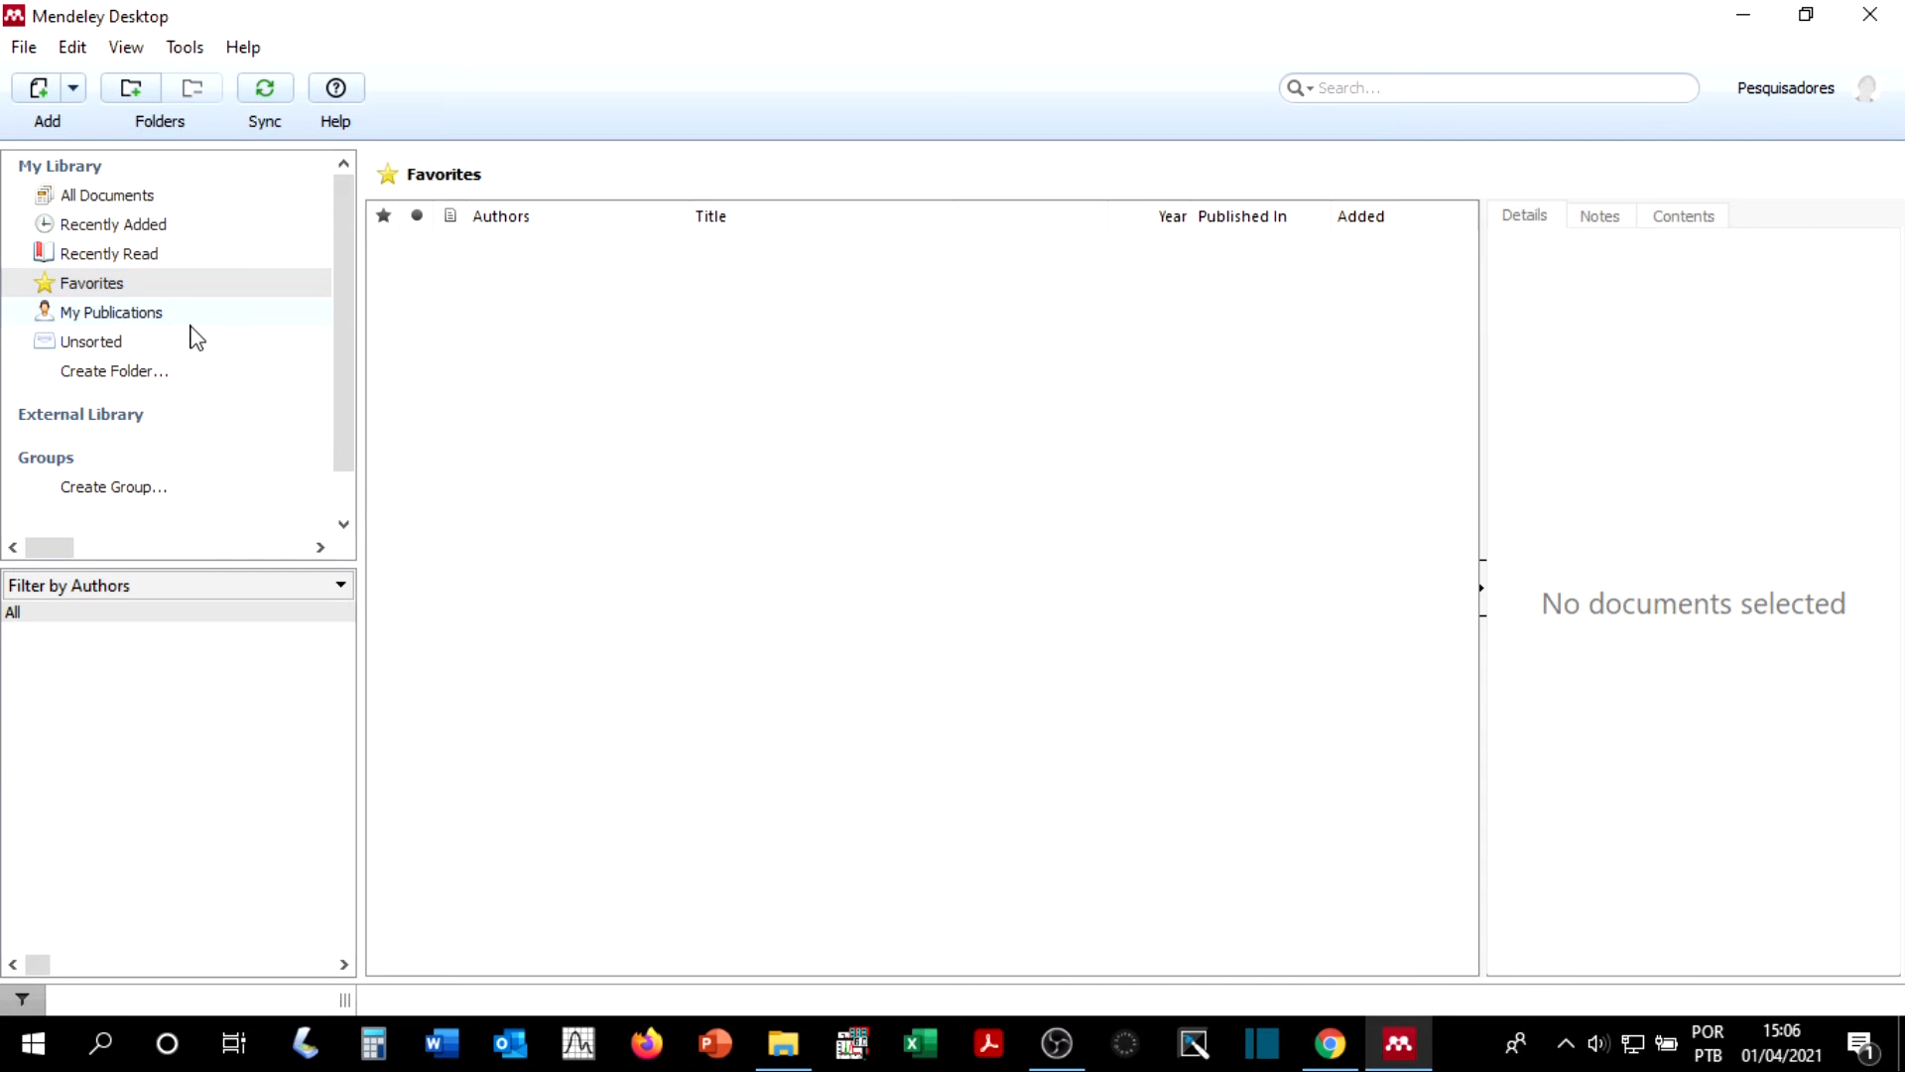
Step: Add the PDF fmicb-07-01718 from Pasta 1 in File Explorer to My Publications, agreeing to the authorship statement without being asked again
click(144, 315)
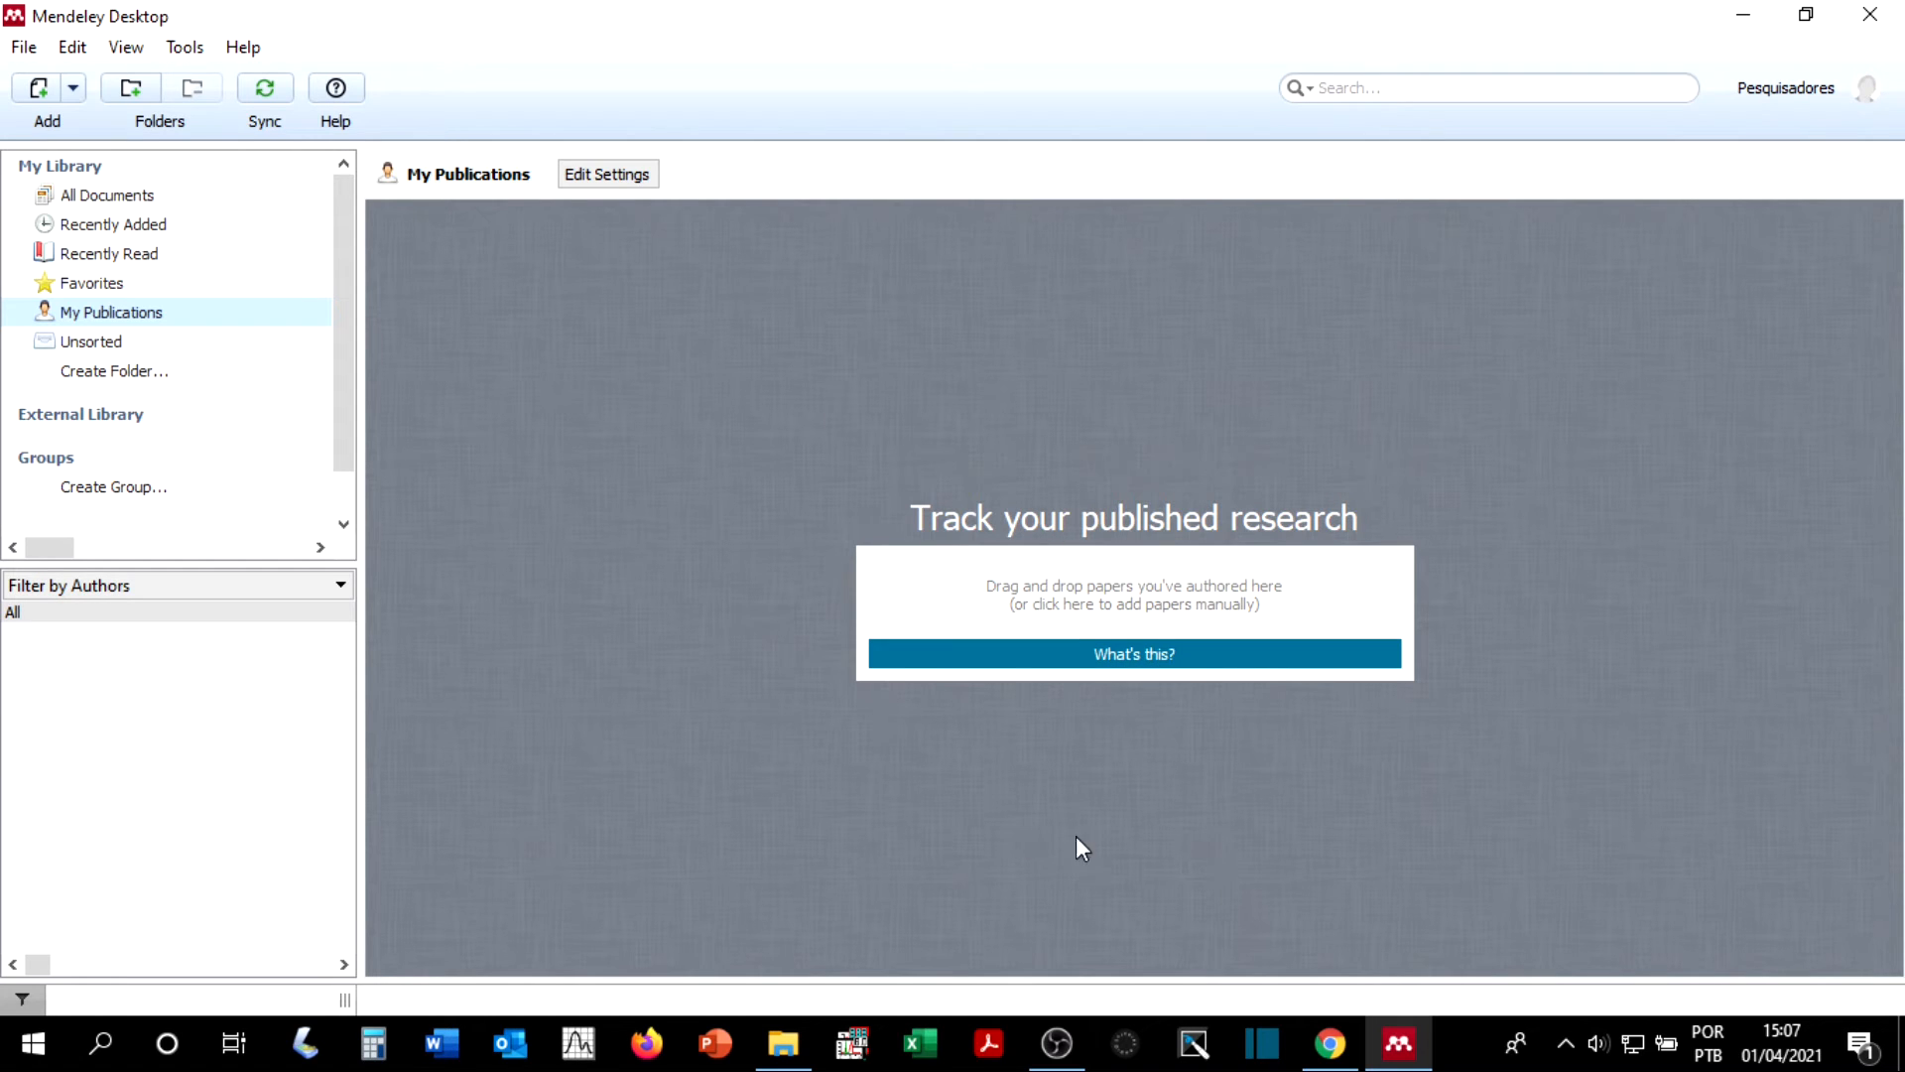
mouse_move(784, 1049)
click(655, 833)
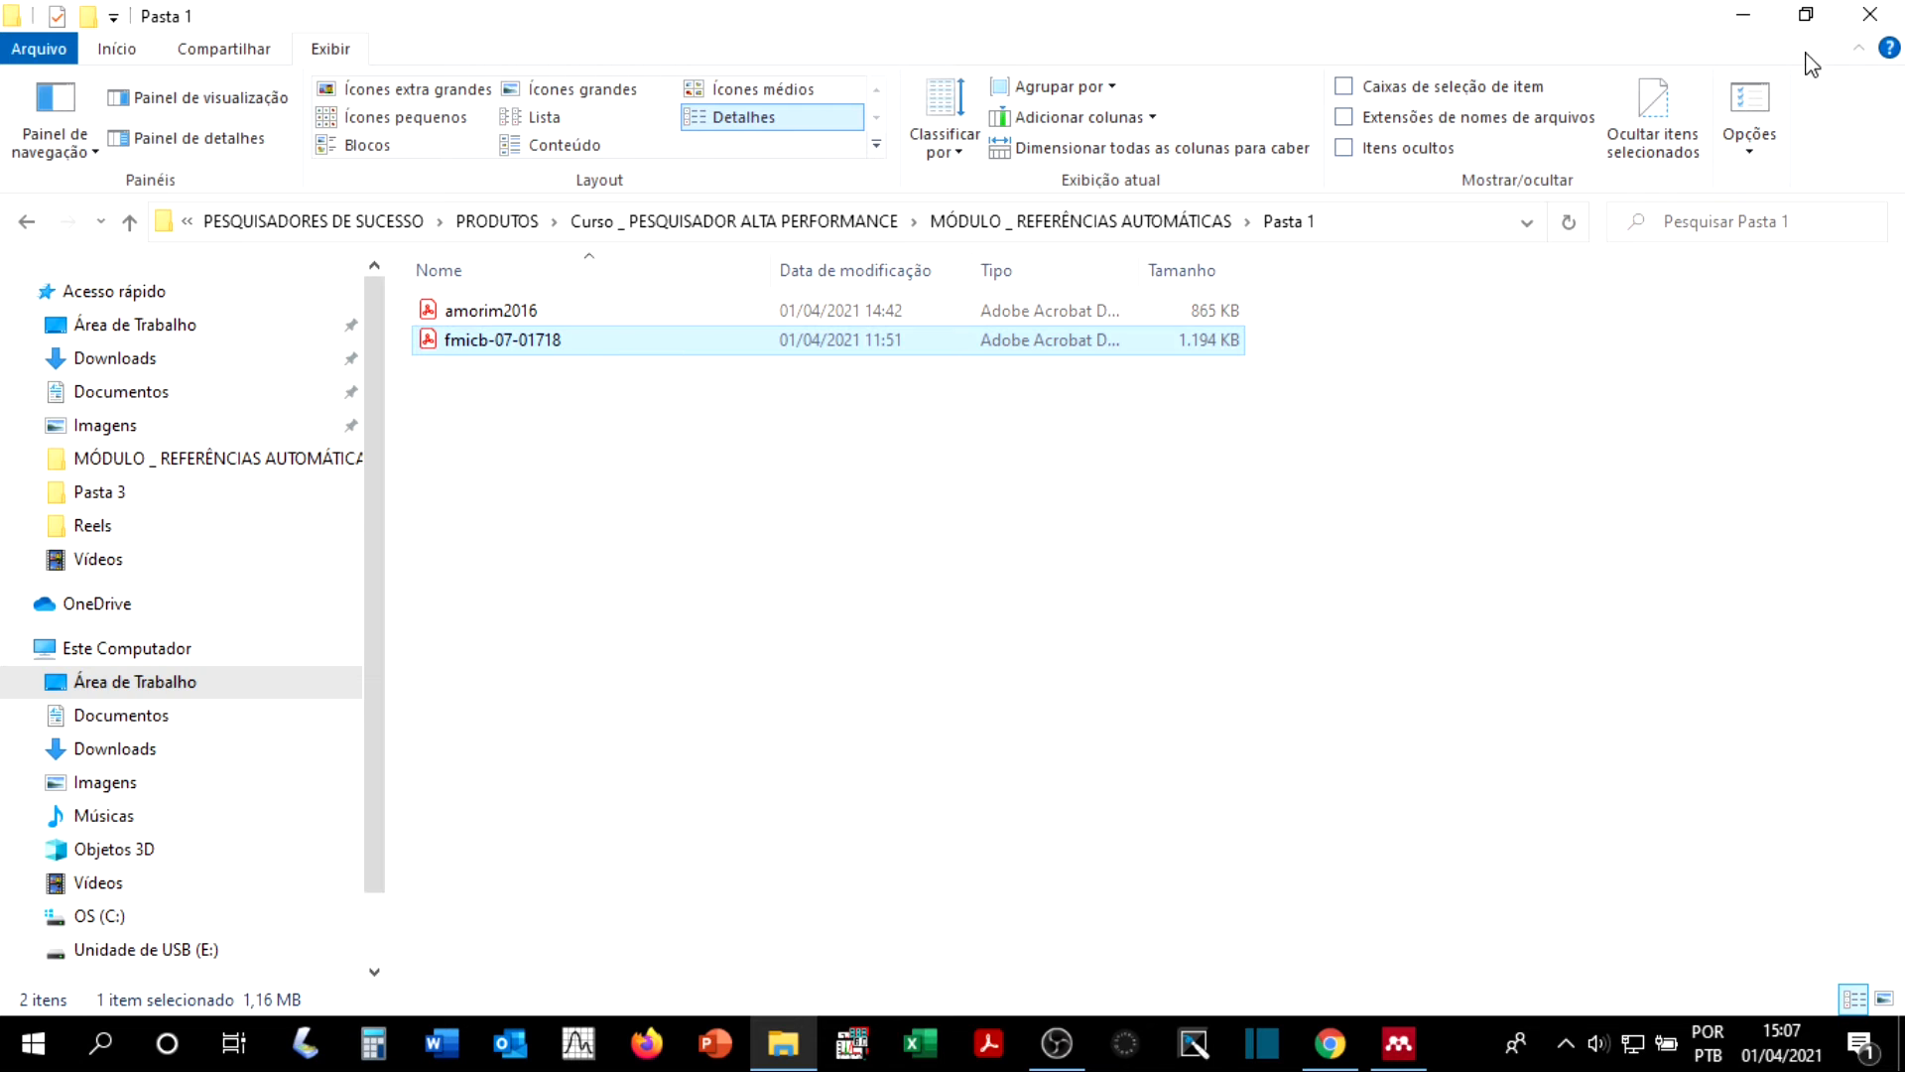
click(1806, 15)
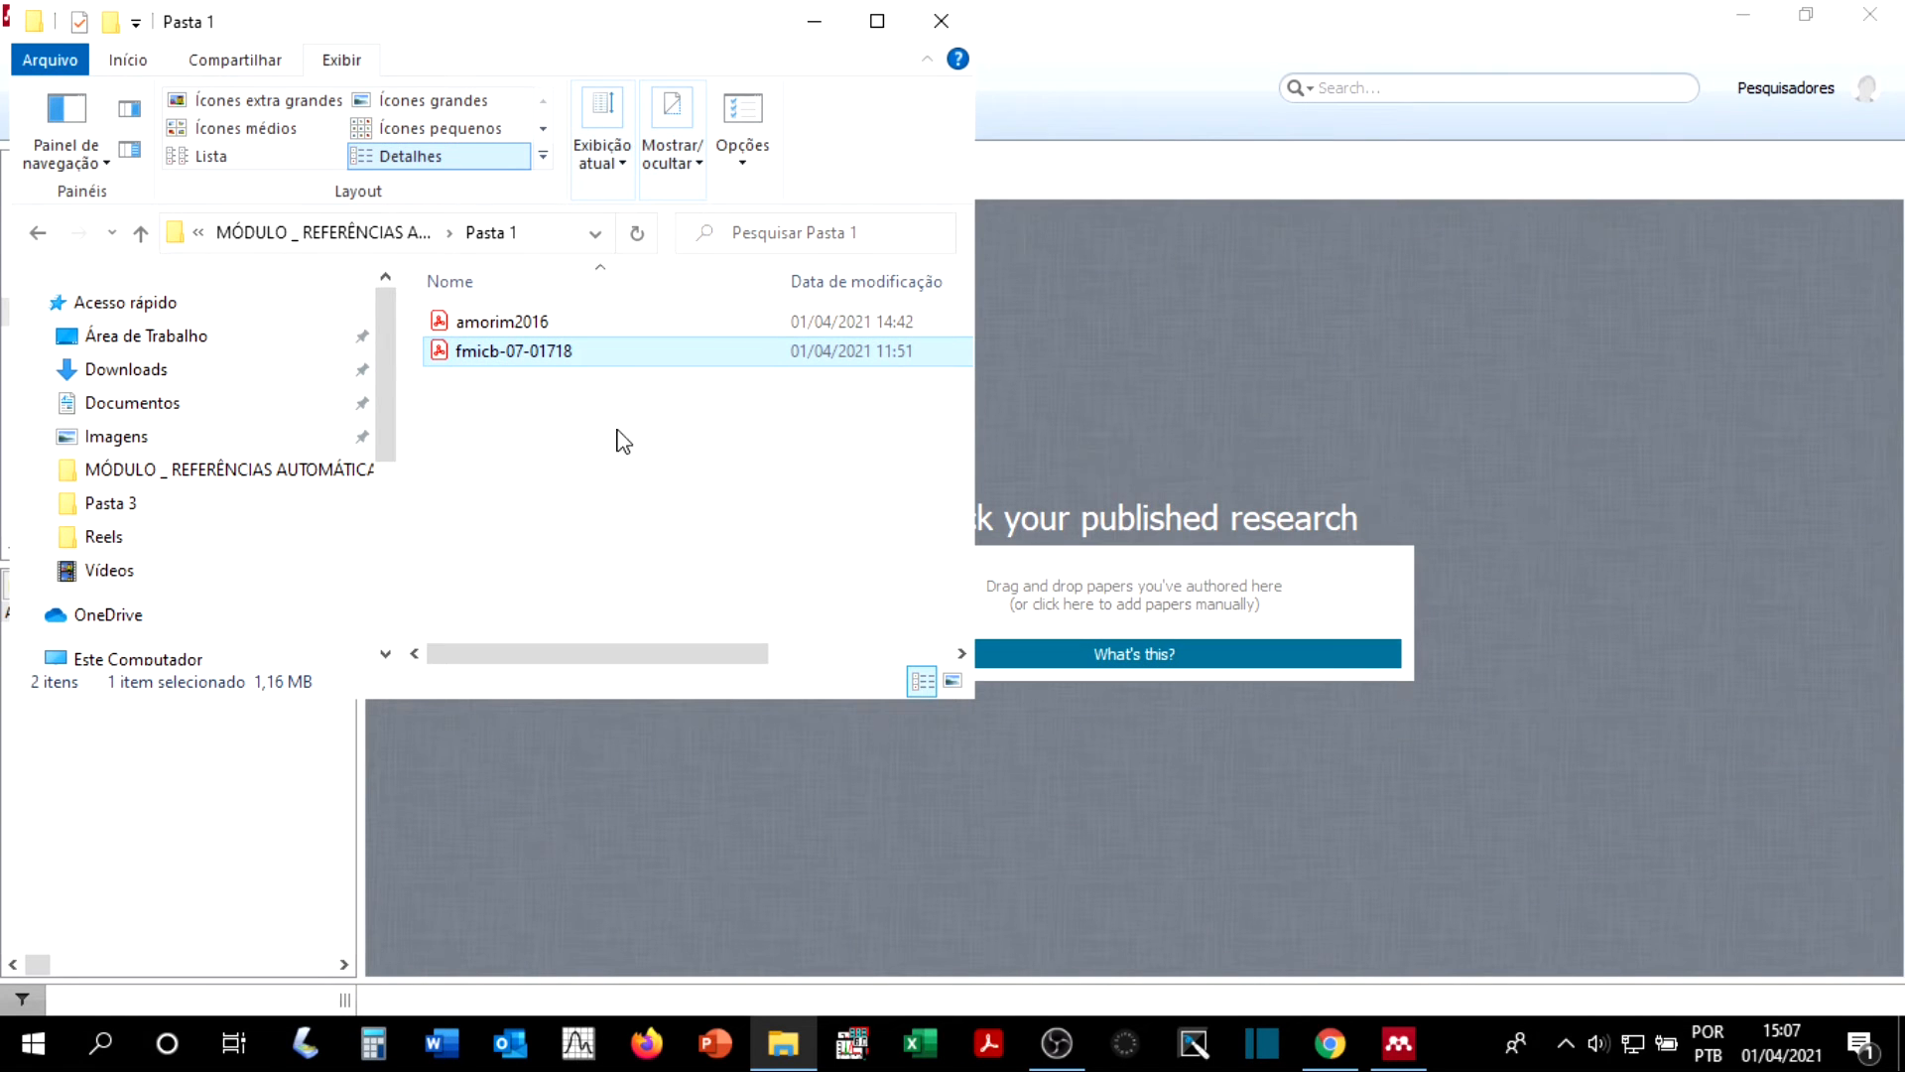
drag(527, 357, 1183, 463)
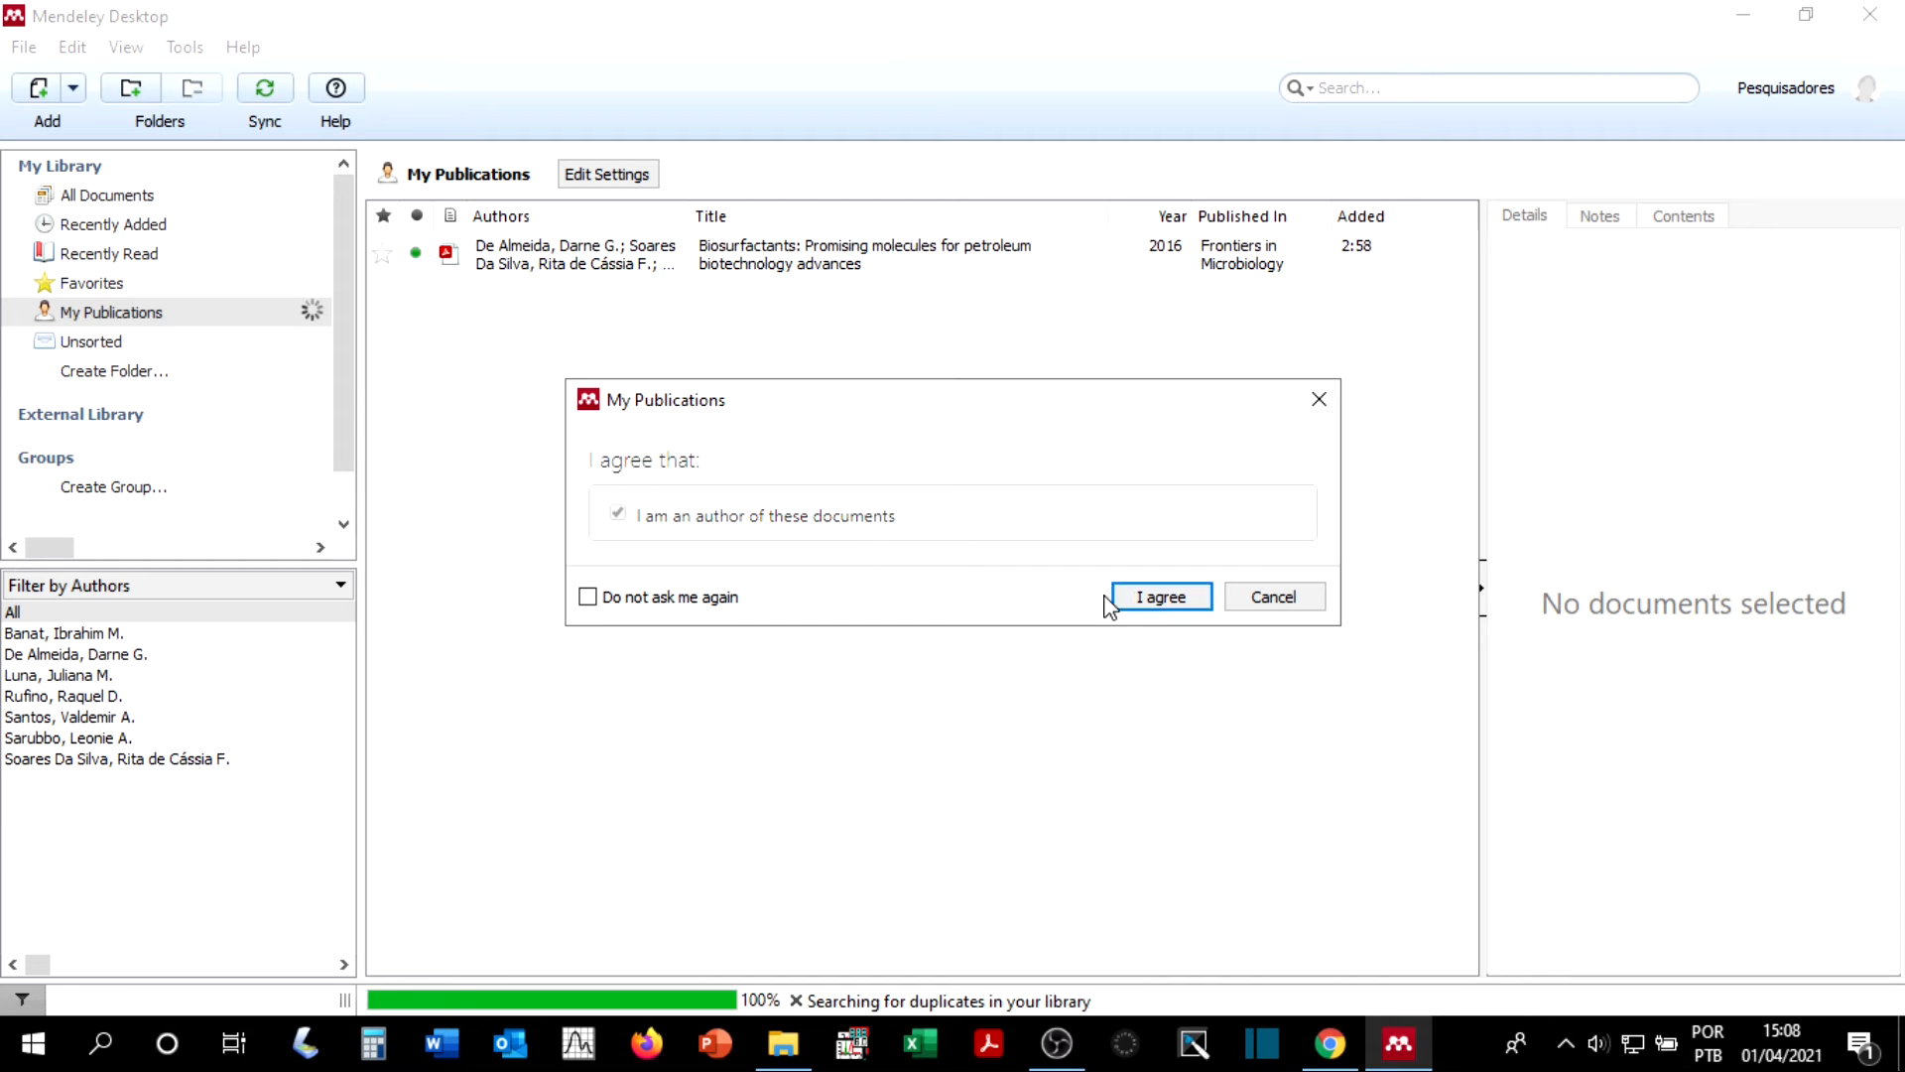
click(608, 595)
click(1138, 601)
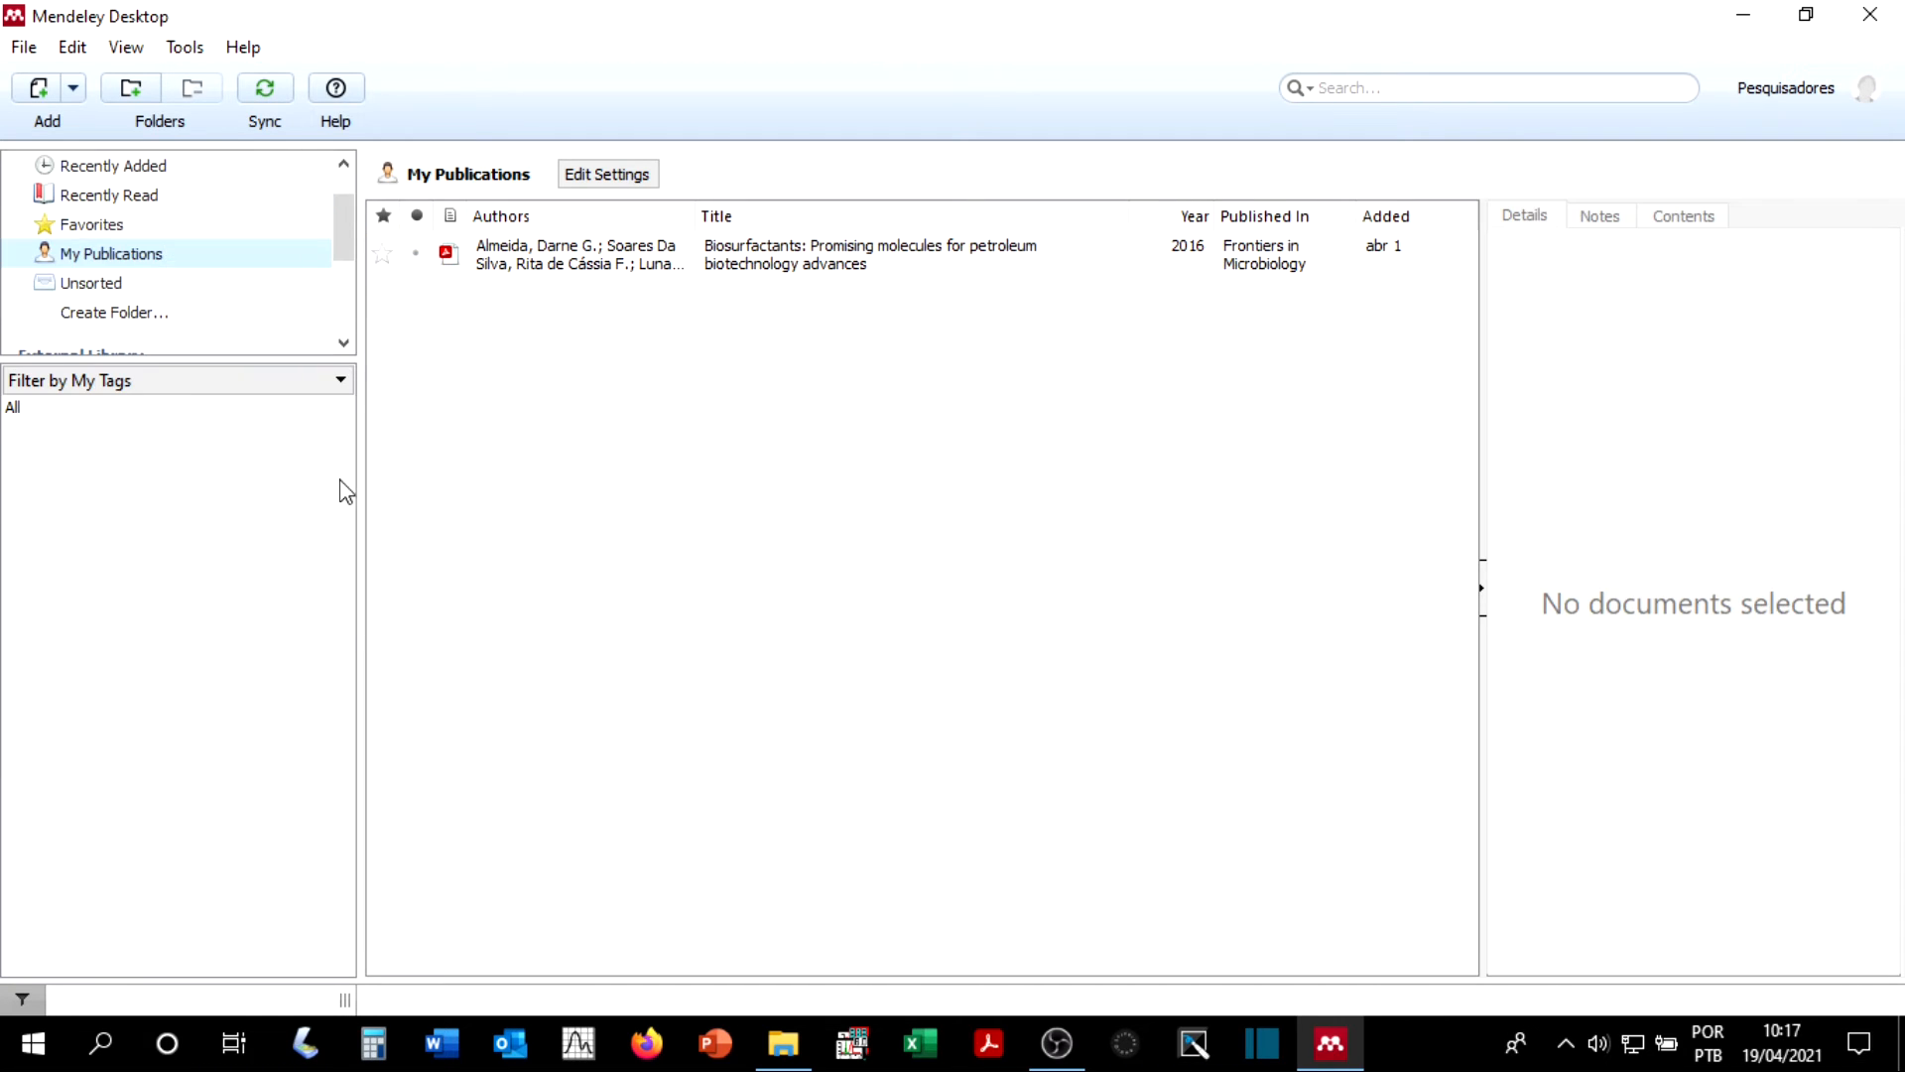
Step: Look through the Unsorted collection, and add "Drug nano-reservoirs synthesized using layer-by-layer technologies" from All Documents to My Publications
click(143, 289)
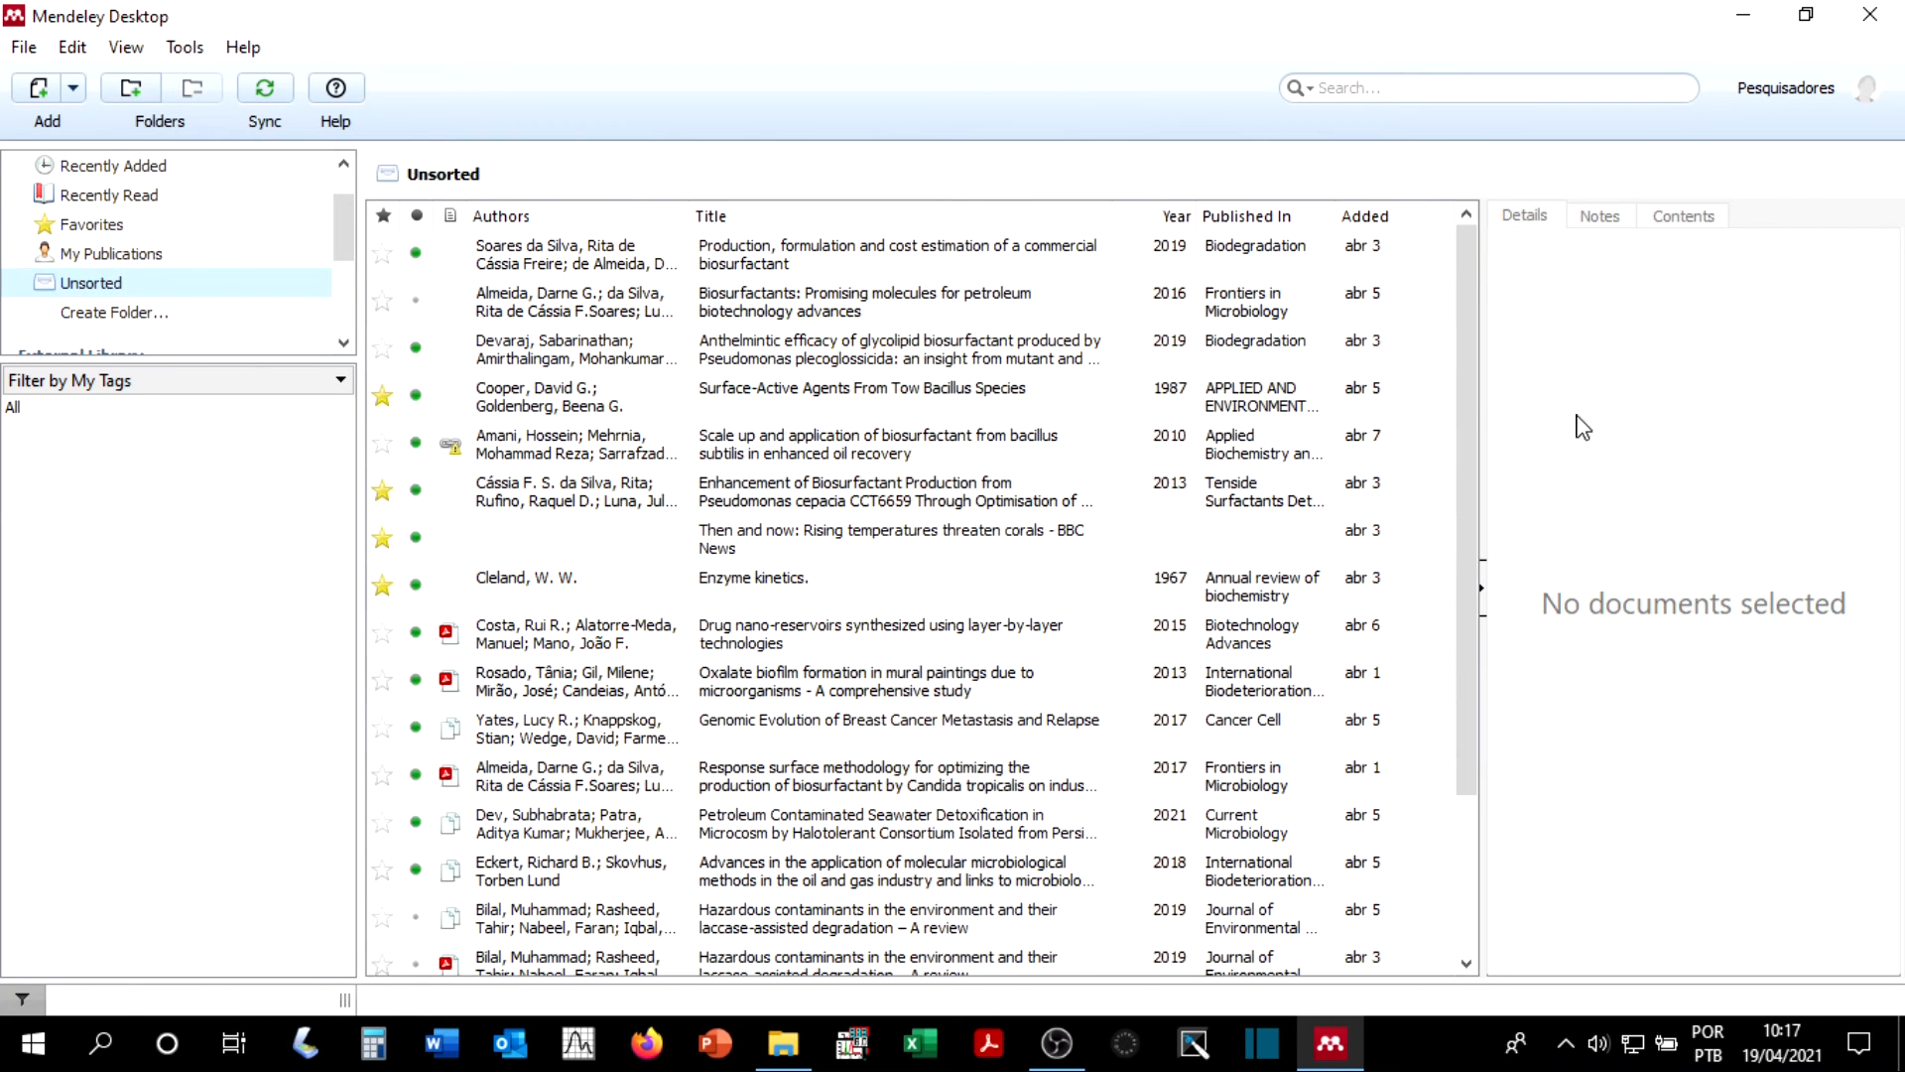
drag(1468, 407, 1472, 693)
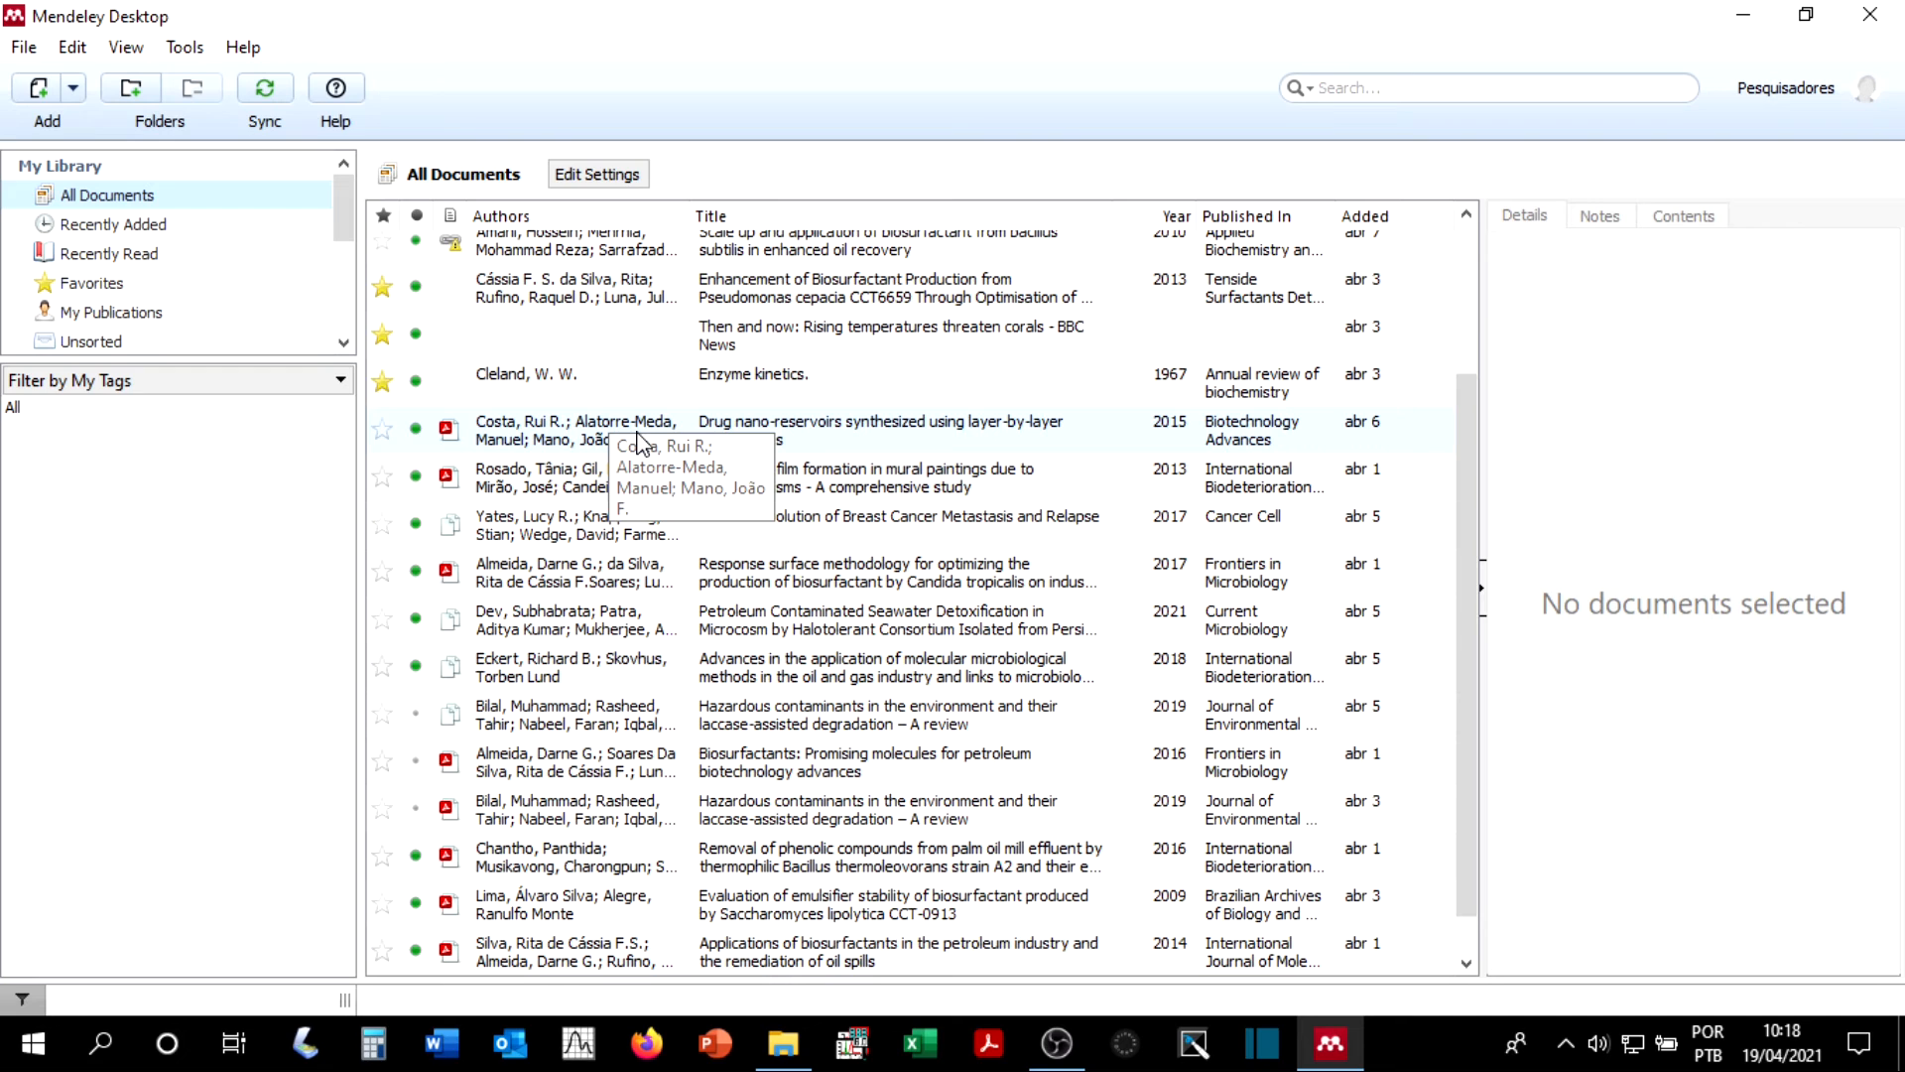
drag(638, 443, 139, 314)
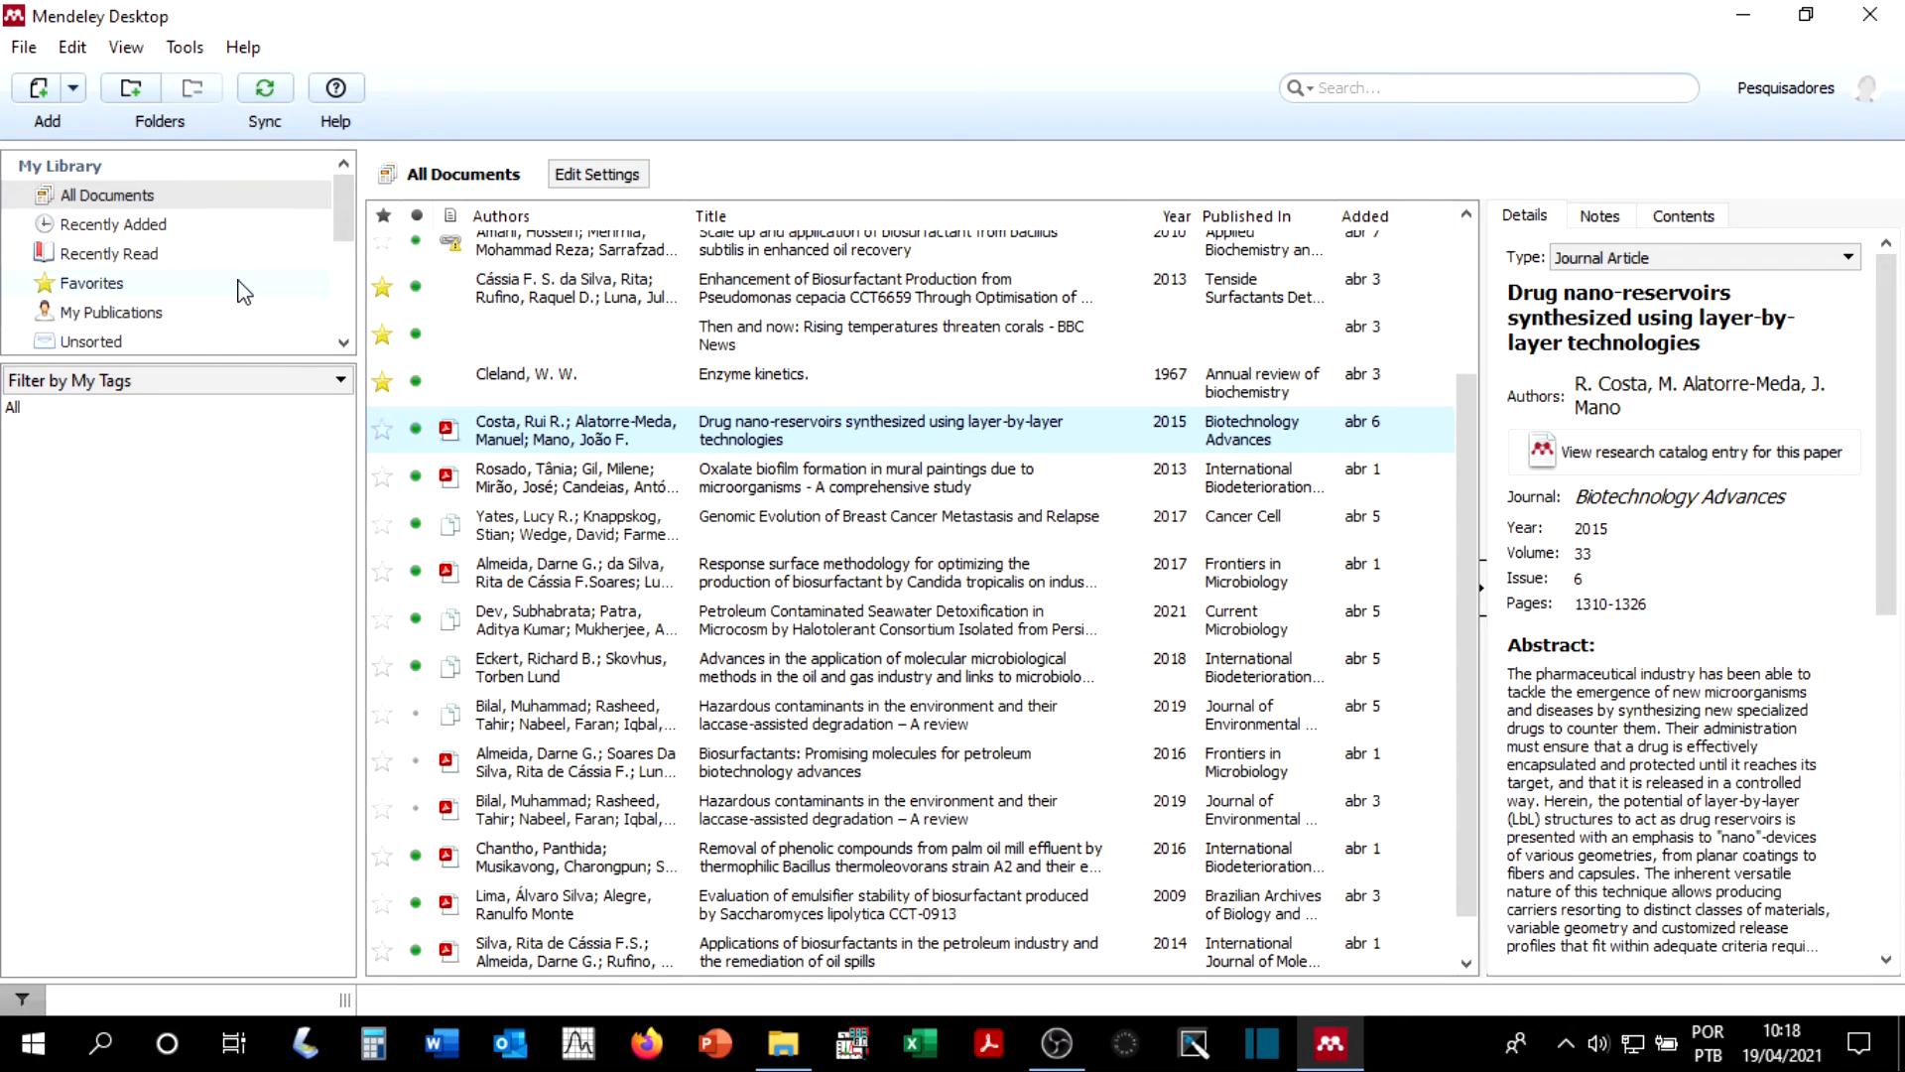
click(155, 314)
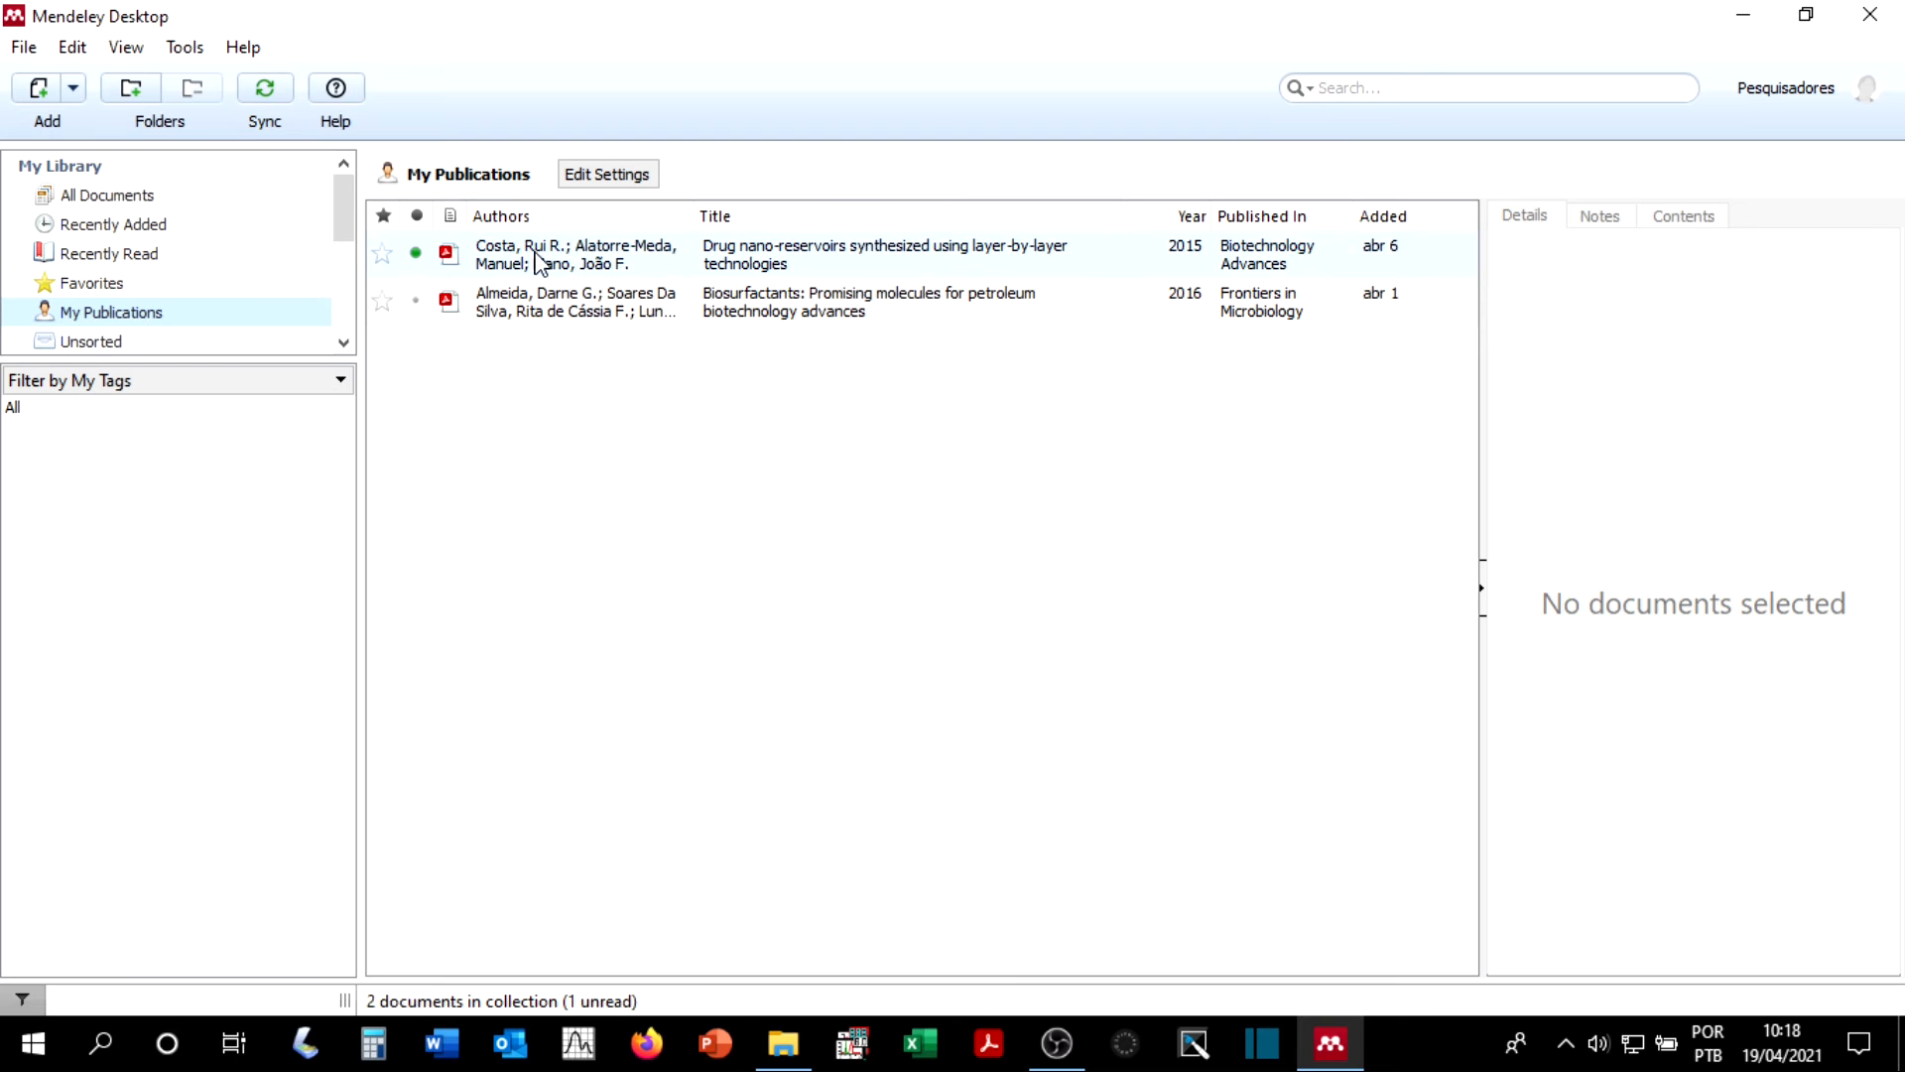
Step: Compare the All Documents and Unsorted collections to see where the article just added to My Publications is listed
click(195, 199)
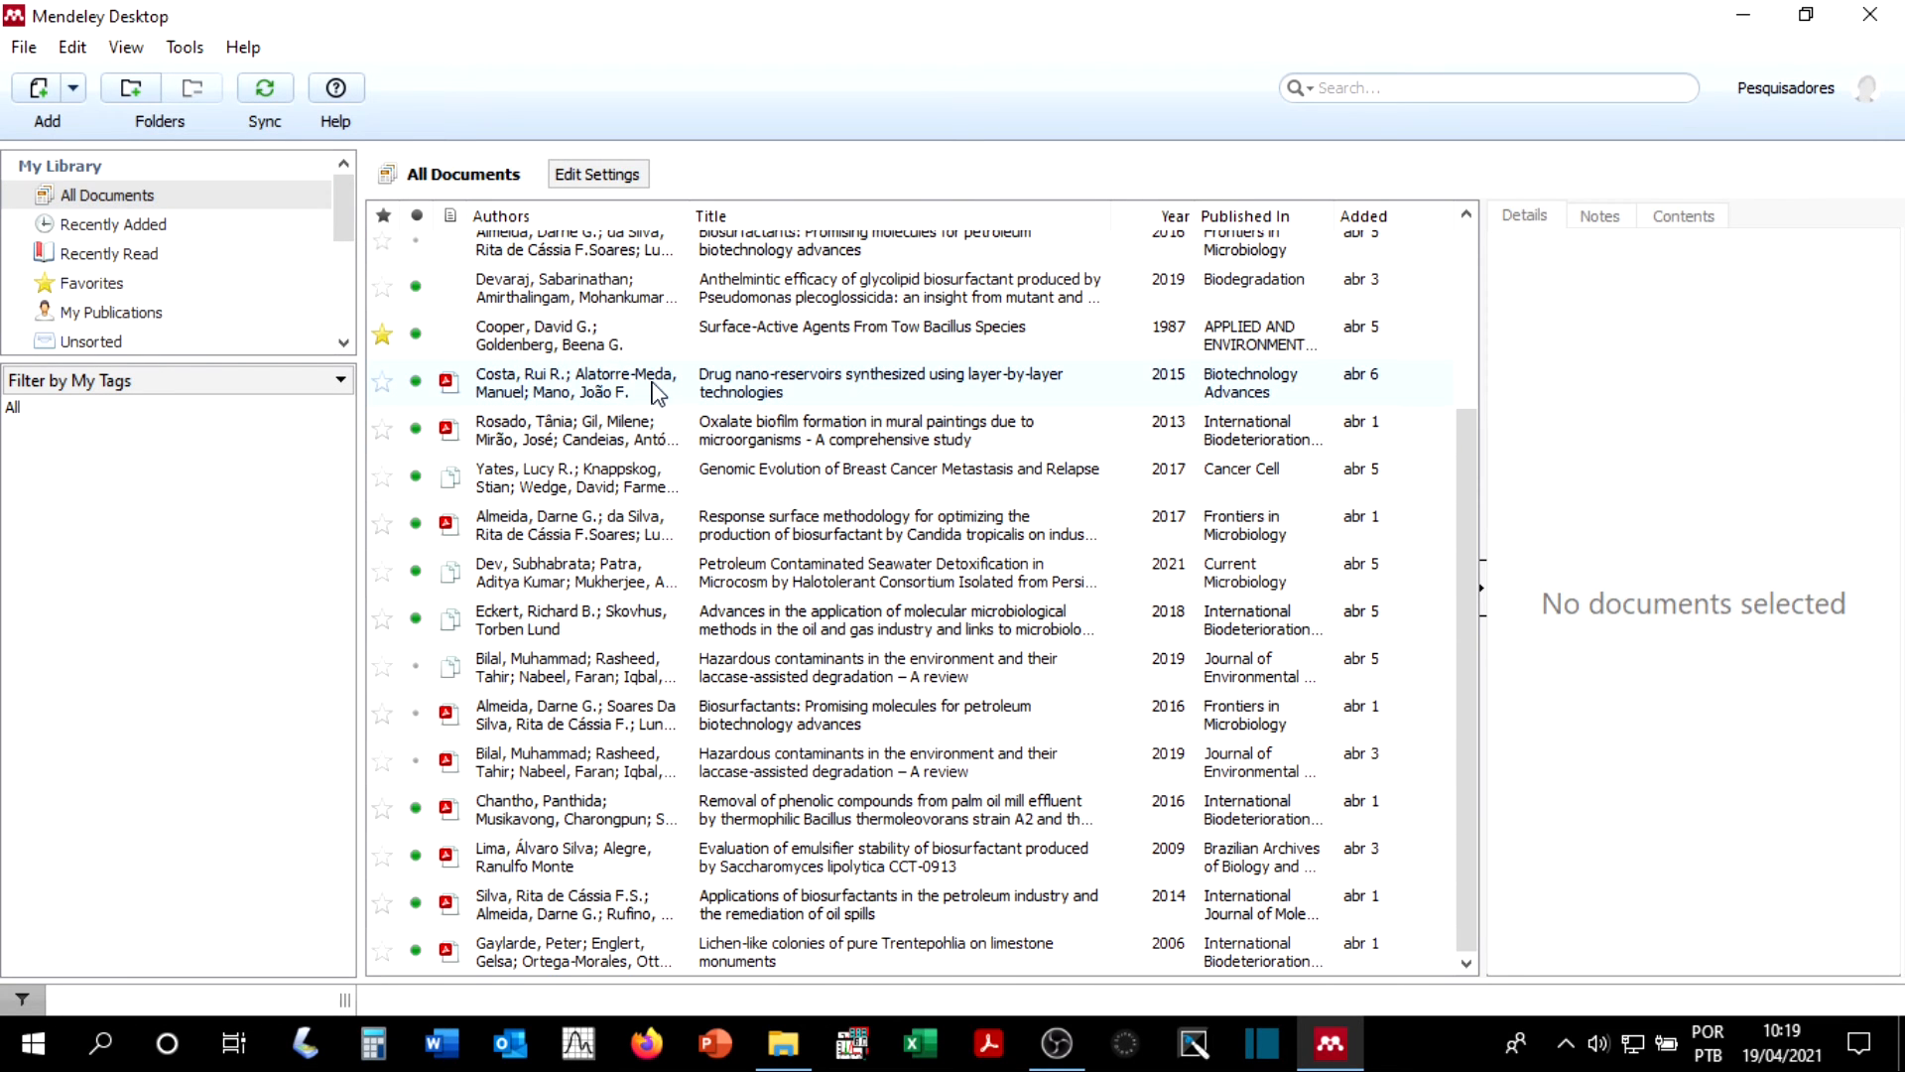
click(182, 345)
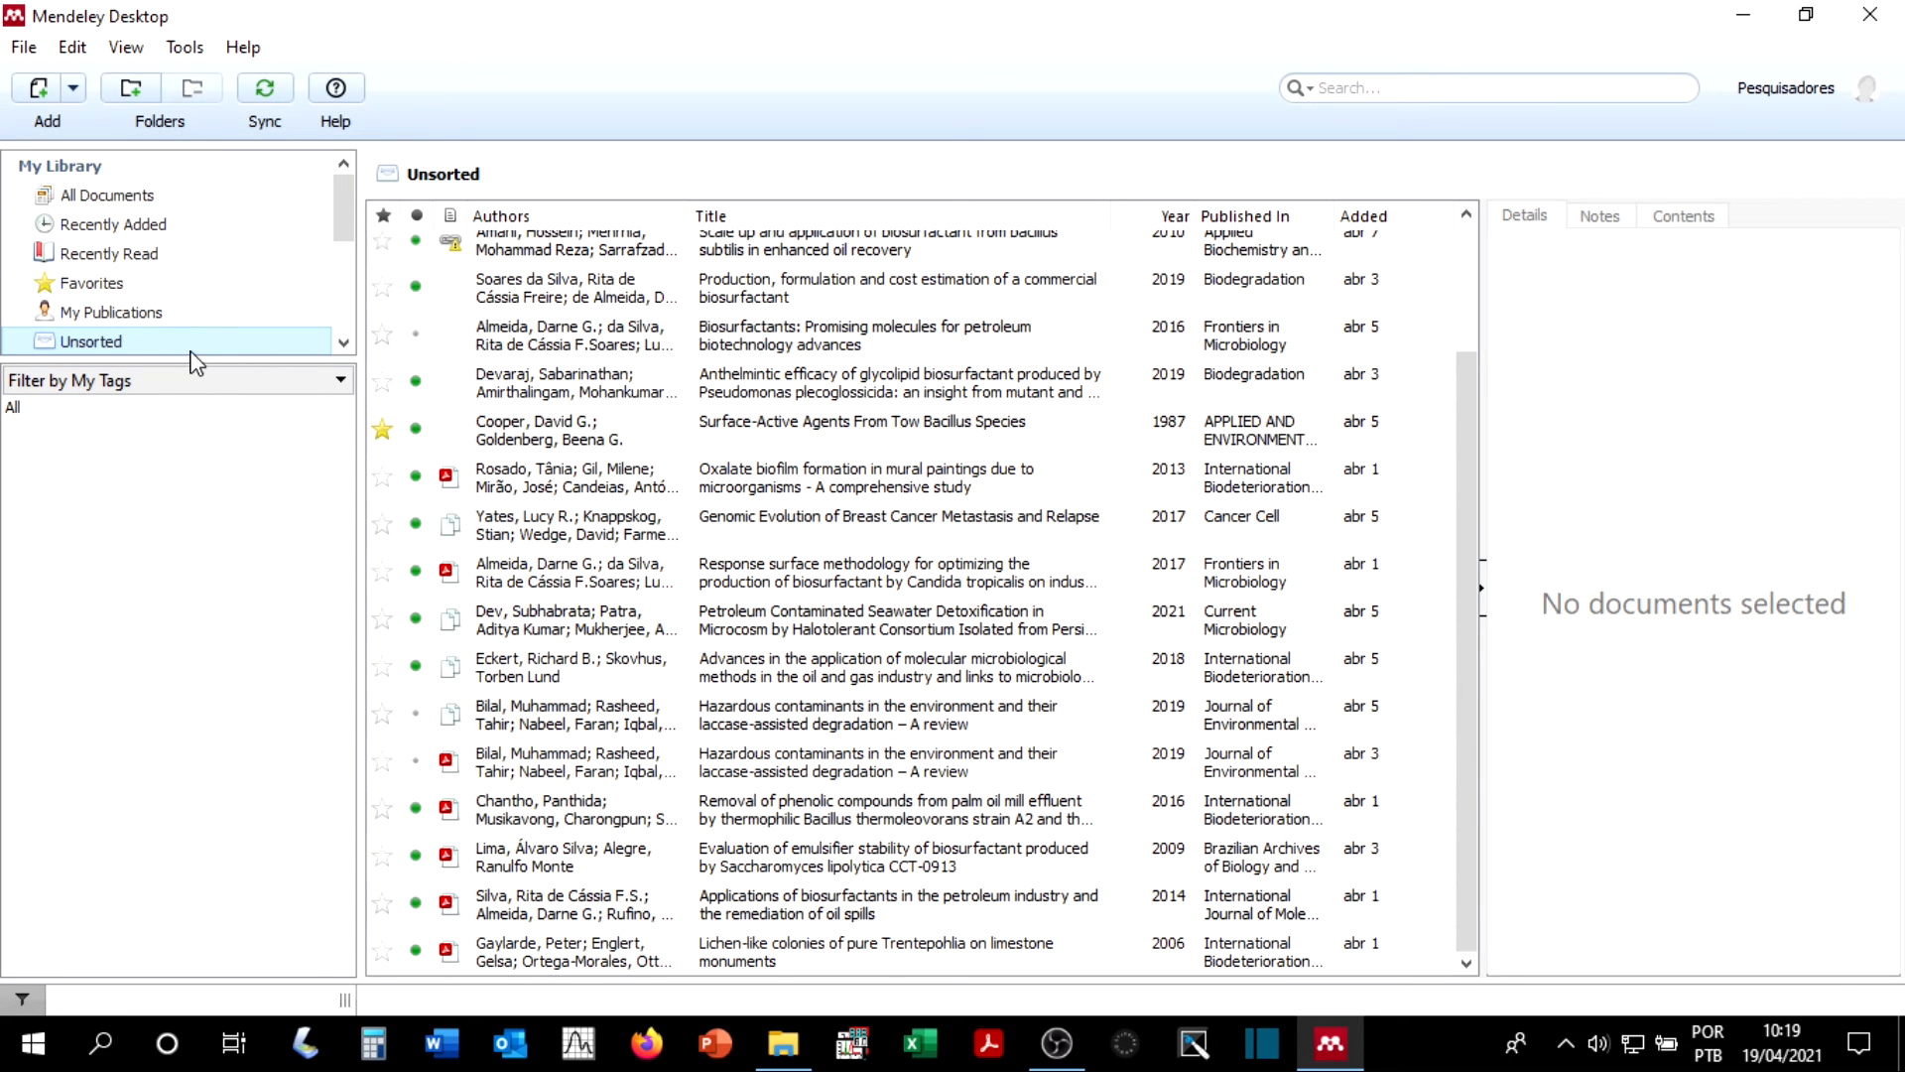
click(139, 199)
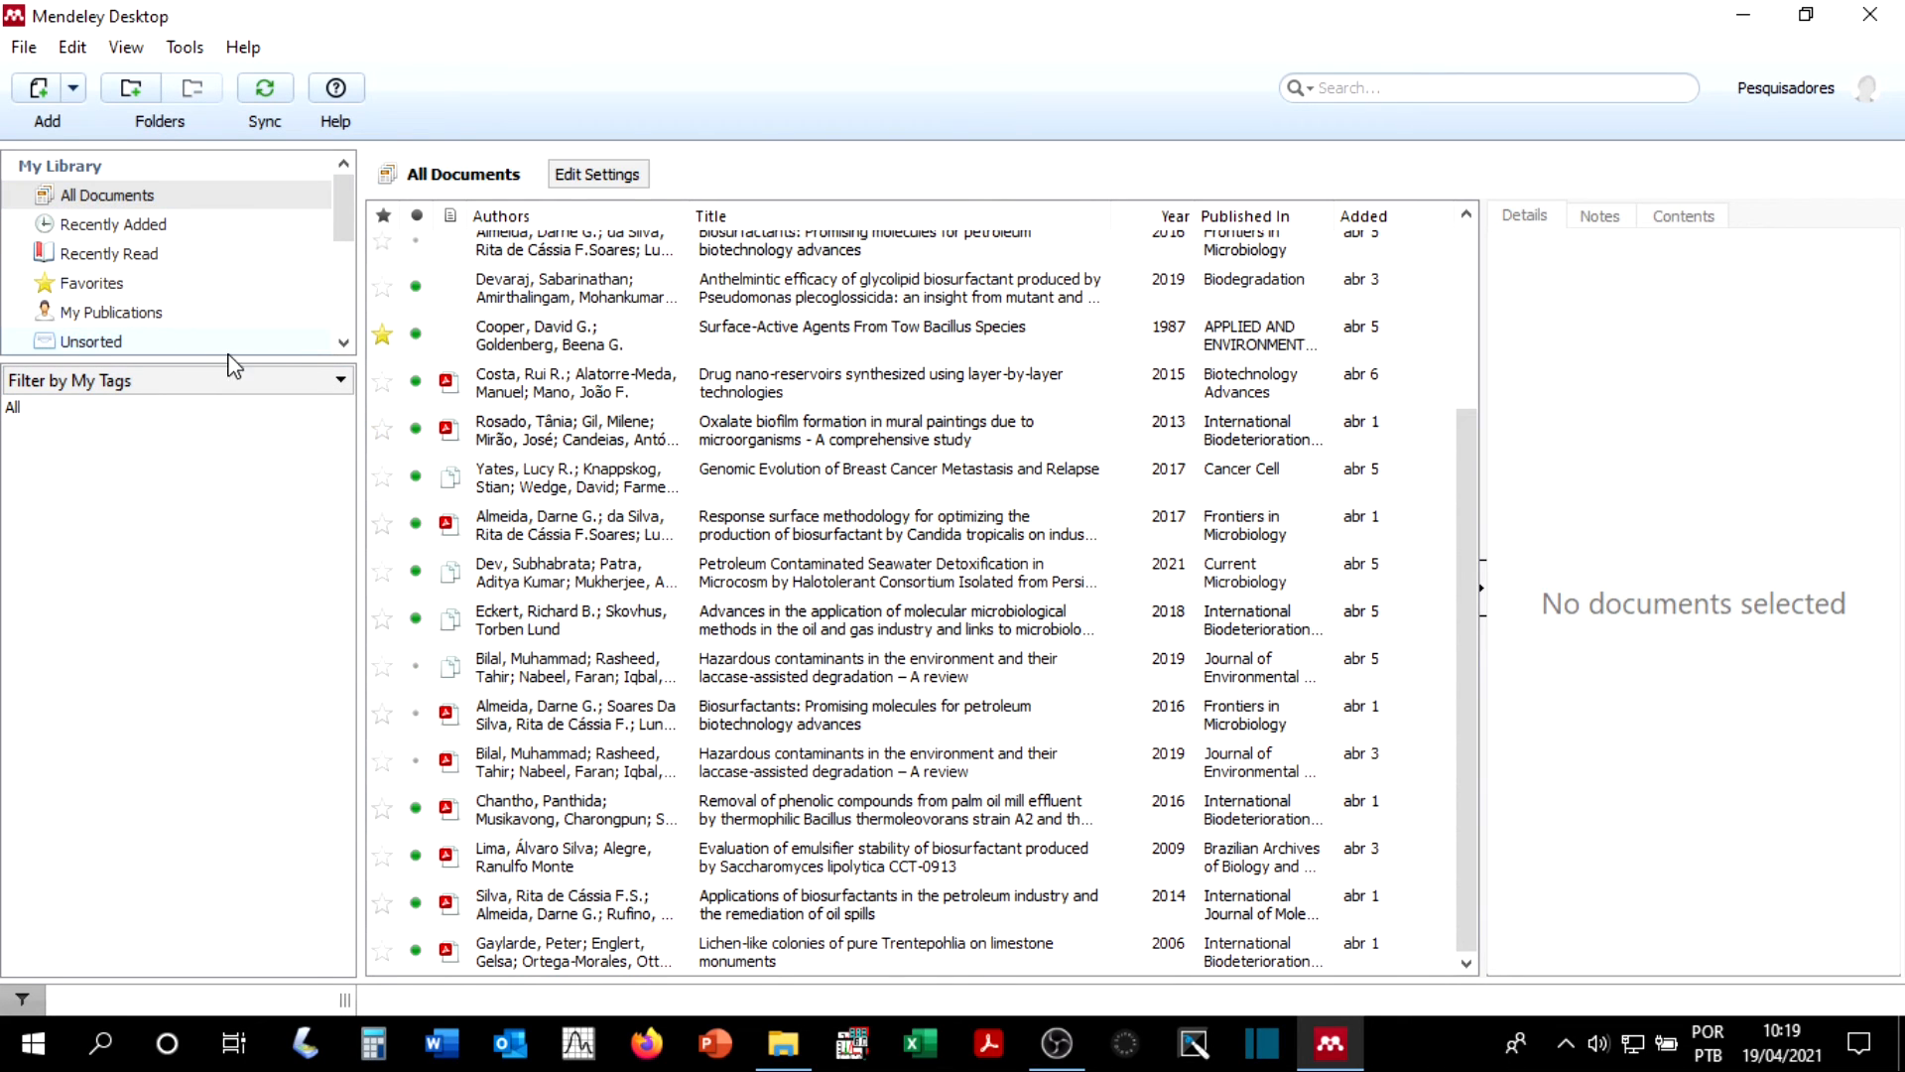
click(177, 346)
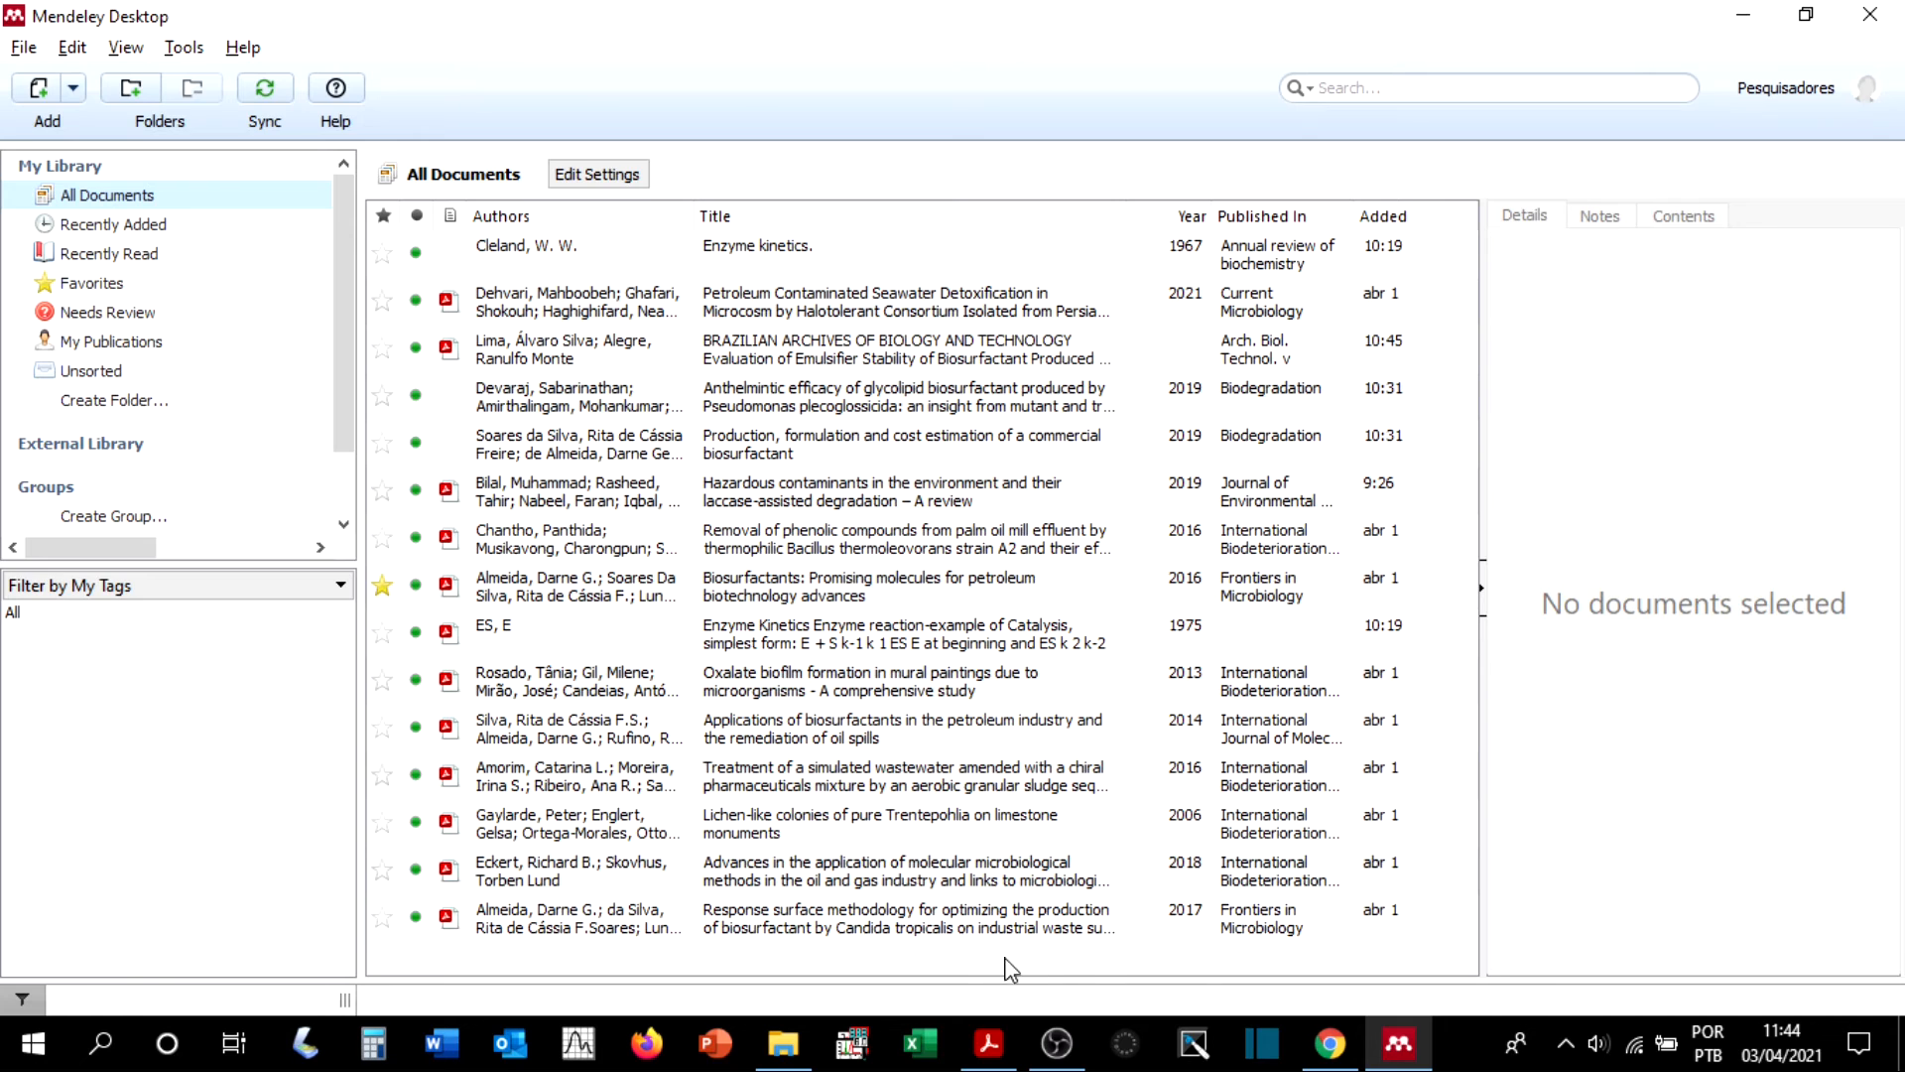
Step: Import the PDF Cooper 1987 from Pasta 2 in File Explorer into All Documents, and check its details
click(786, 1043)
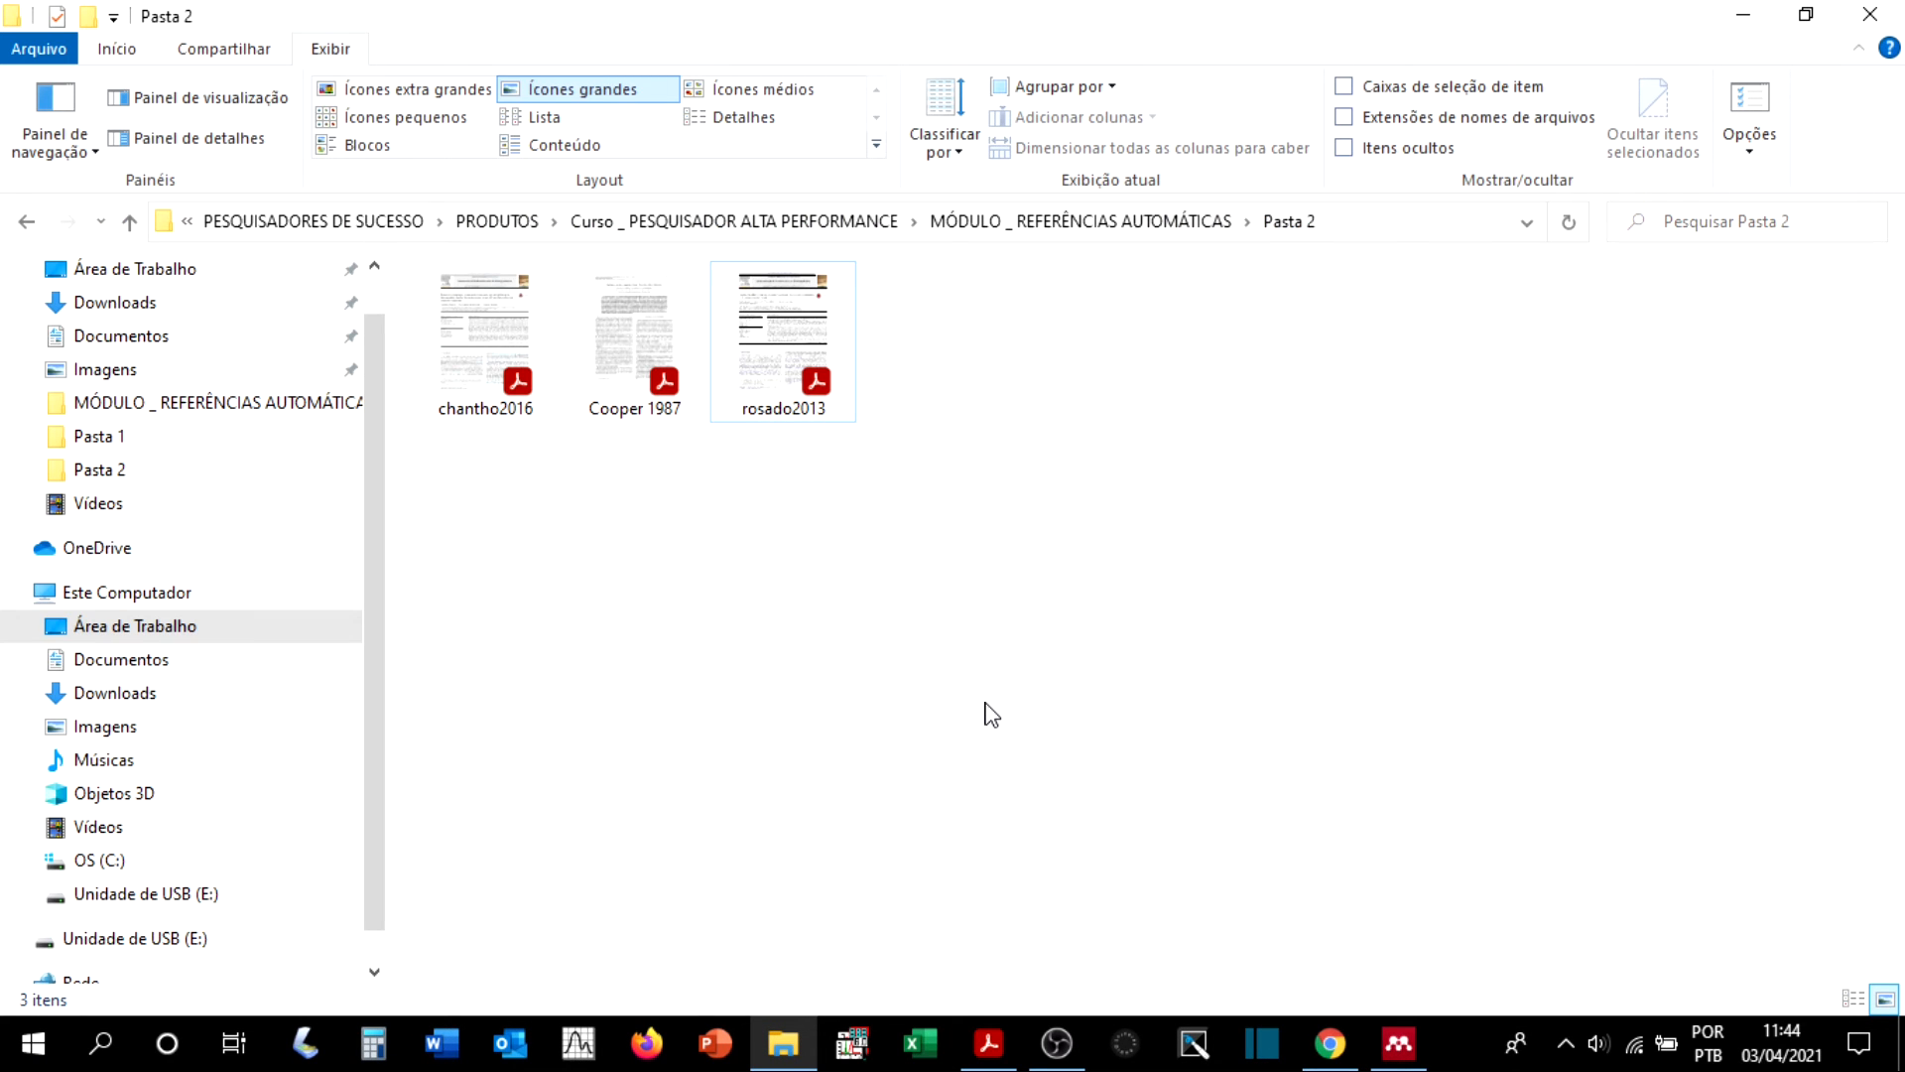
click(647, 335)
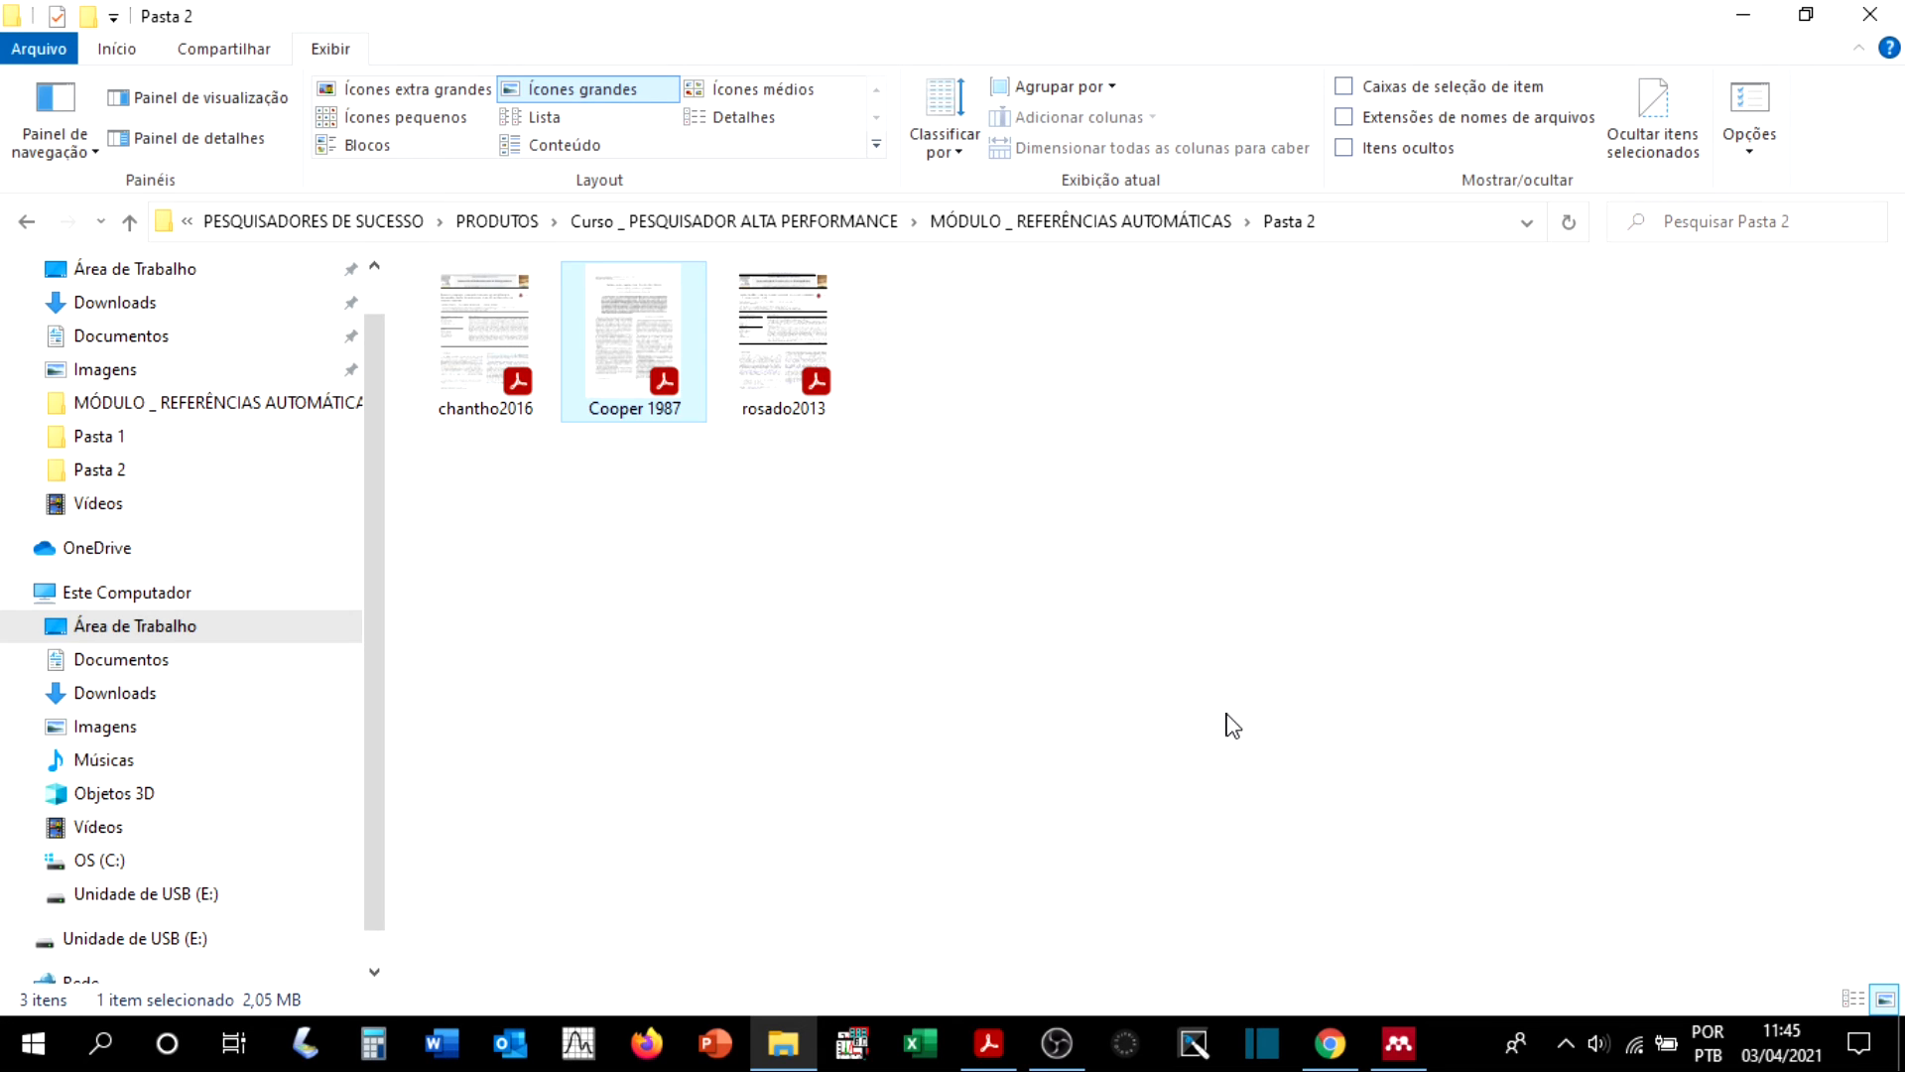
click(1813, 14)
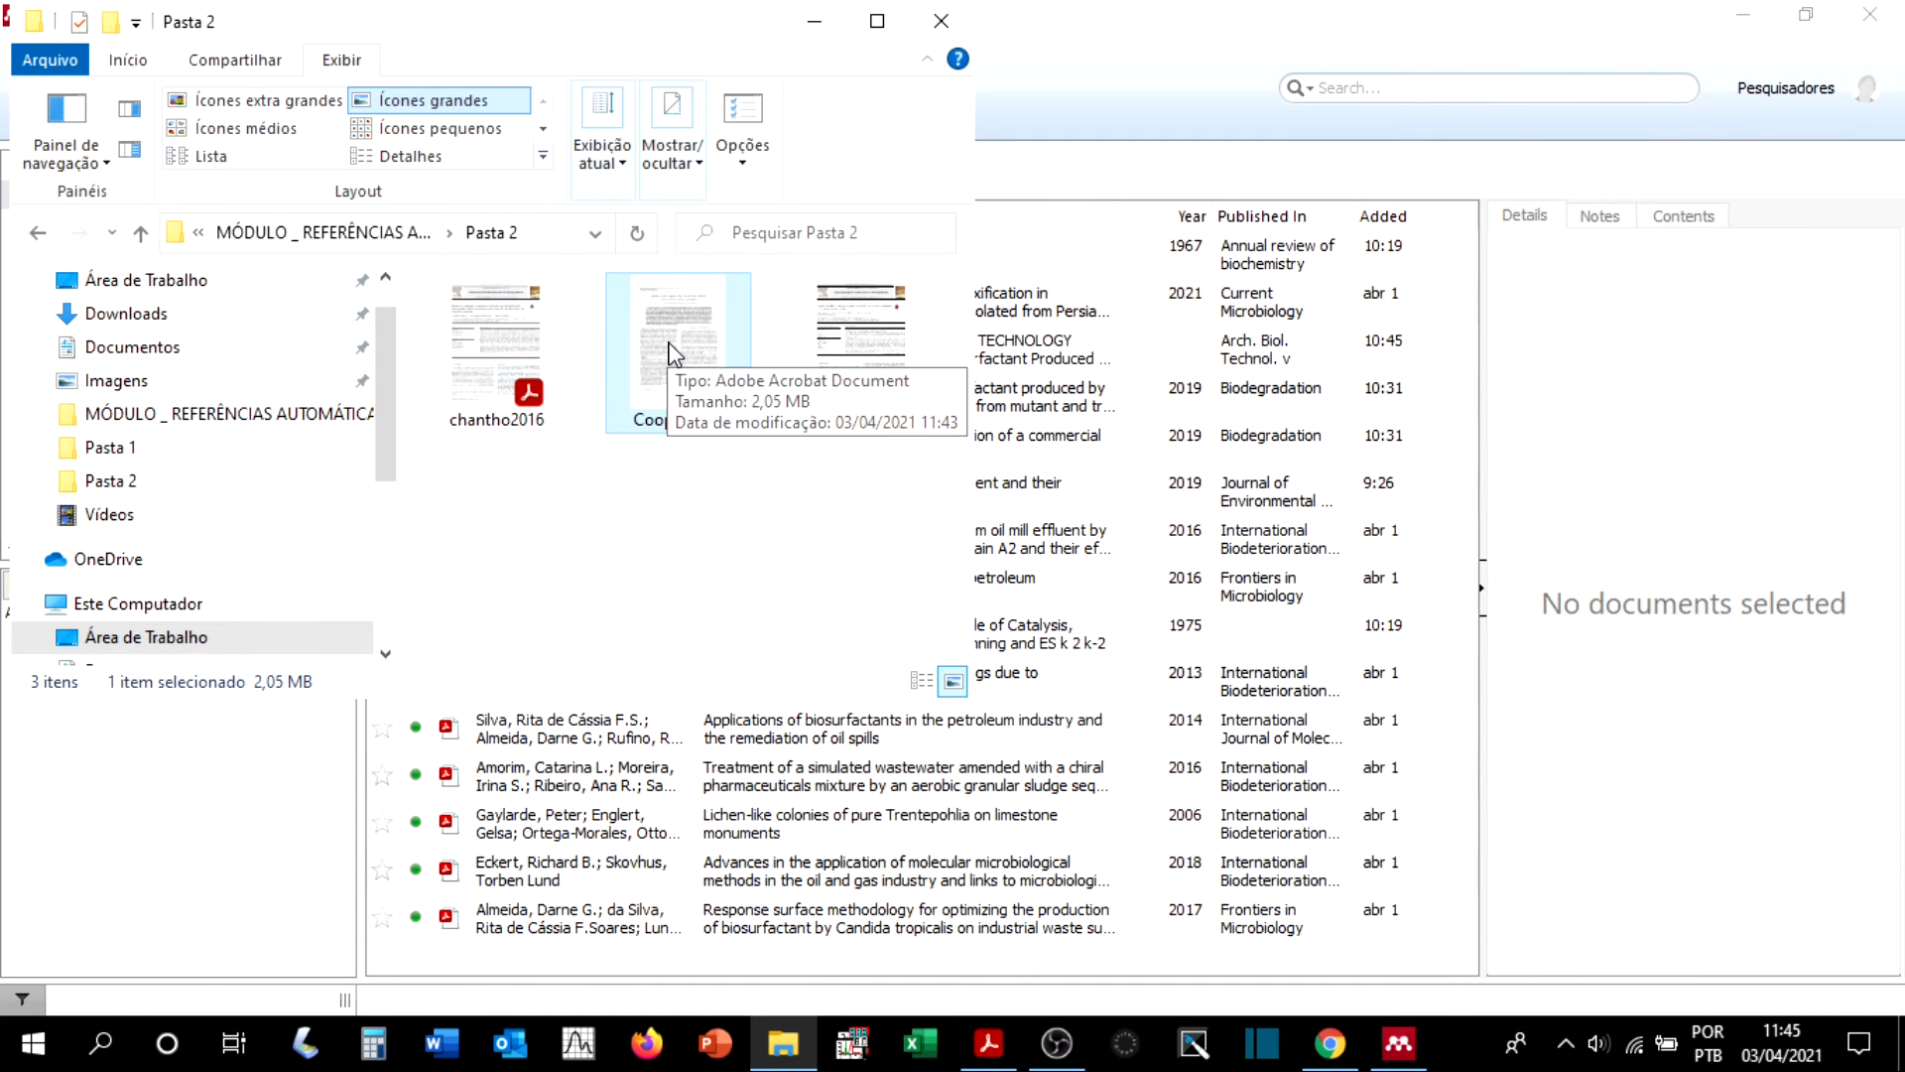
drag(674, 355, 1067, 553)
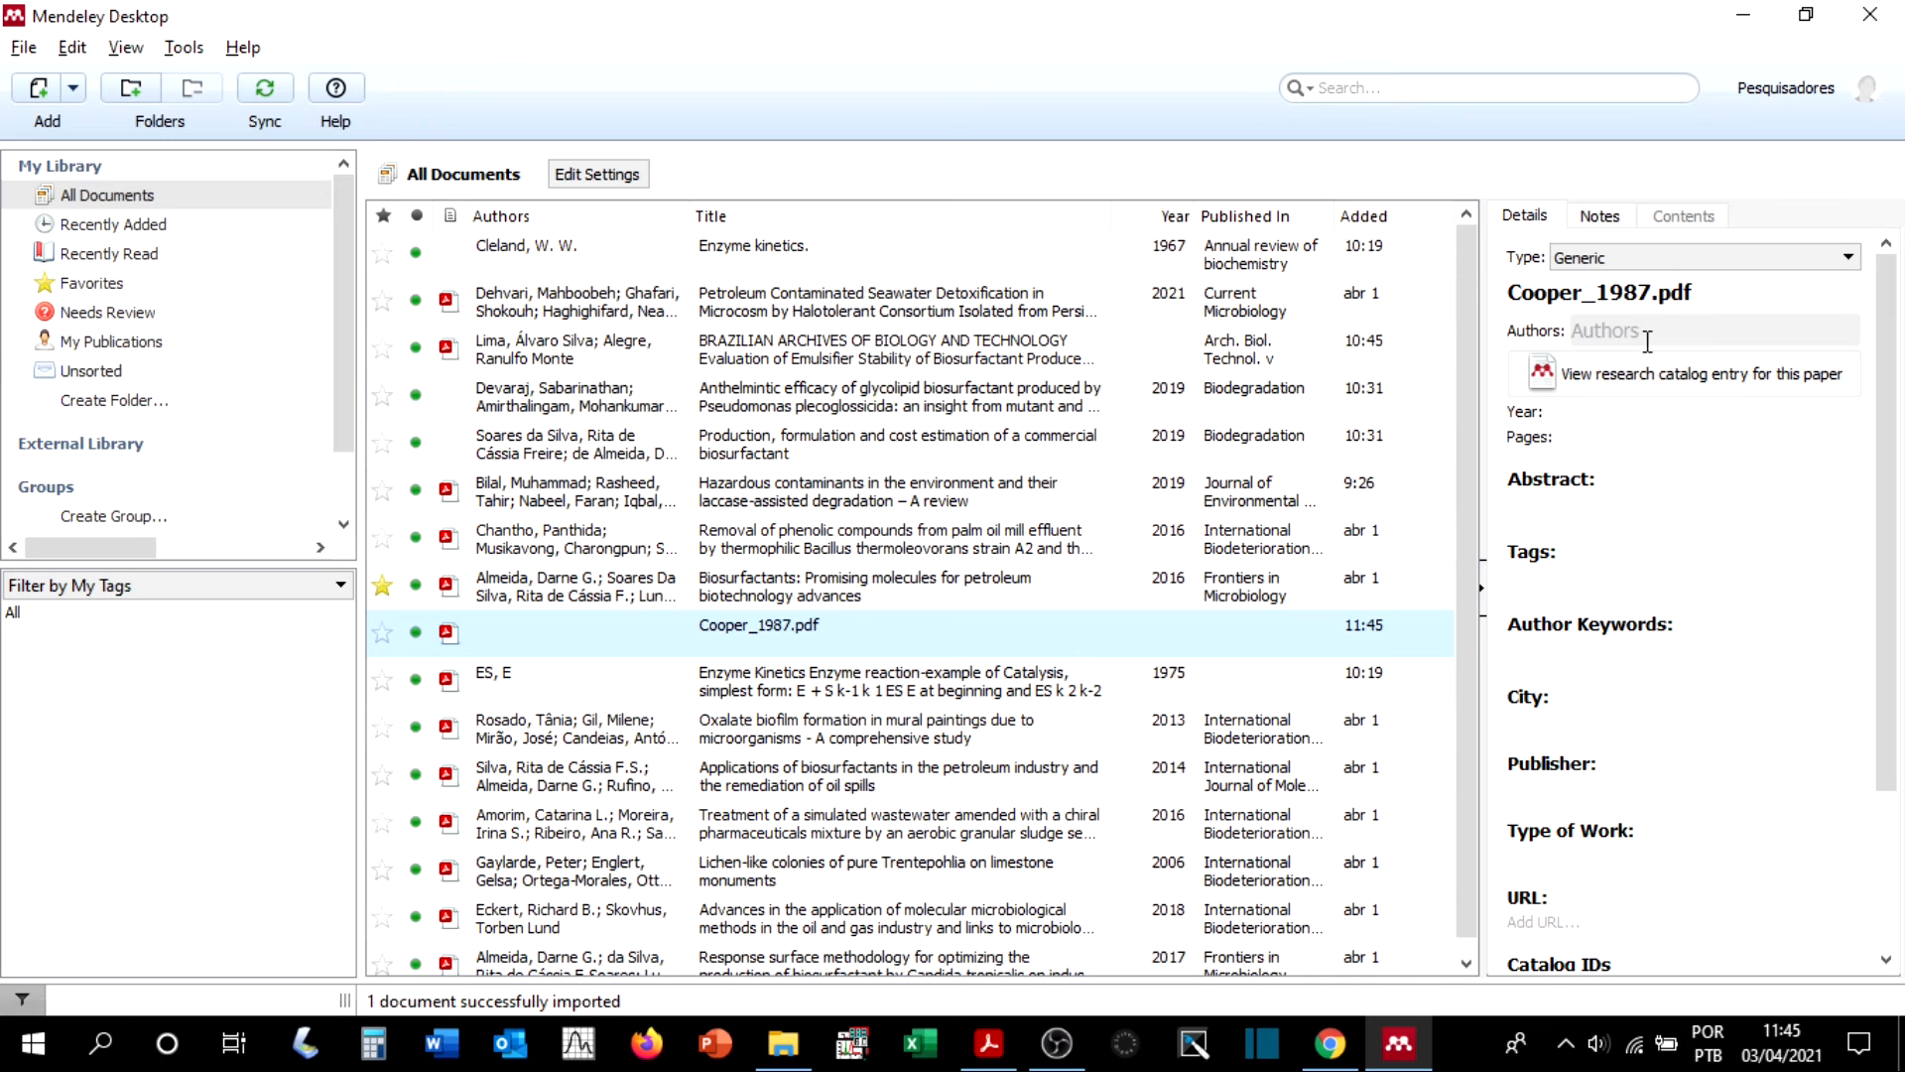
scroll(1617, 635, down, 3)
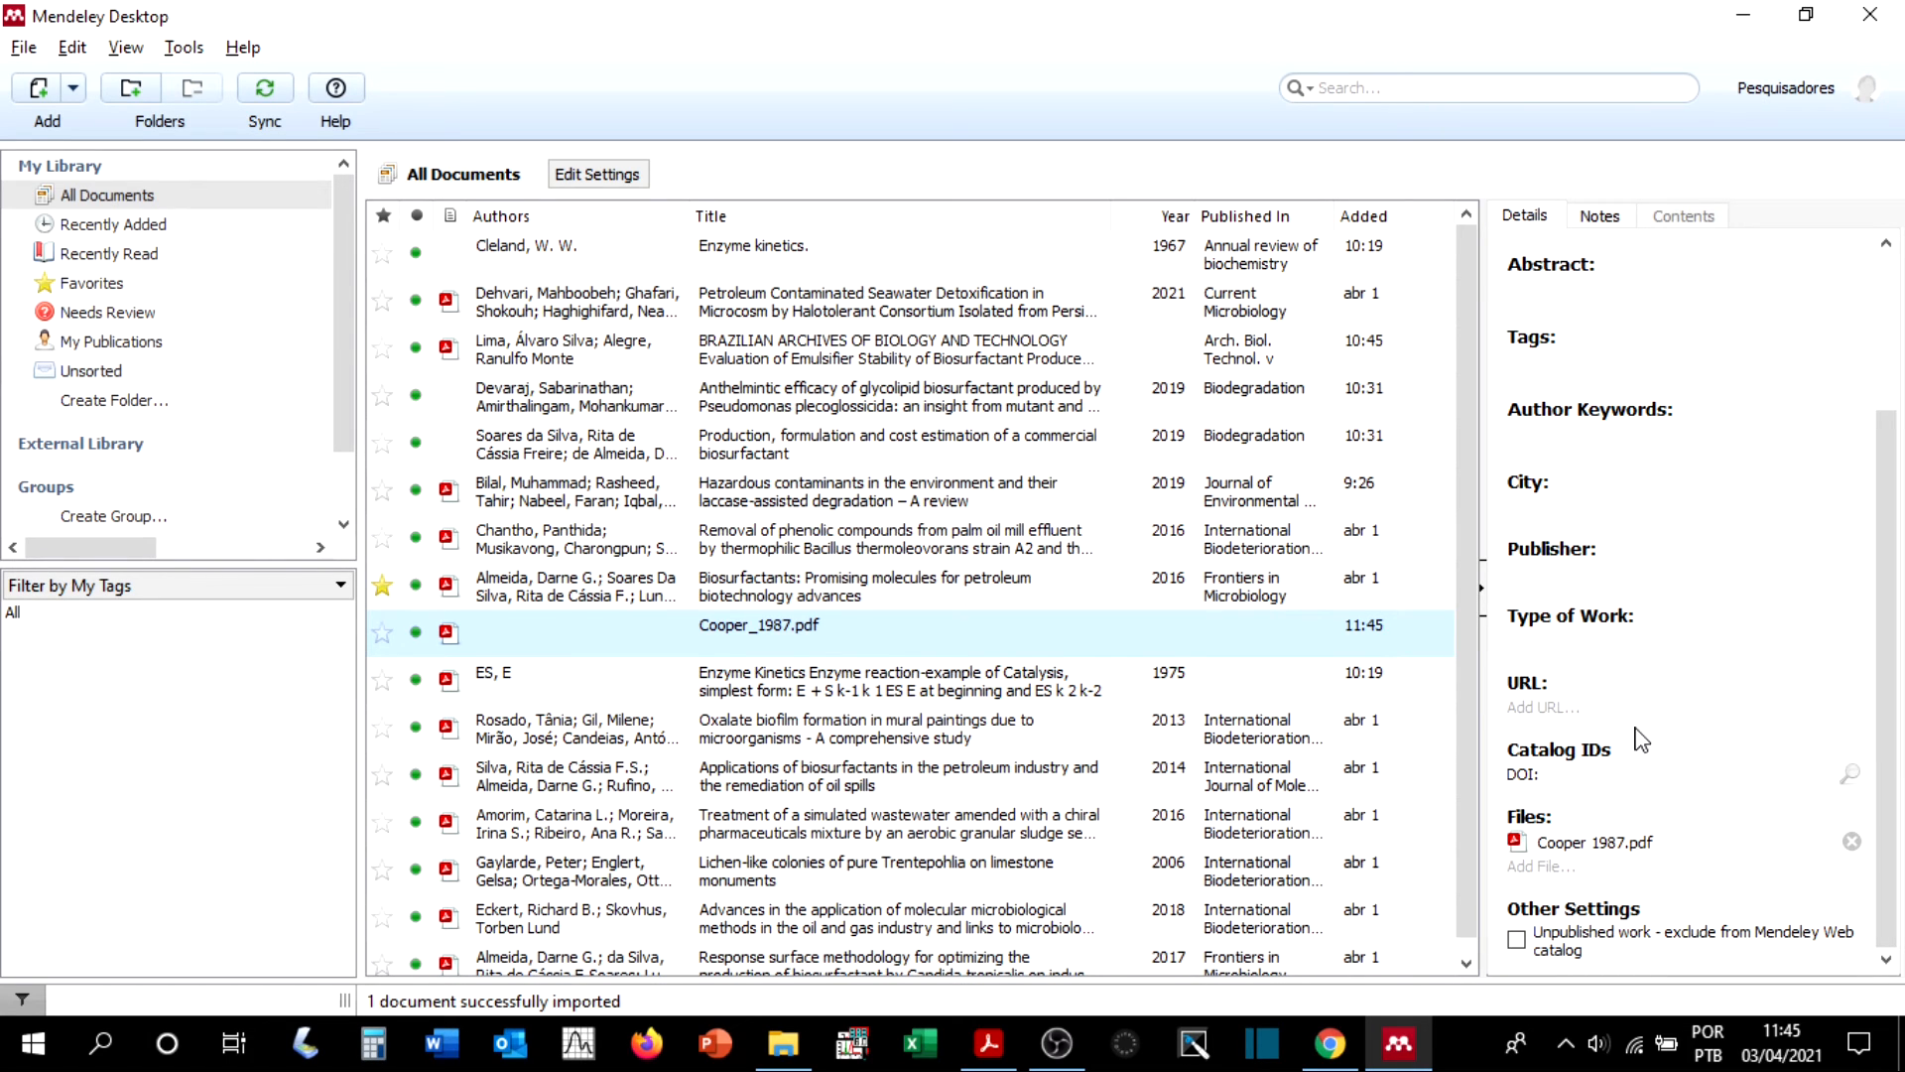
scroll(1630, 783, up, 3)
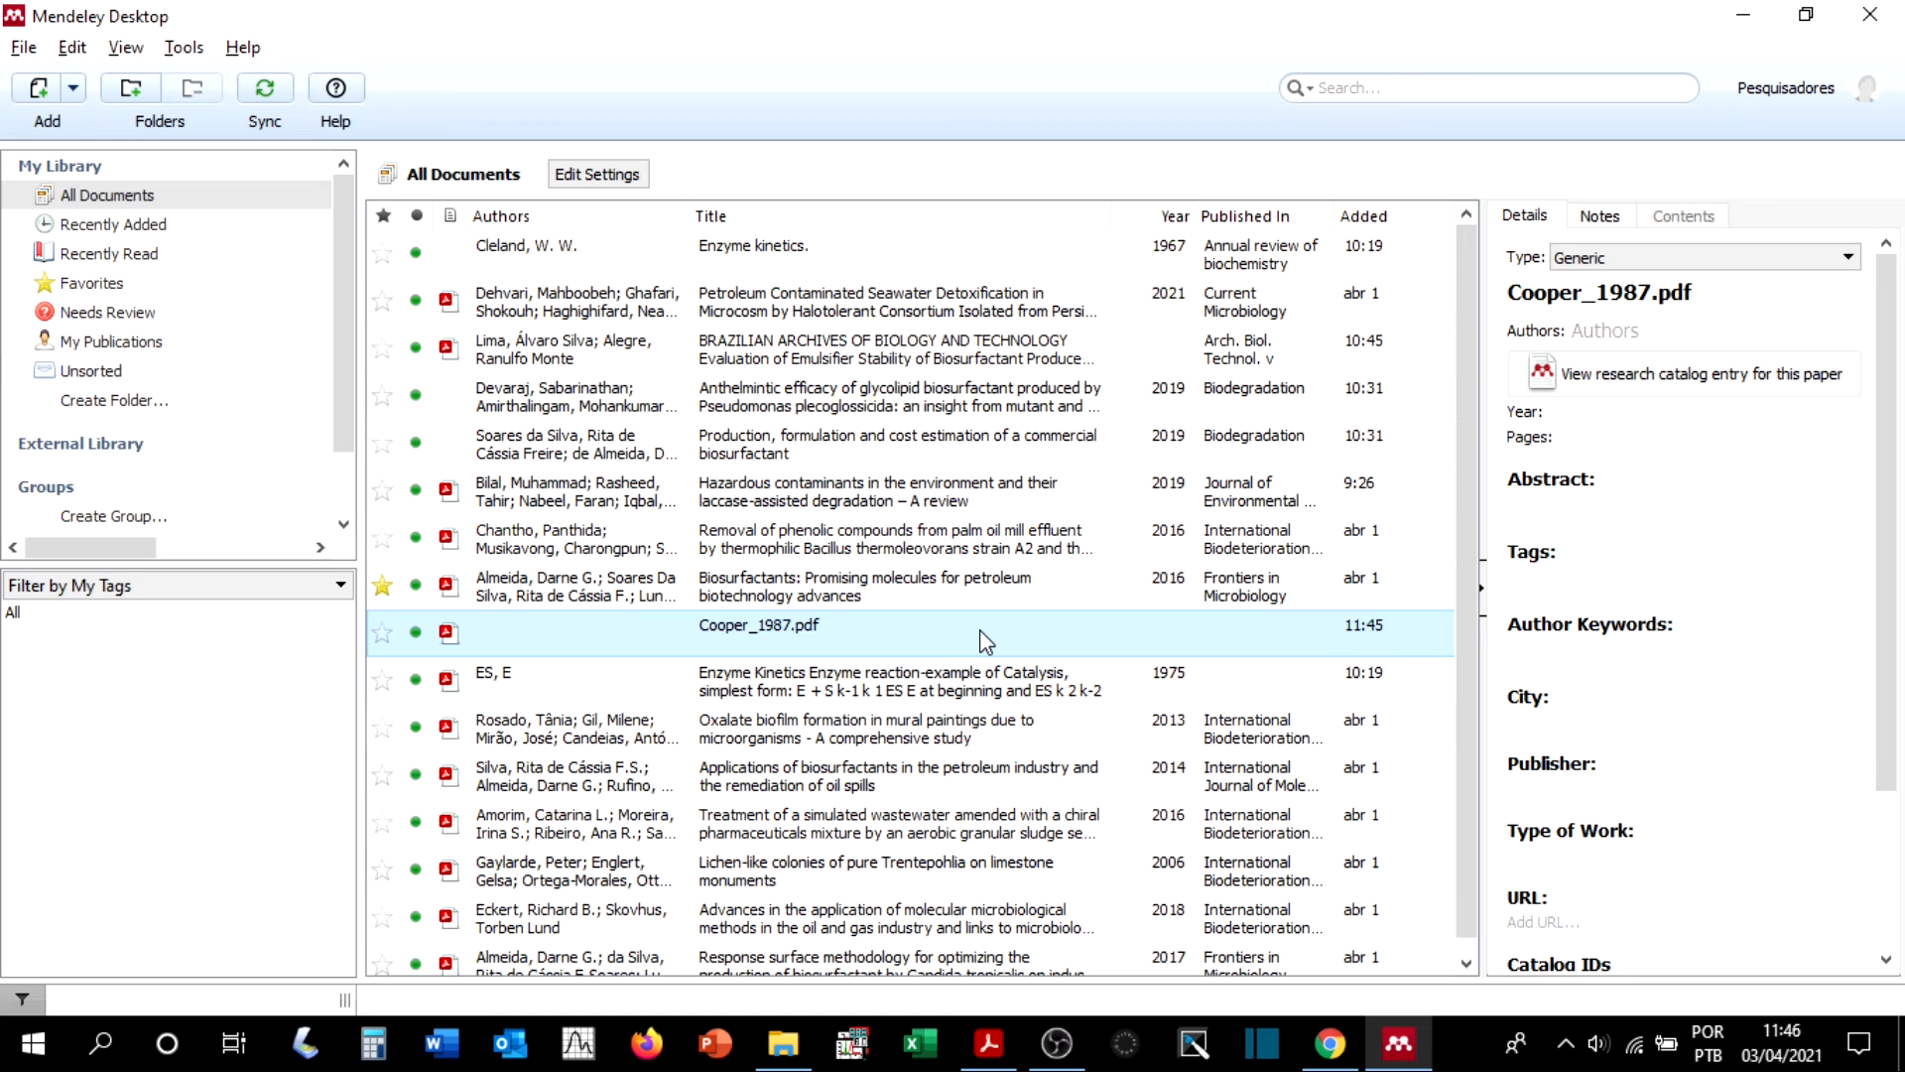
Step: Start a manual library entry, preview the fields for the Book type, and set the type to Journal Article
click(26, 49)
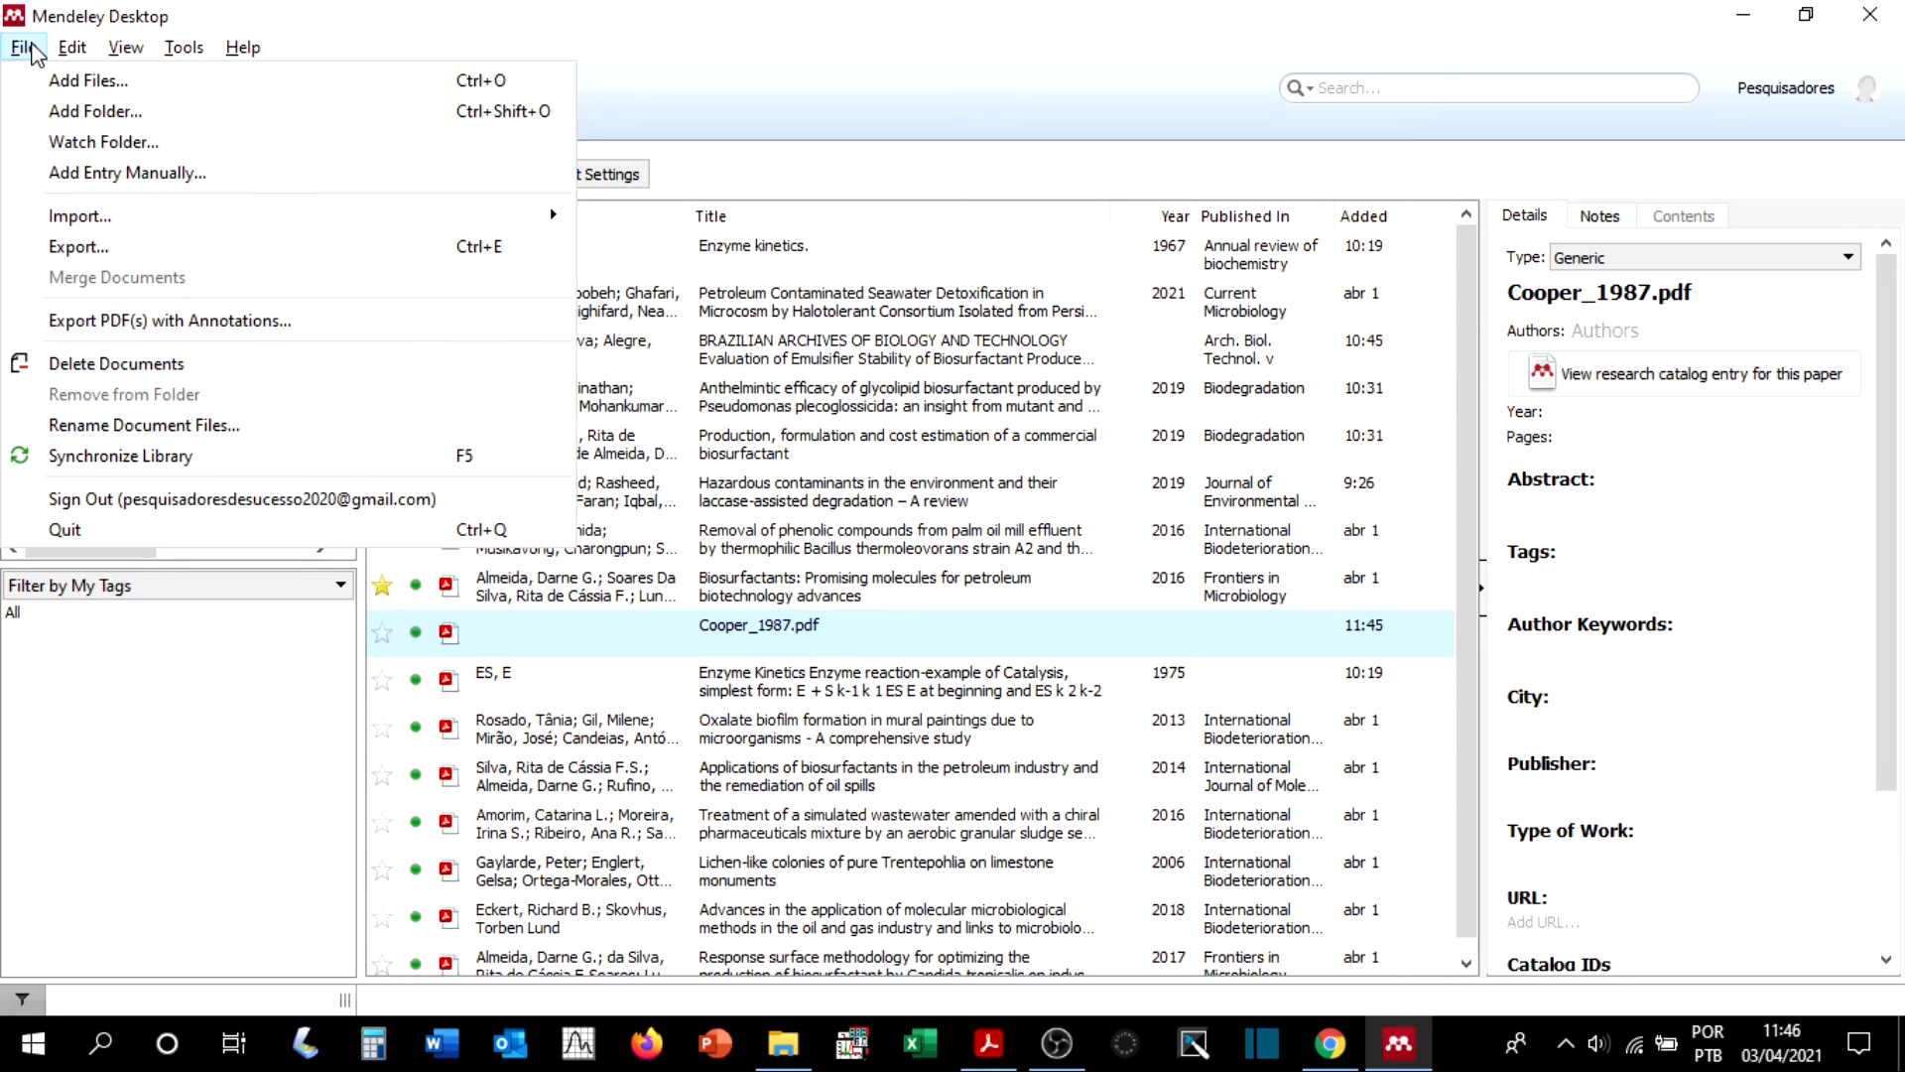
click(116, 174)
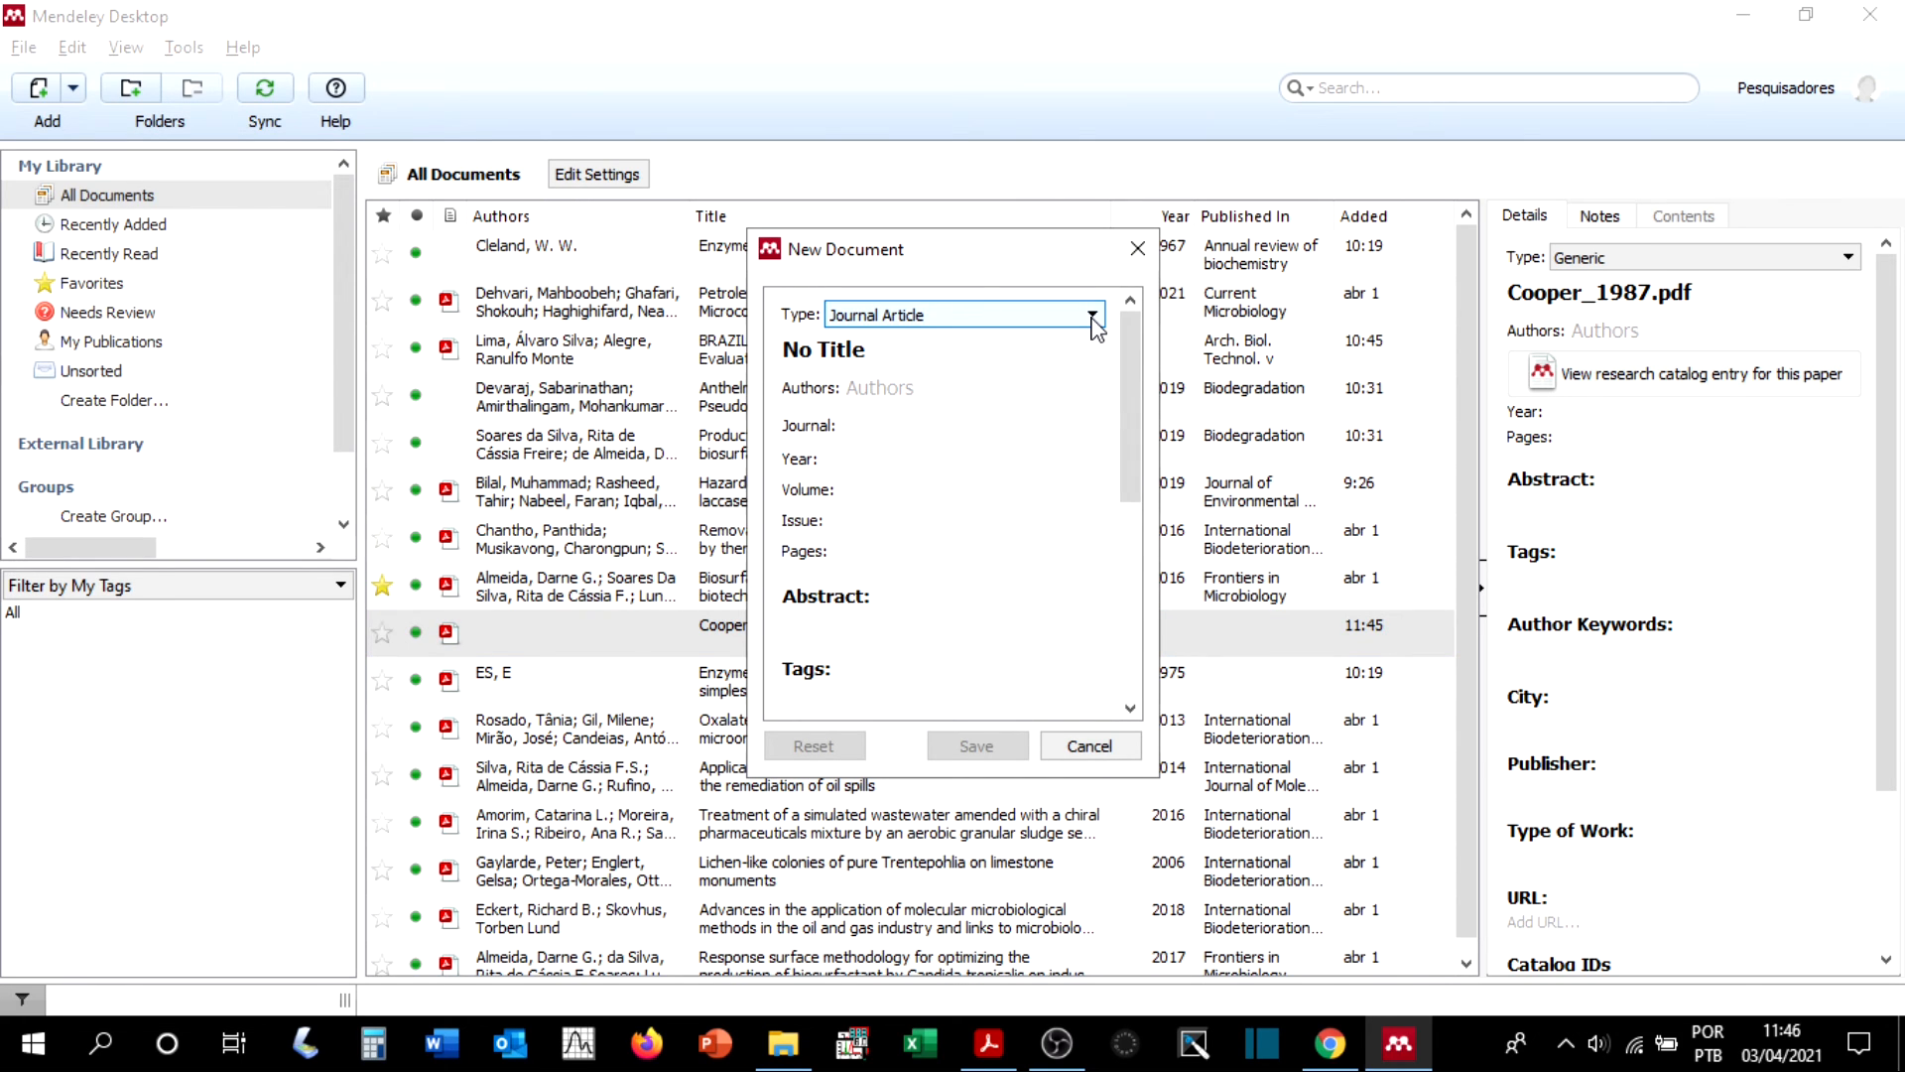
click(1093, 316)
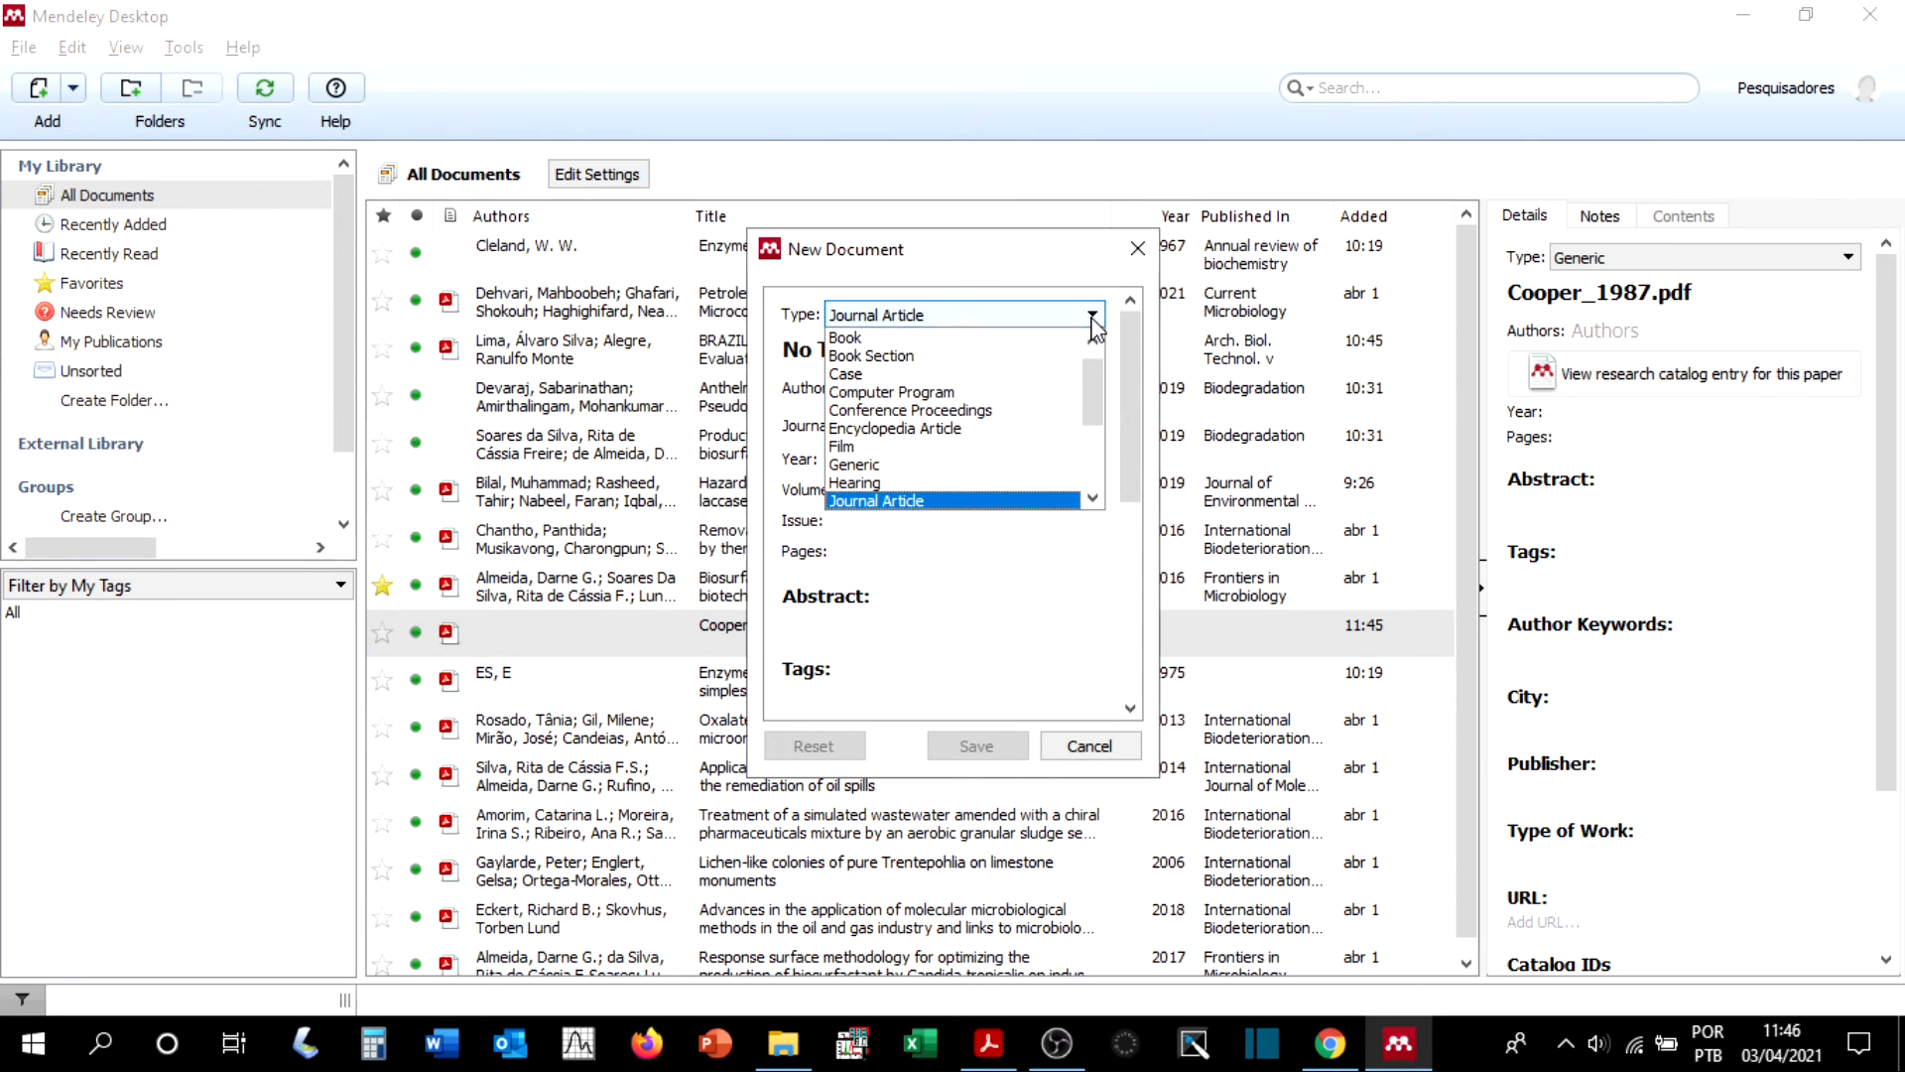
click(886, 338)
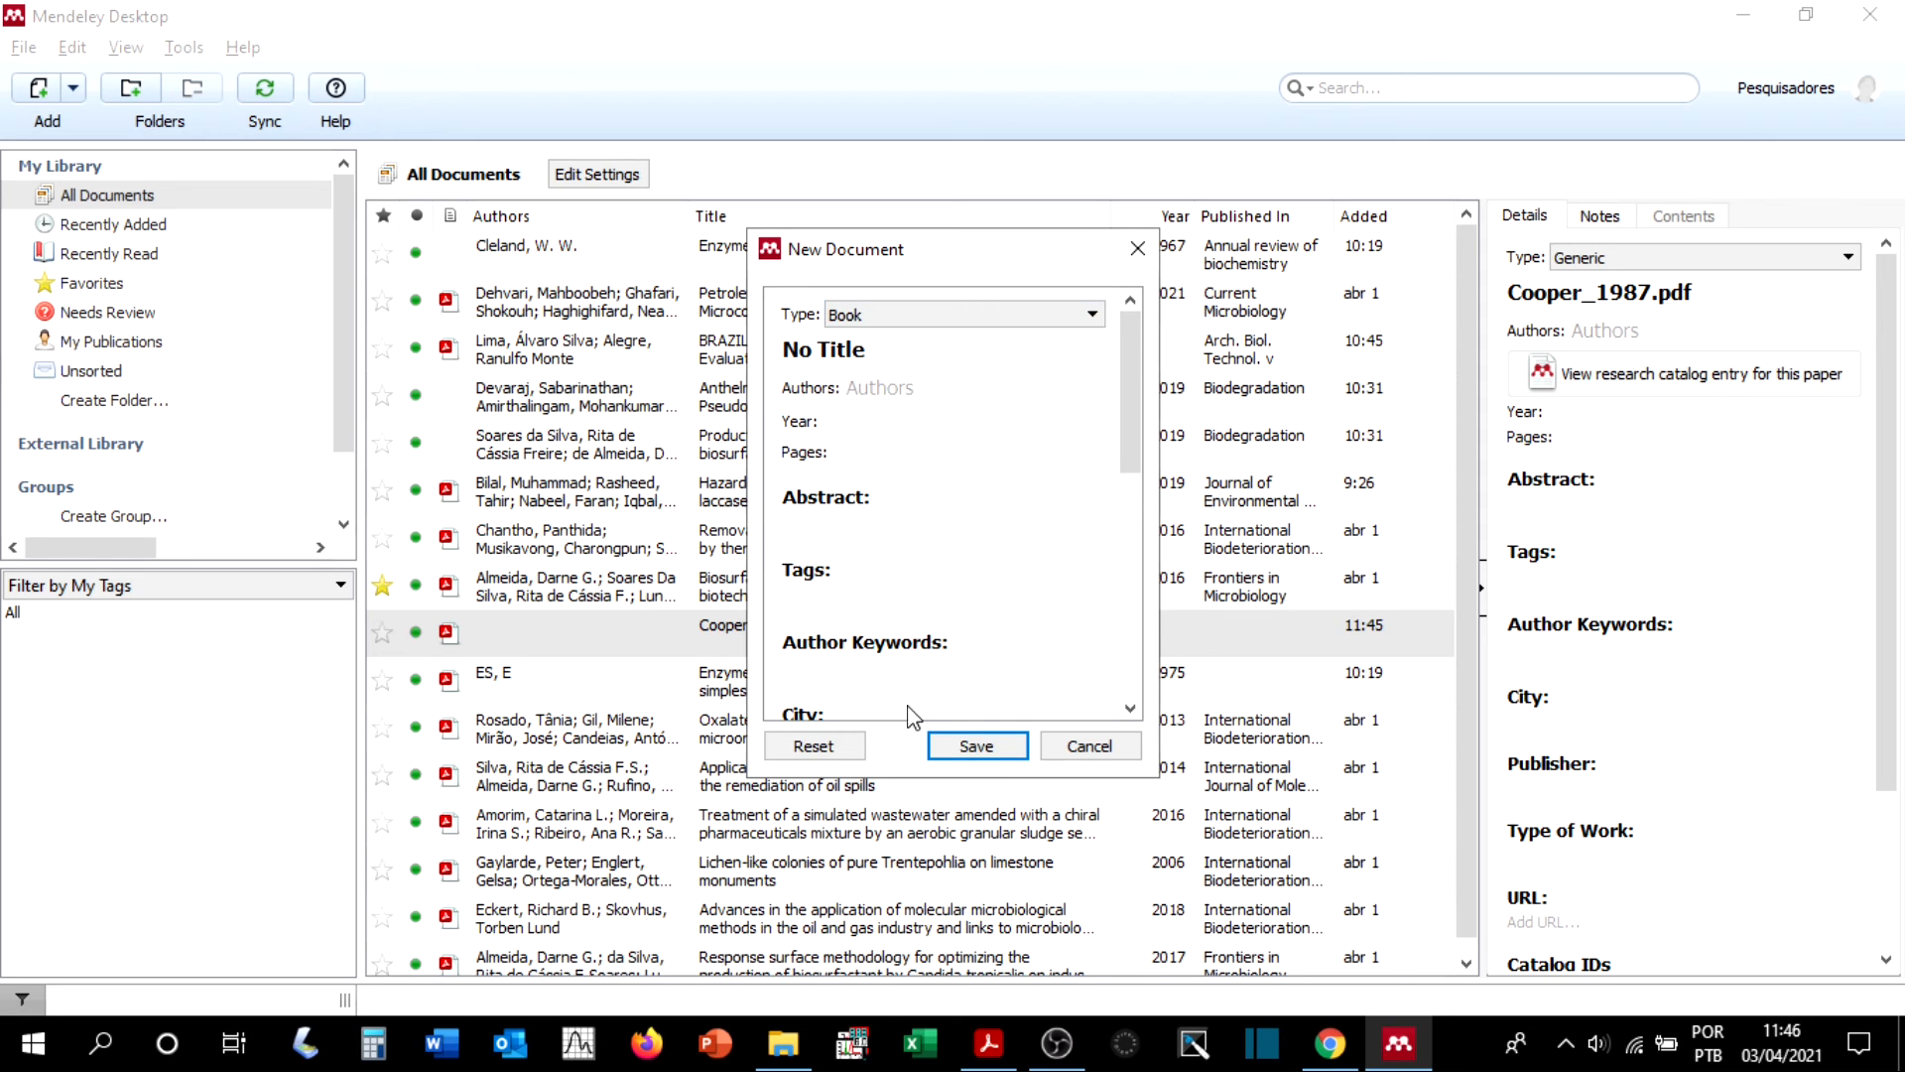
mouse_move(1128, 467)
mouse_down()
mouse_move(1129, 694)
mouse_move(1134, 467)
mouse_up()
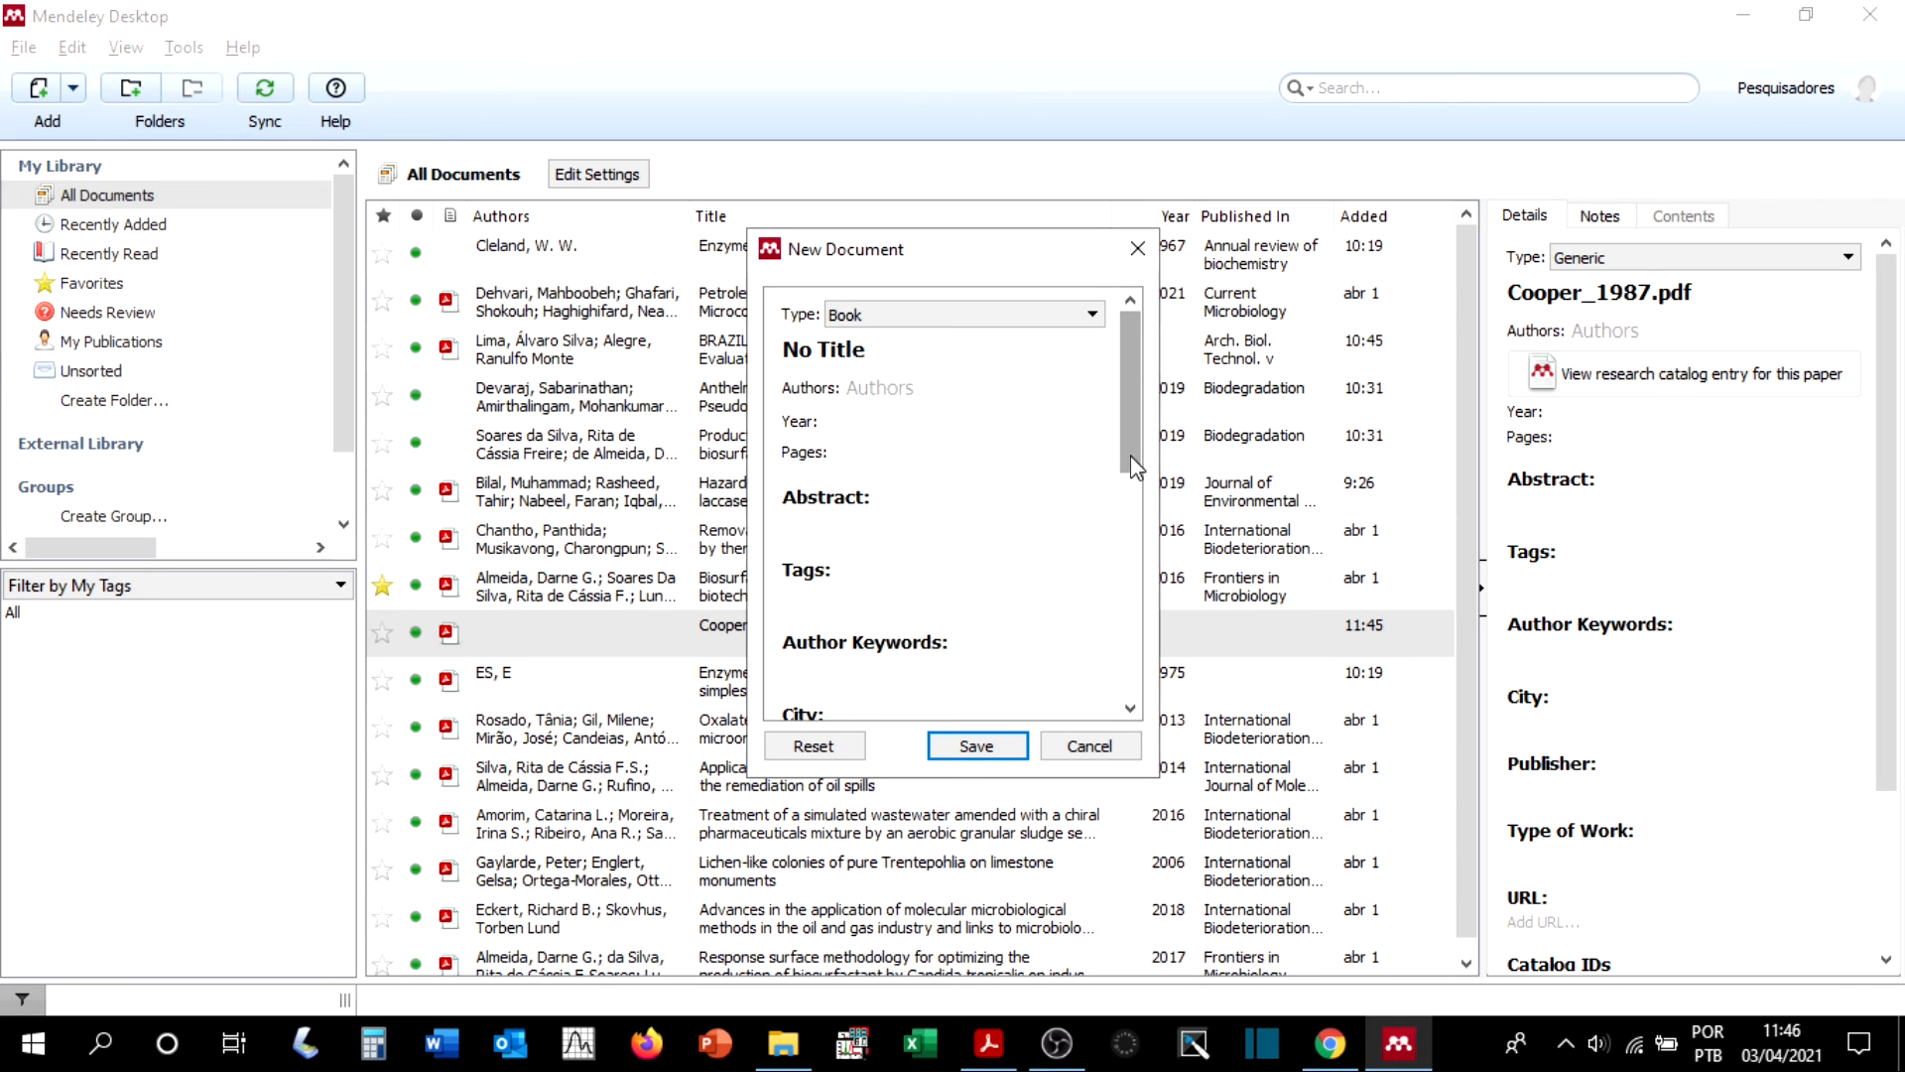
click(1093, 317)
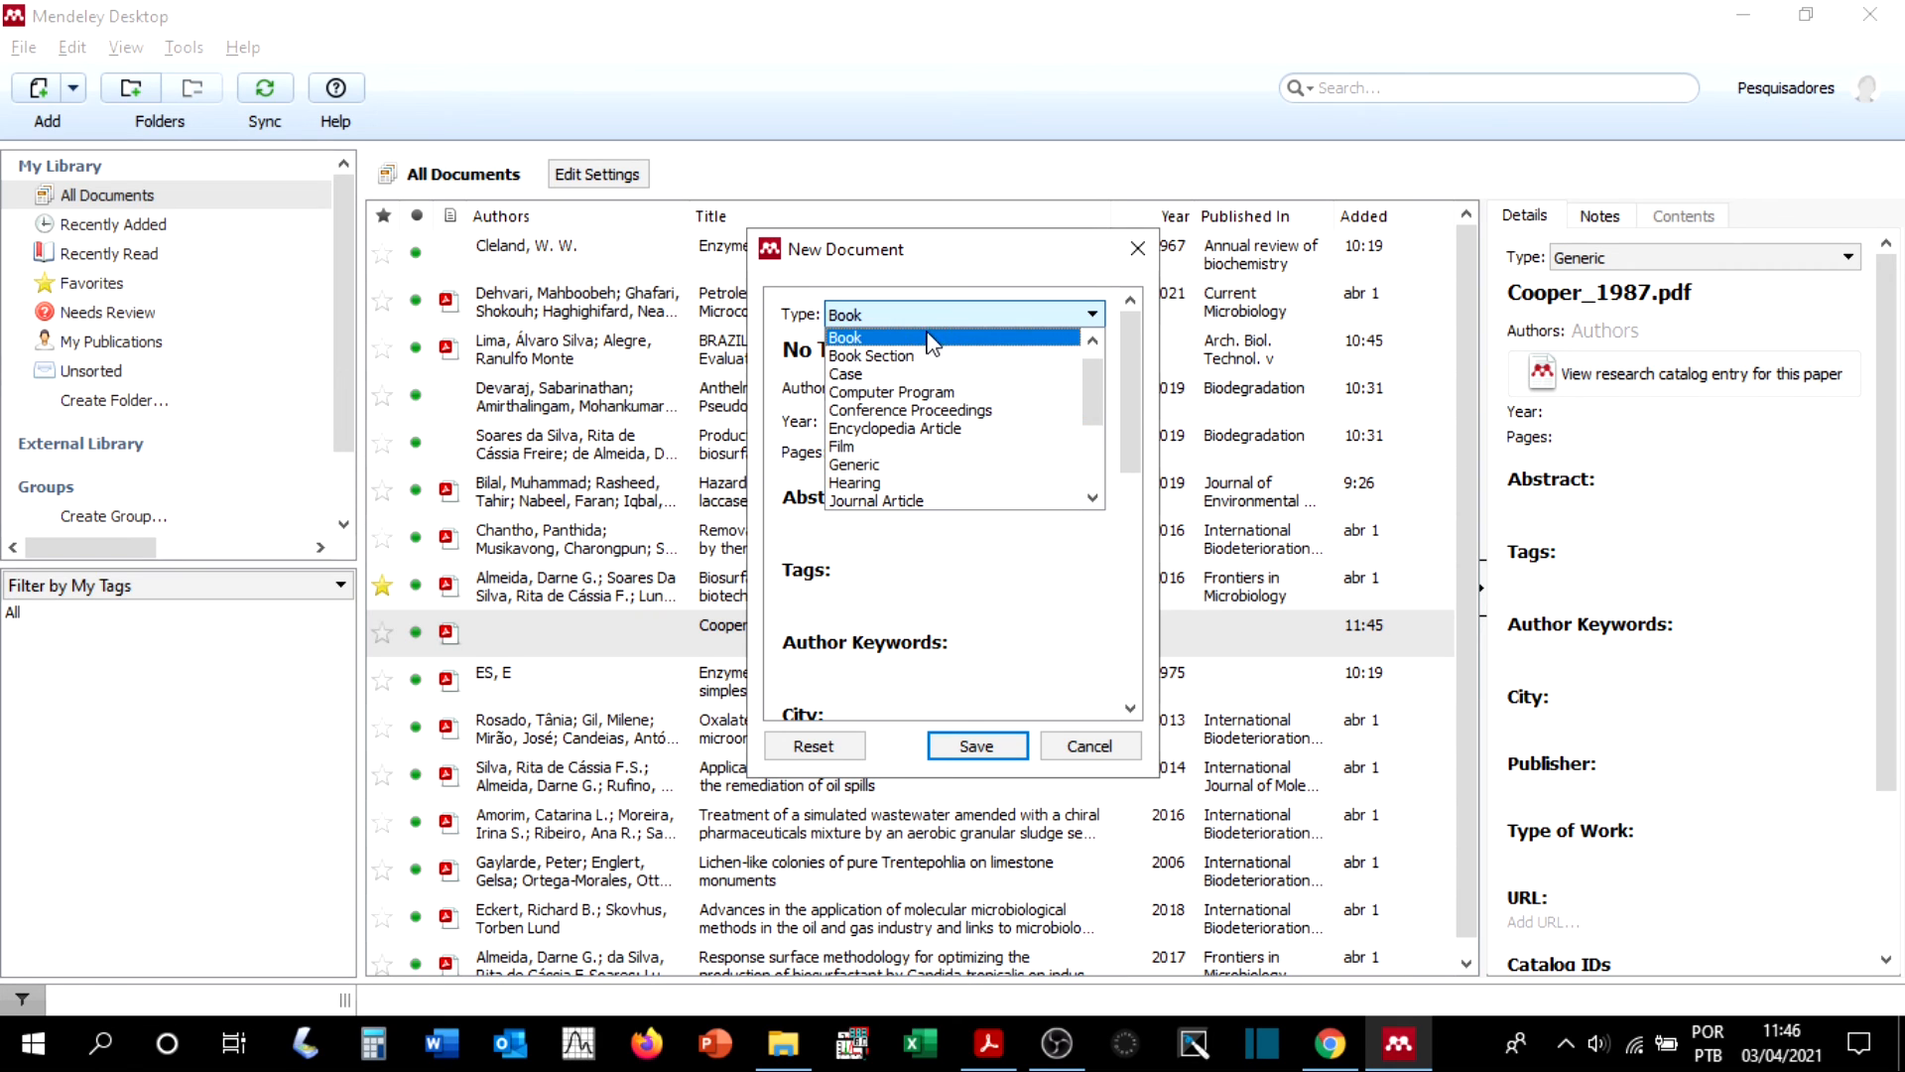
click(987, 504)
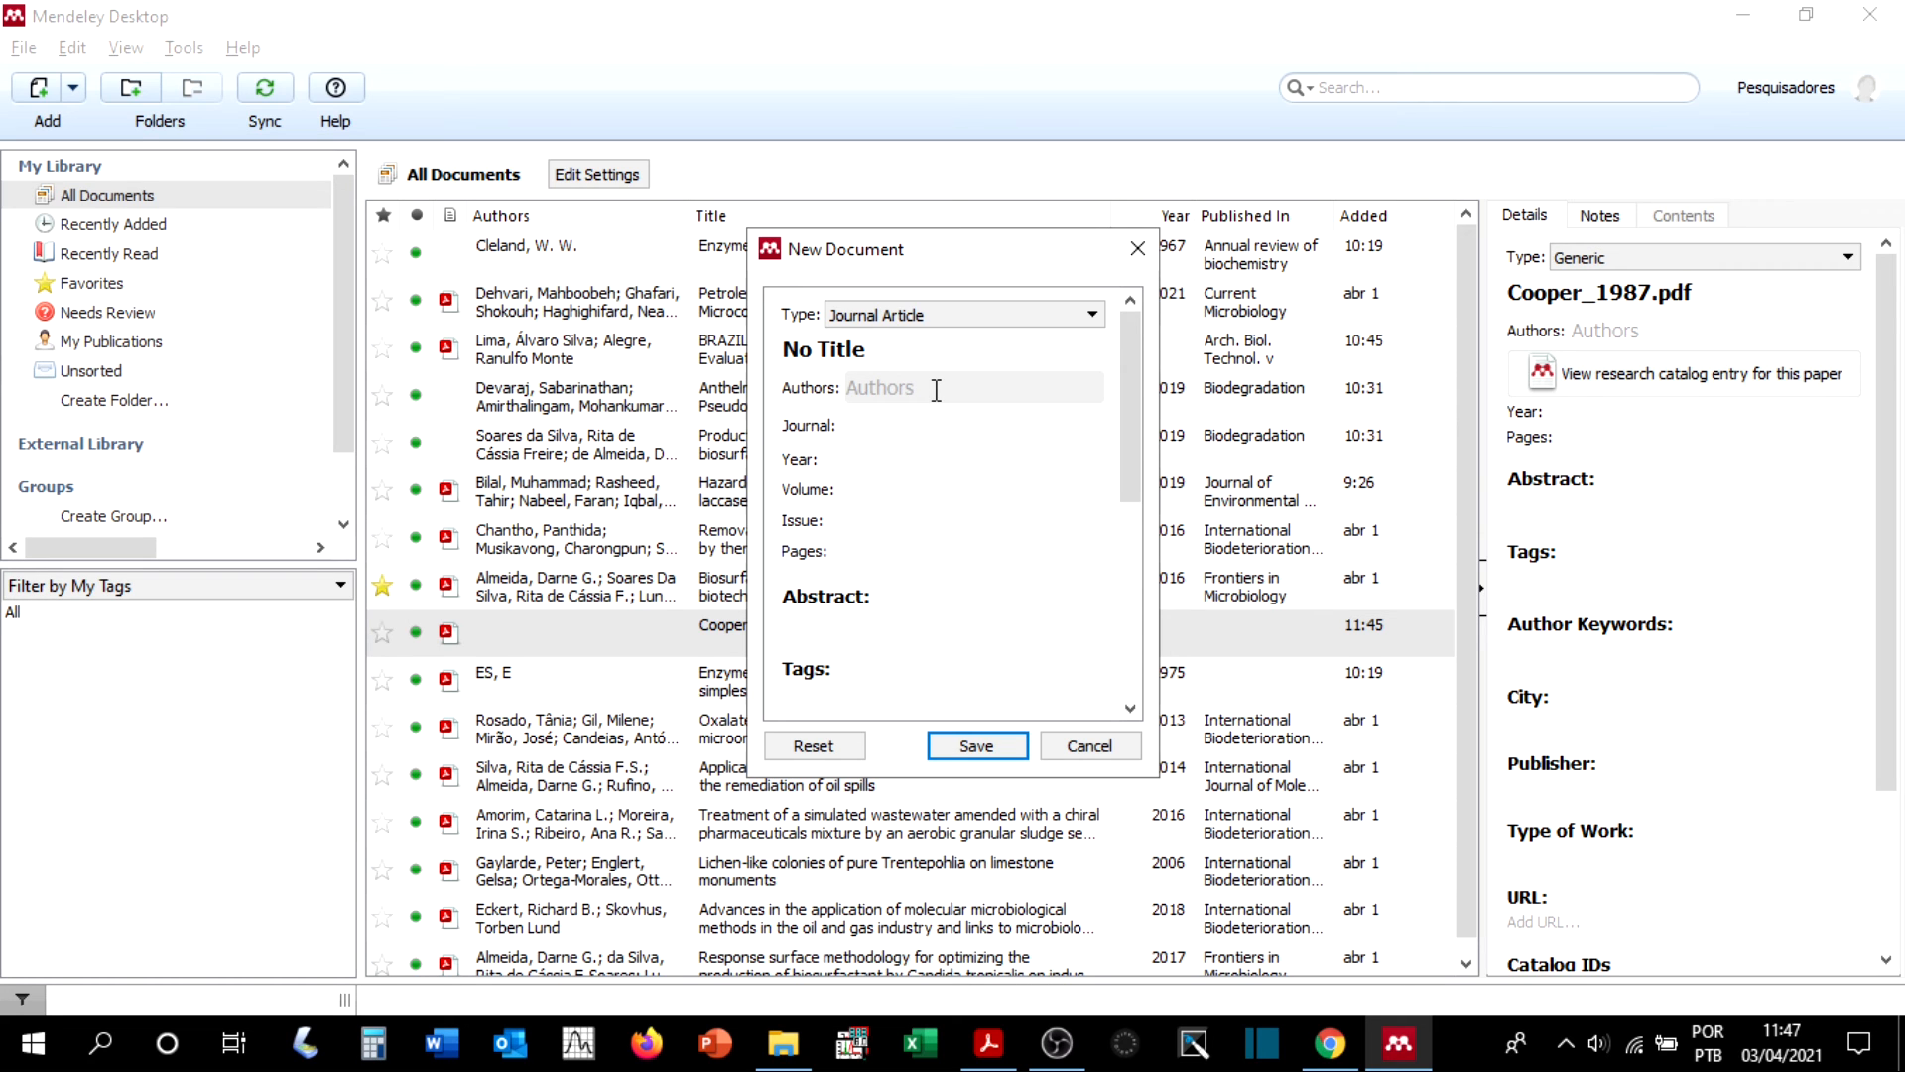
Step: Enter the title "Surface-Active Agents From Tow Bacillus Species" in the new entry, consulting the Cooper1987 PDF in Adobe Acrobat Reader
key(alt+Tab)
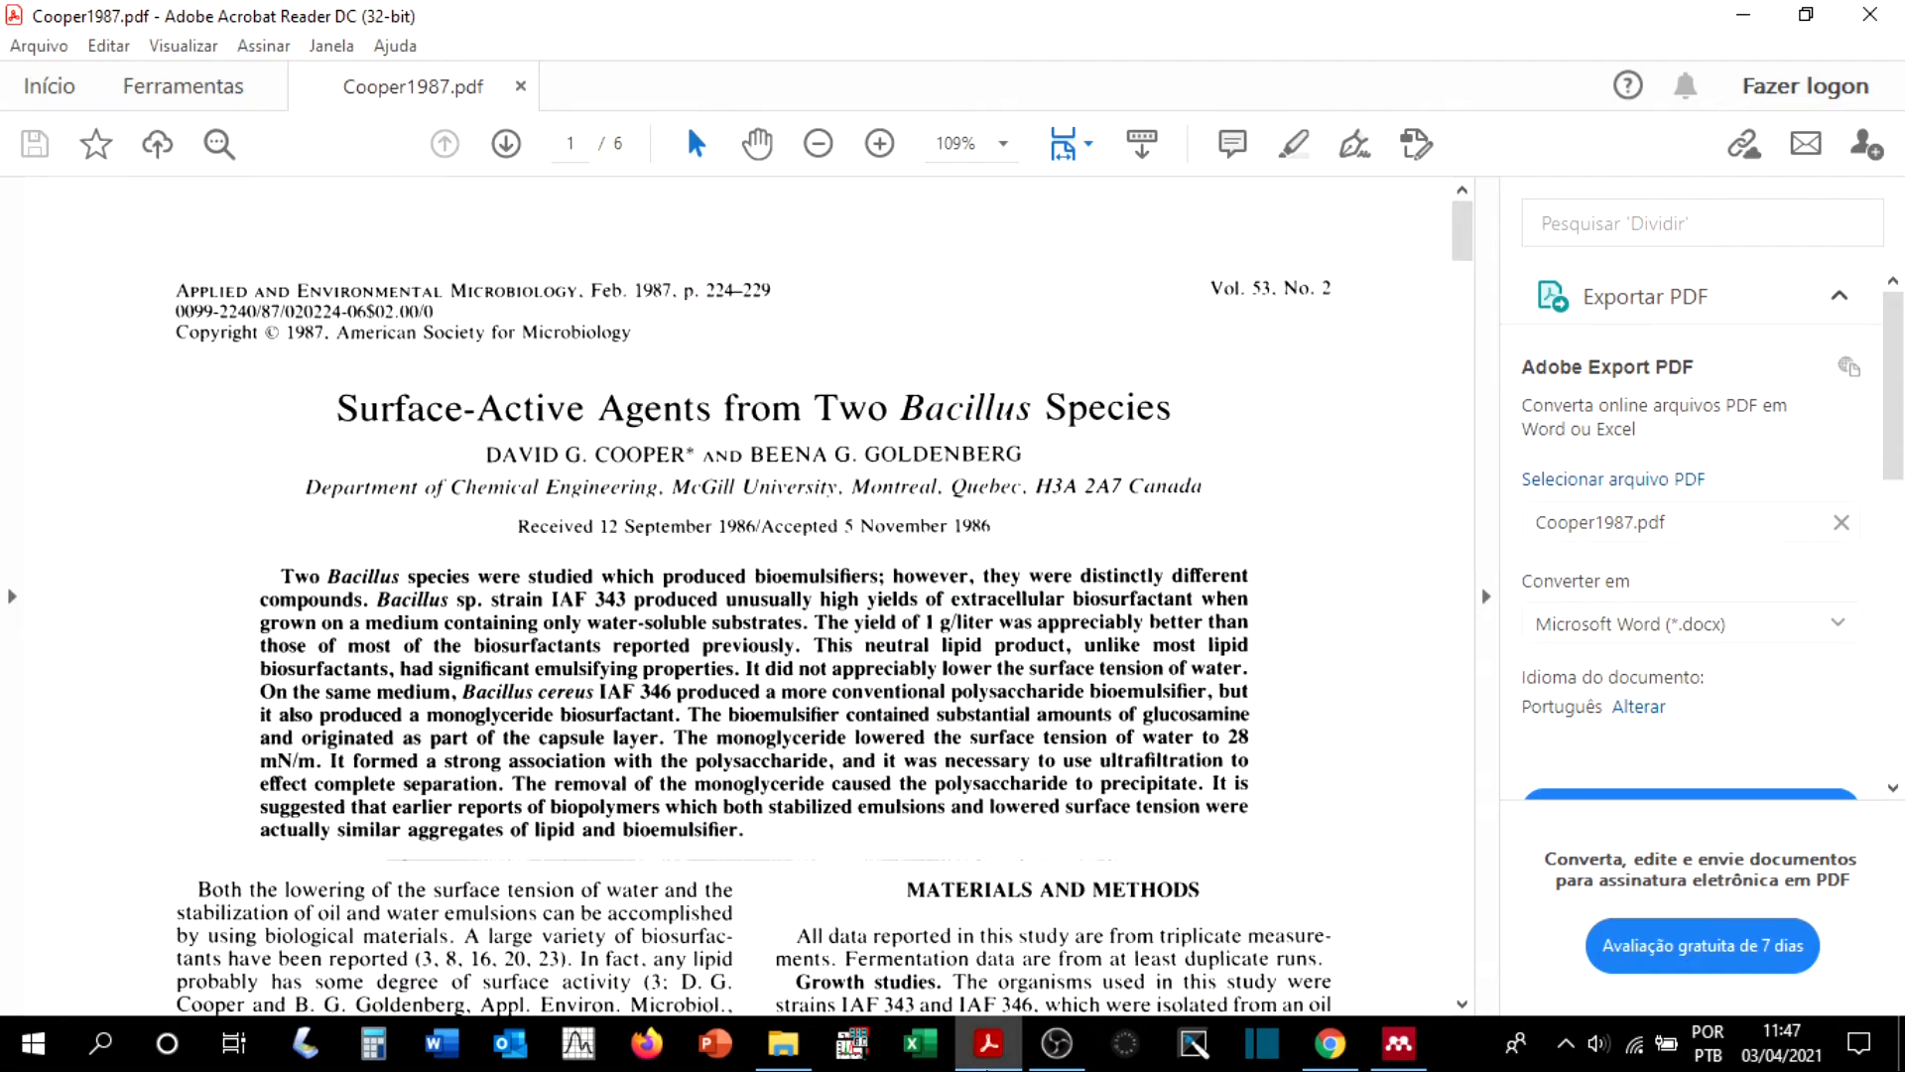
key(alt+Tab)
click(775, 348)
text(Surface-Active)
key(alt+Tab)
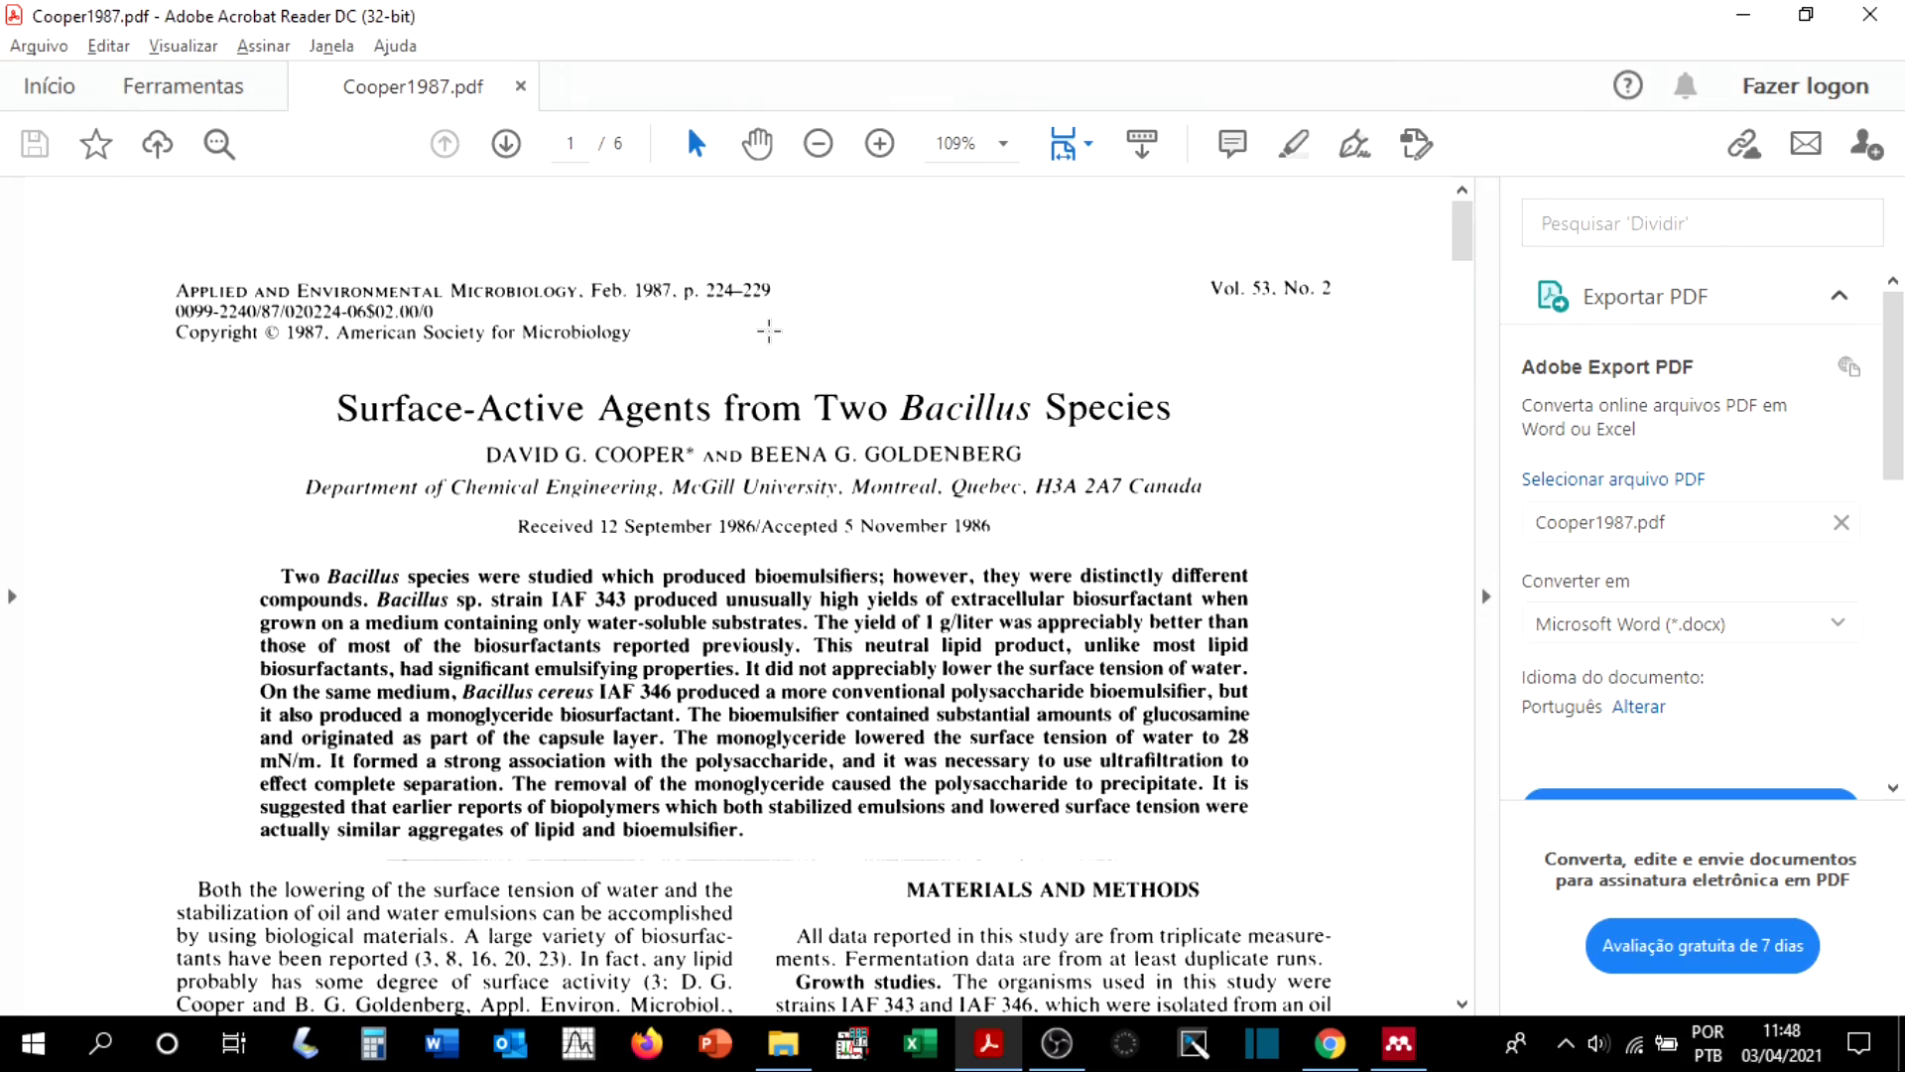
key(alt+Tab)
text(Agents From)
key(alt+Tab)
key(alt+Tab)
text(Tow Bacillus Especies)
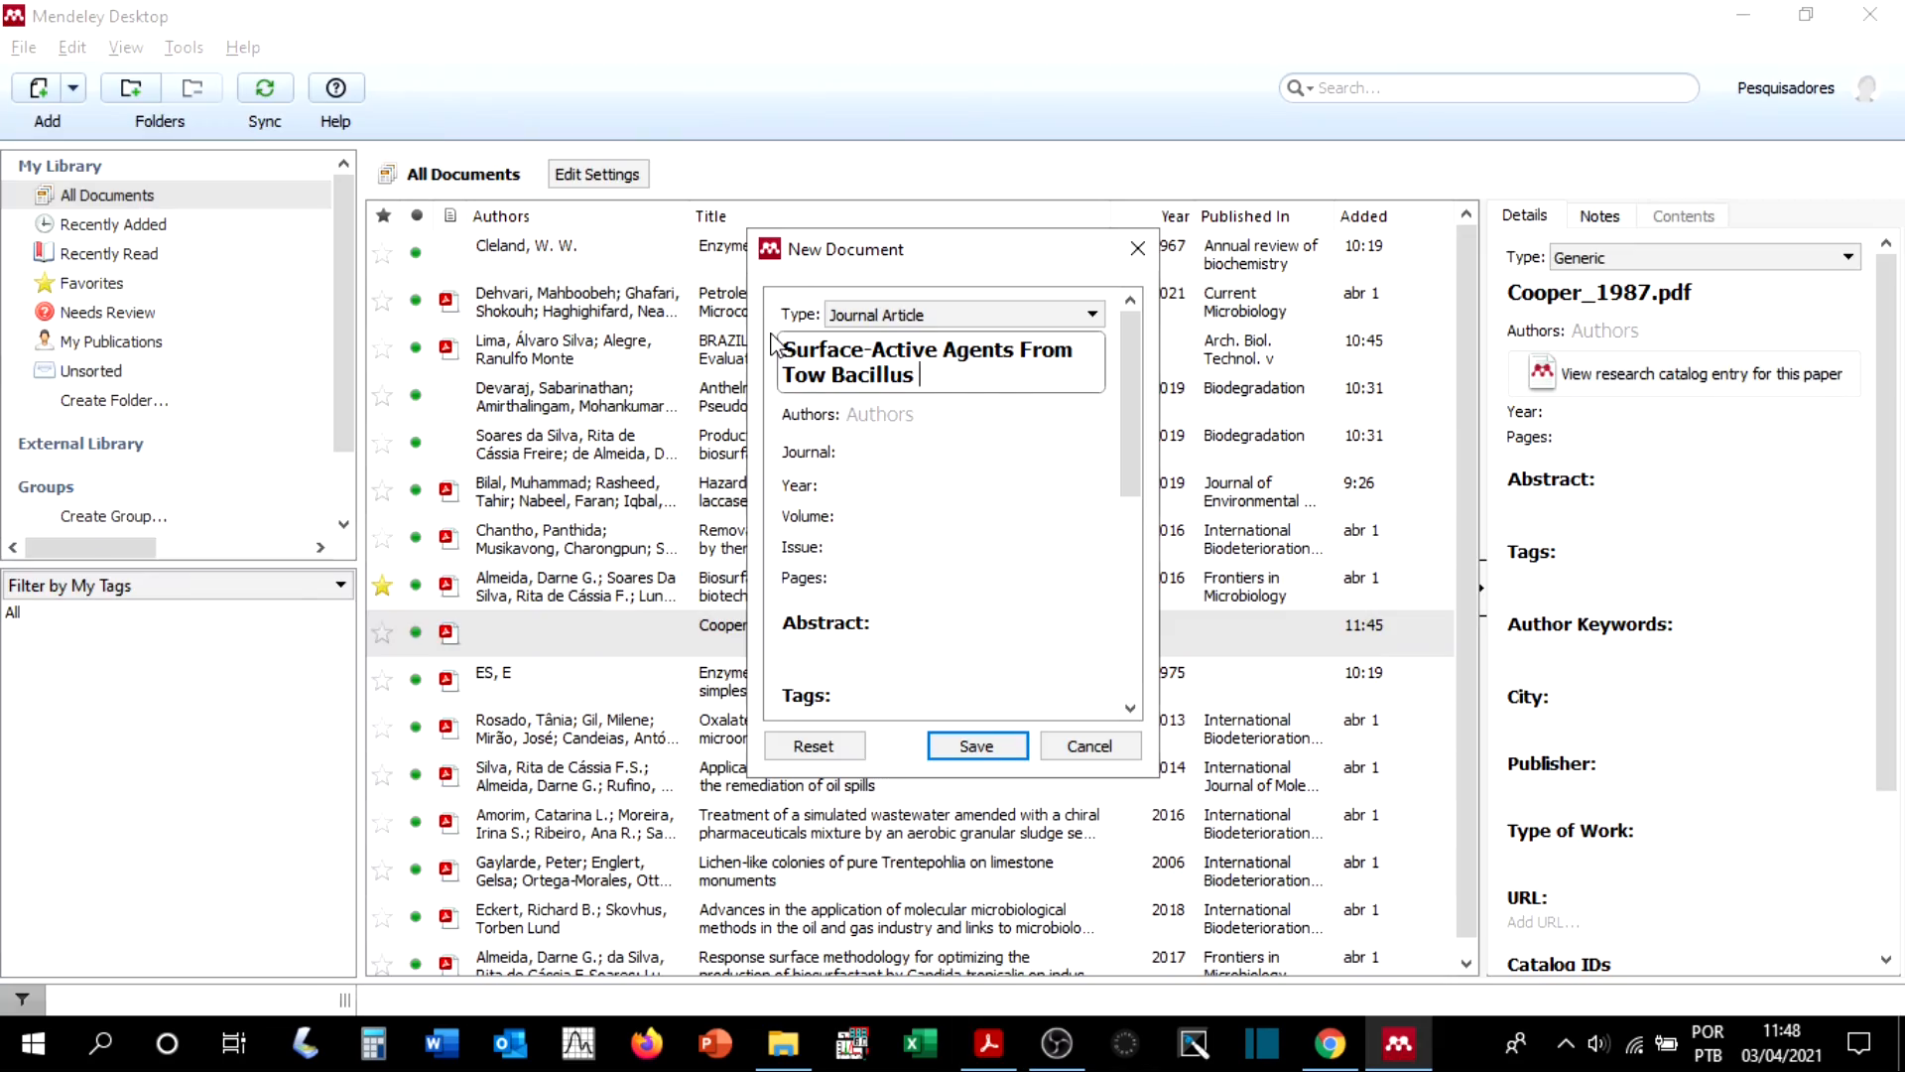
key(BackSpace)
key(BackSpace)
key(BackSpace)
key(BackSpace)
key(BackSpace)
key(BackSpace)
key(BackSpace)
key(BackSpace)
key(alt+Tab)
key(alt+Tab)
text(Species)
key(alt+Tab)
key(alt+Tab)
click(857, 417)
key(alt+Tab)
key(alt+Tab)
text(David)
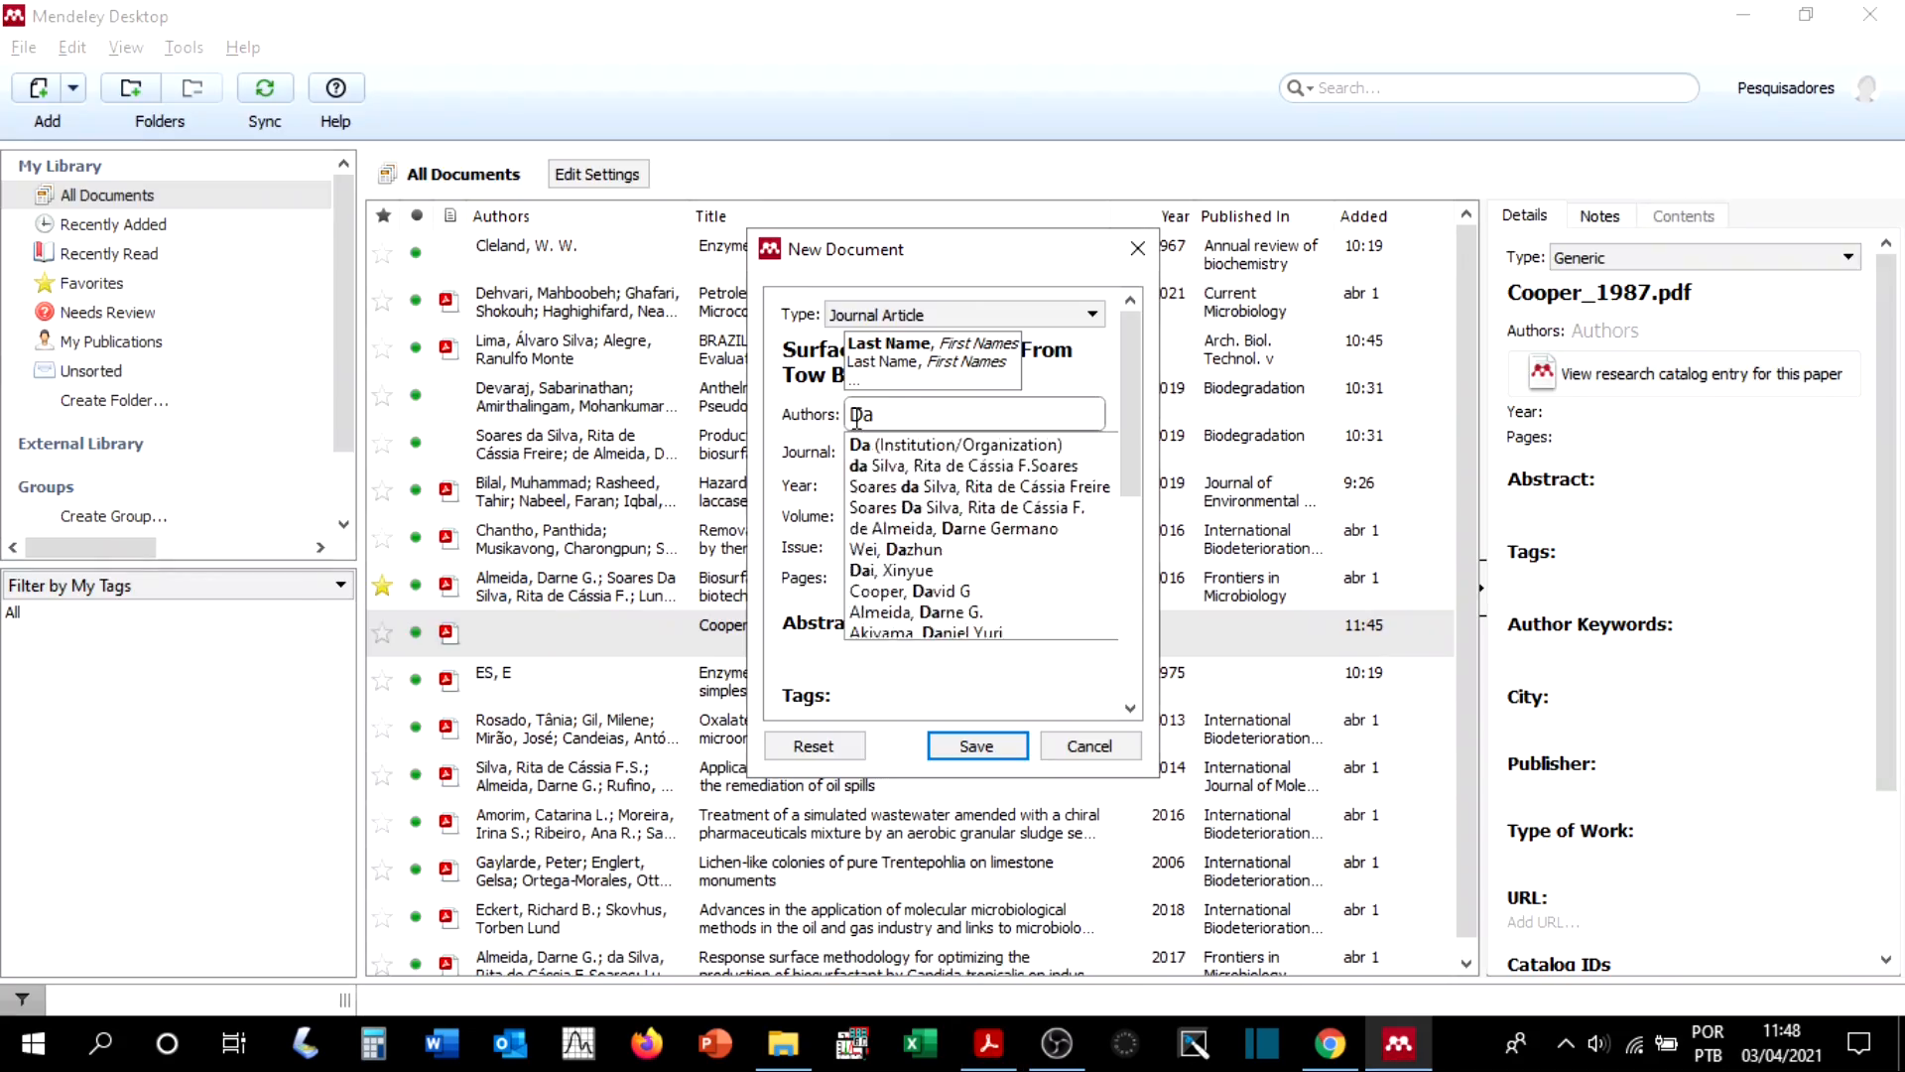
key(alt+Tab)
key(alt+Tab)
text(G)
Step: Enter the full names of the article's two authors, one per line, as given in the PDF
key(alt+Tab)
key(alt+Tab)
key(Home)
text(C,)
key(Delete)
key(Delete)
key(Delete)
key(Delete)
key(Delete)
key(Delete)
key(Delete)
key(Delete)
key(Delete)
key(Delete)
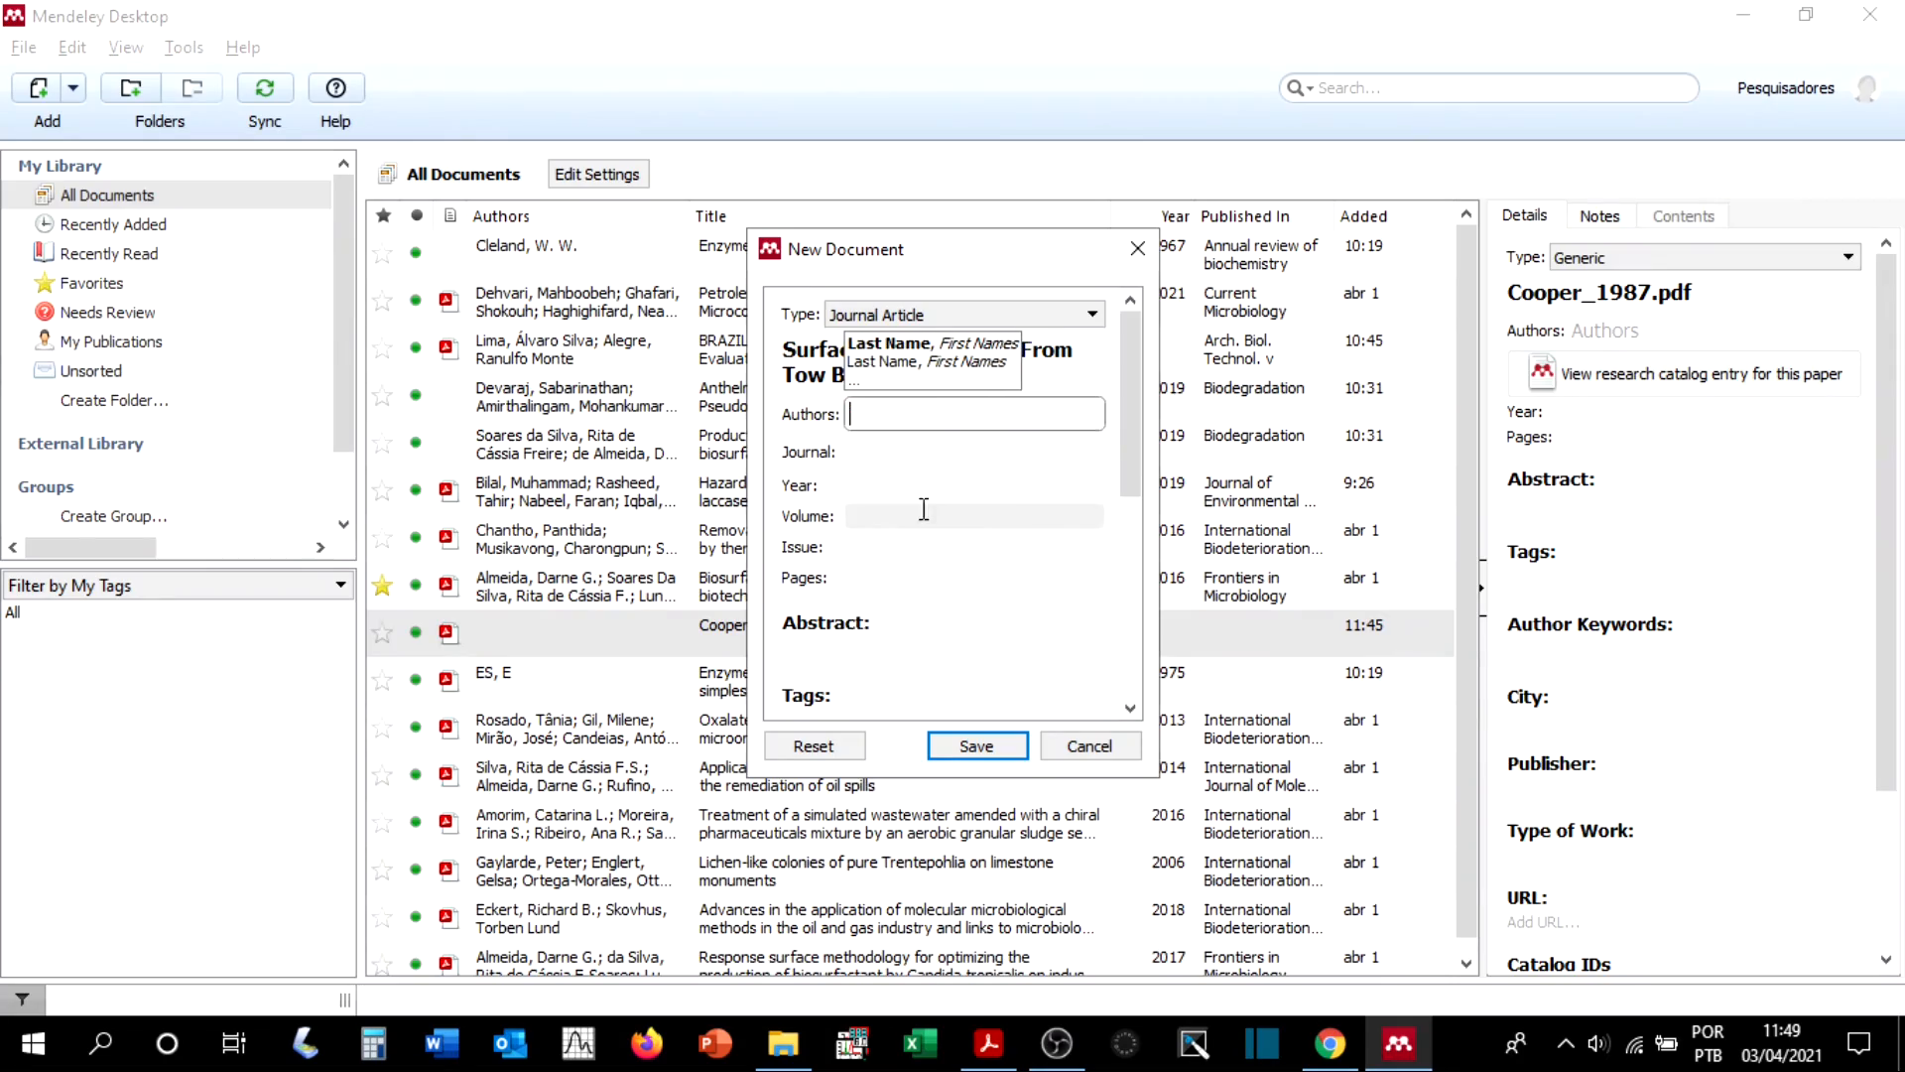
text(David G,)
key(BackSpace)
text(. Cooper)
key(Return)
key(alt+Tab)
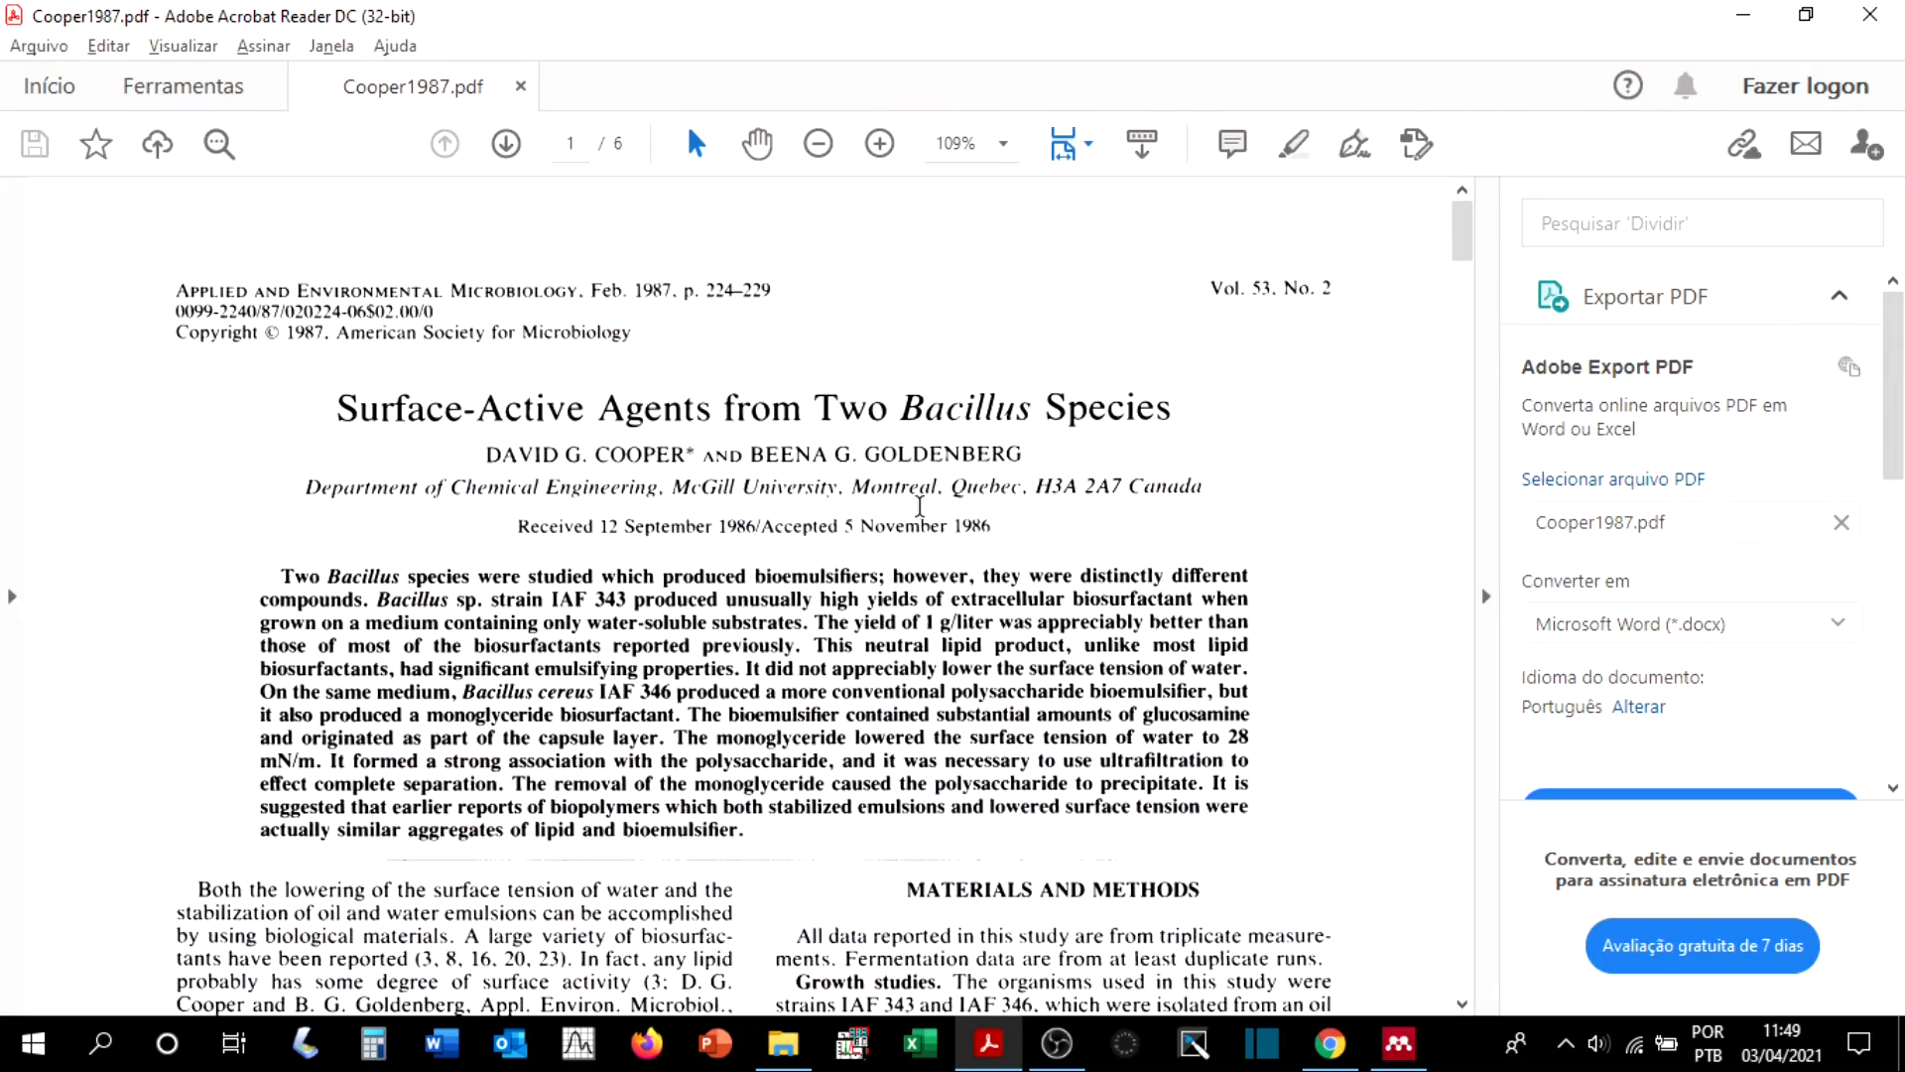
key(alt+Tab)
text(Beena G. Goldenberg)
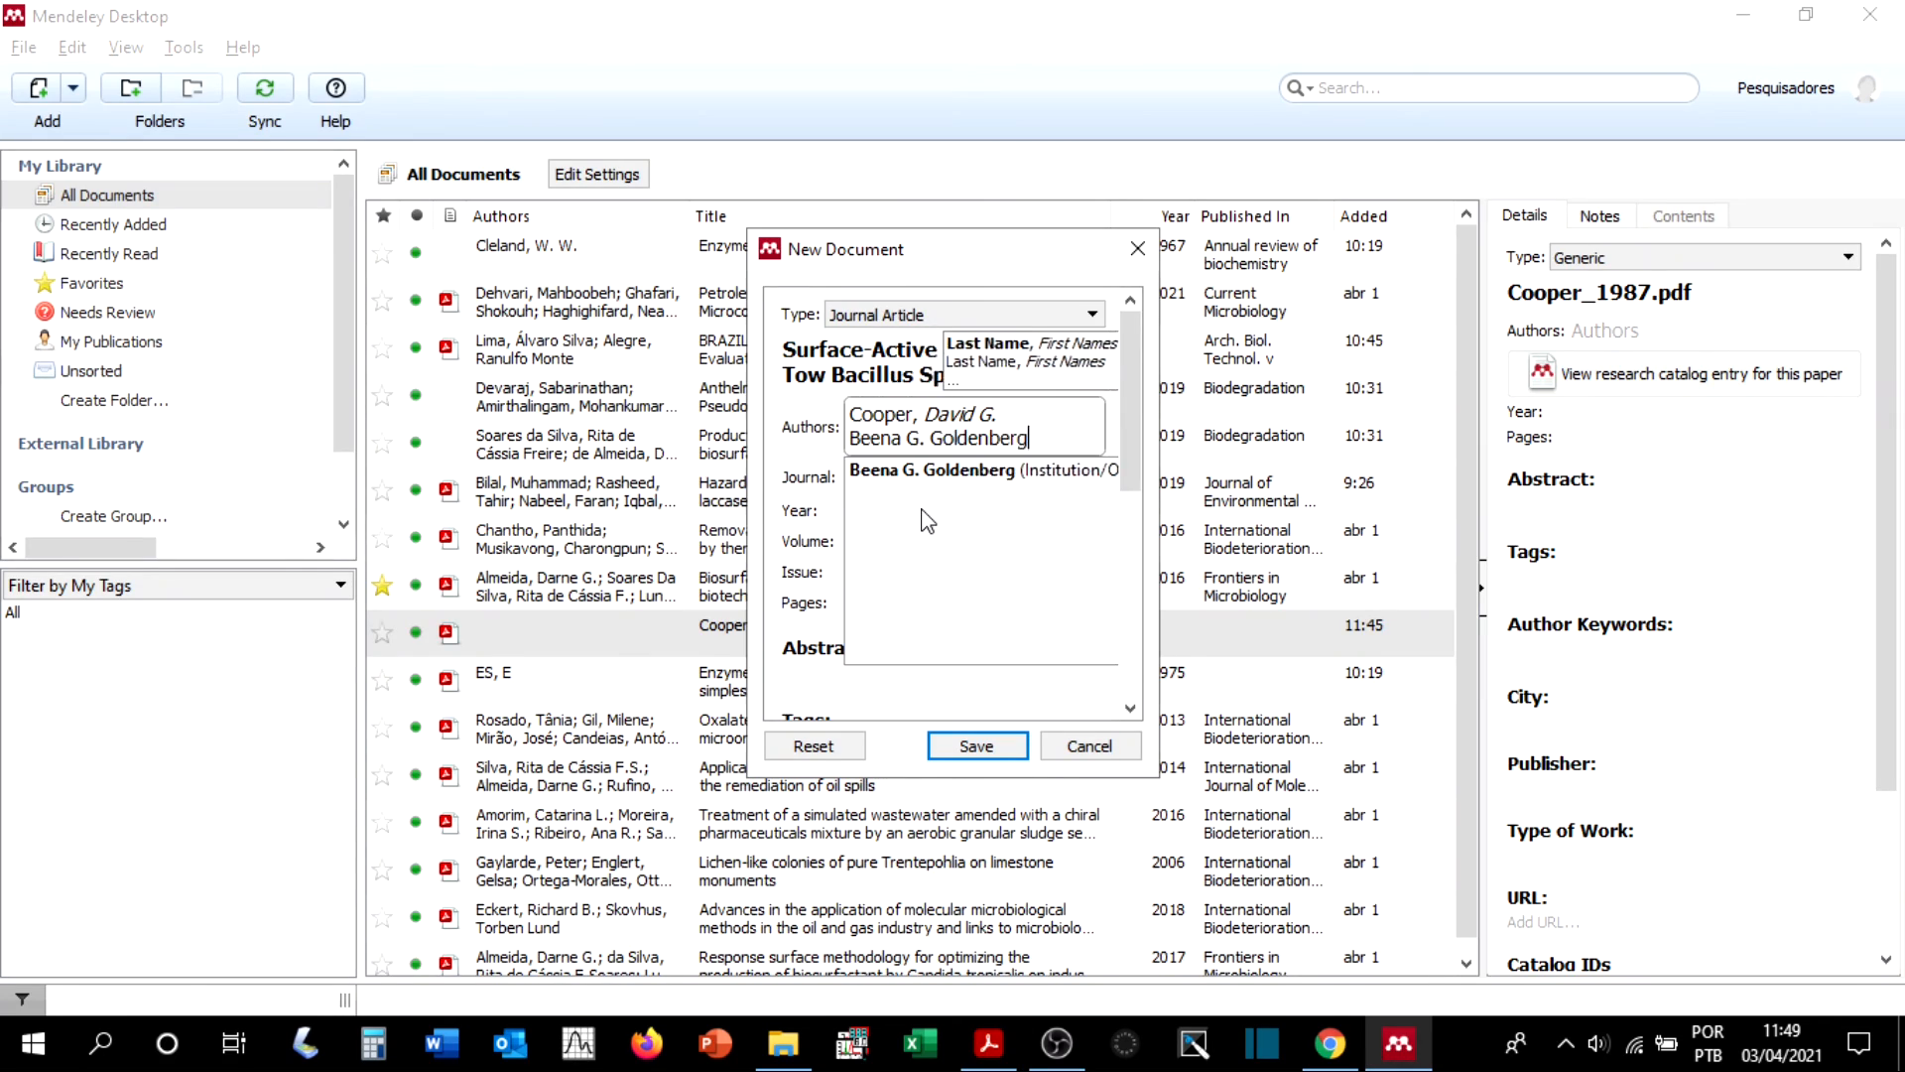
key(Tab)
Step: Copy the journal name APPLIED AND ENVIRONMENTAL MICROBIOLOGY from the PDF header into the new entry's journal field
key(alt+Tab)
drag(175, 298, 581, 298)
key(ctrl+c)
key(alt+Tab)
key(ctrl+v)
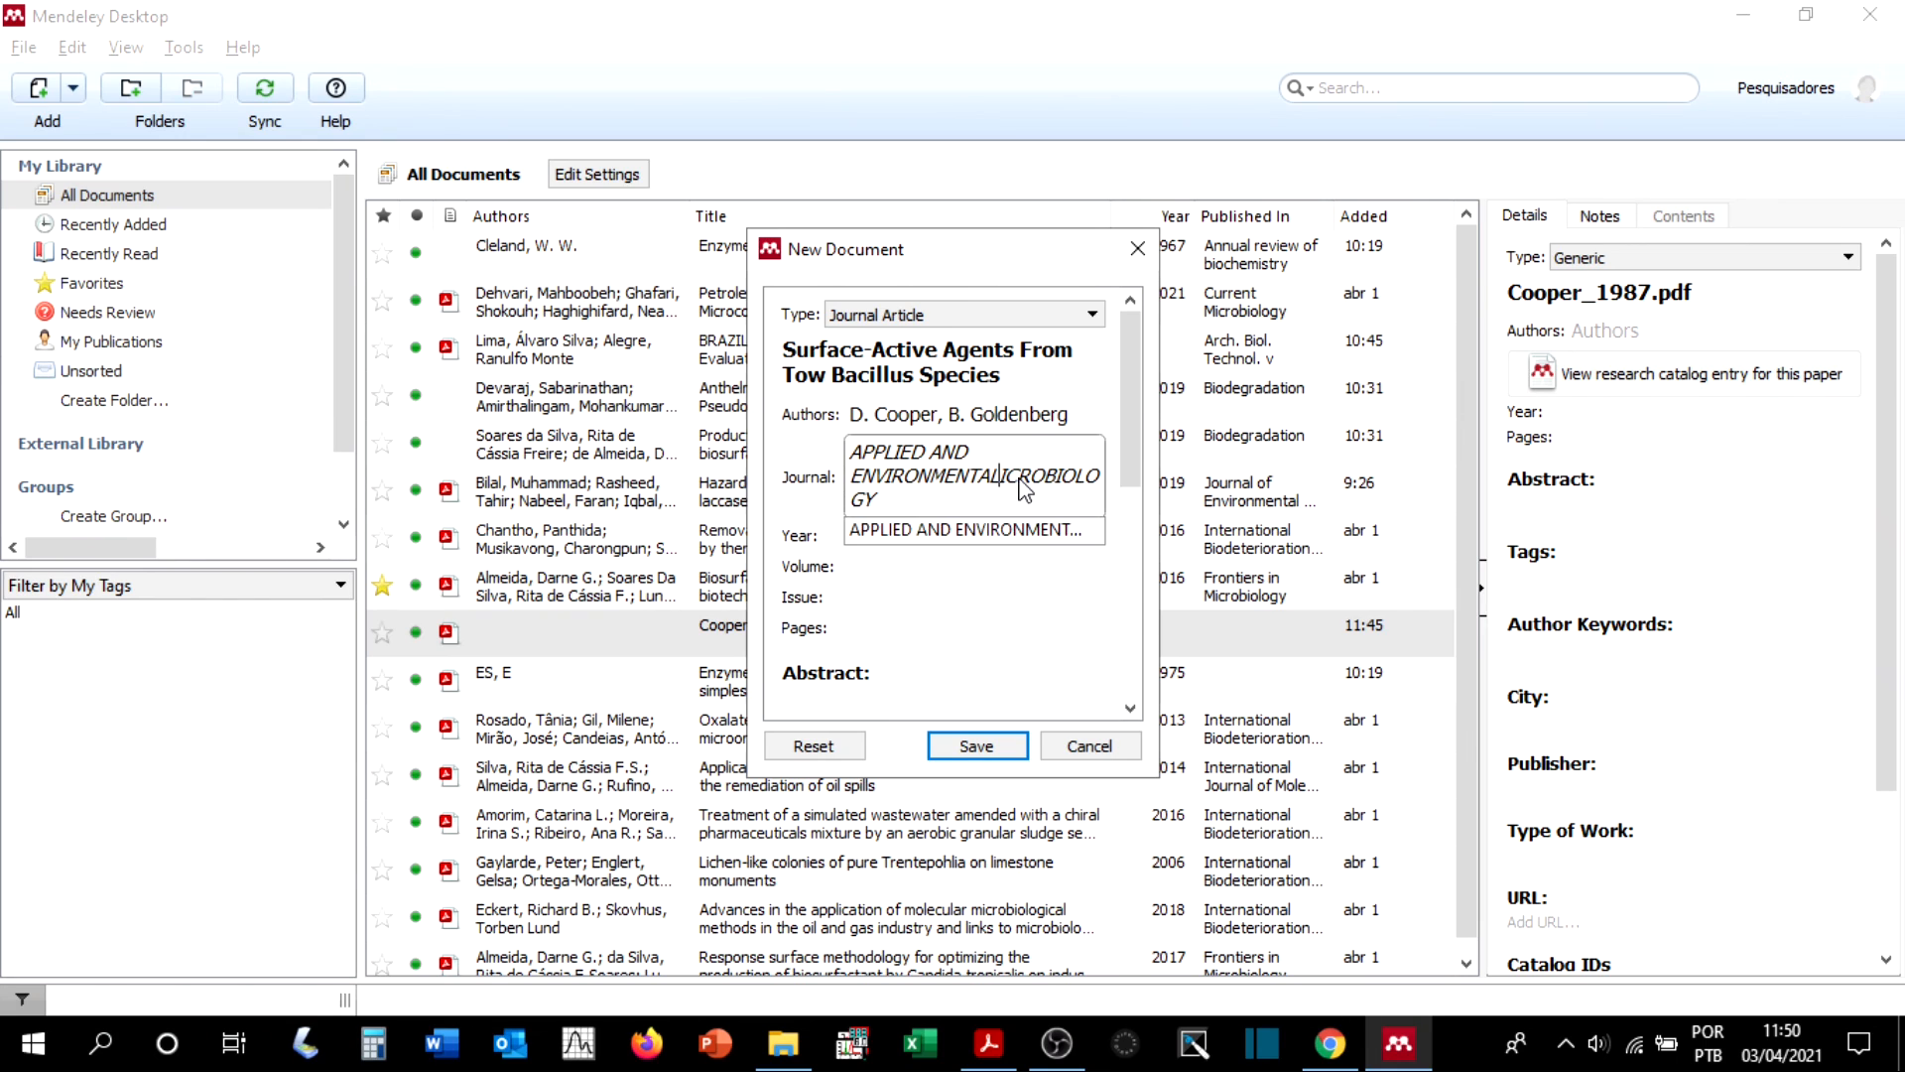
Step: Set the new entry's year to 1987 and its volume to 53, following the PDF header
key(alt+Tab)
key(alt+Tab)
click(907, 542)
text(1987)
Step: Set the new entry's issue to 2 and its pages to 224-229, following the PDF header
key(alt+Tab)
key(alt+Tab)
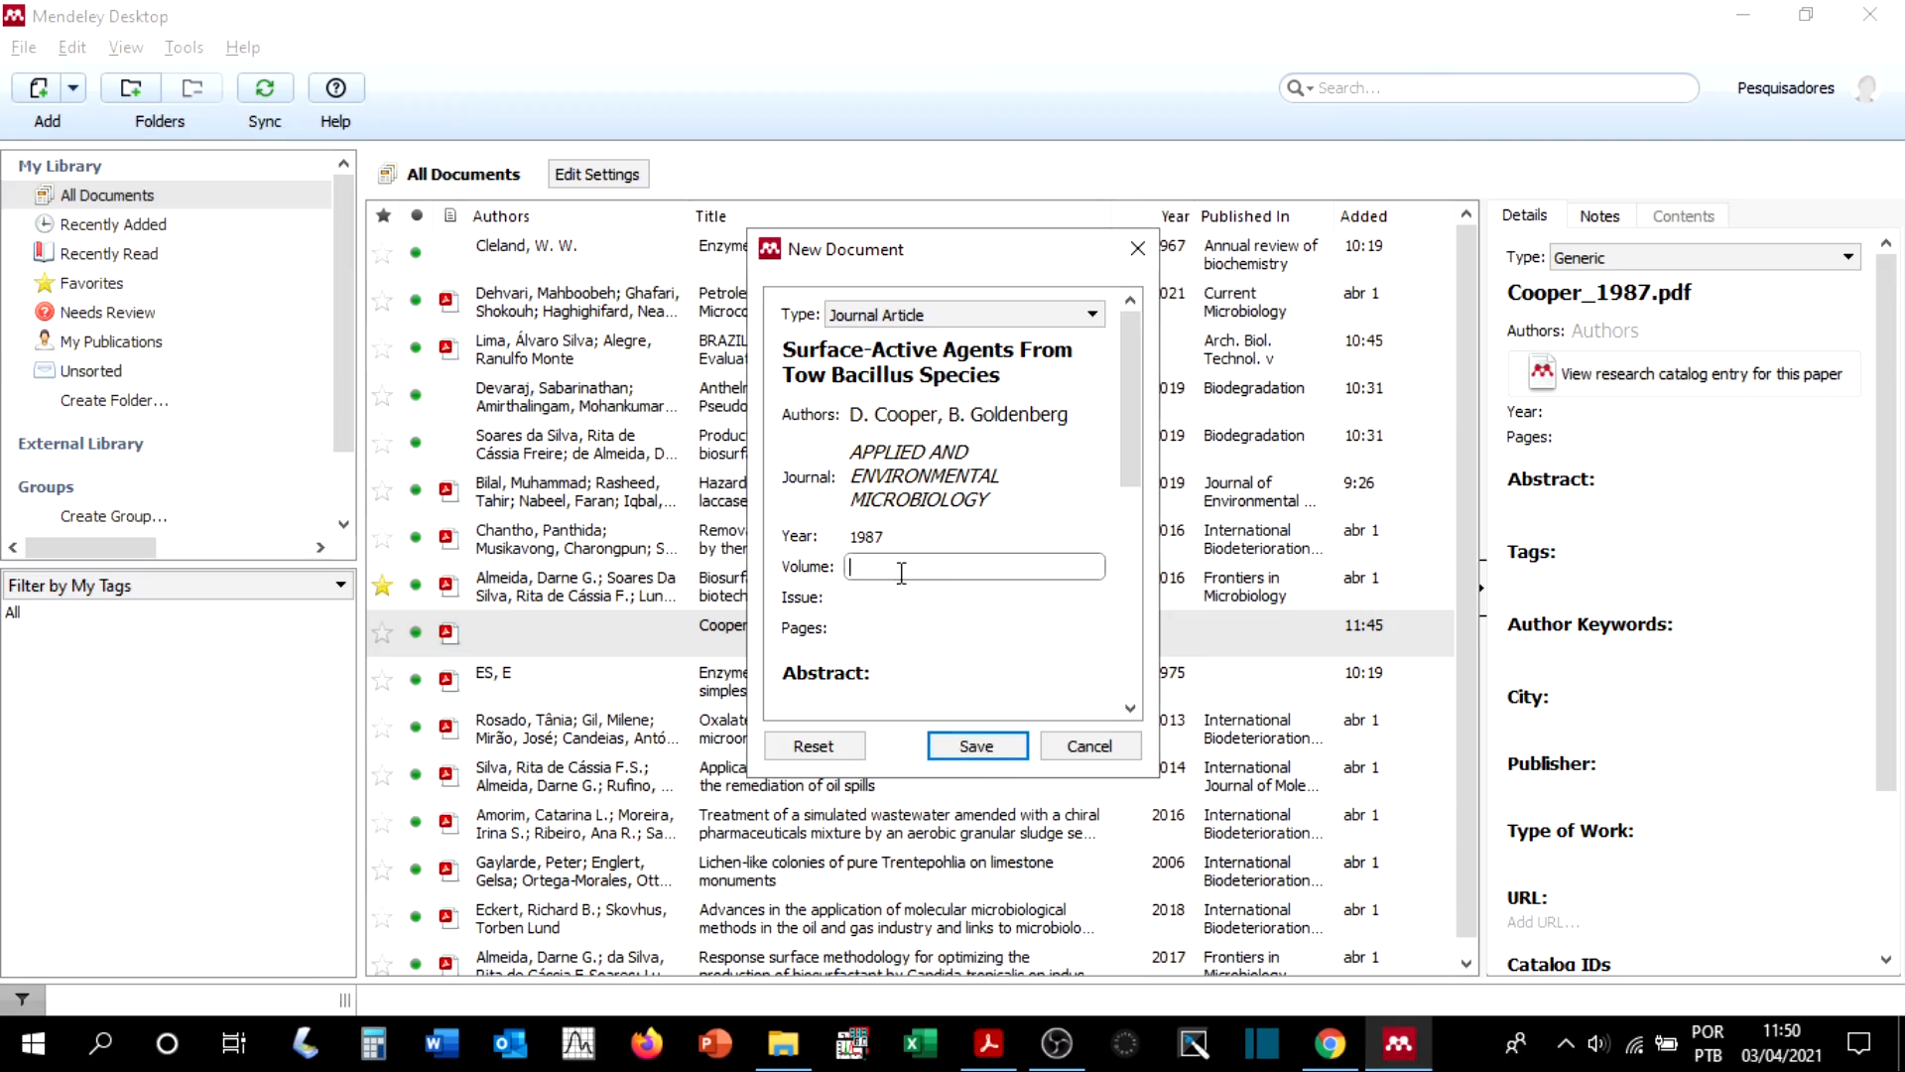
text(53)
key(Tab)
key(alt+Tab)
key(alt+Tab)
text(2)
key(Tab)
key(alt+Tab)
Step: Copy the abstract from the PDF into the new entry's abstract field and save the document
key(alt+Tab)
text(2)
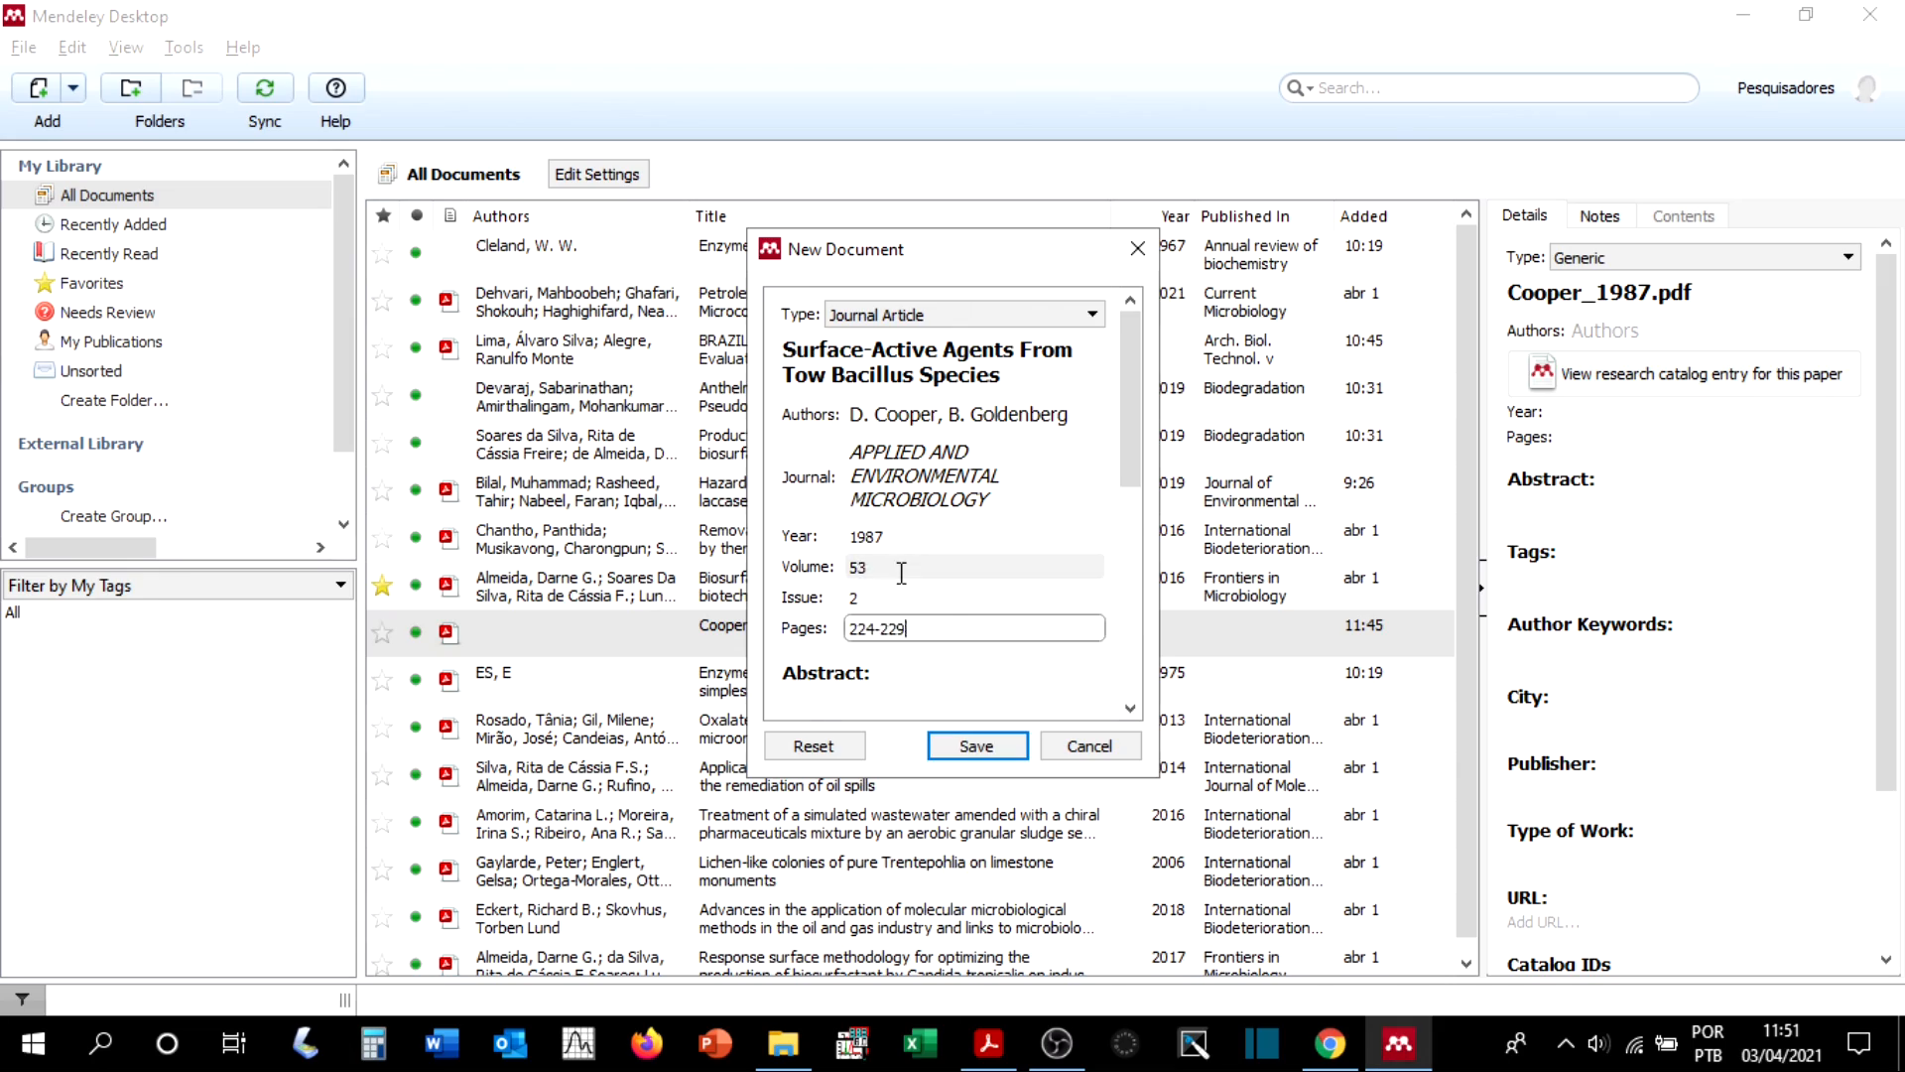
key(Tab)
key(alt+Tab)
drag(281, 567, 744, 809)
key(alt+Tab)
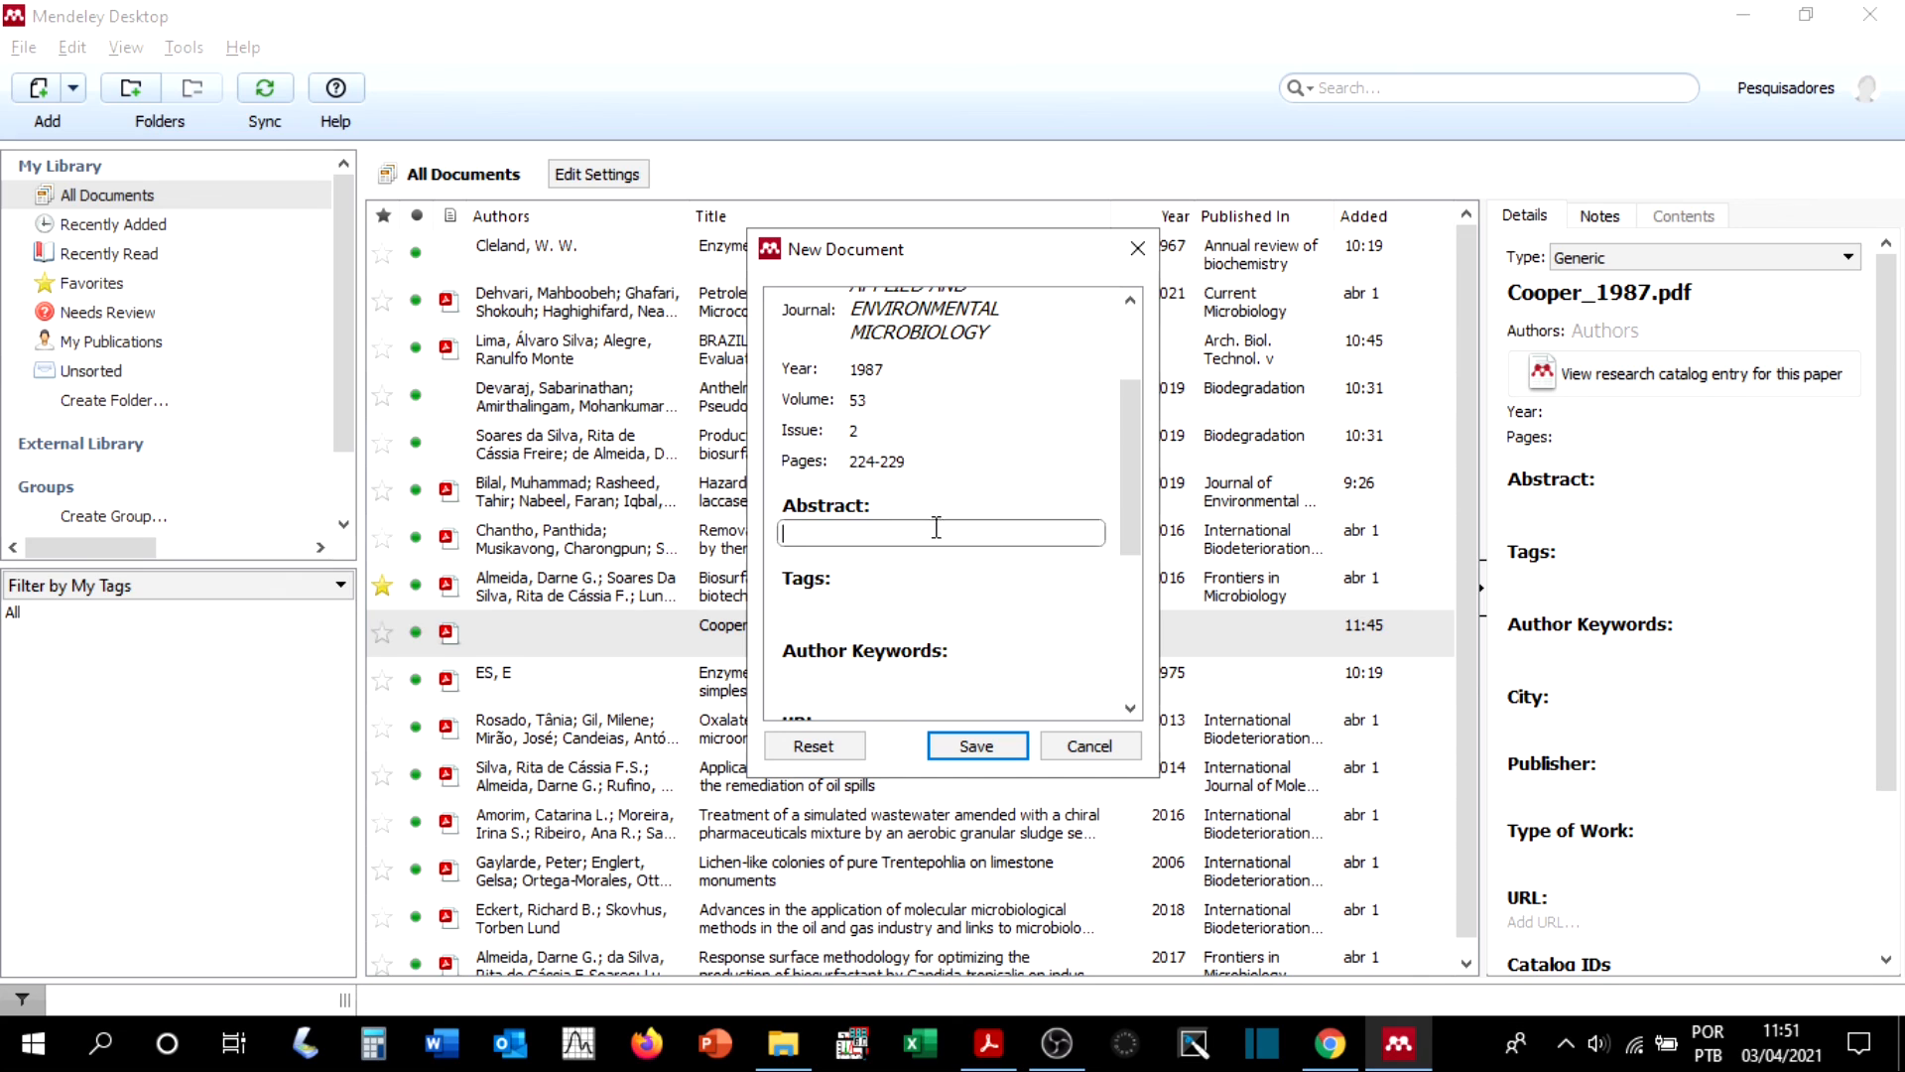
key(ctrl+v)
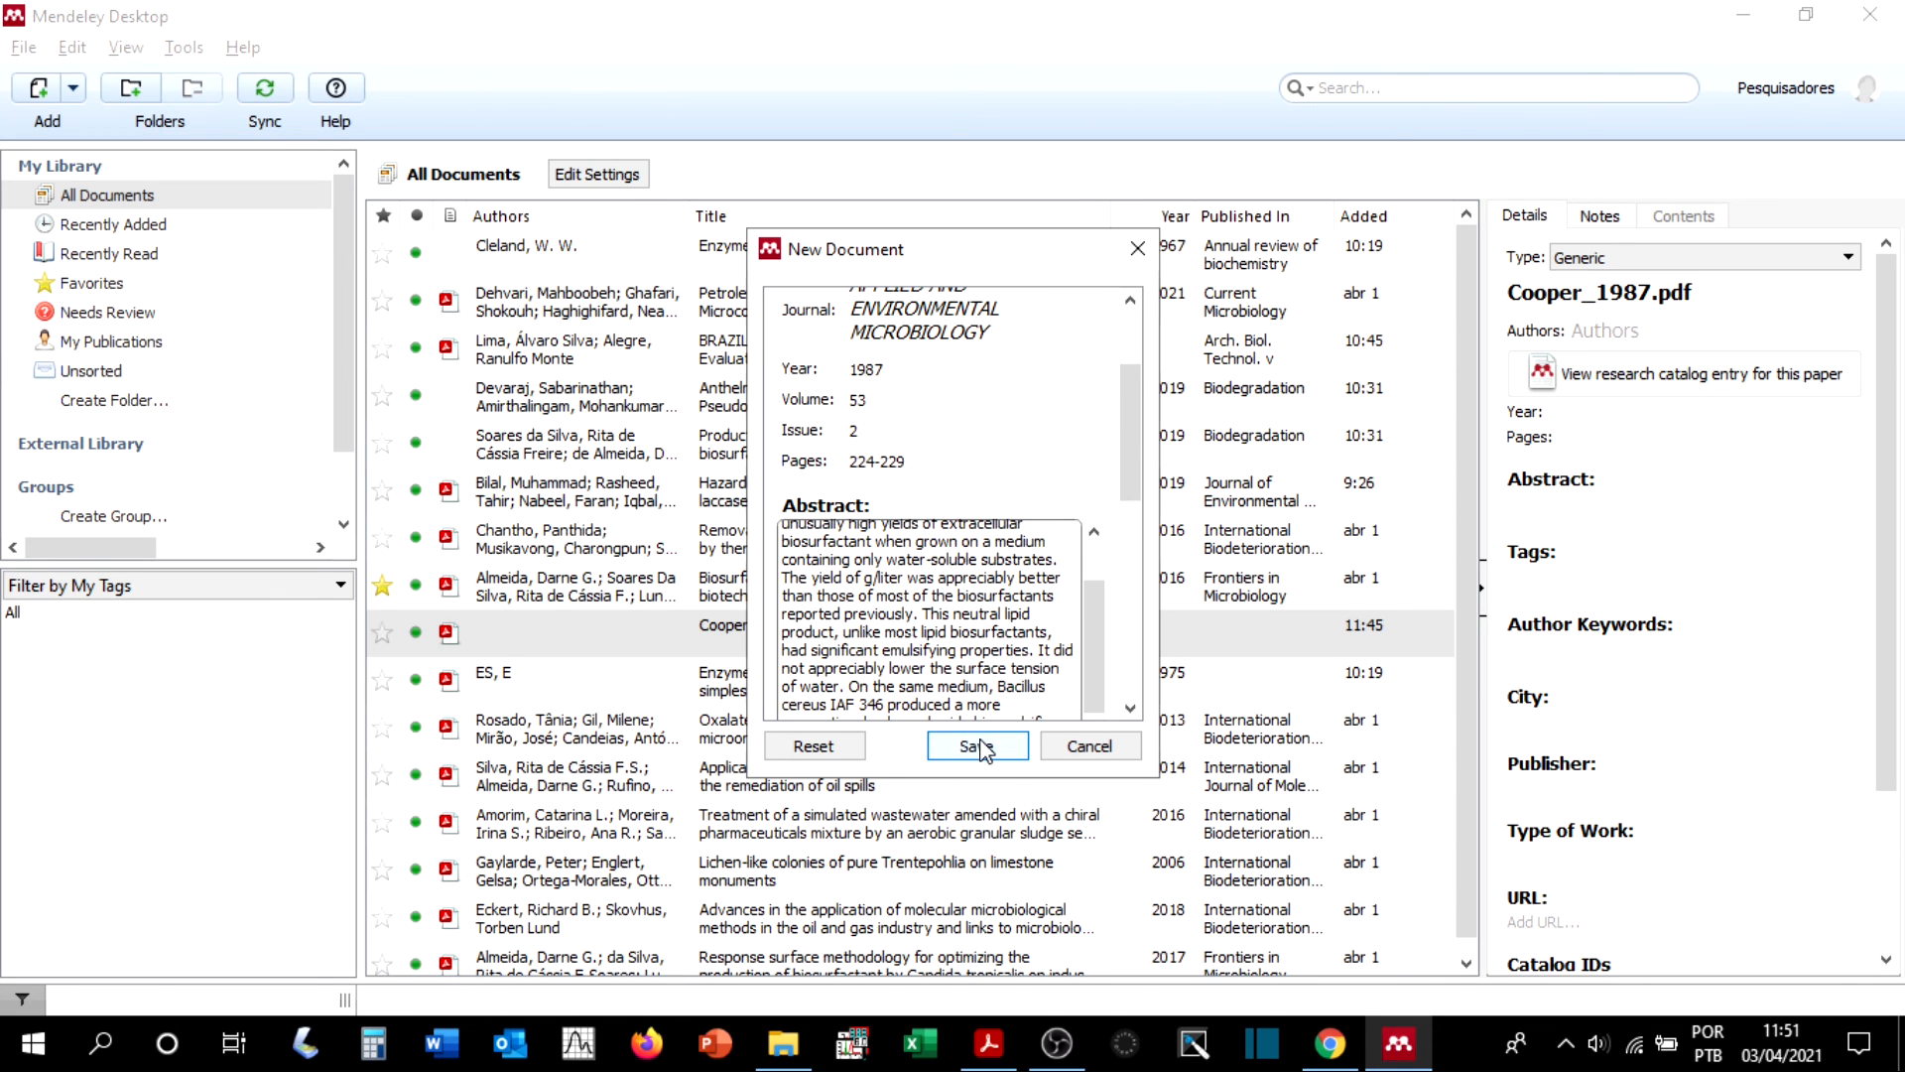
click(978, 746)
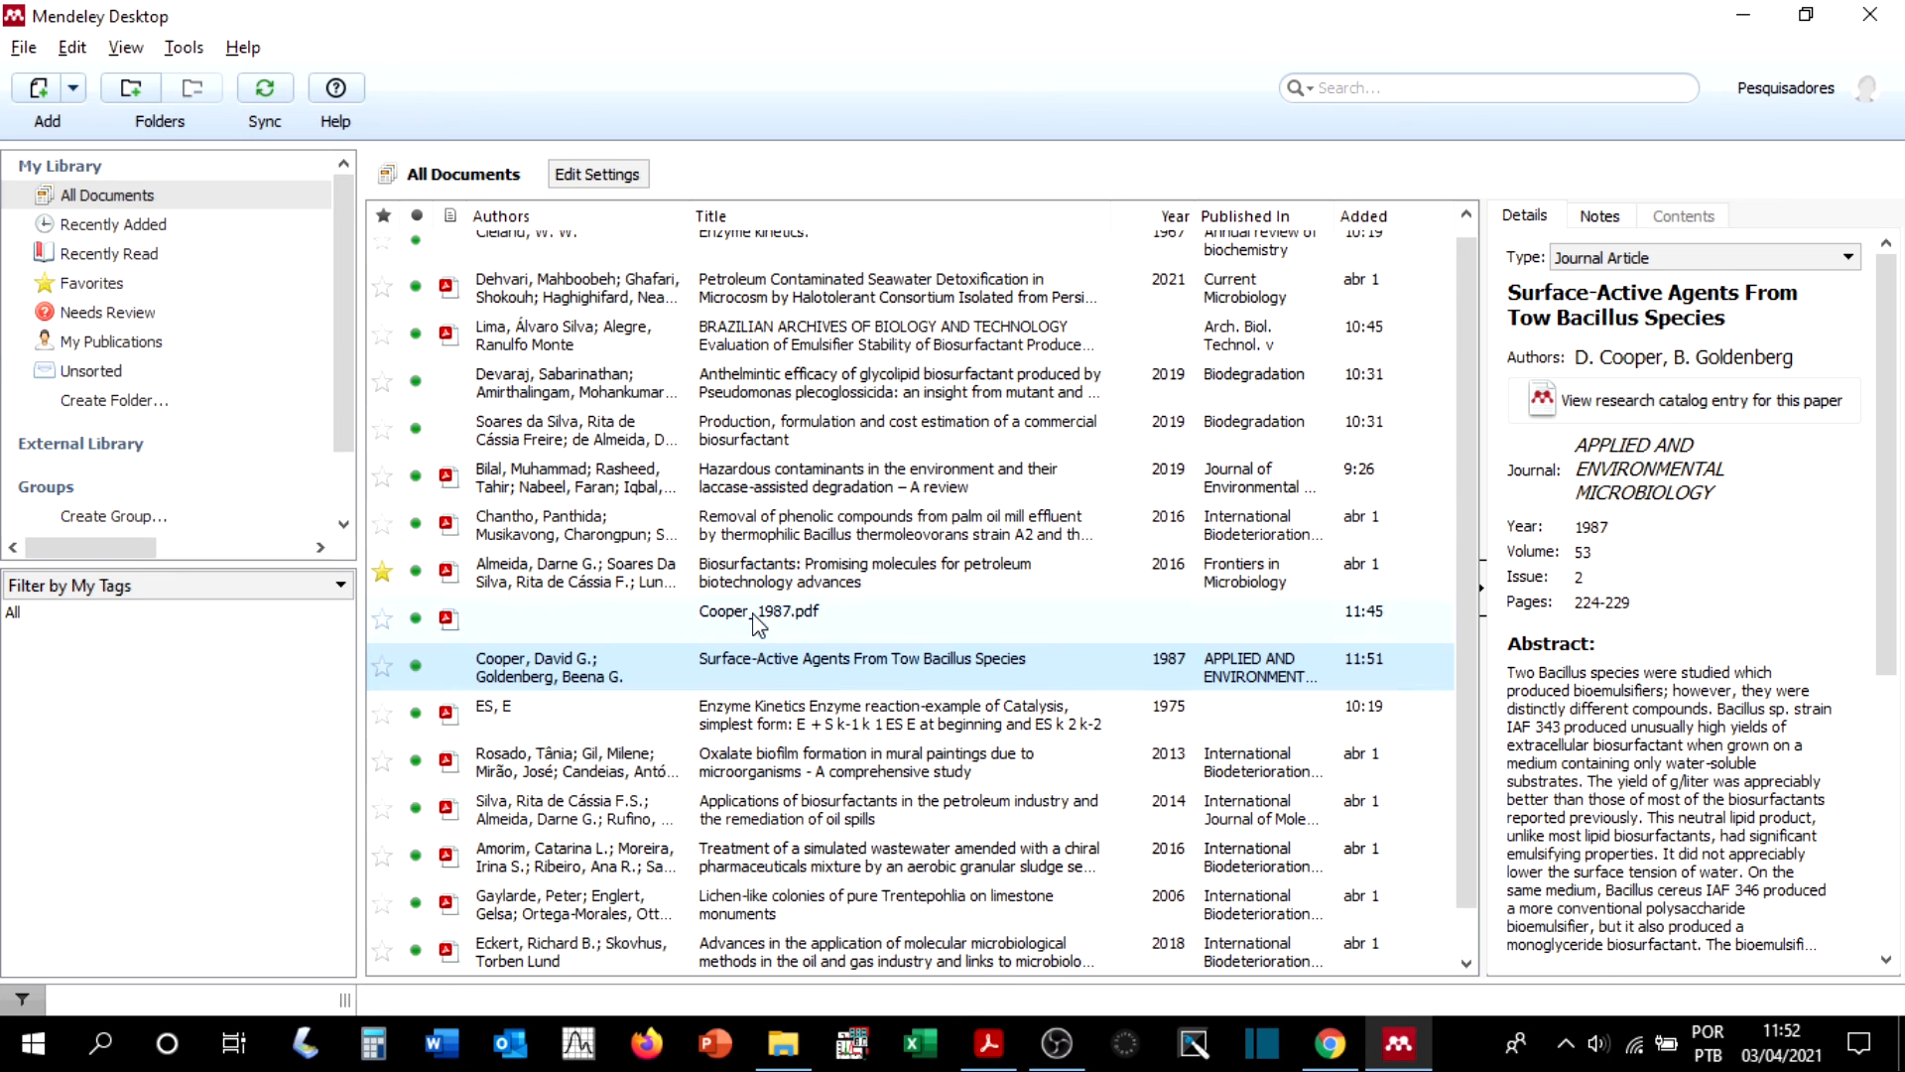
Step: Compare the details and attached files of the imported Cooper_1987.pdf entry with those of the manually created article entry
click(807, 623)
click(822, 671)
click(779, 626)
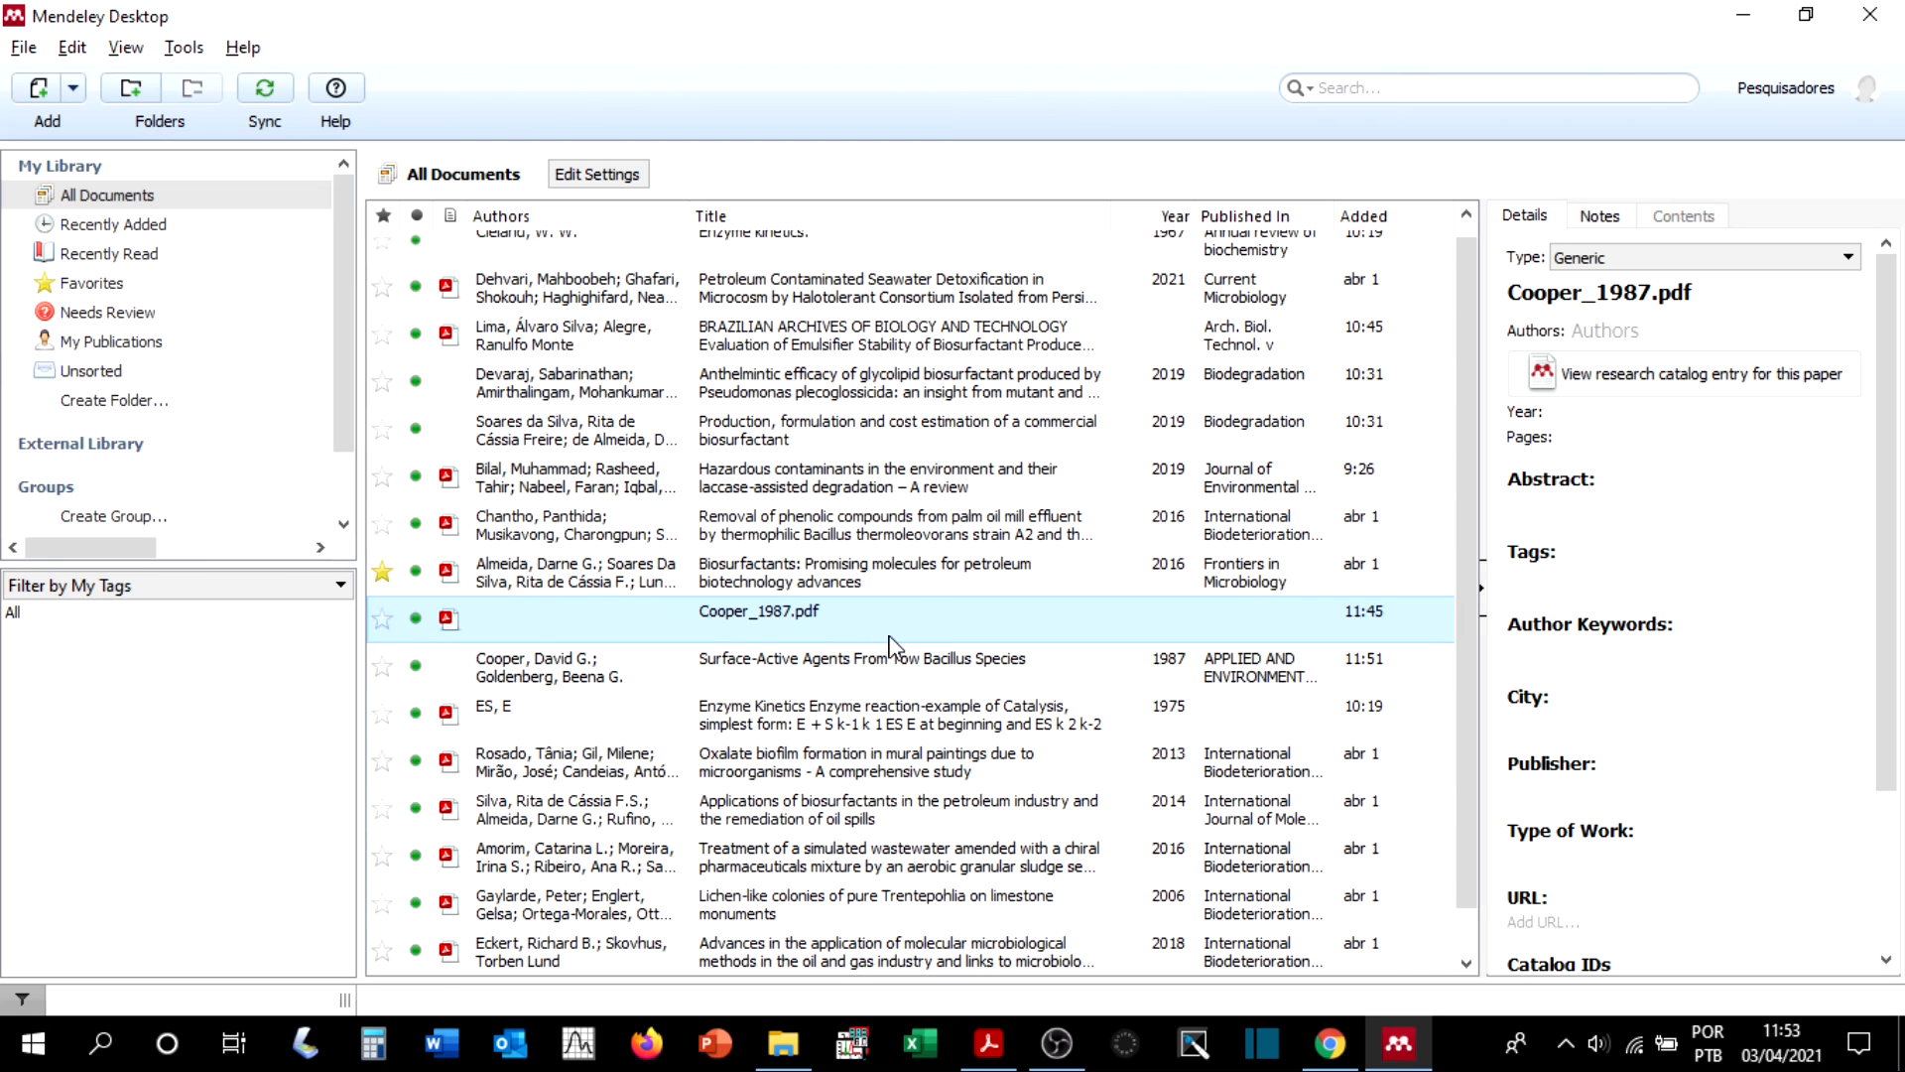
scroll(1588, 484, down, 2)
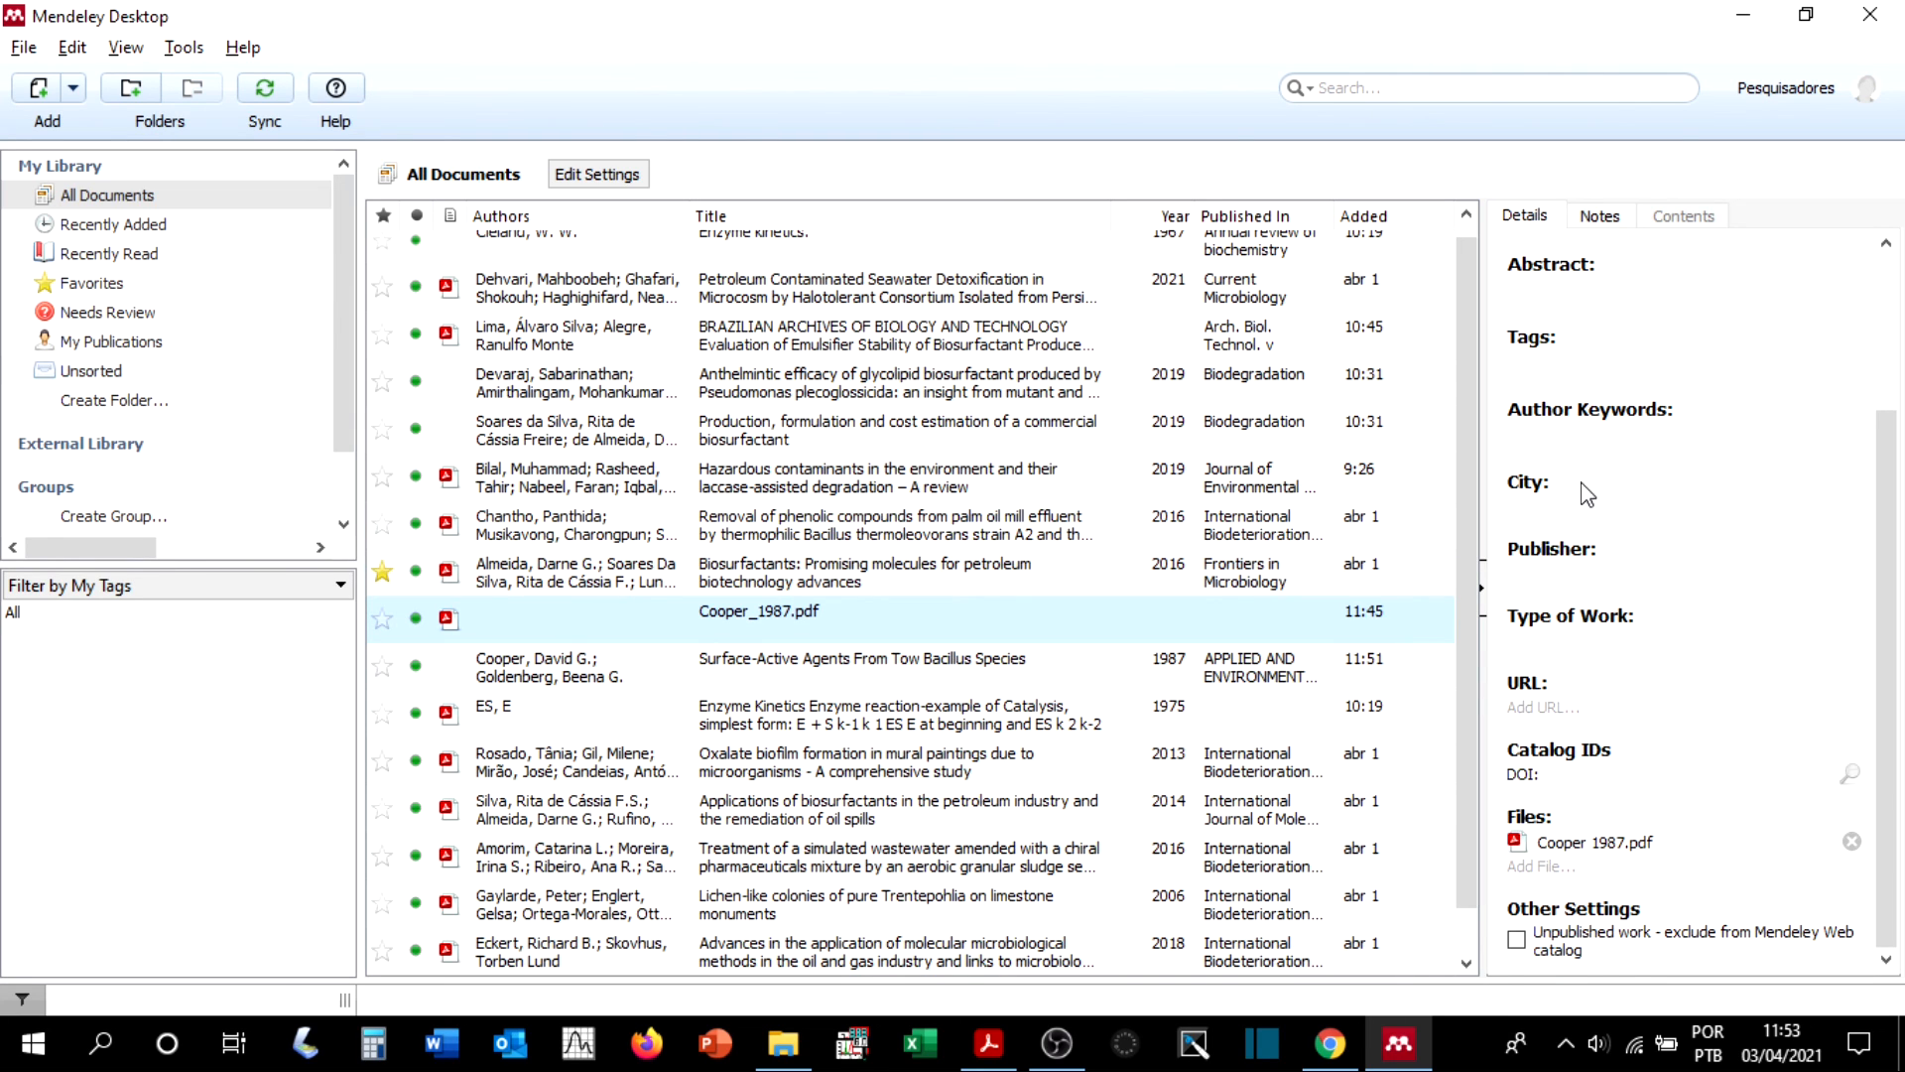
scroll(1588, 494, up, 2)
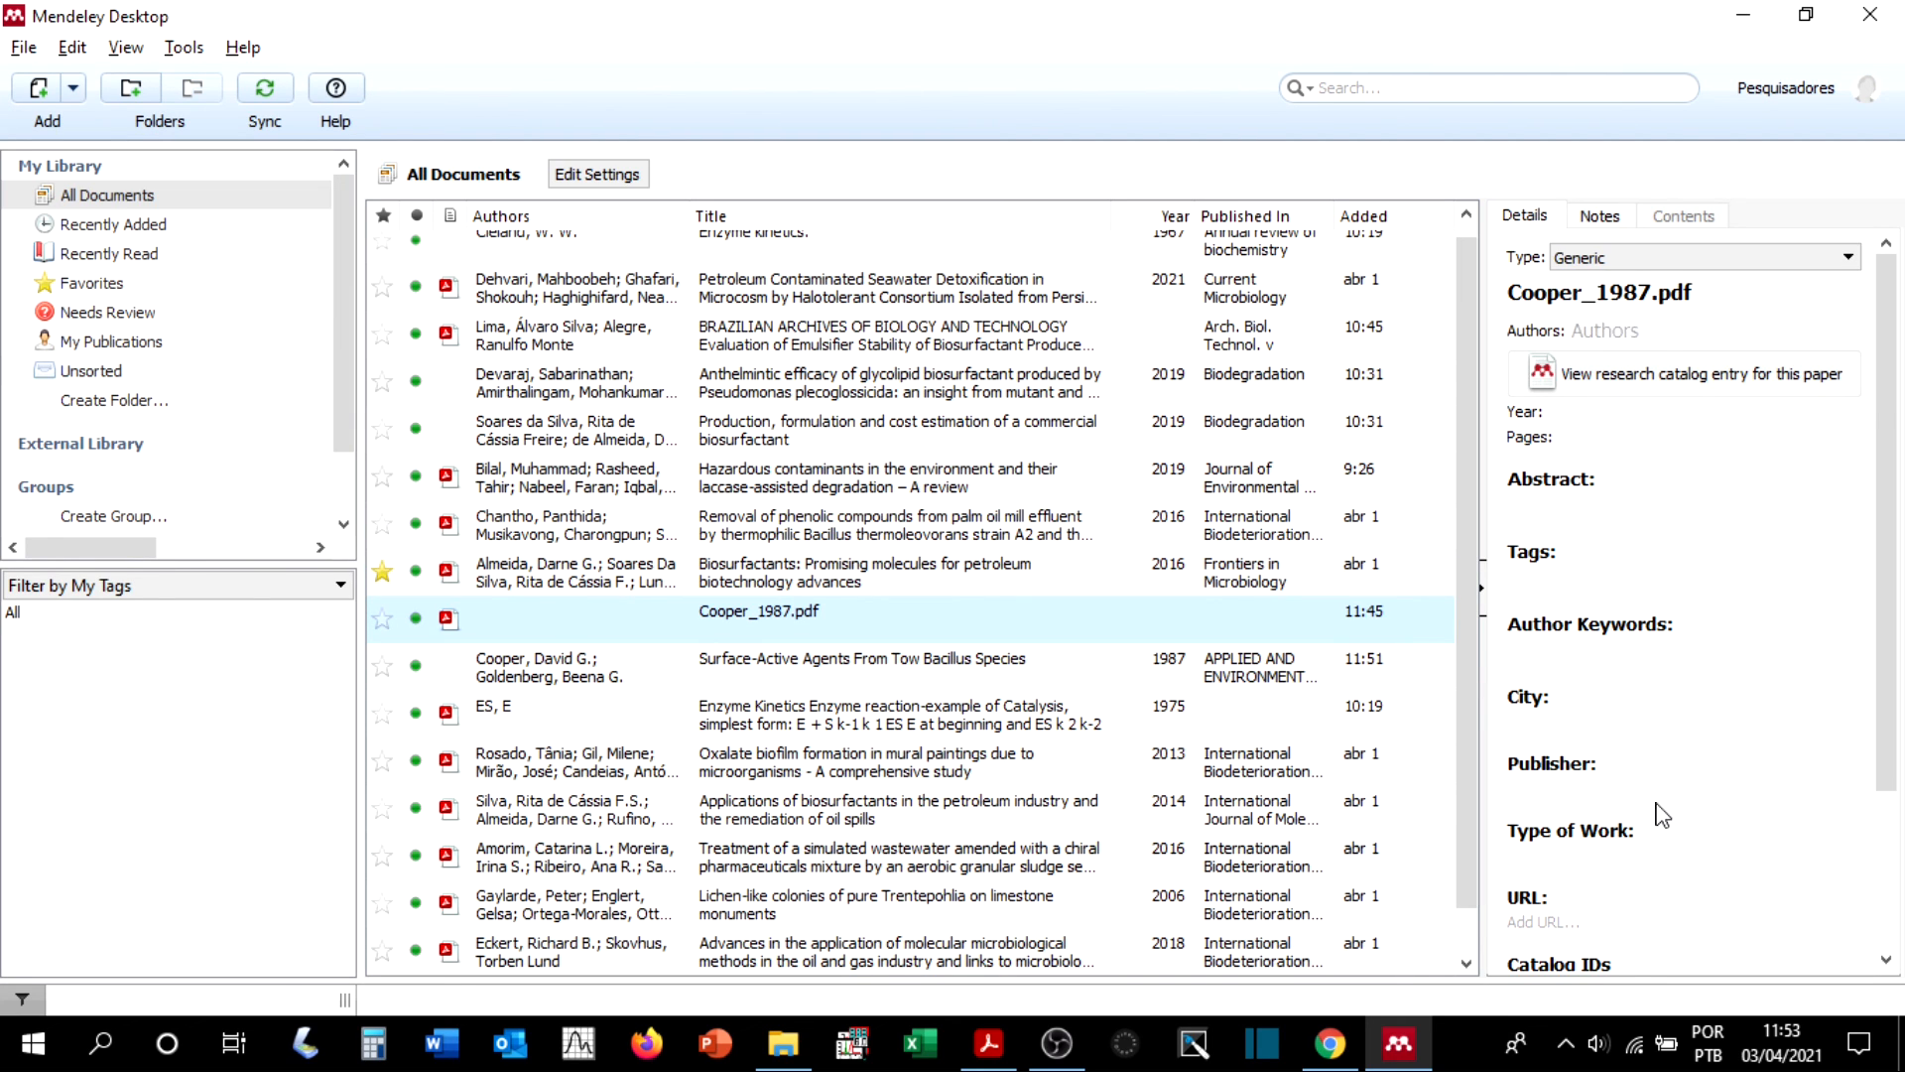